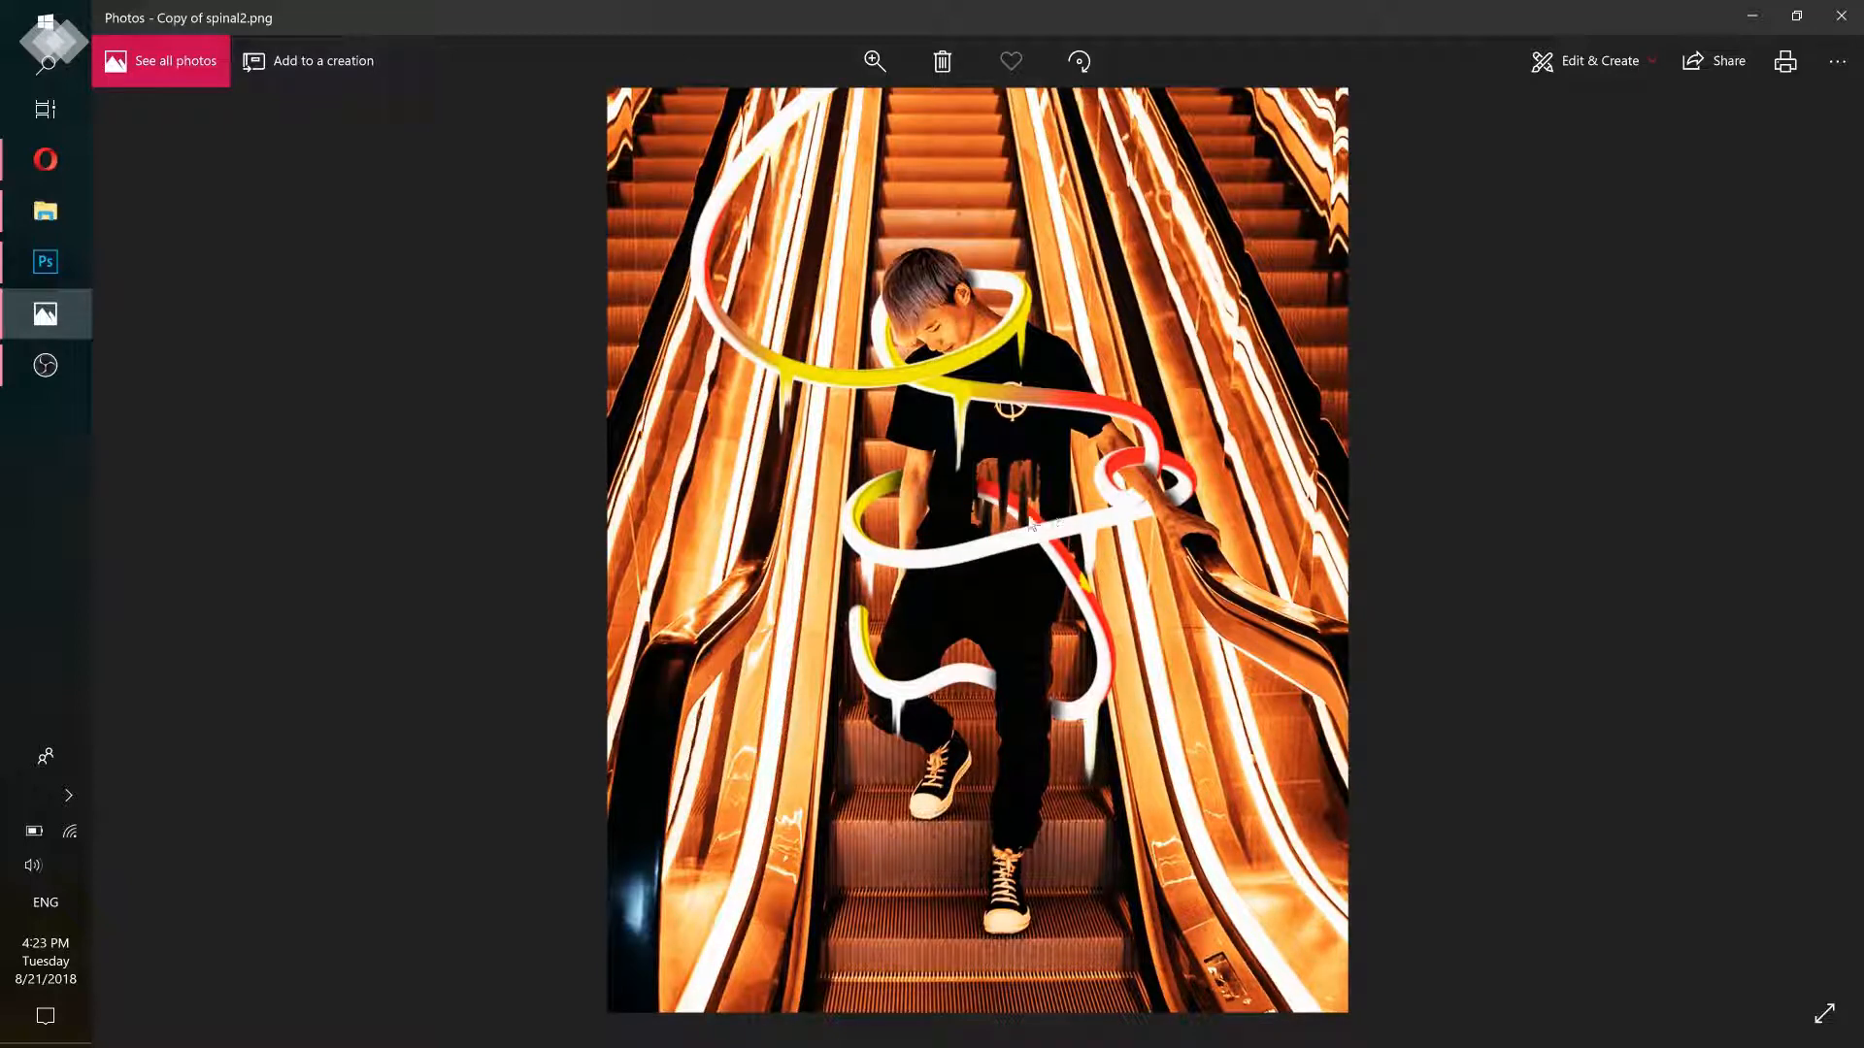
Compare the finished reference image in Photos with the spinal working document in Photoshop
{"action": "left_click", "coordinate": [1752, 16]}
{"action": "left_click_drag", "start_coordinate": [938, 534], "coordinate": [996, 499]}
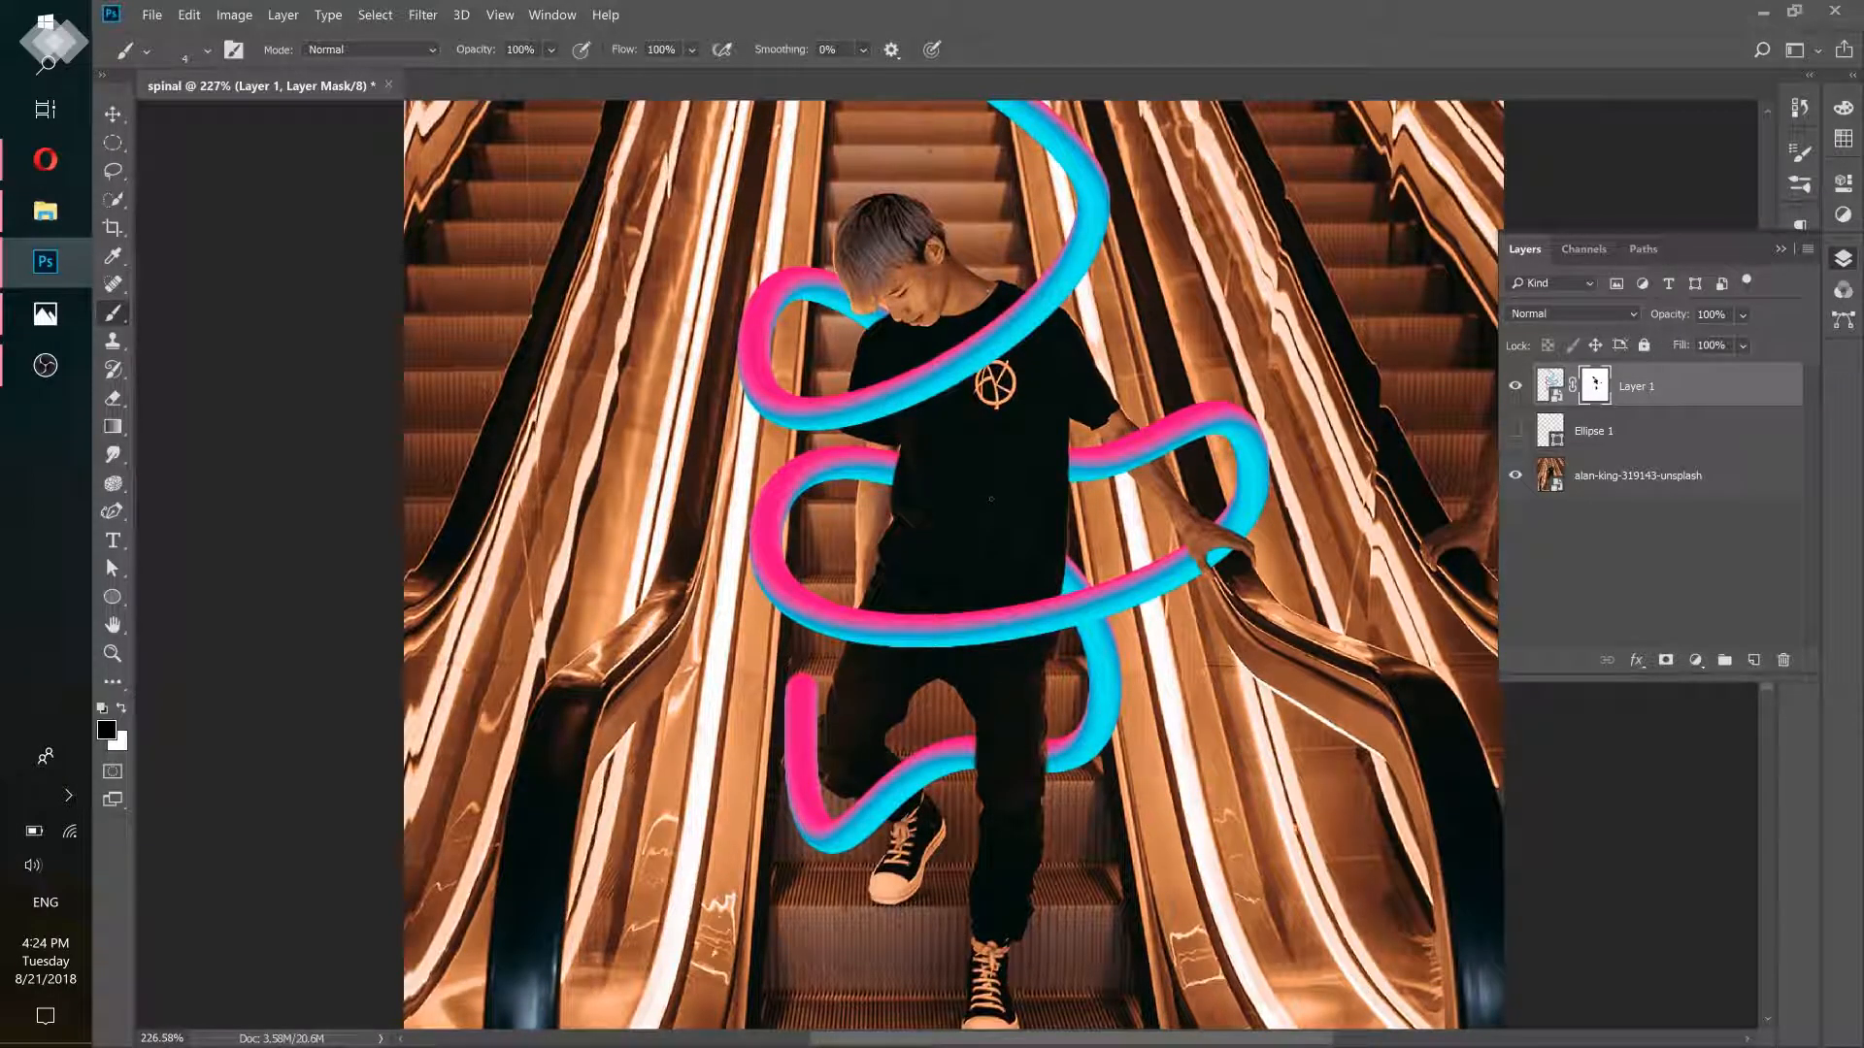
{"action": "left_click", "coordinate": [20, 314]}
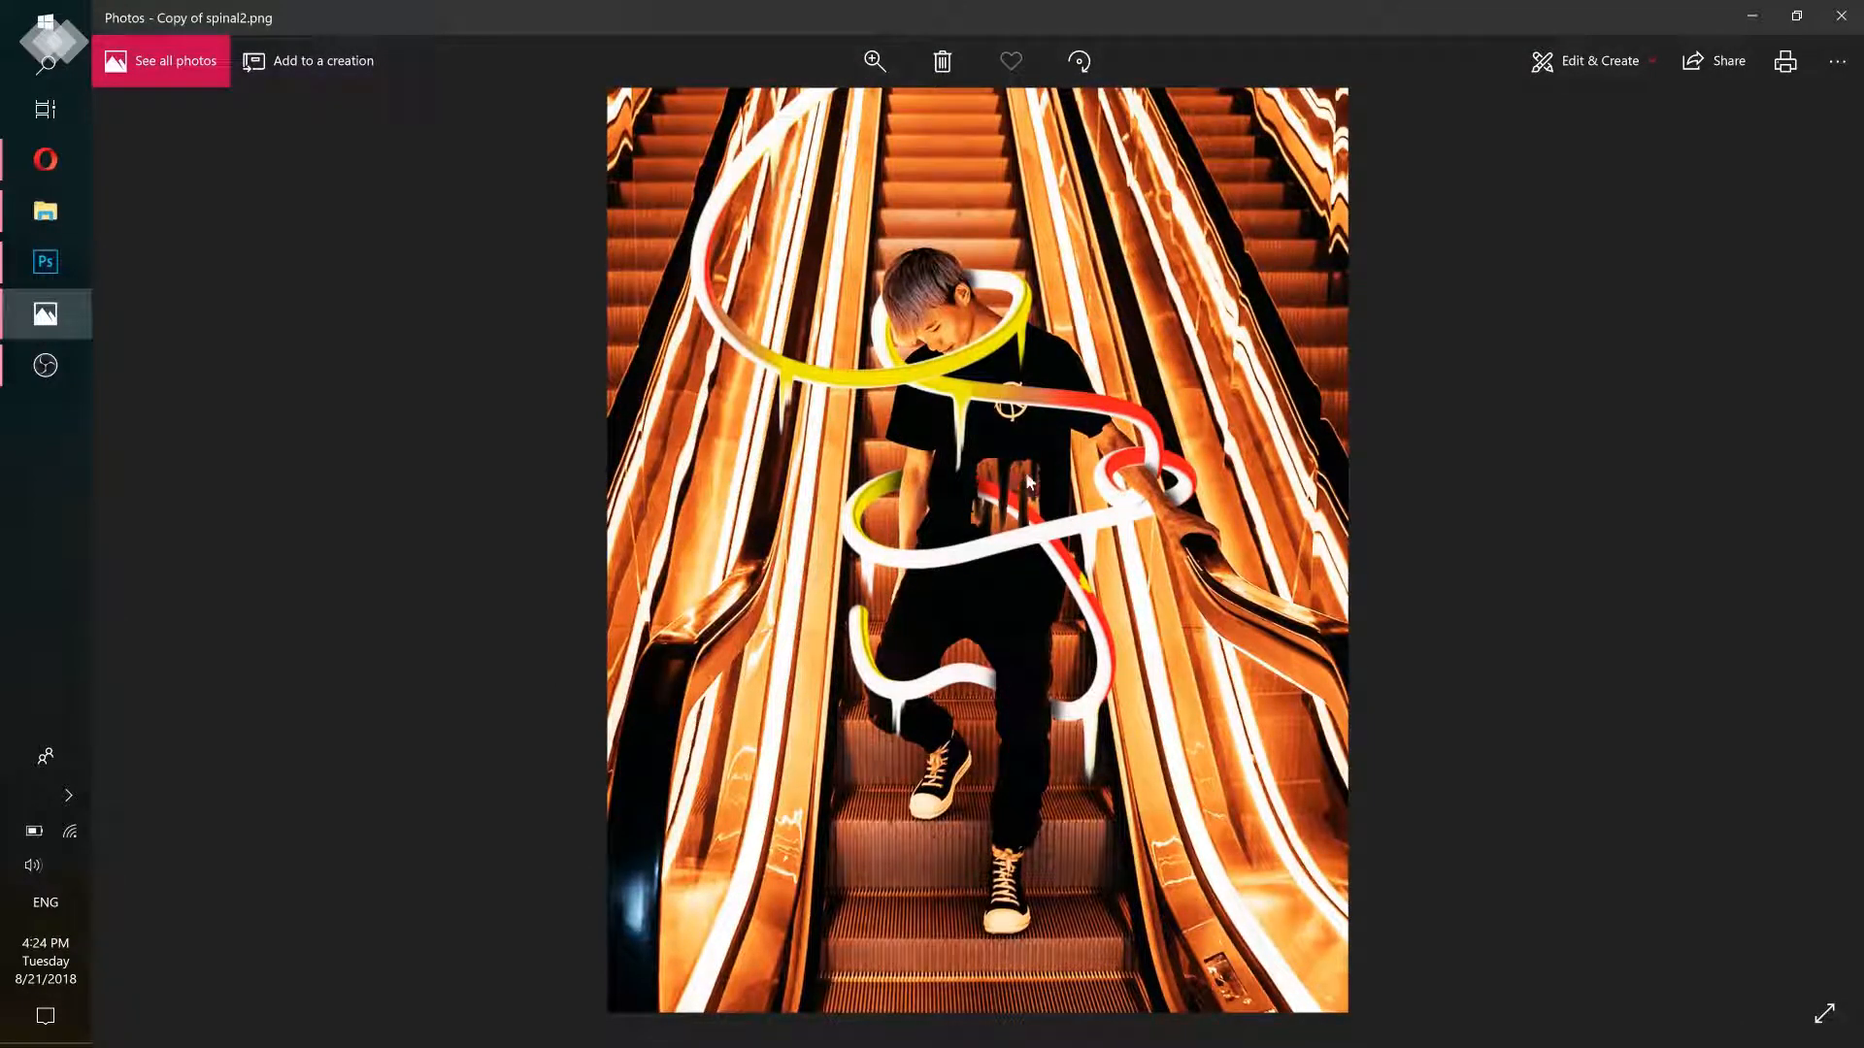
{"action": "left_click", "coordinate": [1752, 15]}
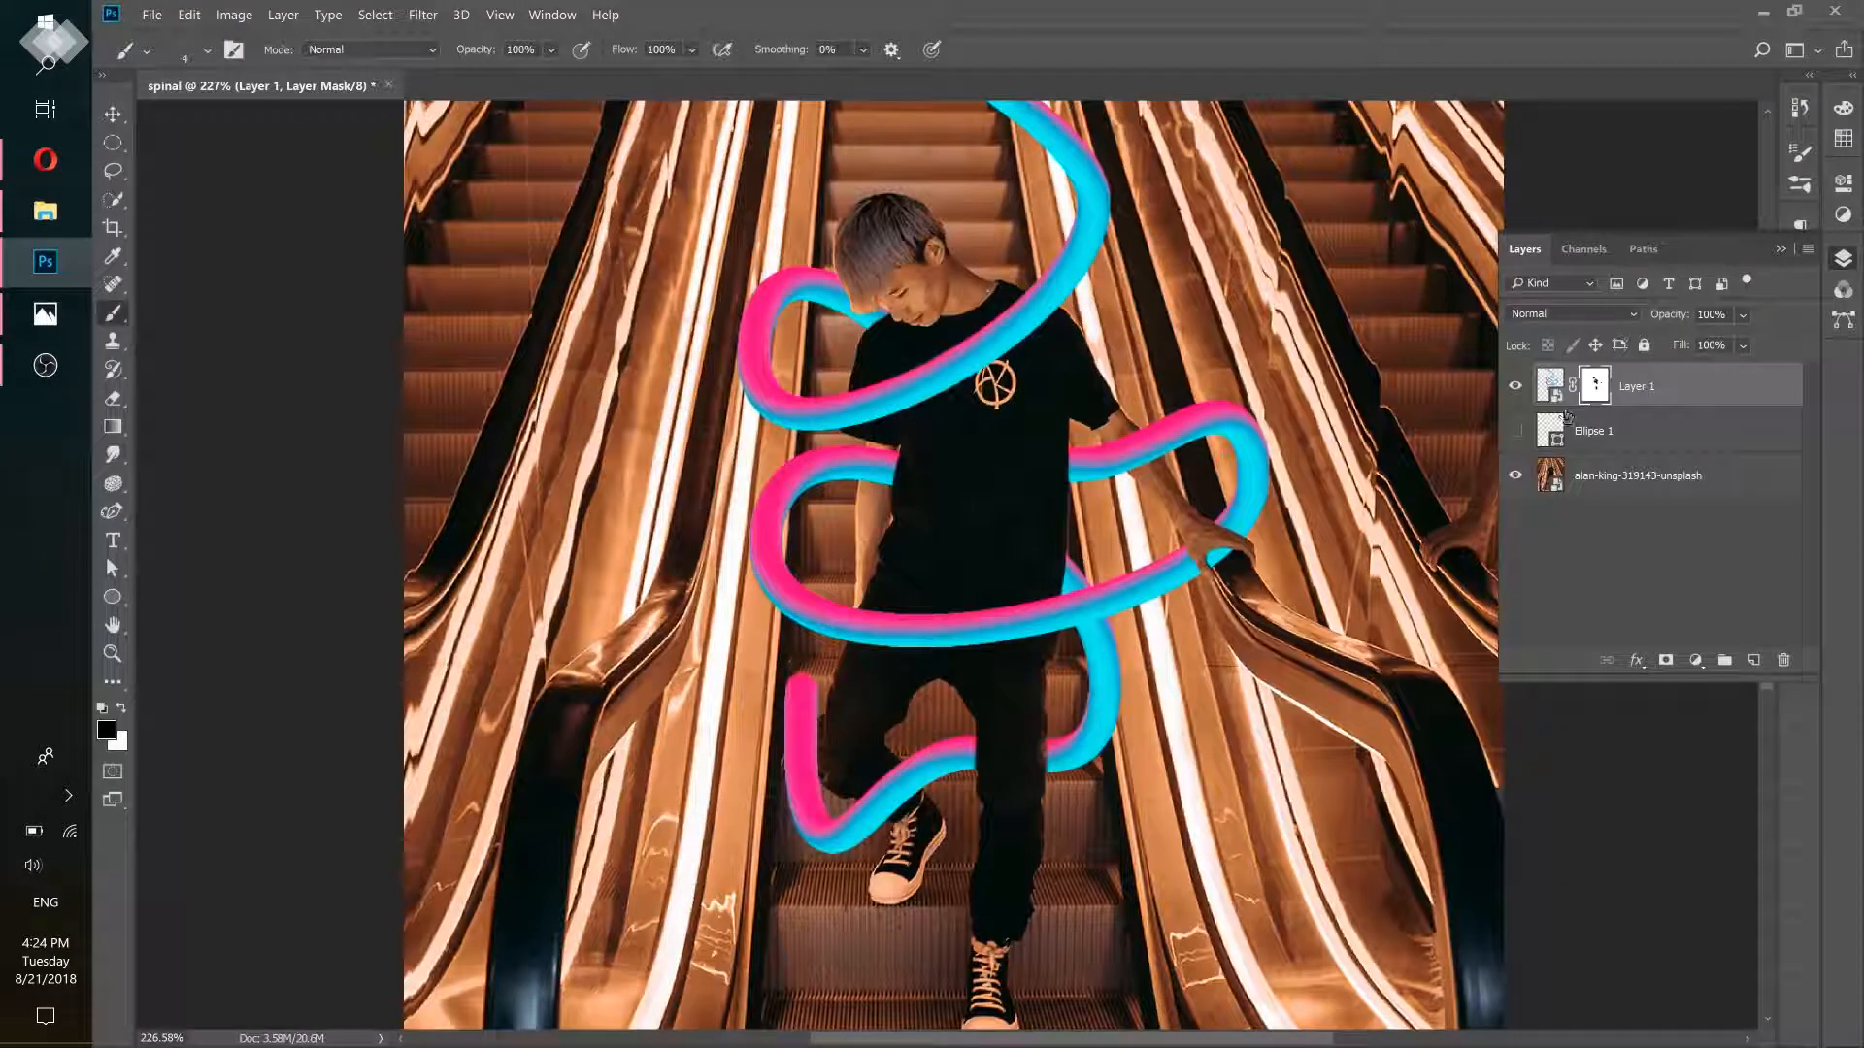
Paint white on Layer 1's mask with a 30 px brush to reveal the hidden tube section across the shirt's front
{"action": "right_click", "coordinate": [113, 311]}
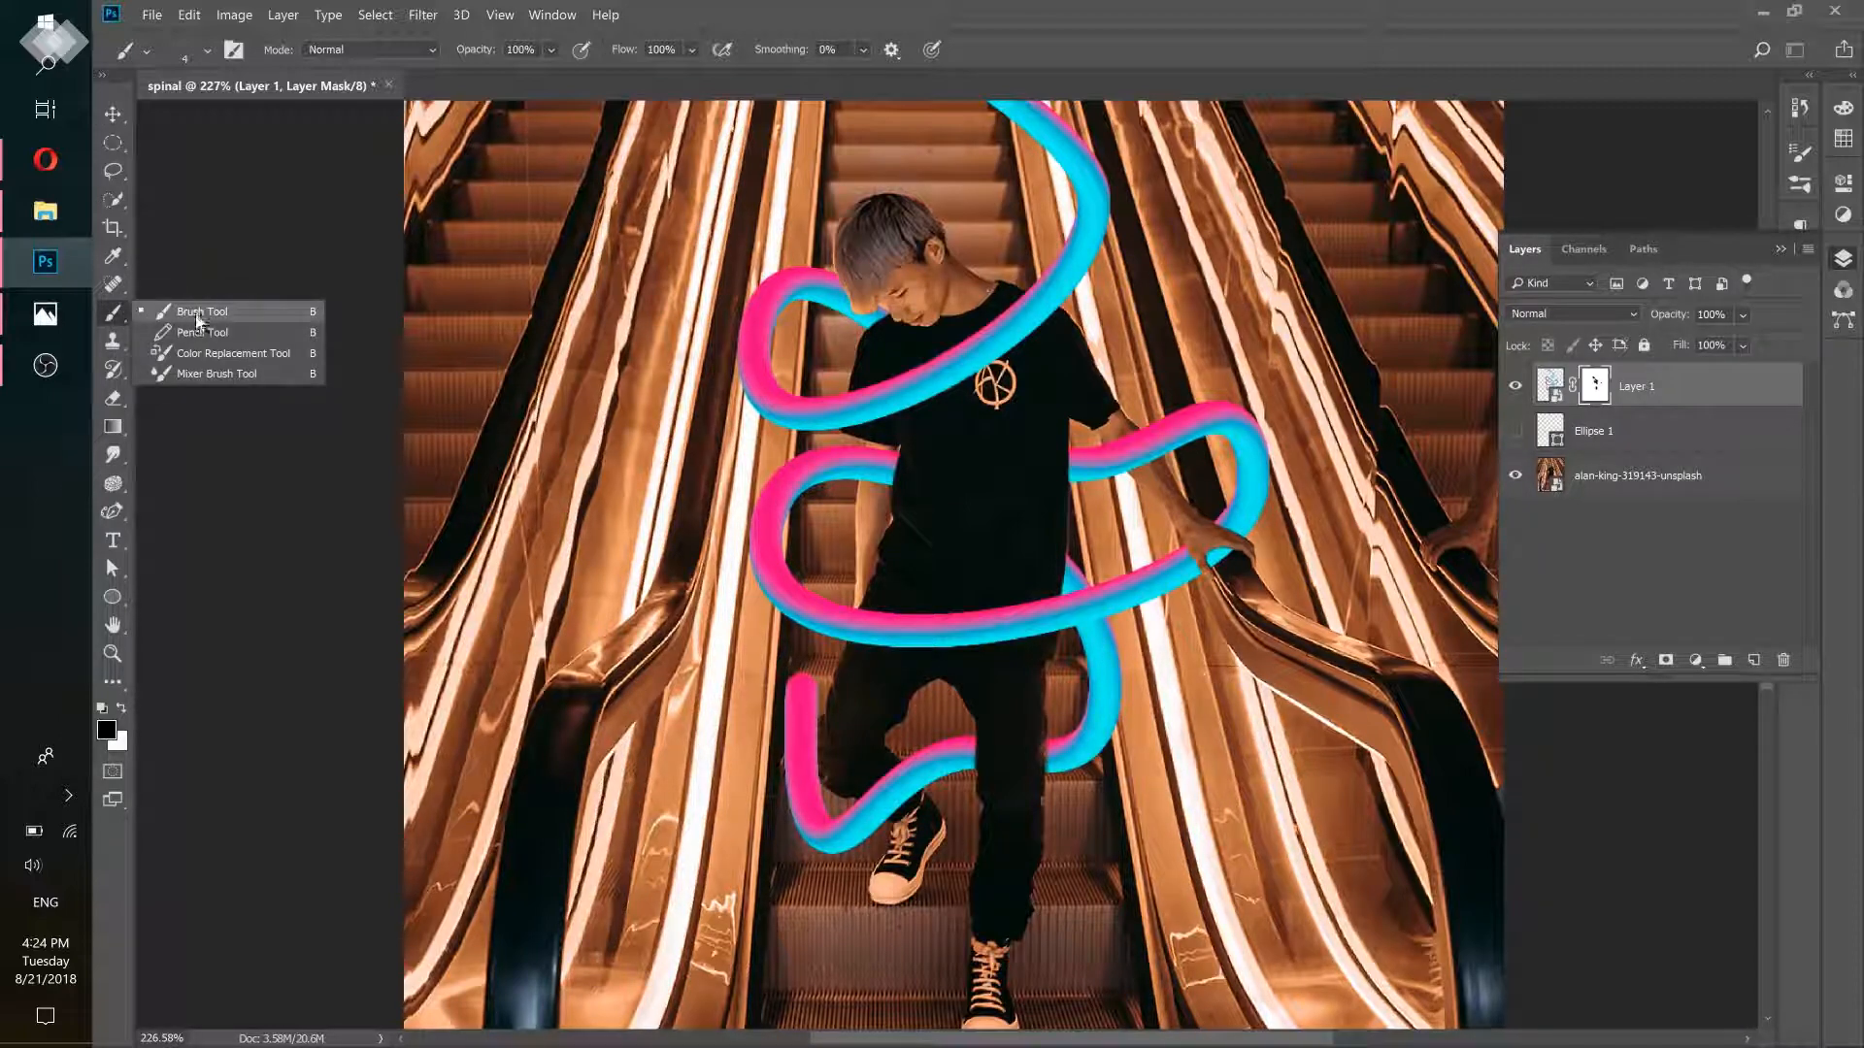
{"action": "left_click", "coordinate": [165, 311]}
{"action": "left_click", "coordinate": [122, 708]}
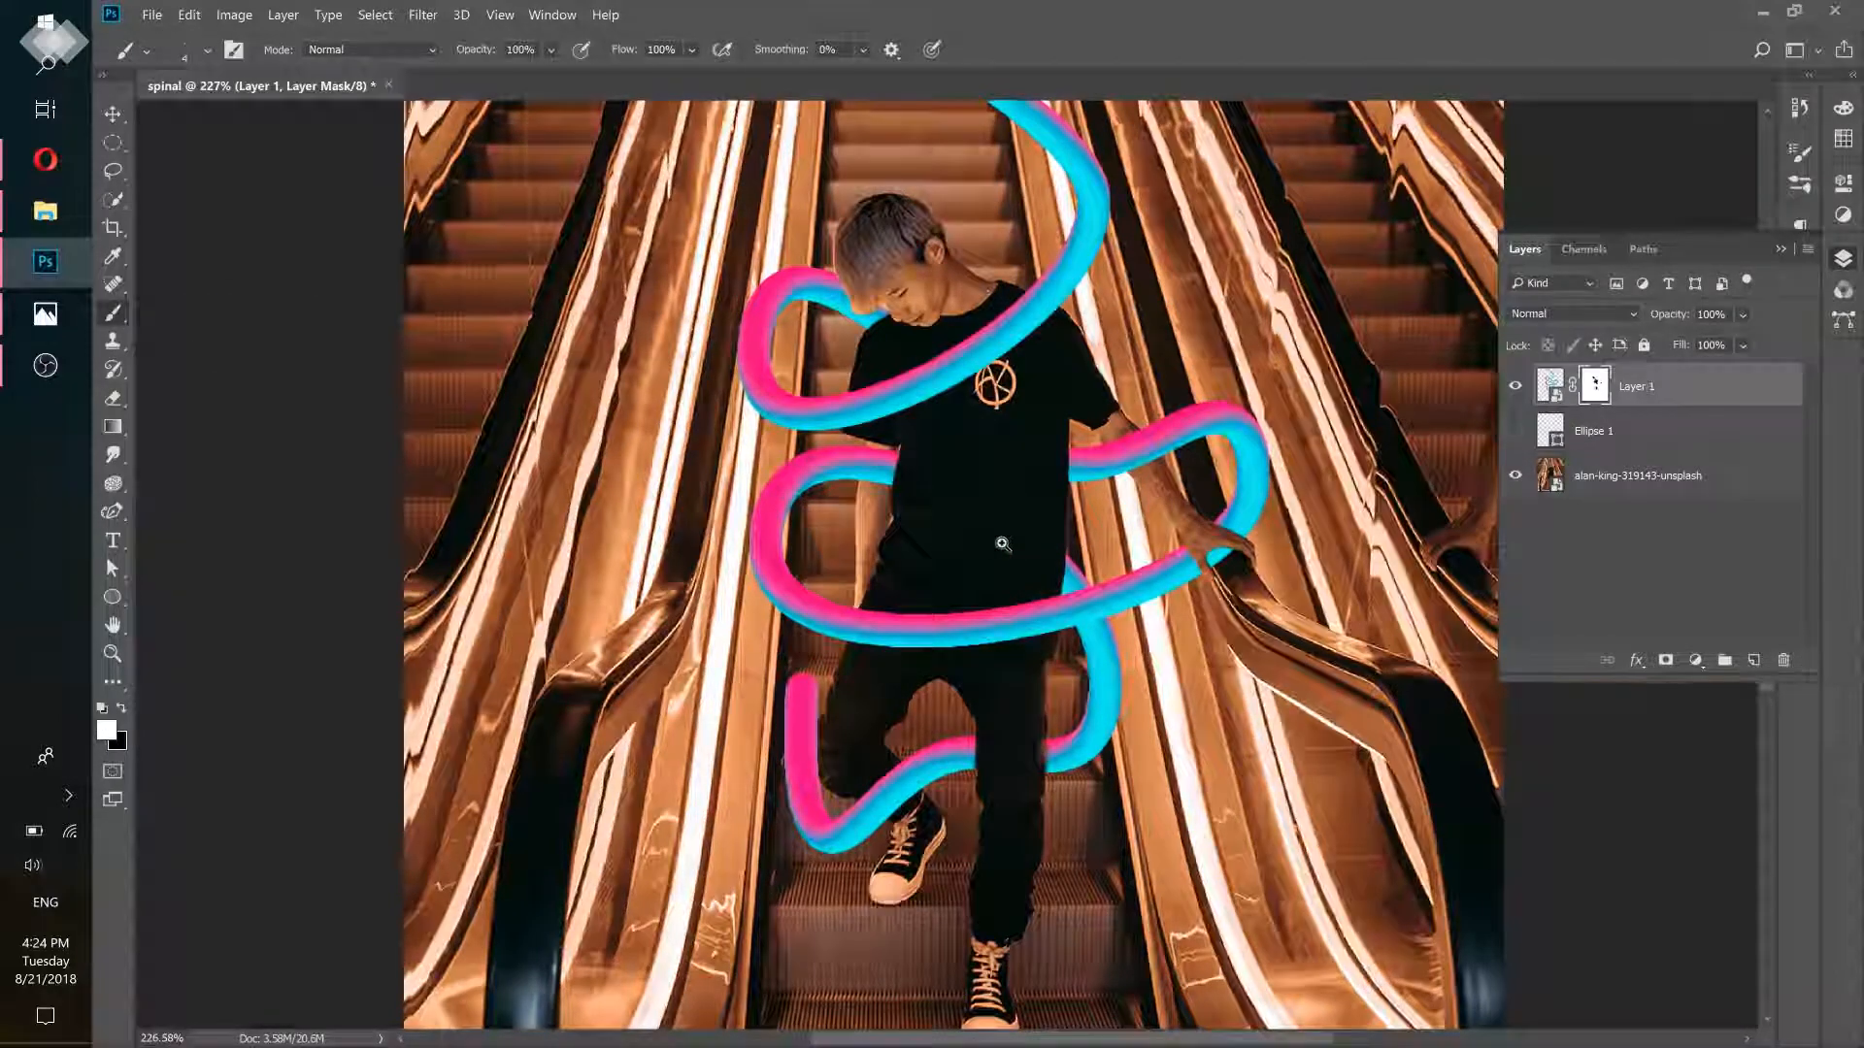
{"action": "scroll", "coordinate": [1010, 551], "scroll_direction": "up", "scroll_amount": 3}
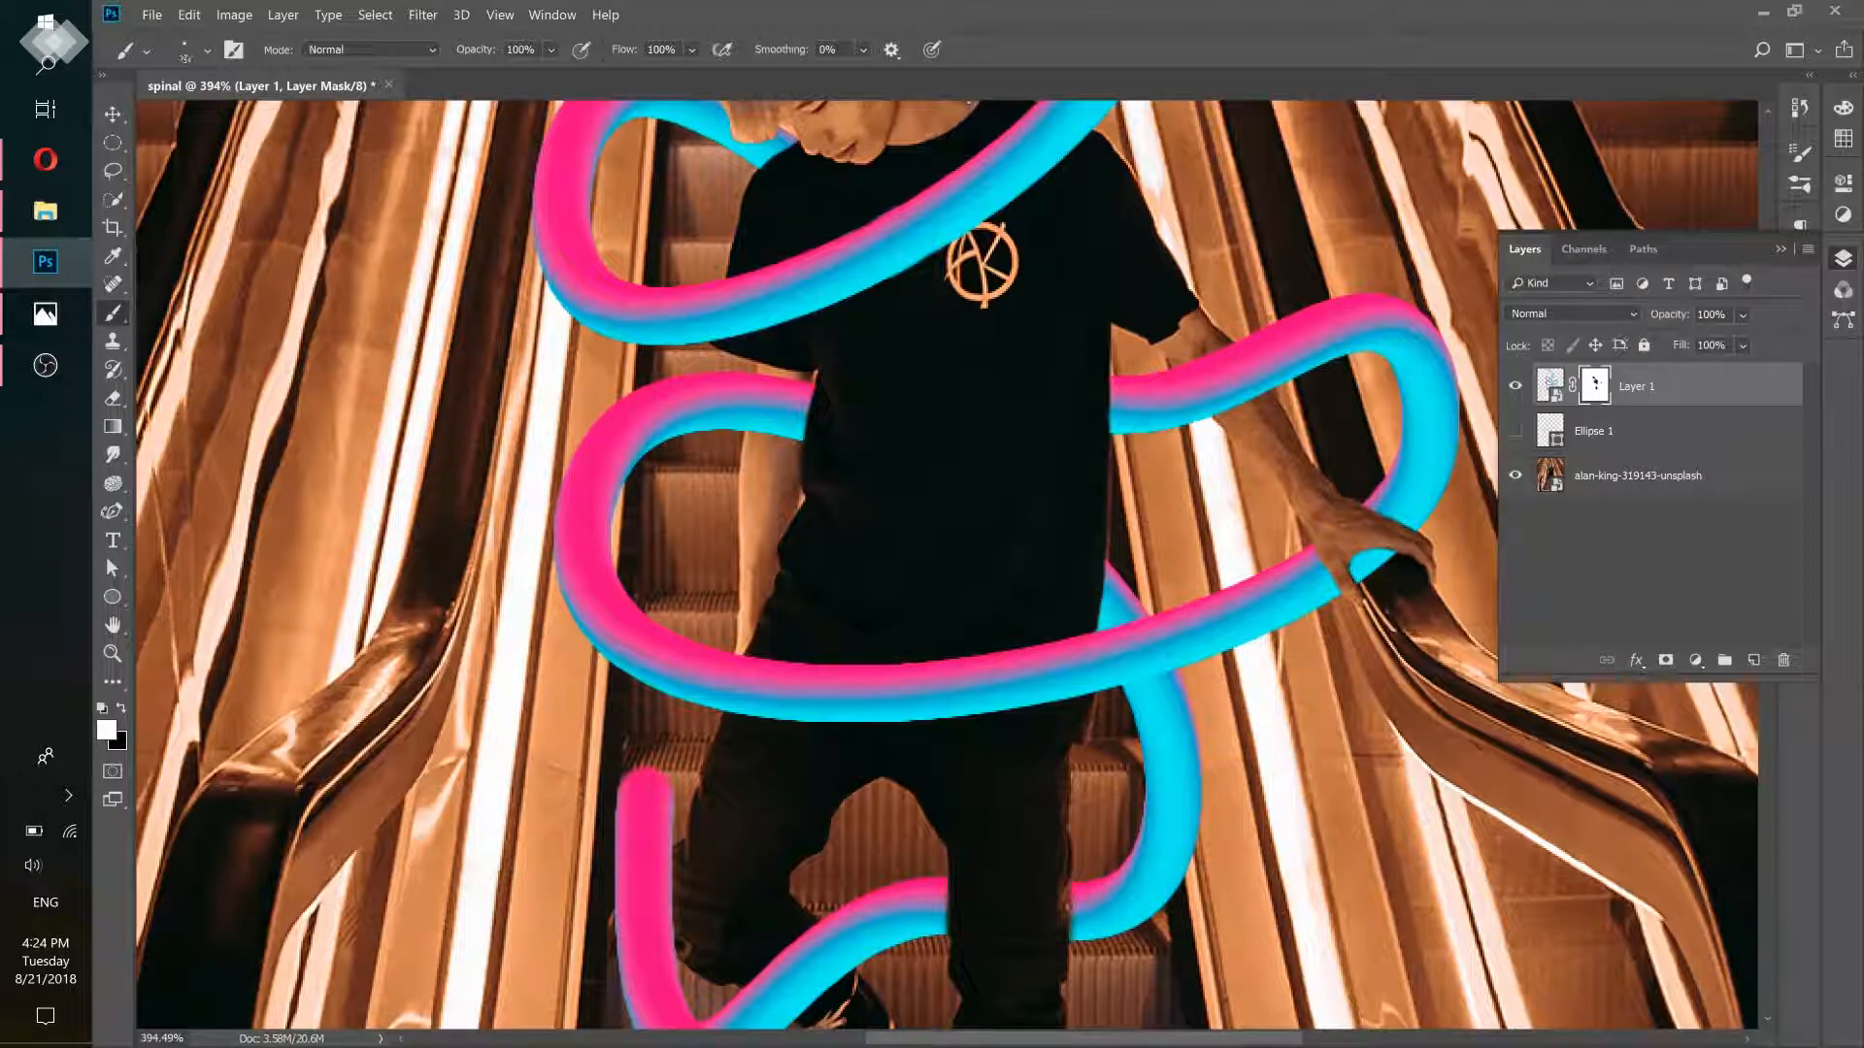
{"action": "key", "text": "bracketright"}
{"action": "key", "text": "bracketright"}
{"action": "mouse_move", "coordinate": [1093, 597]}
{"action": "left_mouse_down"}
{"action": "mouse_move", "coordinate": [1043, 545]}
{"action": "mouse_move", "coordinate": [1090, 601]}
{"action": "left_mouse_up"}
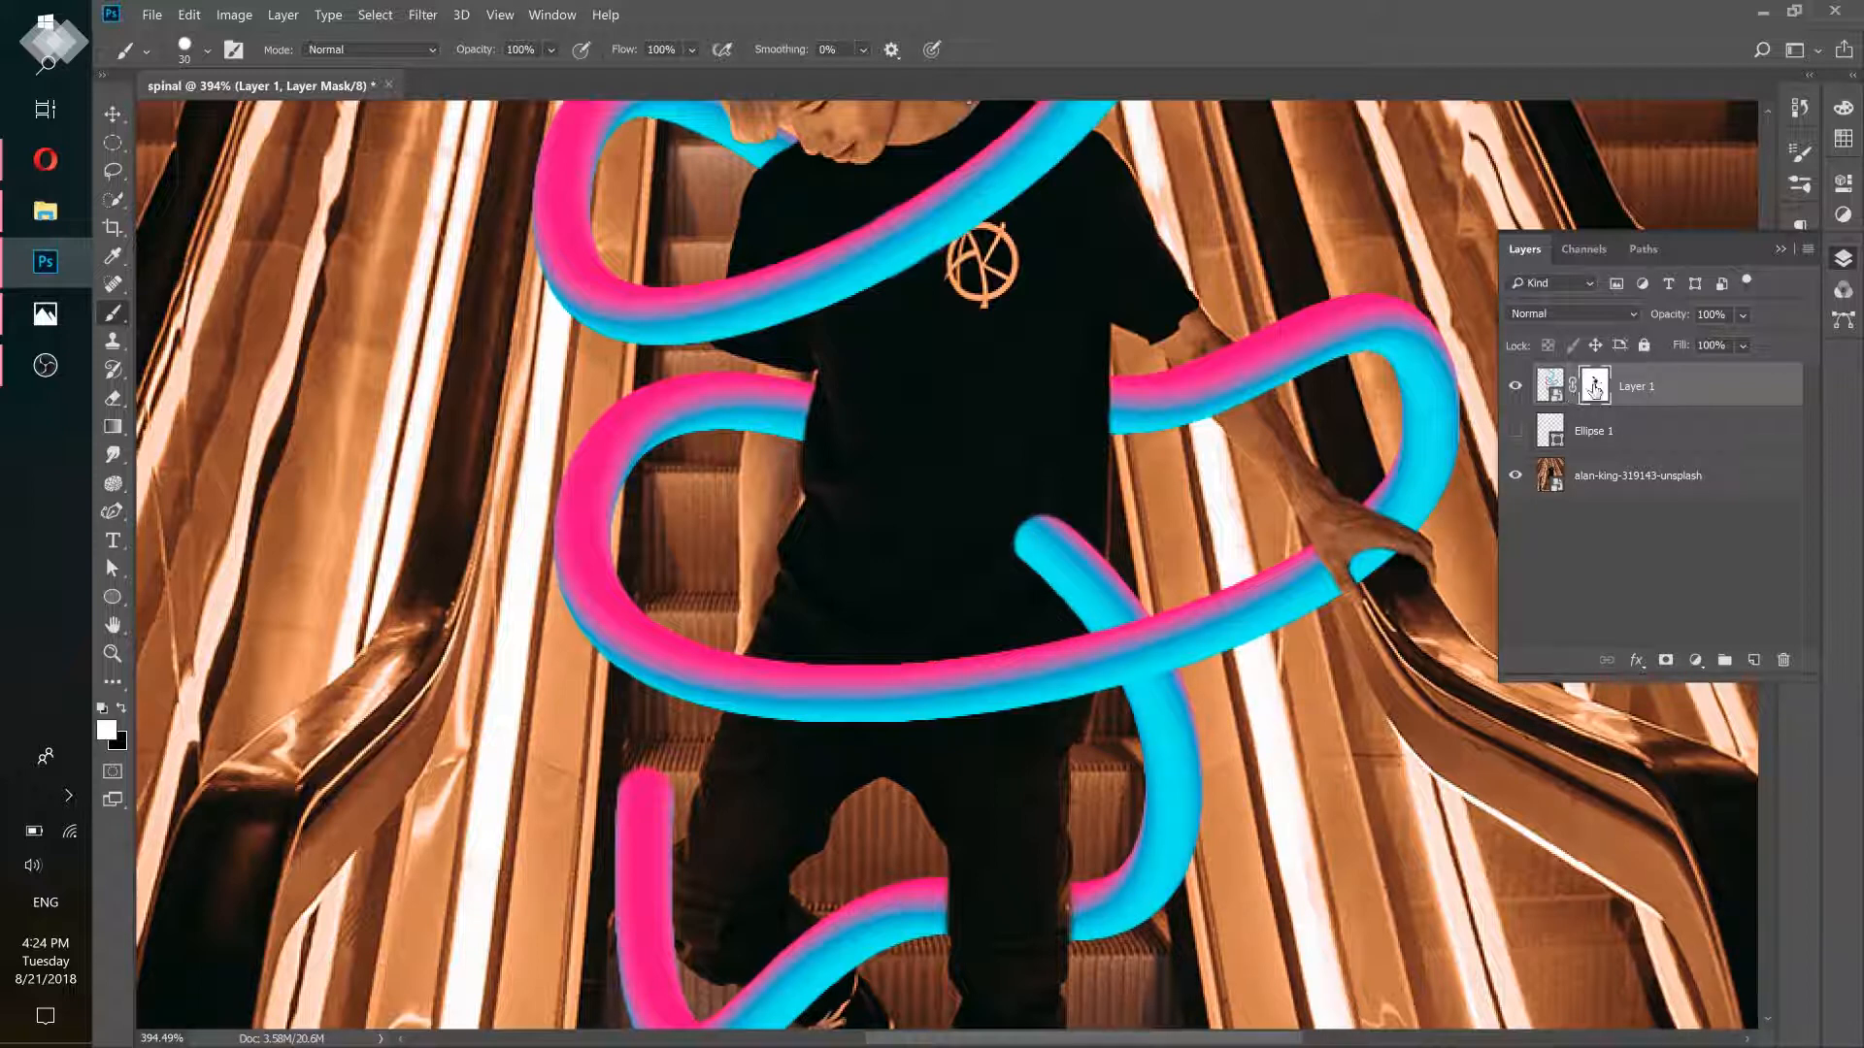
{"action": "mouse_move", "coordinate": [1043, 510]}
{"action": "left_mouse_down"}
{"action": "mouse_move", "coordinate": [1014, 533]}
{"action": "mouse_move", "coordinate": [988, 467]}
{"action": "mouse_move", "coordinate": [874, 430]}
{"action": "left_mouse_up"}
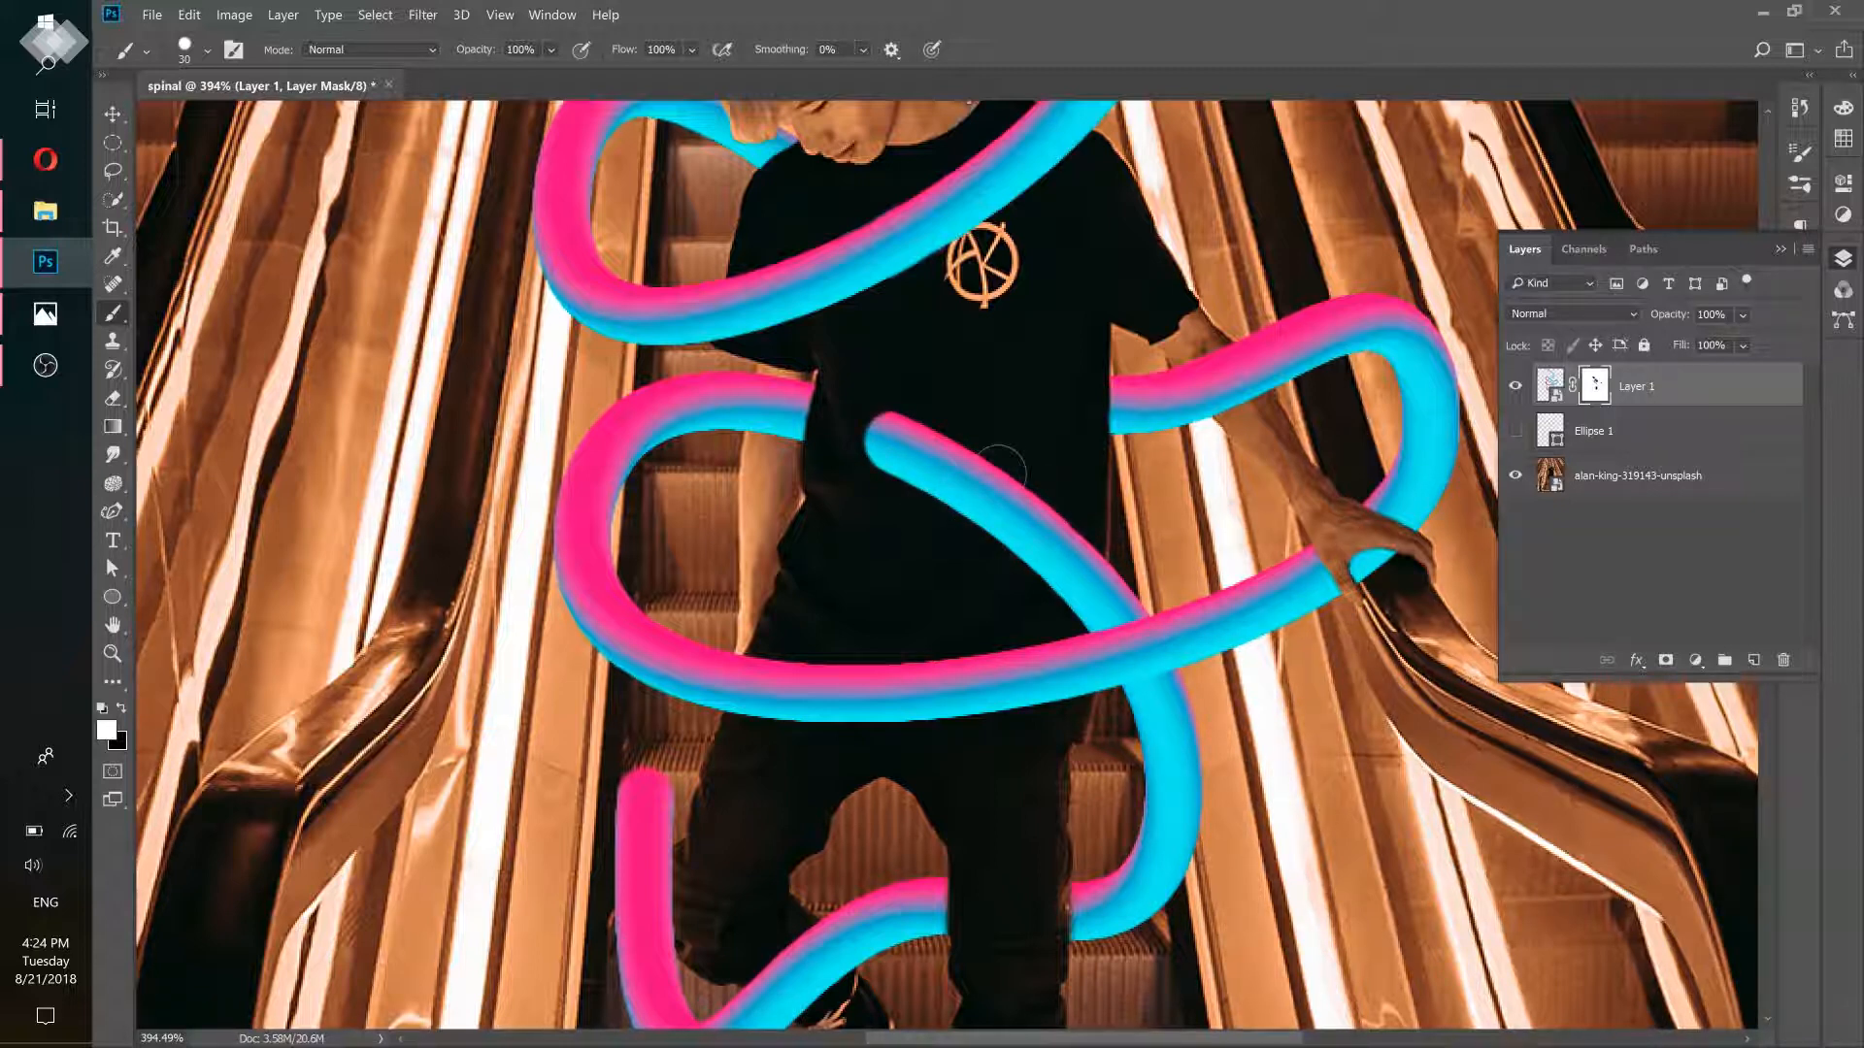
Add a layer mask to the escalator photo layer
{"action": "scroll", "coordinate": [960, 496], "scroll_direction": "up", "scroll_amount": 3}
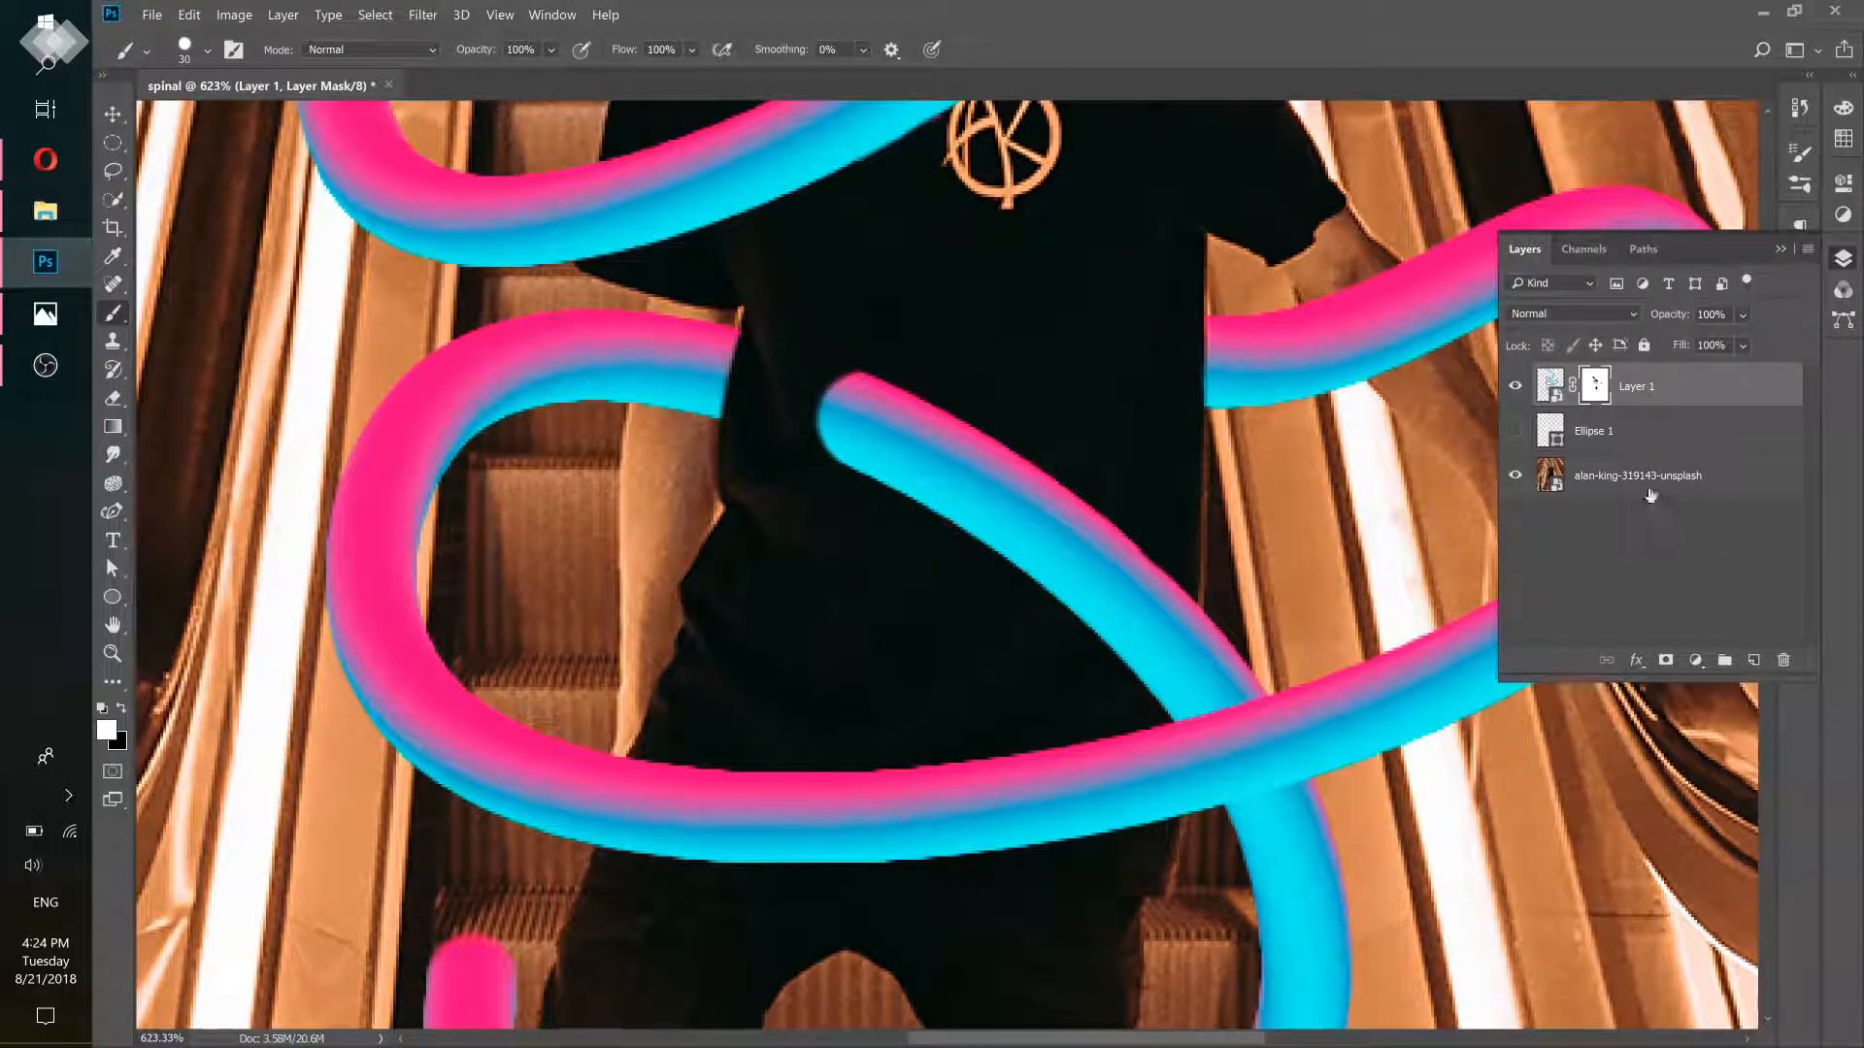
{"action": "left_click", "coordinate": [1681, 481]}
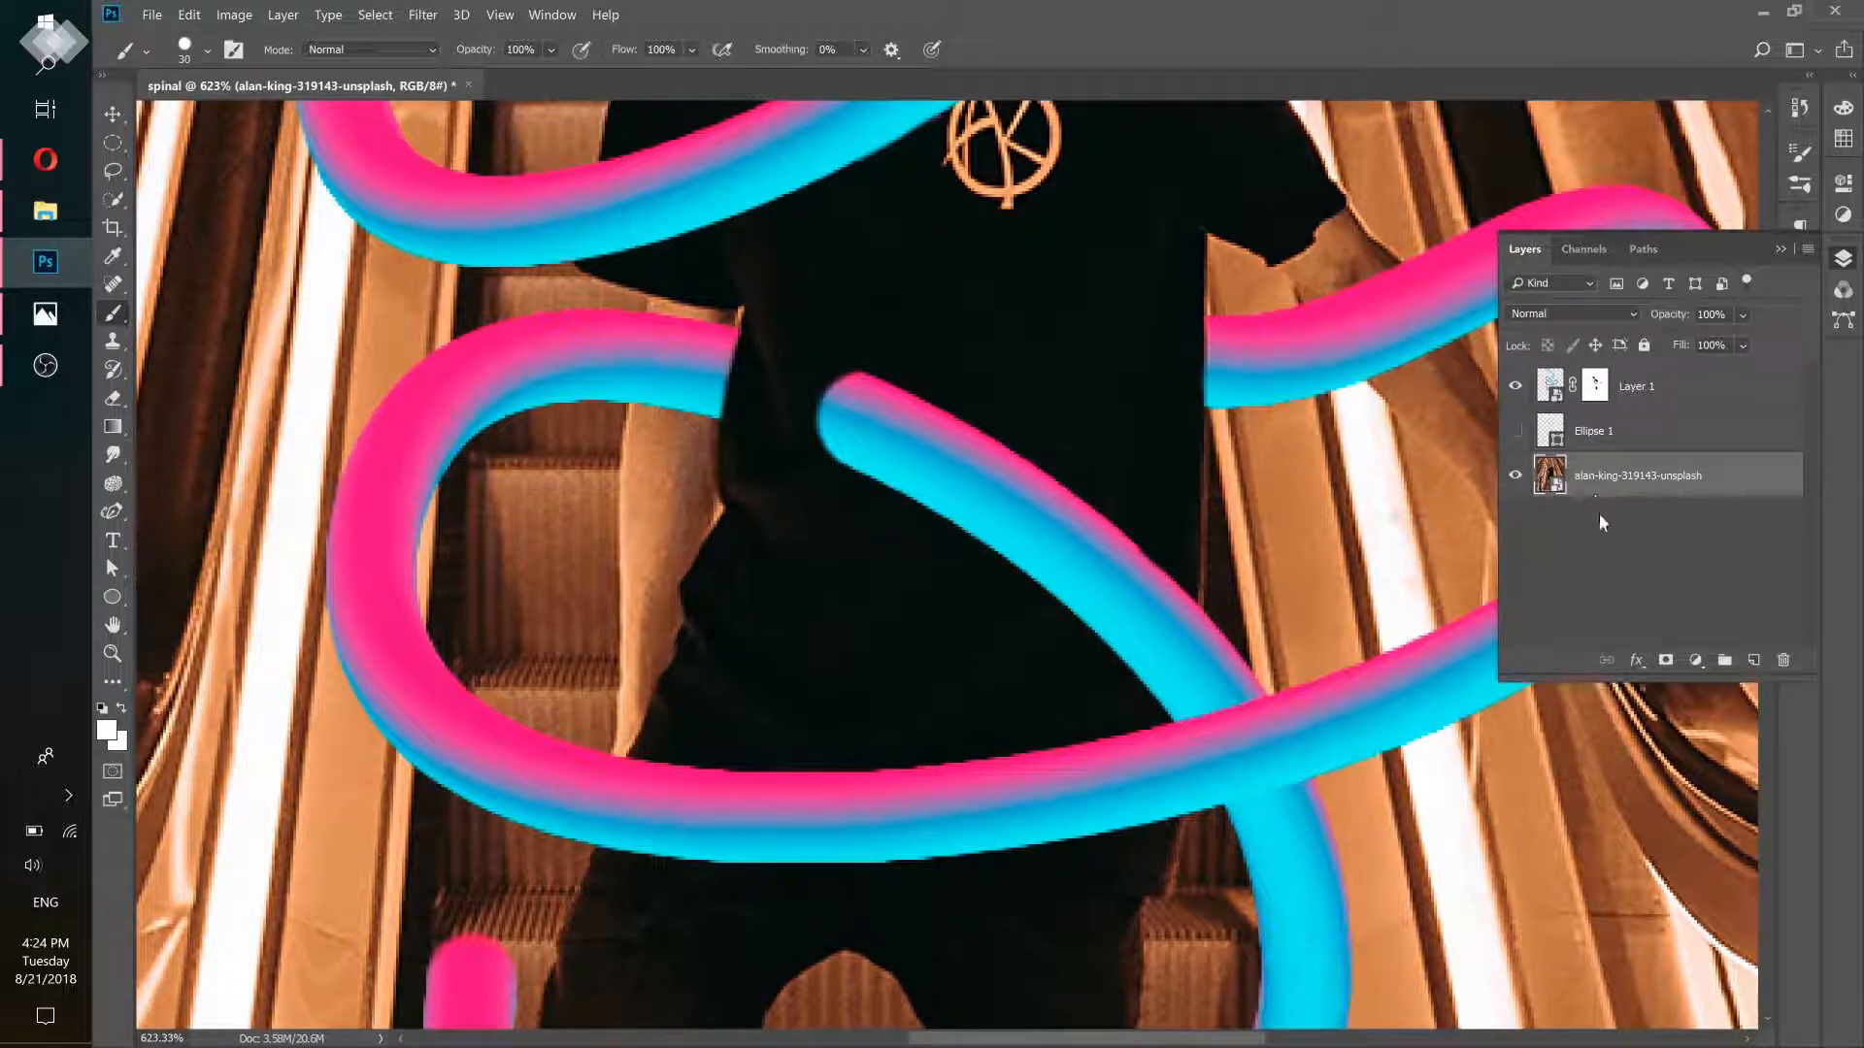
{"action": "left_click", "coordinate": [1664, 665]}
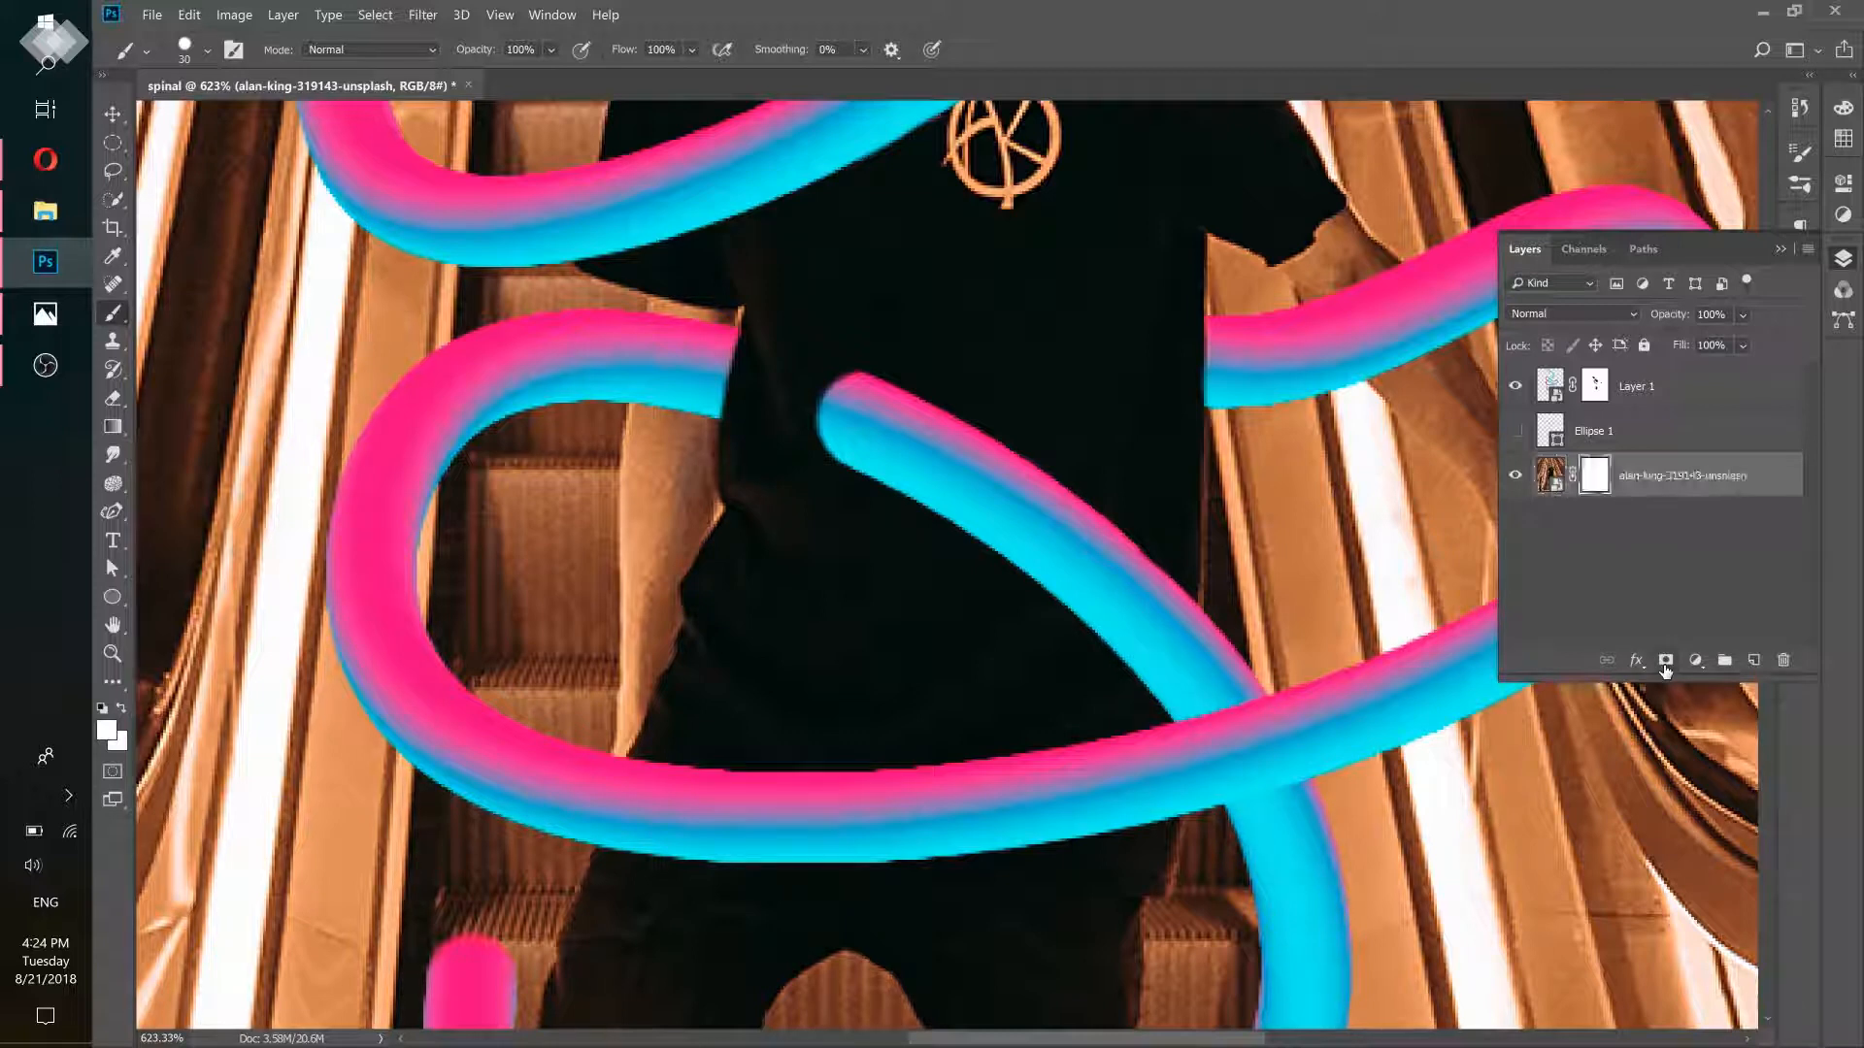
Paint black on the photo layer's mask with a 30 px brush at 100% hardness, cutting a hole in the shirt around the tube
{"action": "left_click", "coordinate": [121, 710]}
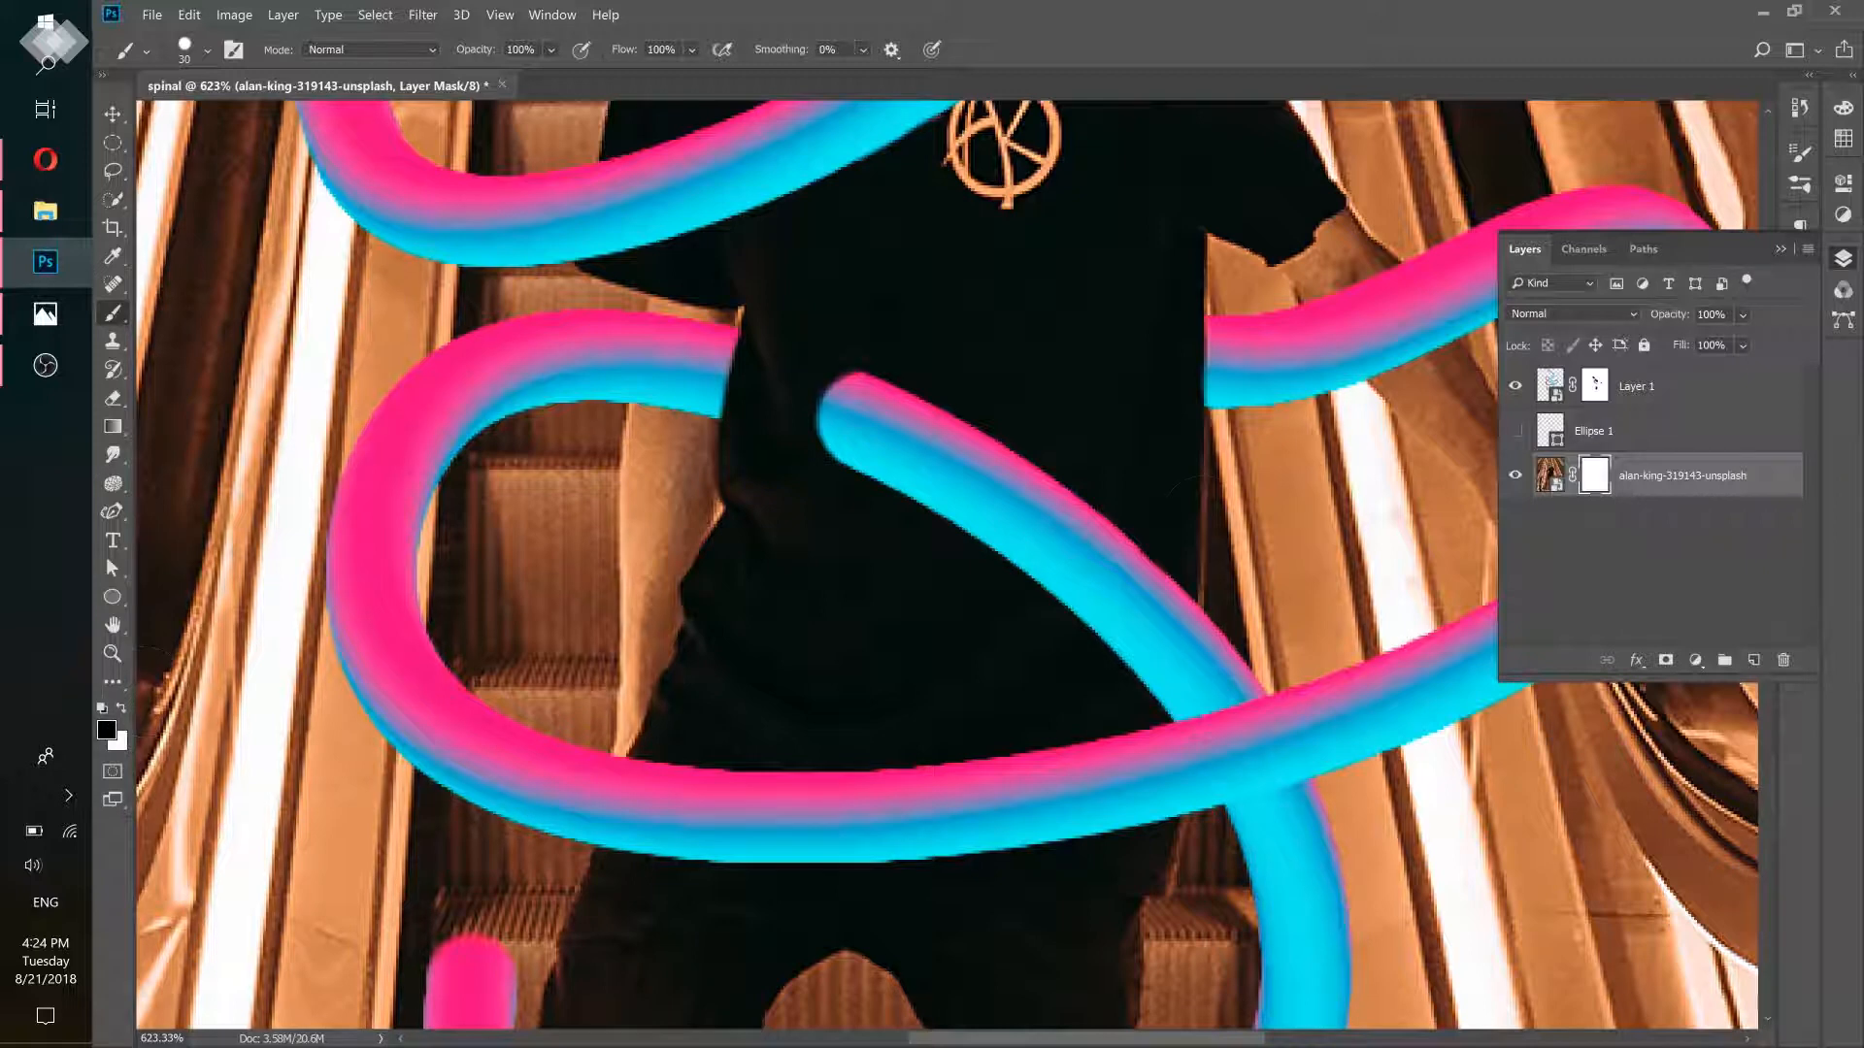
{"action": "left_click", "coordinate": [204, 51]}
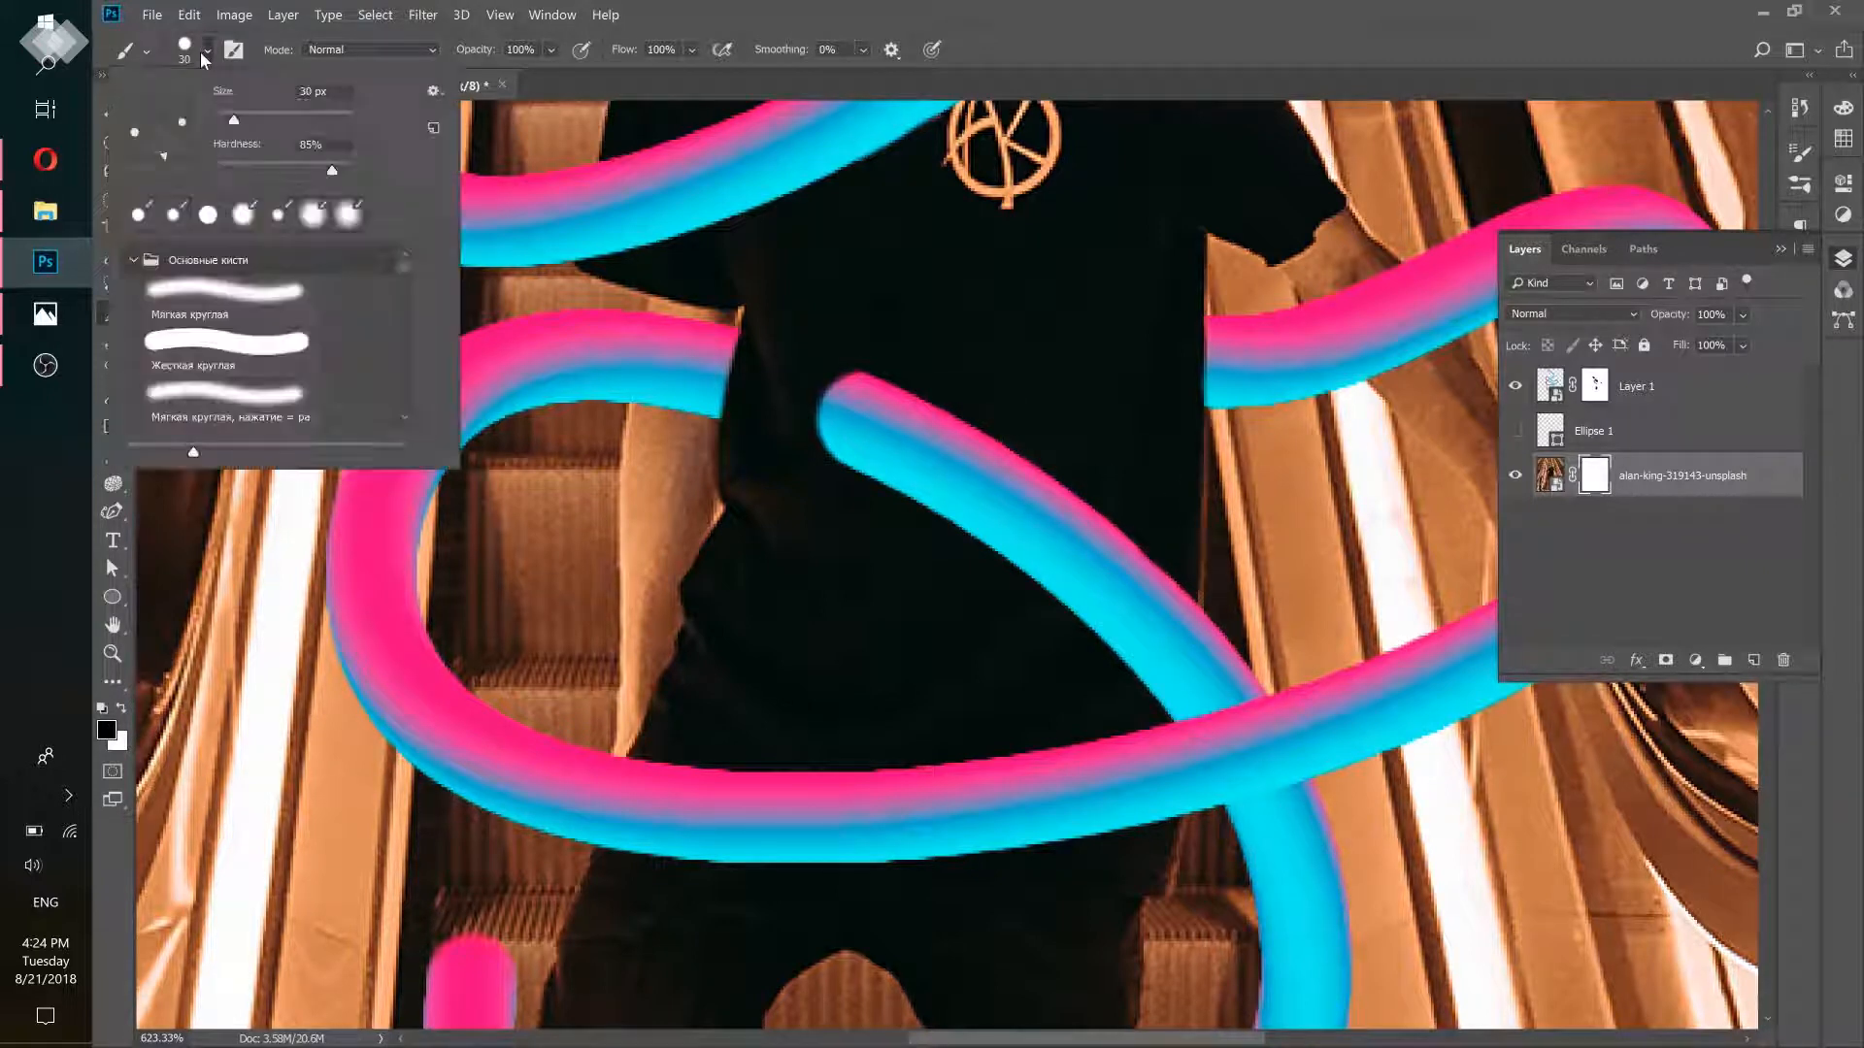
{"action": "left_click_drag", "start_coordinate": [291, 169], "coordinate": [362, 172]}
{"action": "left_click", "coordinate": [817, 8]}
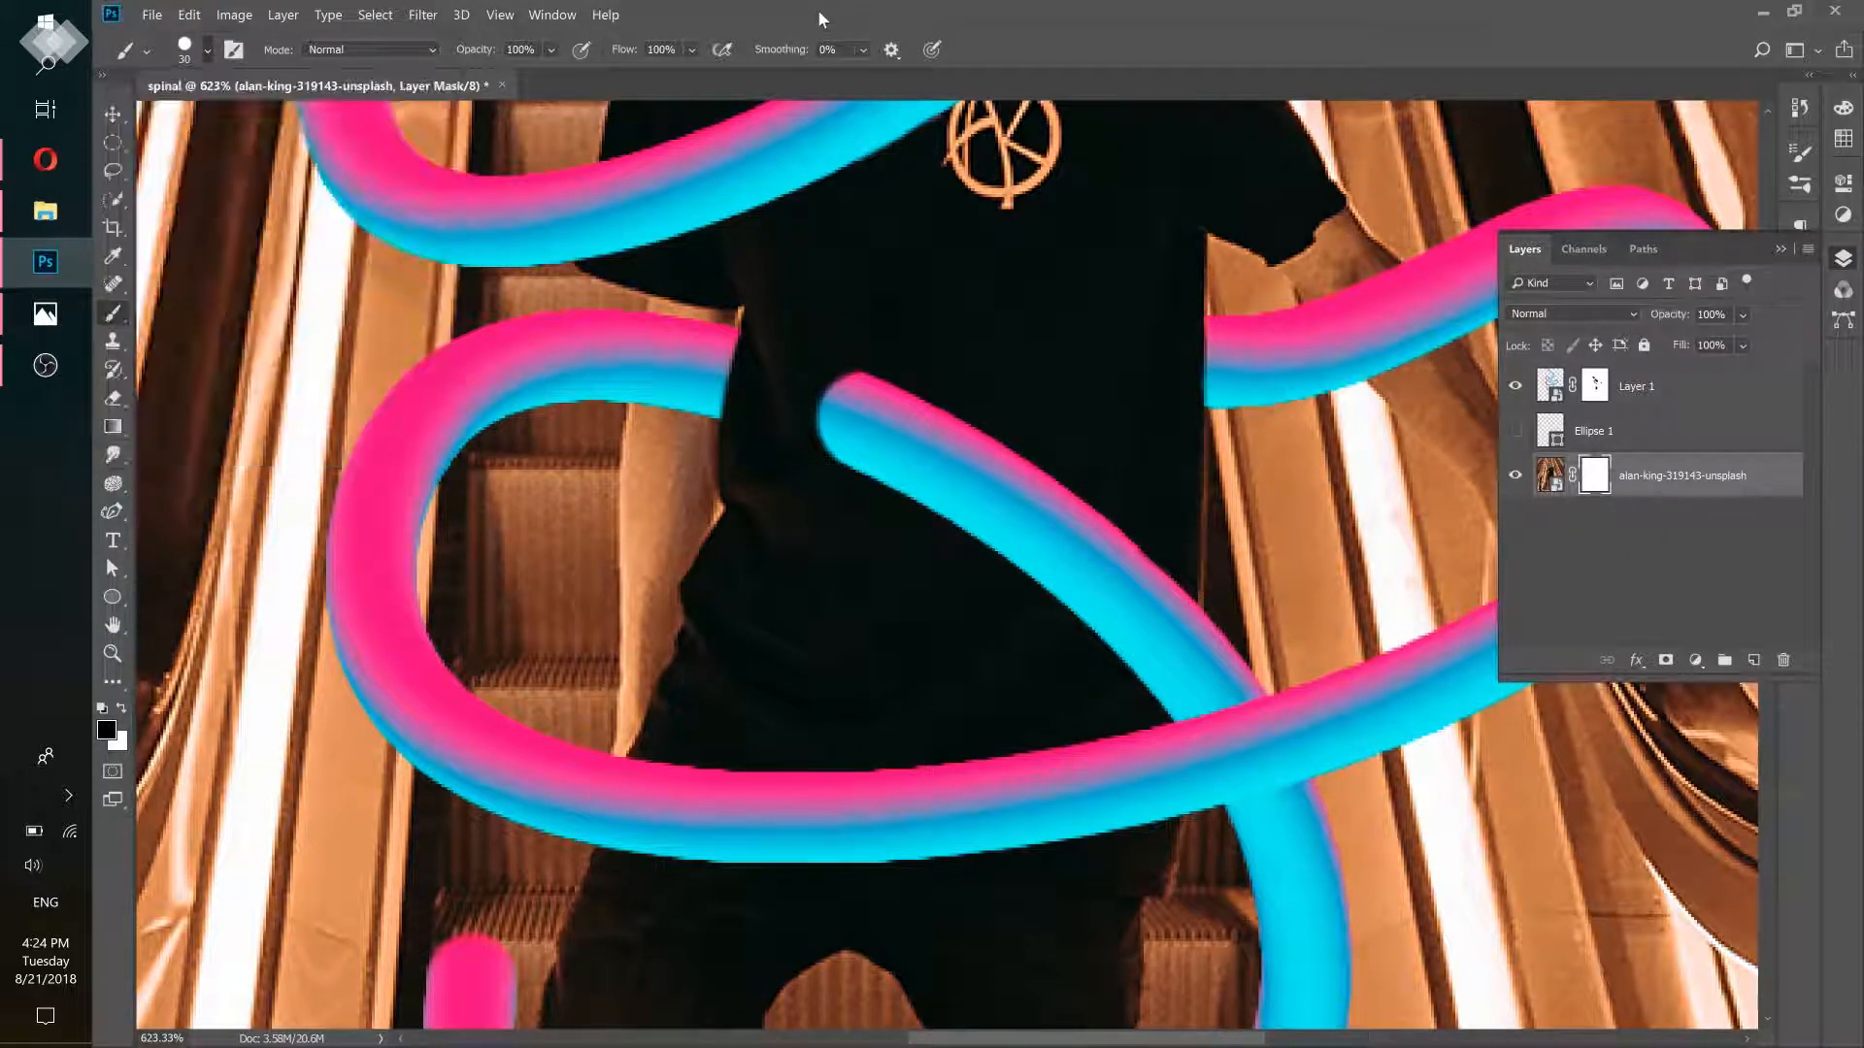
{"action": "mouse_move", "coordinate": [997, 412]}
{"action": "left_mouse_down"}
{"action": "mouse_move", "coordinate": [970, 559]}
{"action": "mouse_move", "coordinate": [995, 558]}
{"action": "mouse_move", "coordinate": [1027, 404]}
{"action": "mouse_move", "coordinate": [950, 398]}
{"action": "mouse_move", "coordinate": [922, 565]}
{"action": "left_mouse_up"}
{"action": "mouse_move", "coordinate": [927, 384]}
{"action": "left_mouse_down"}
{"action": "mouse_move", "coordinate": [1007, 398]}
{"action": "mouse_move", "coordinate": [944, 408]}
{"action": "mouse_move", "coordinate": [911, 532]}
{"action": "left_mouse_up"}
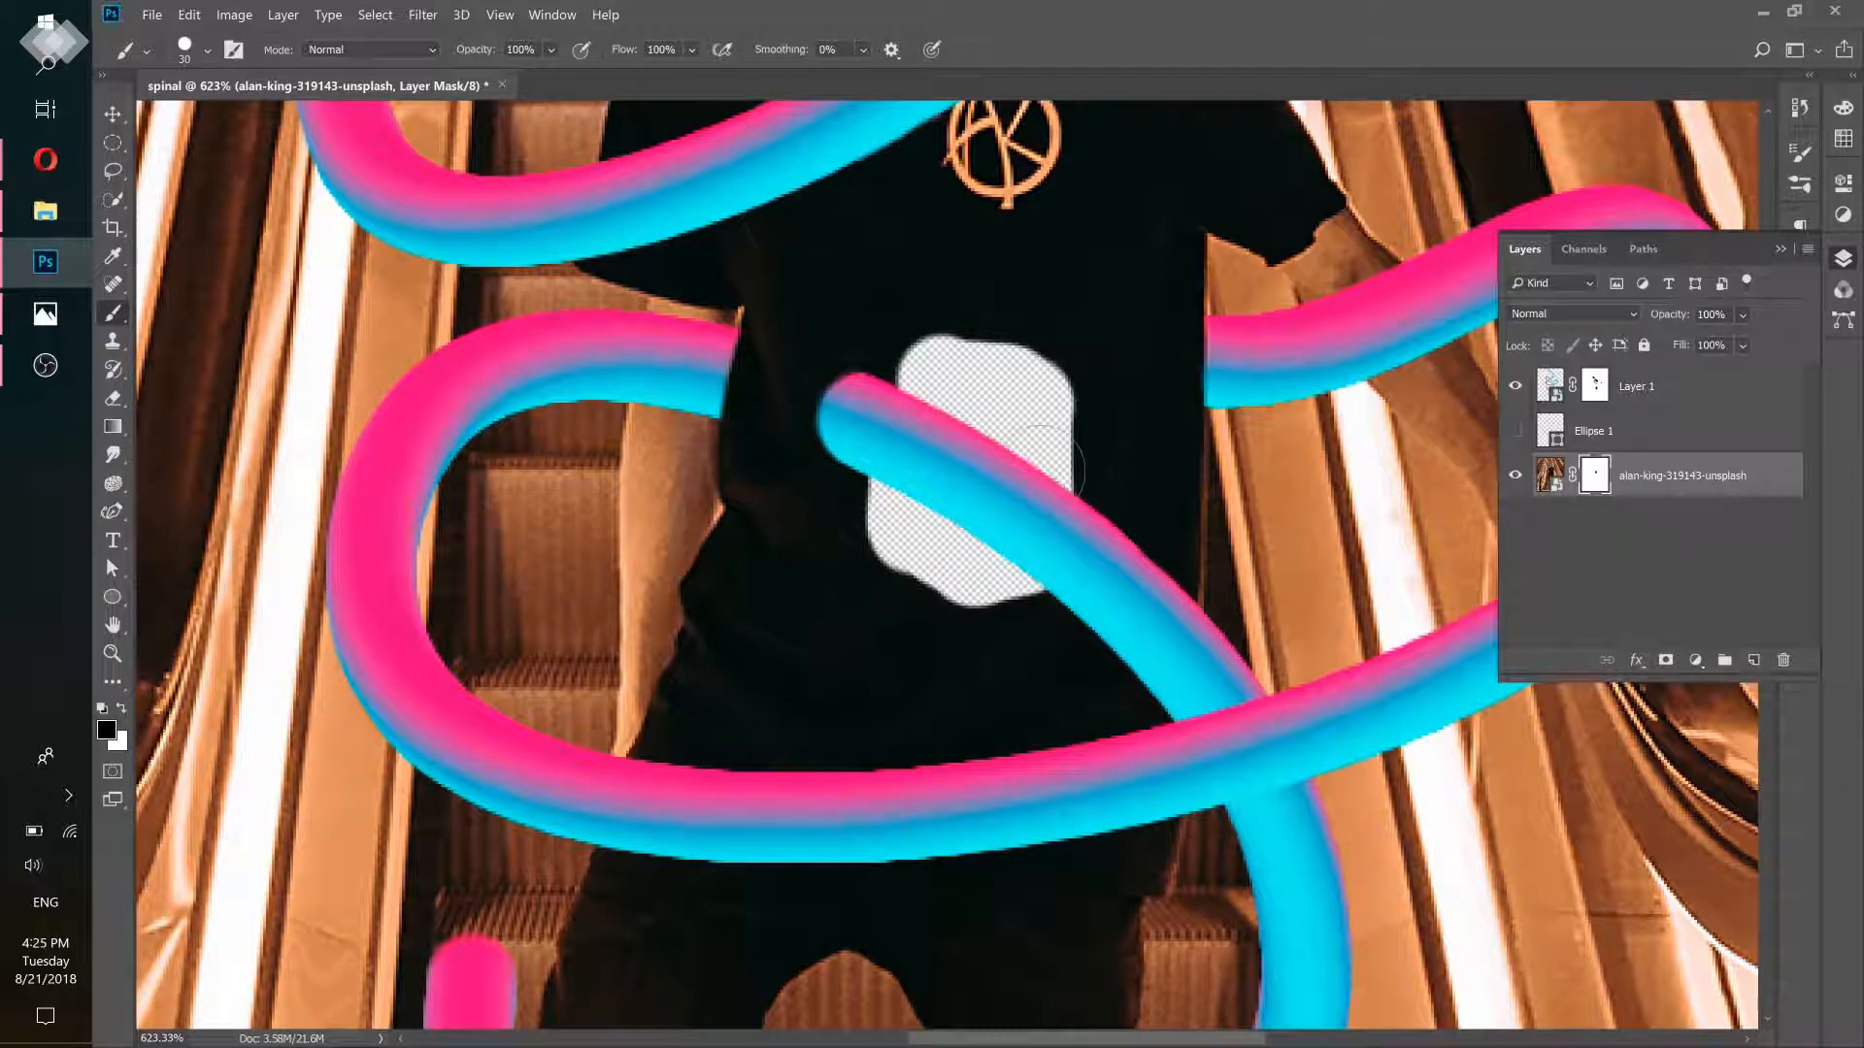
{"action": "left_click_drag", "start_coordinate": [1007, 428], "coordinate": [946, 428]}
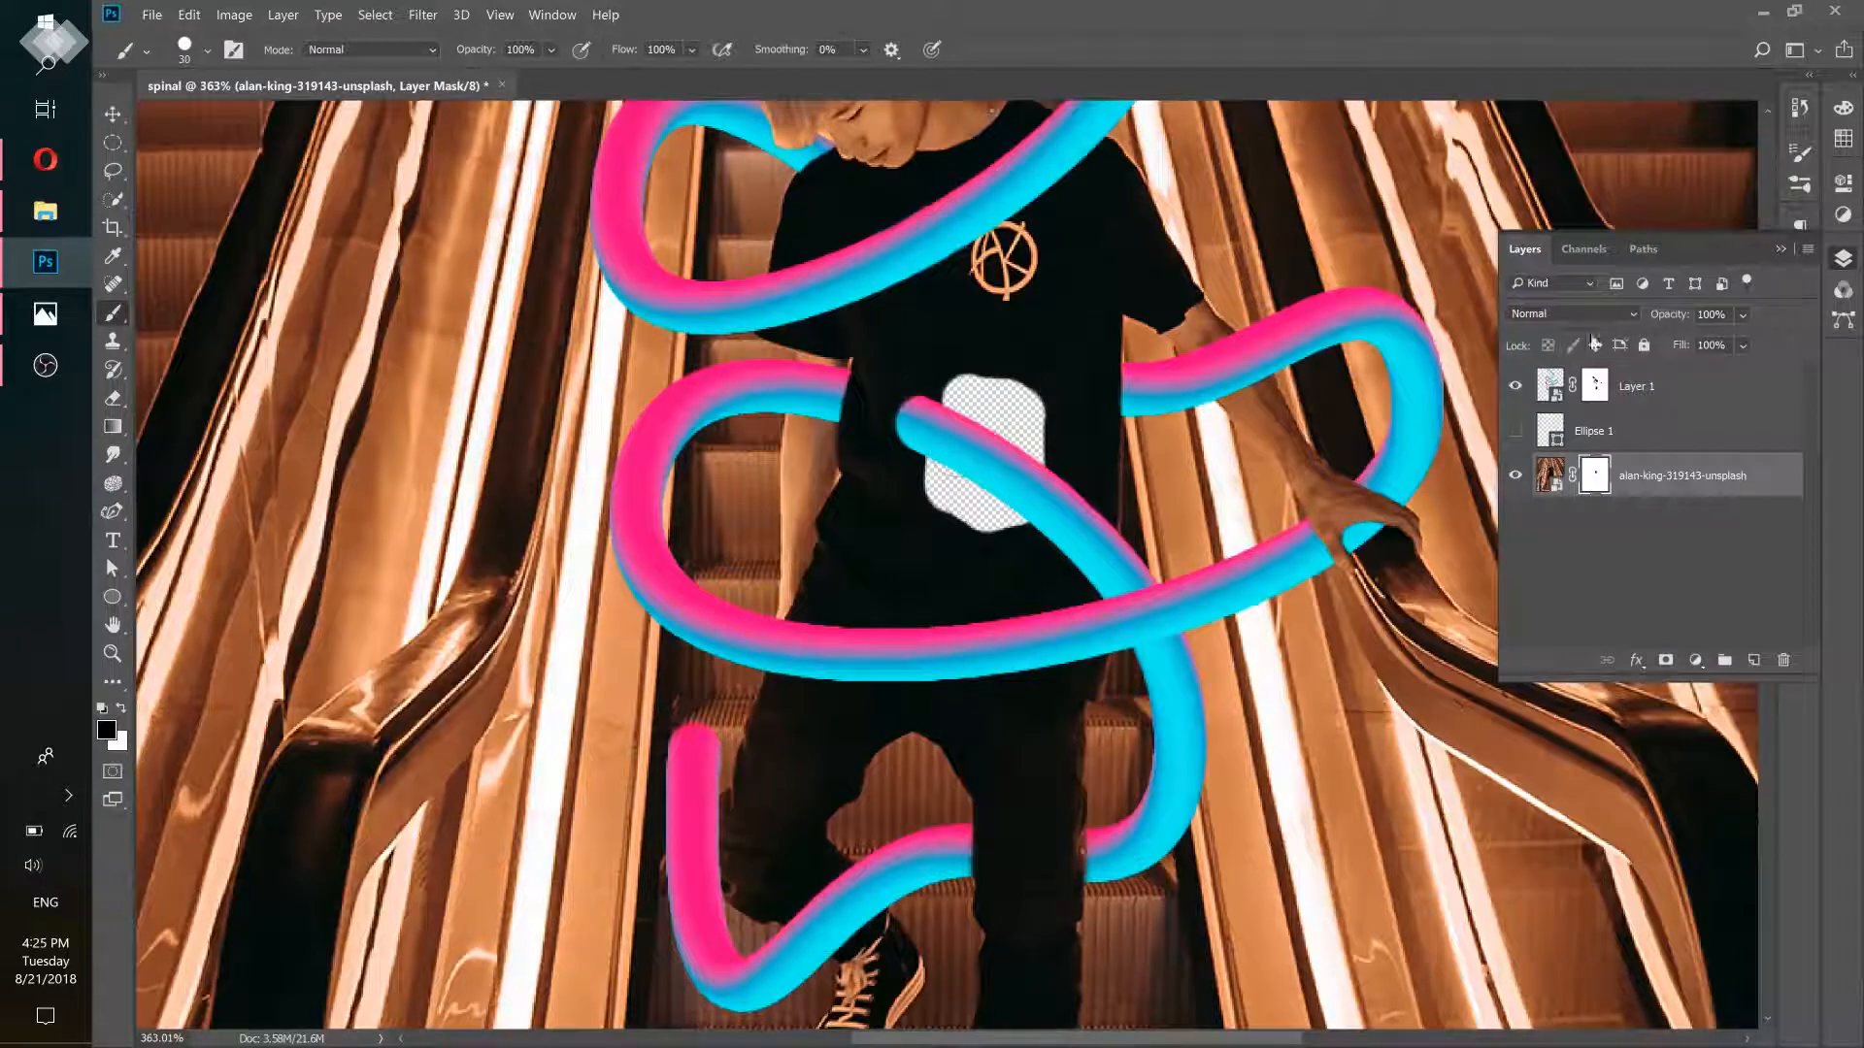
Choose the ragged textured 50 px brush tip in the brush settings
{"action": "left_click", "coordinate": [1775, 248]}
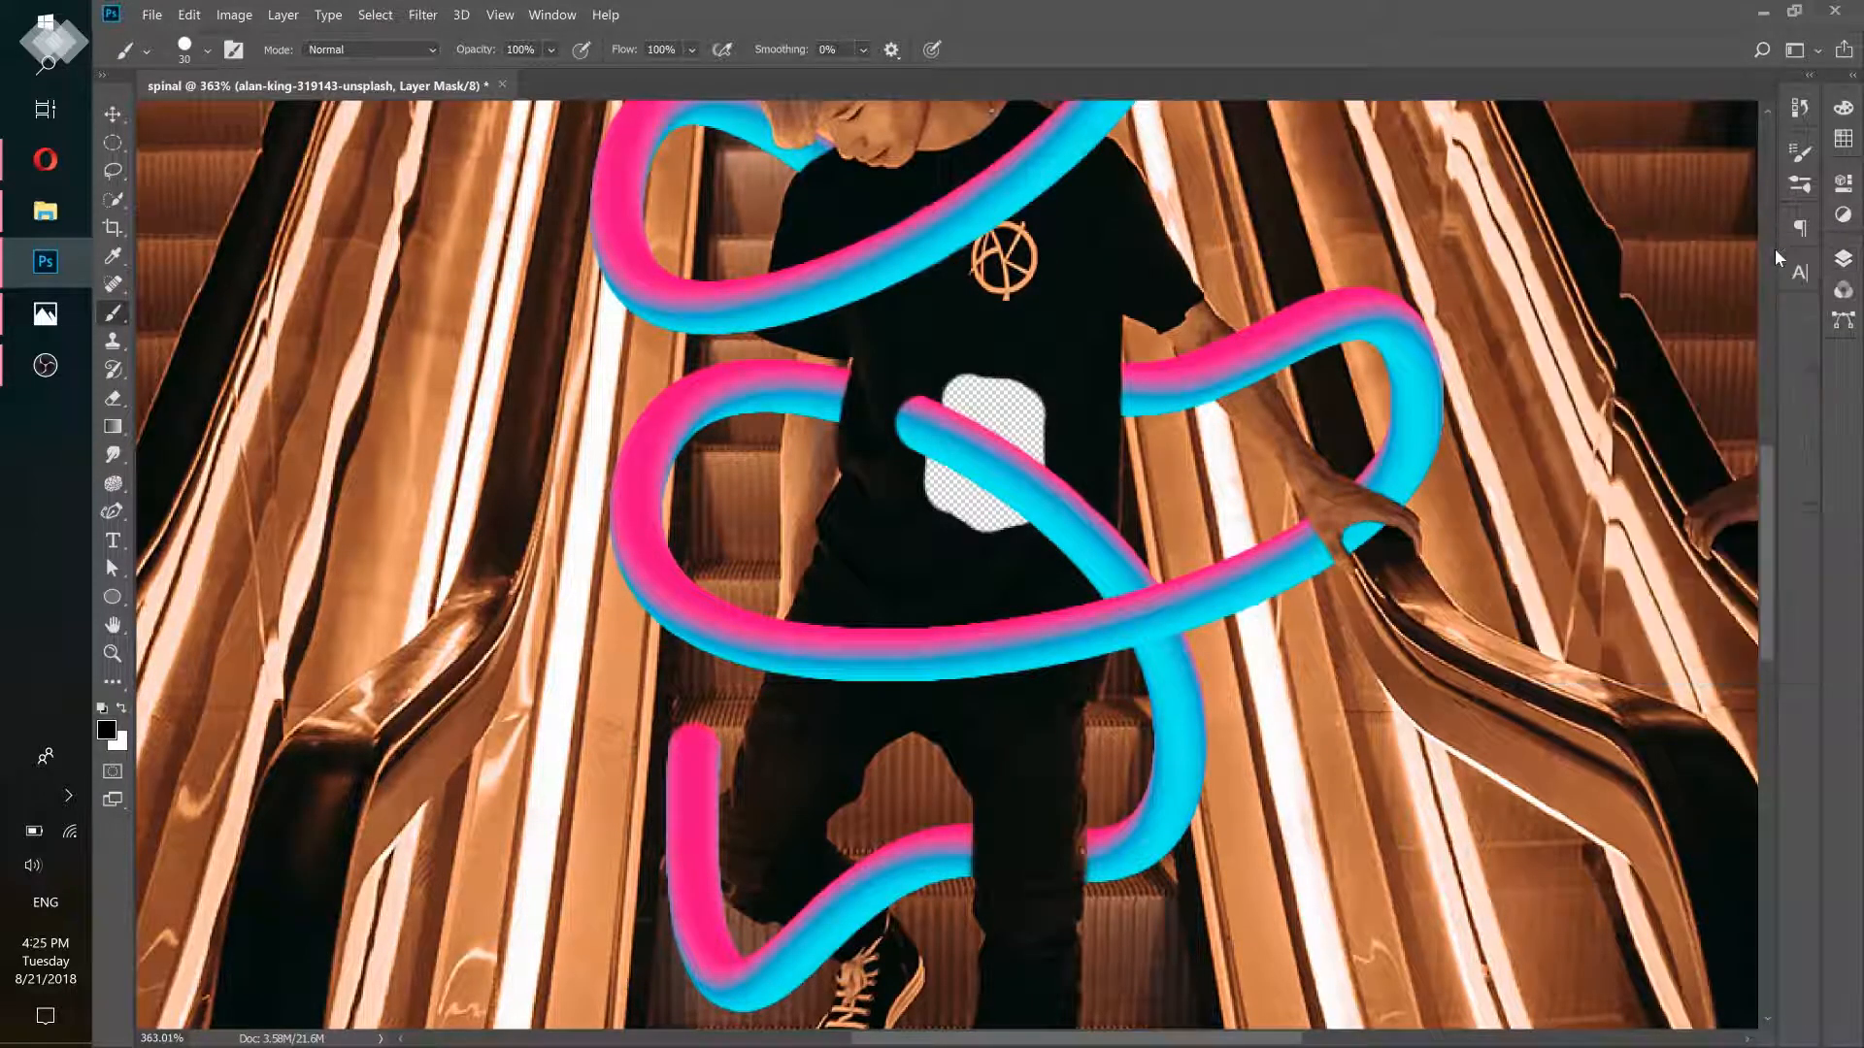
{"action": "left_click", "coordinate": [1802, 151]}
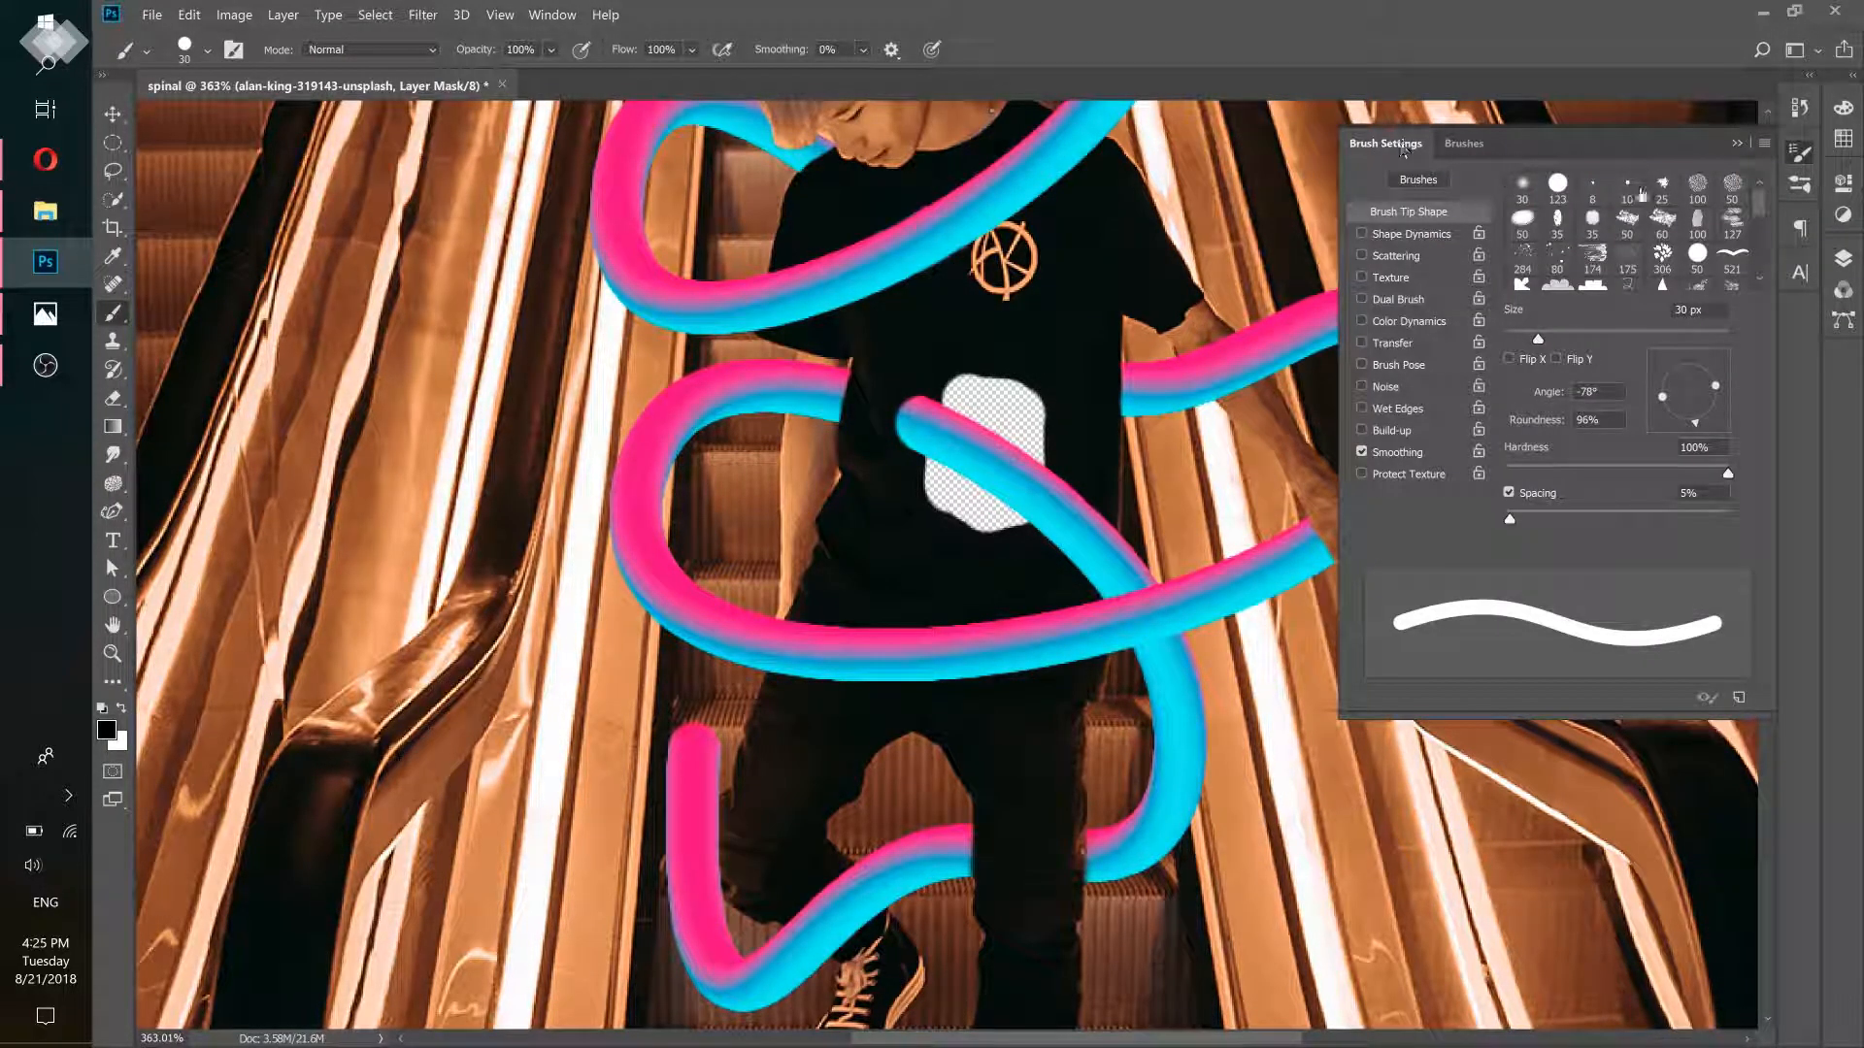
{"action": "left_click", "coordinate": [550, 16]}
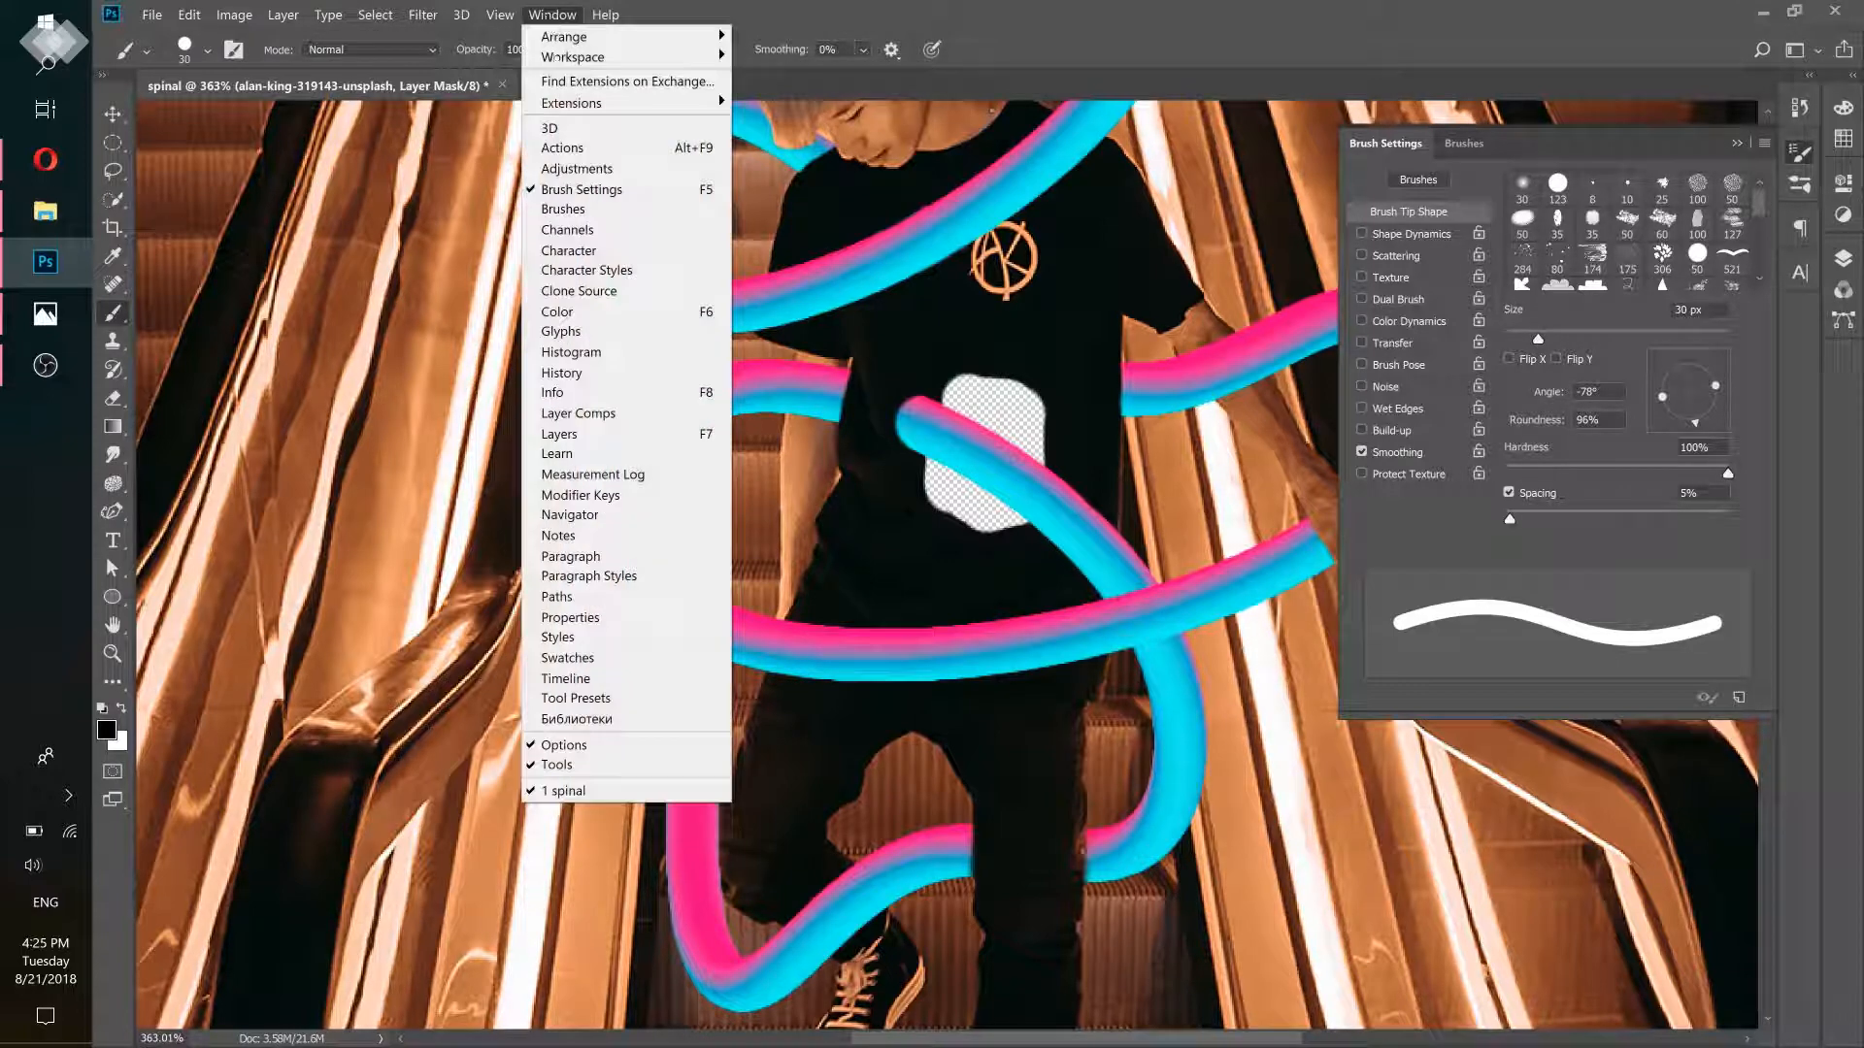
{"action": "left_click", "coordinate": [1169, 56]}
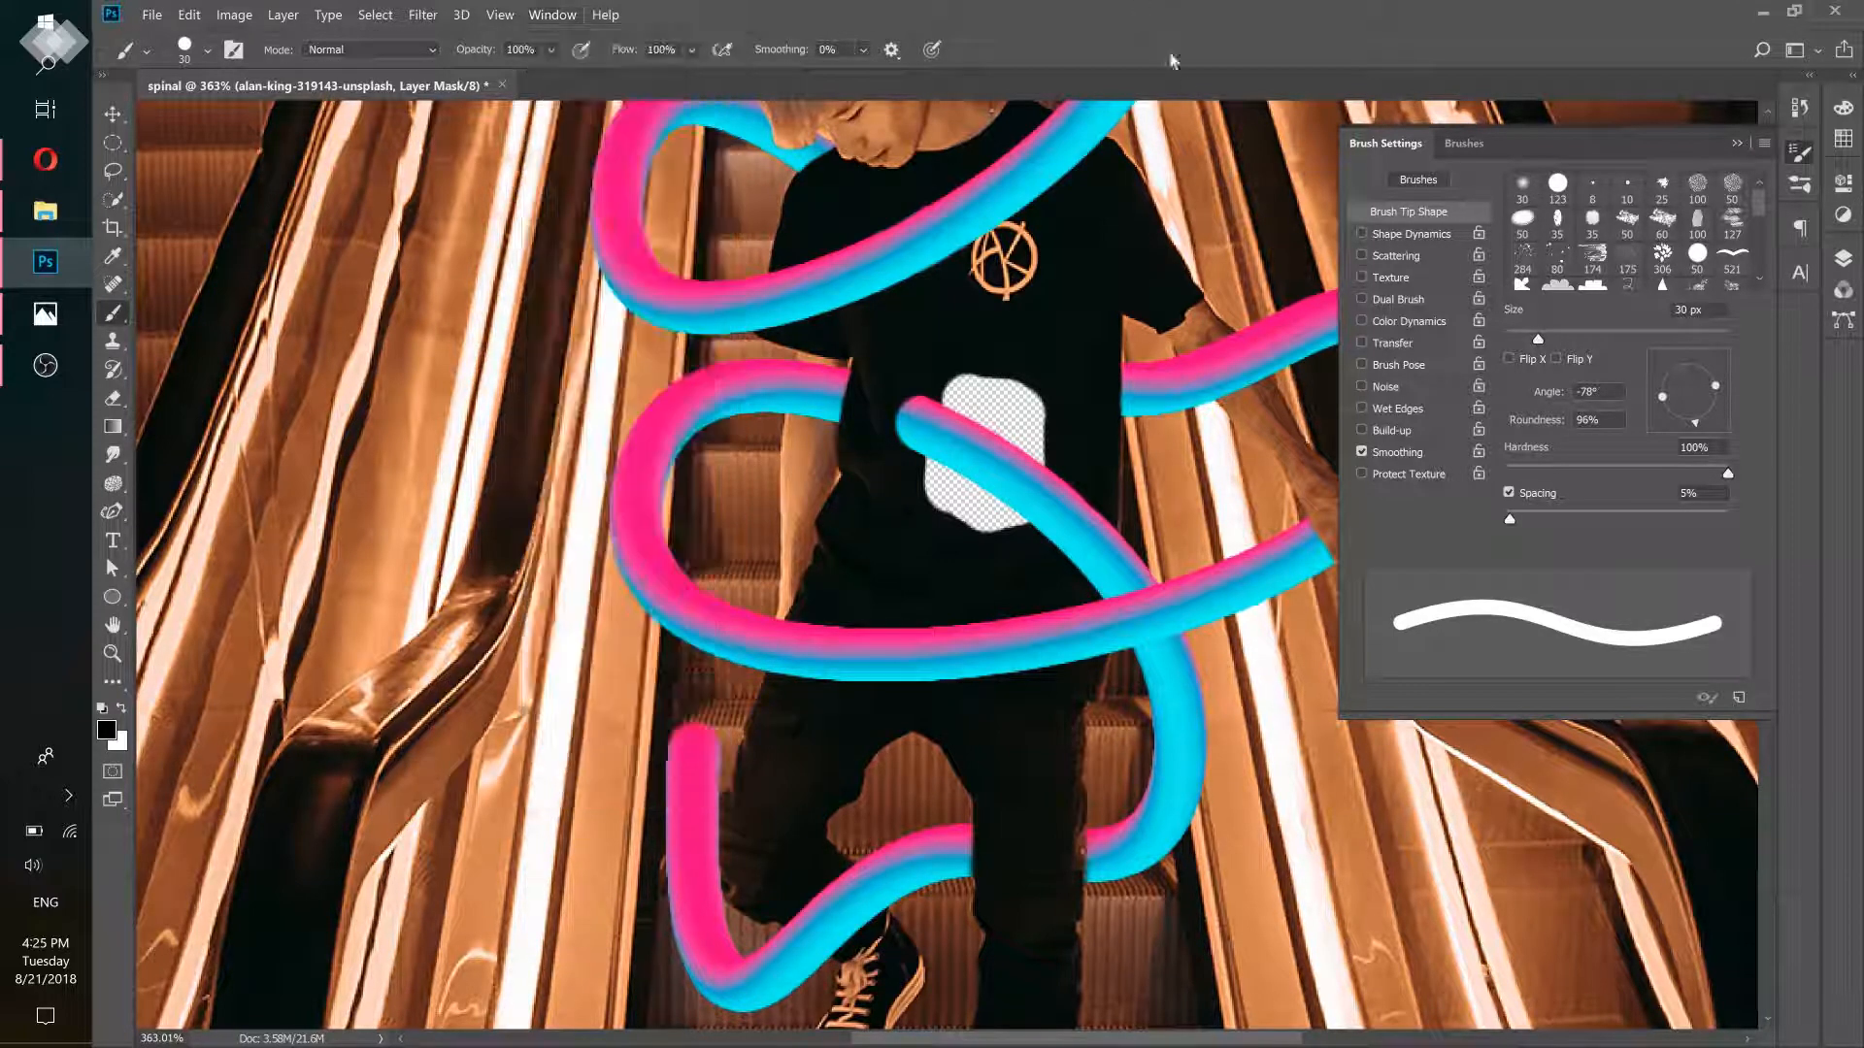
{"action": "left_click", "coordinate": [1628, 218]}
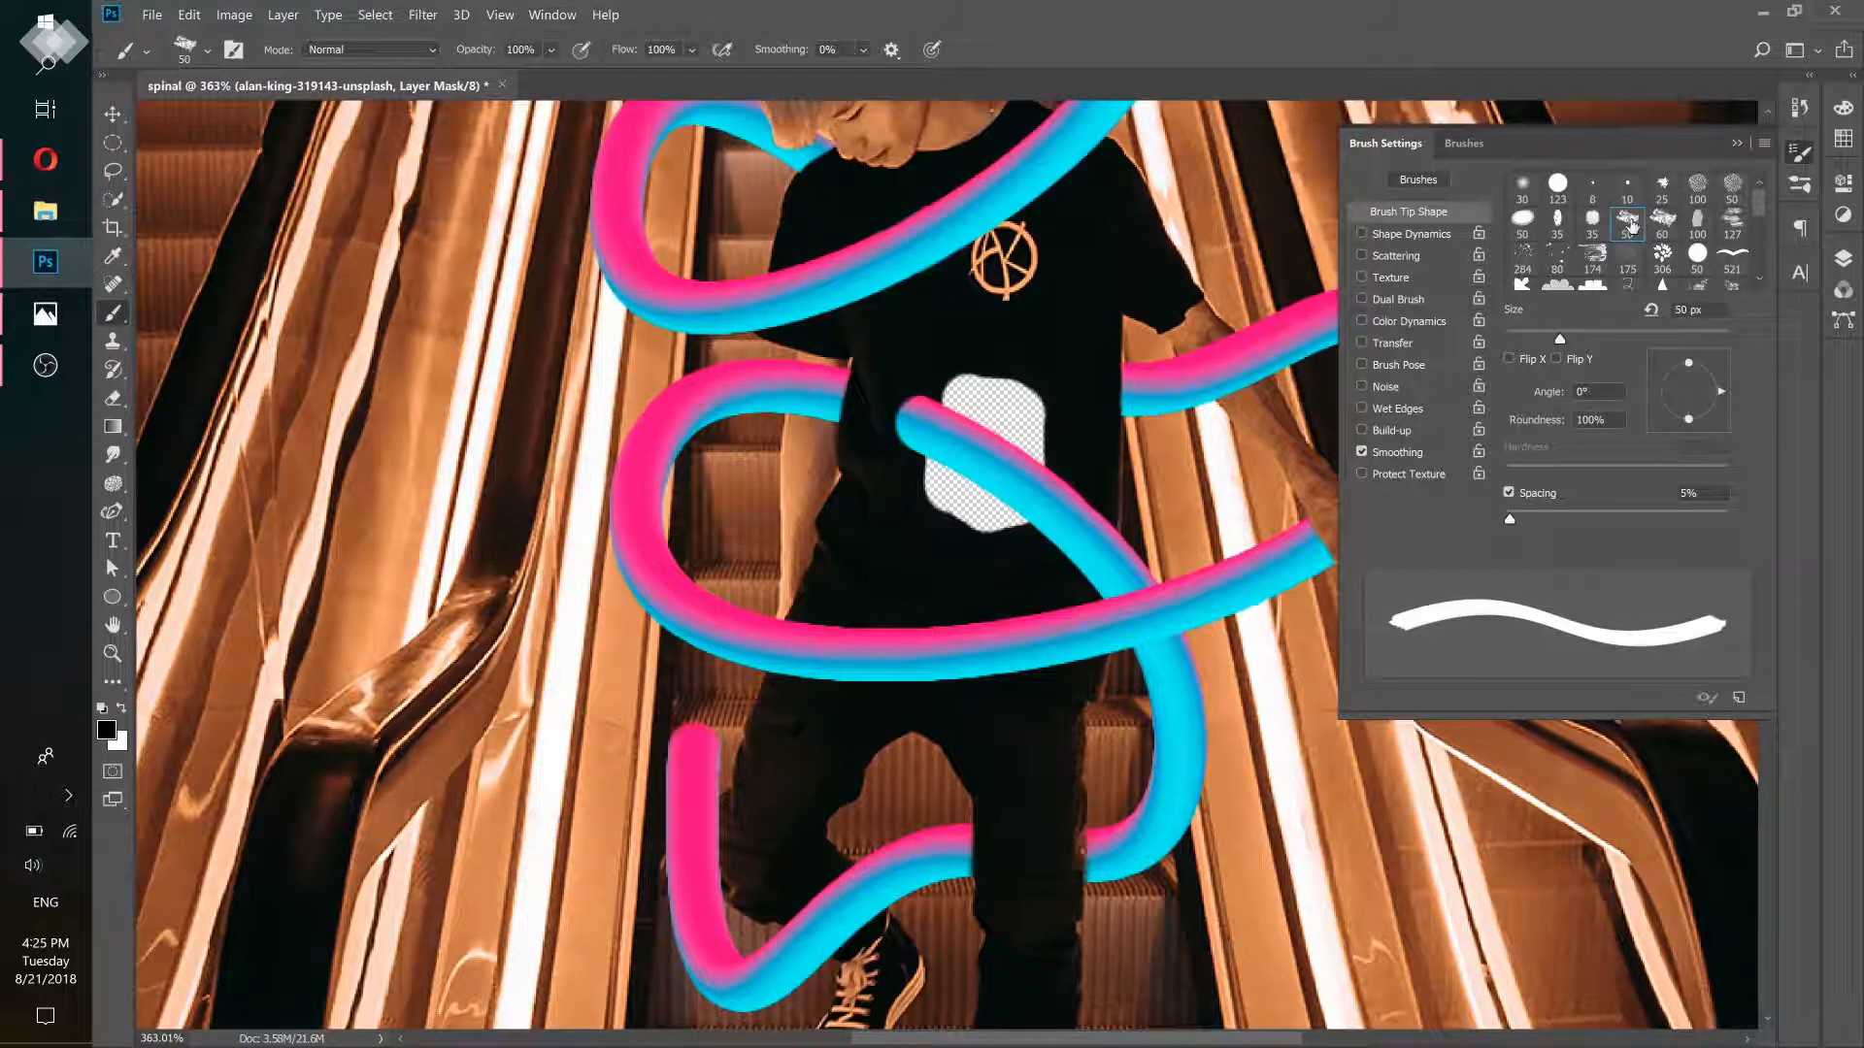
{"action": "scroll", "coordinate": [971, 517], "scroll_direction": "up", "scroll_amount": 5}
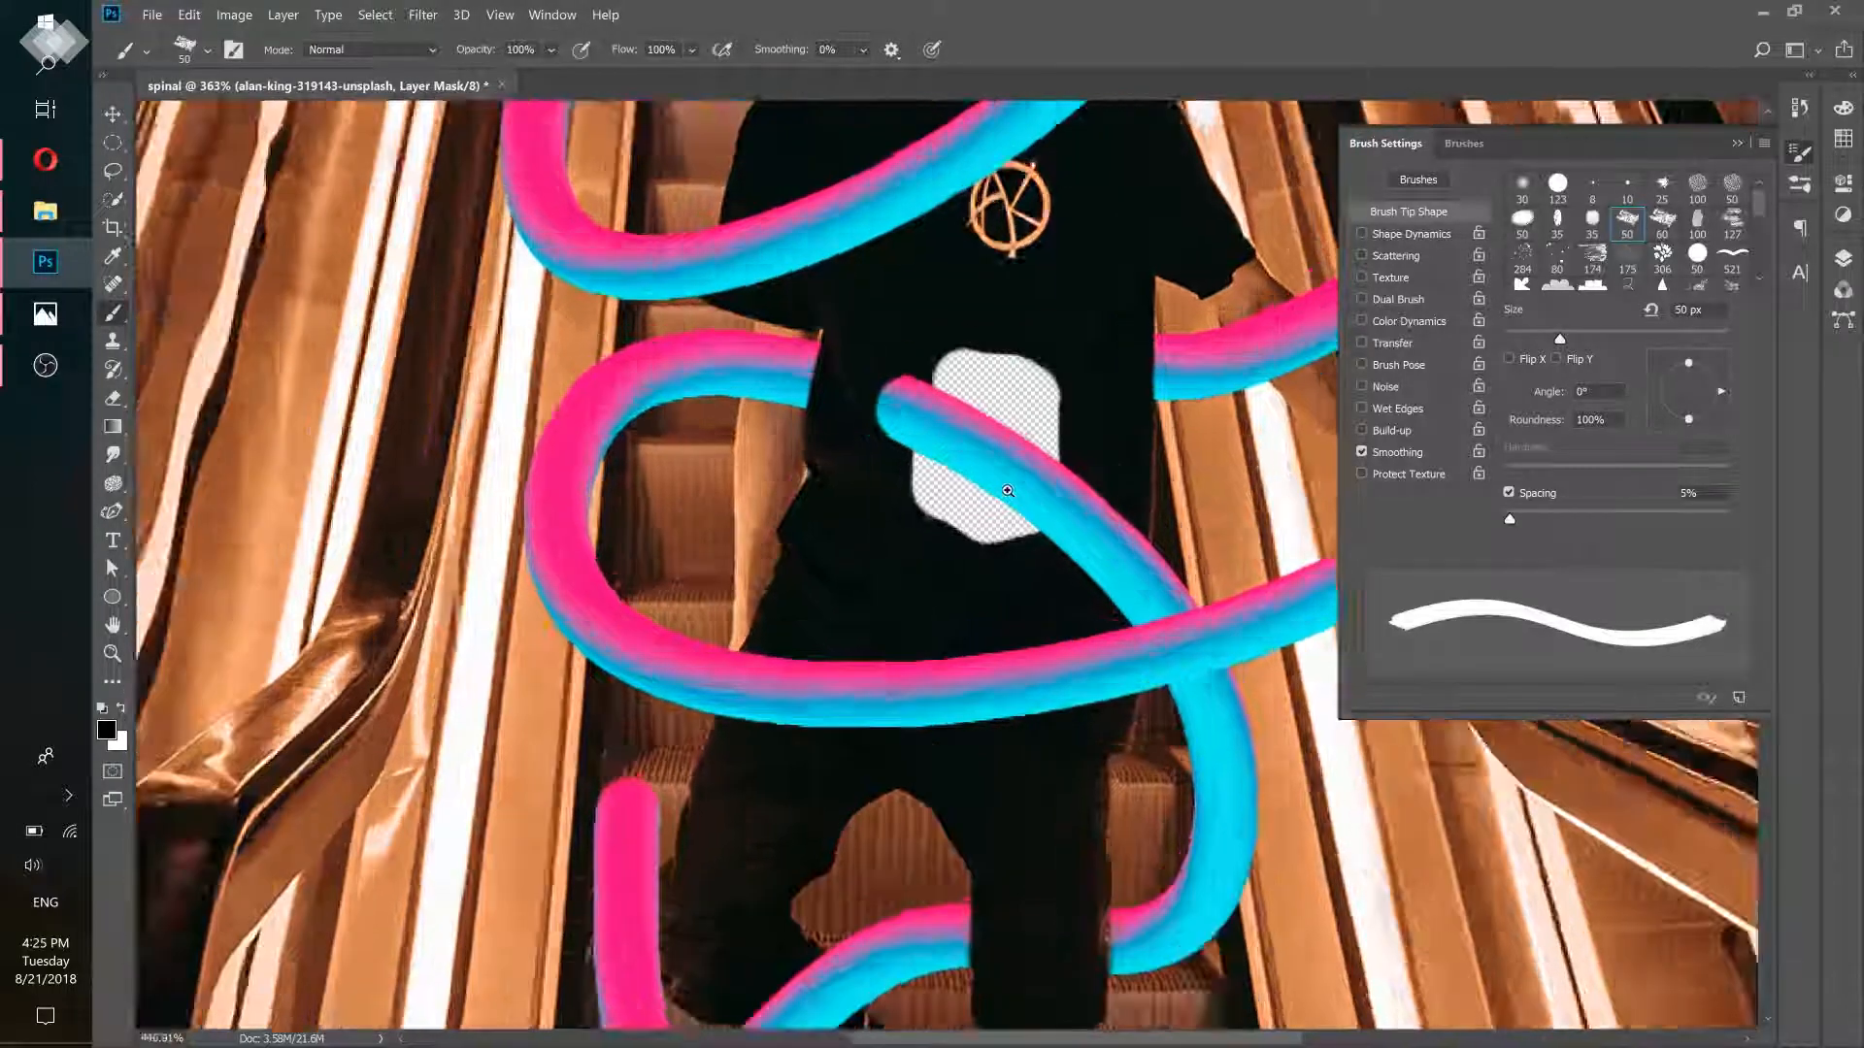
{"action": "left_click", "coordinate": [1737, 143]}
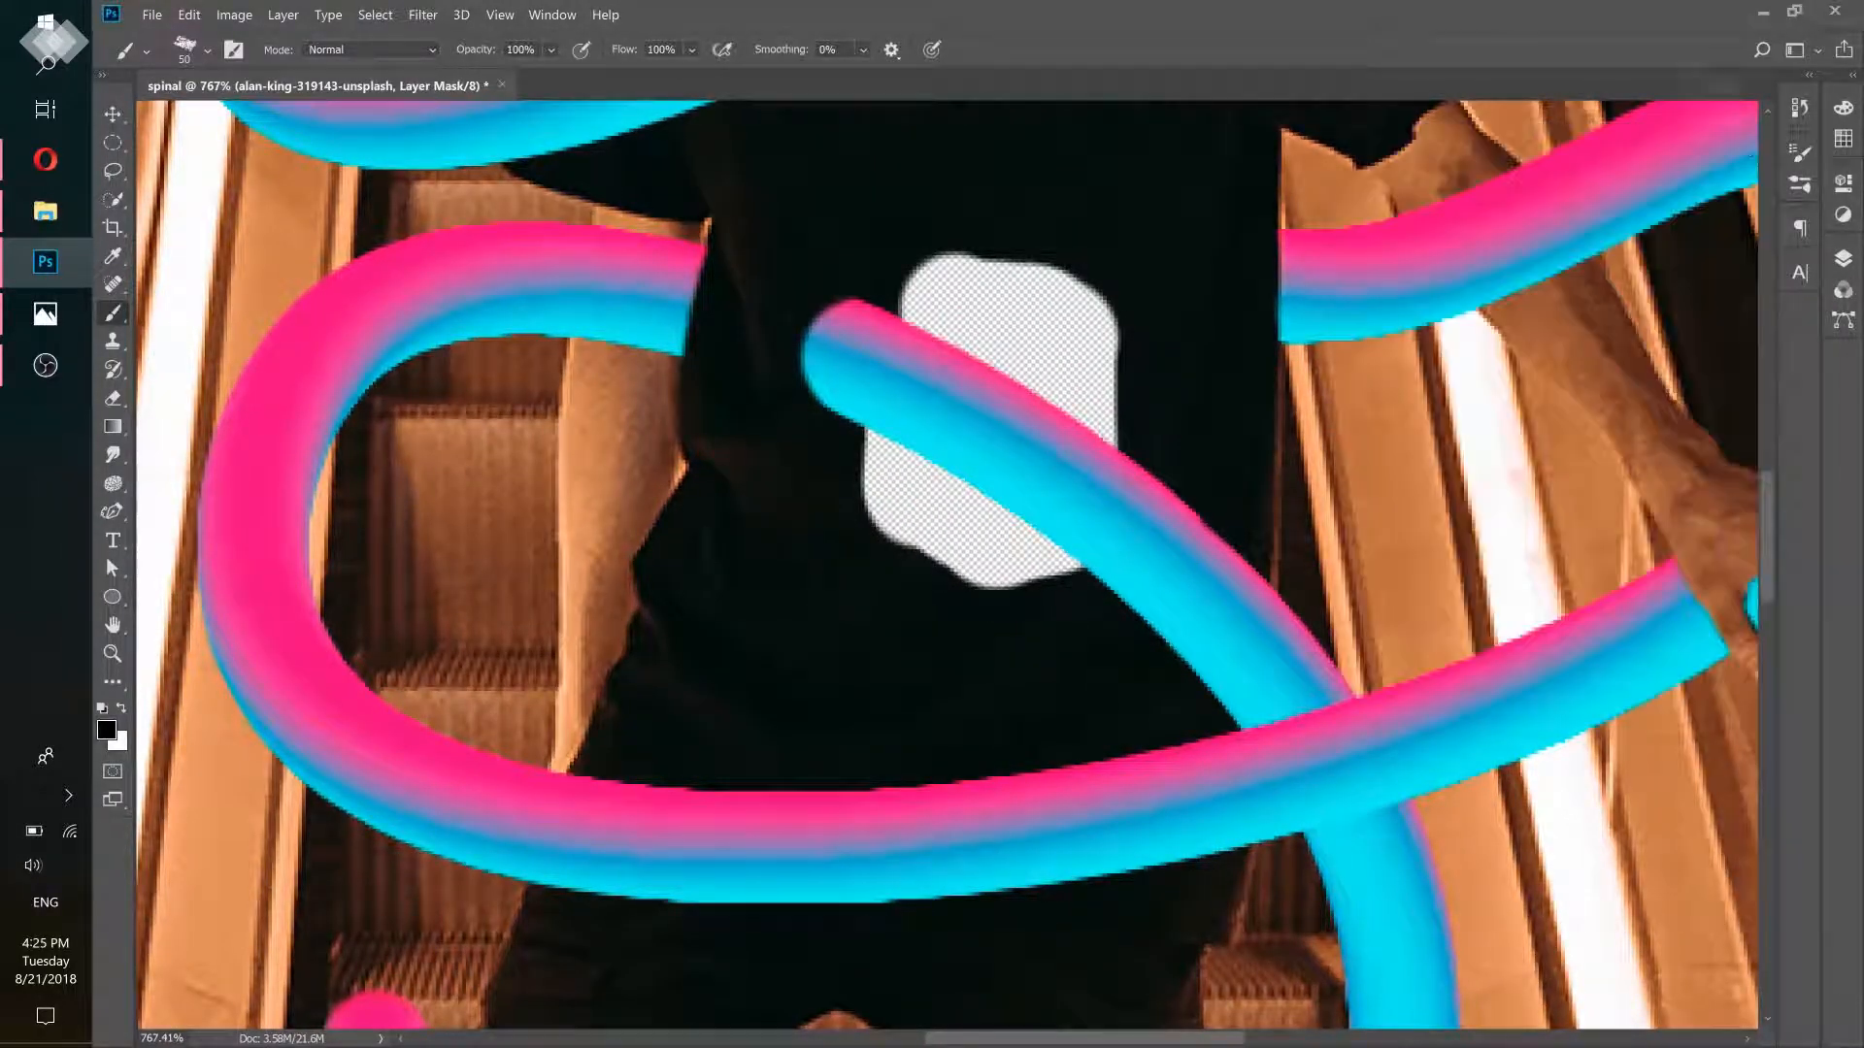
Paint white on the photo layer's mask with the ragged brush to give the shirt hole torn, uneven edges
{"action": "left_click", "coordinate": [123, 708]}
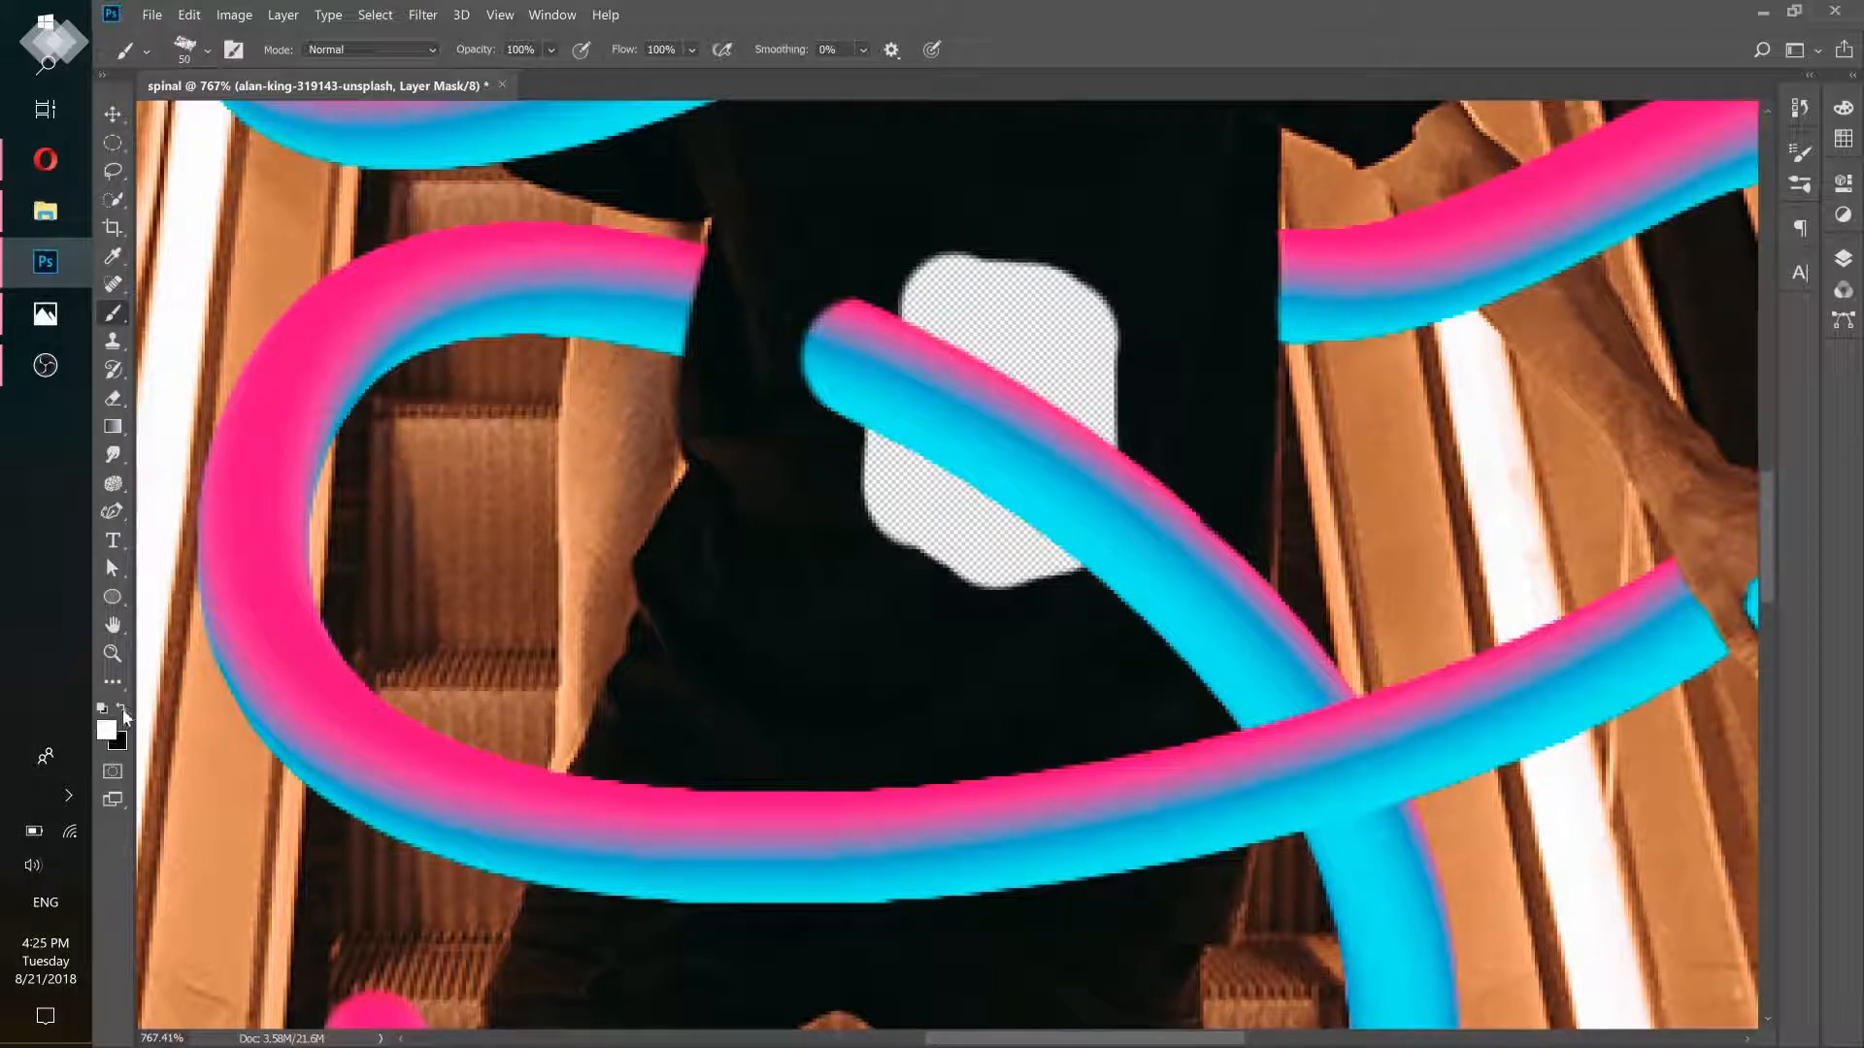
{"action": "left_click", "coordinate": [1844, 259]}
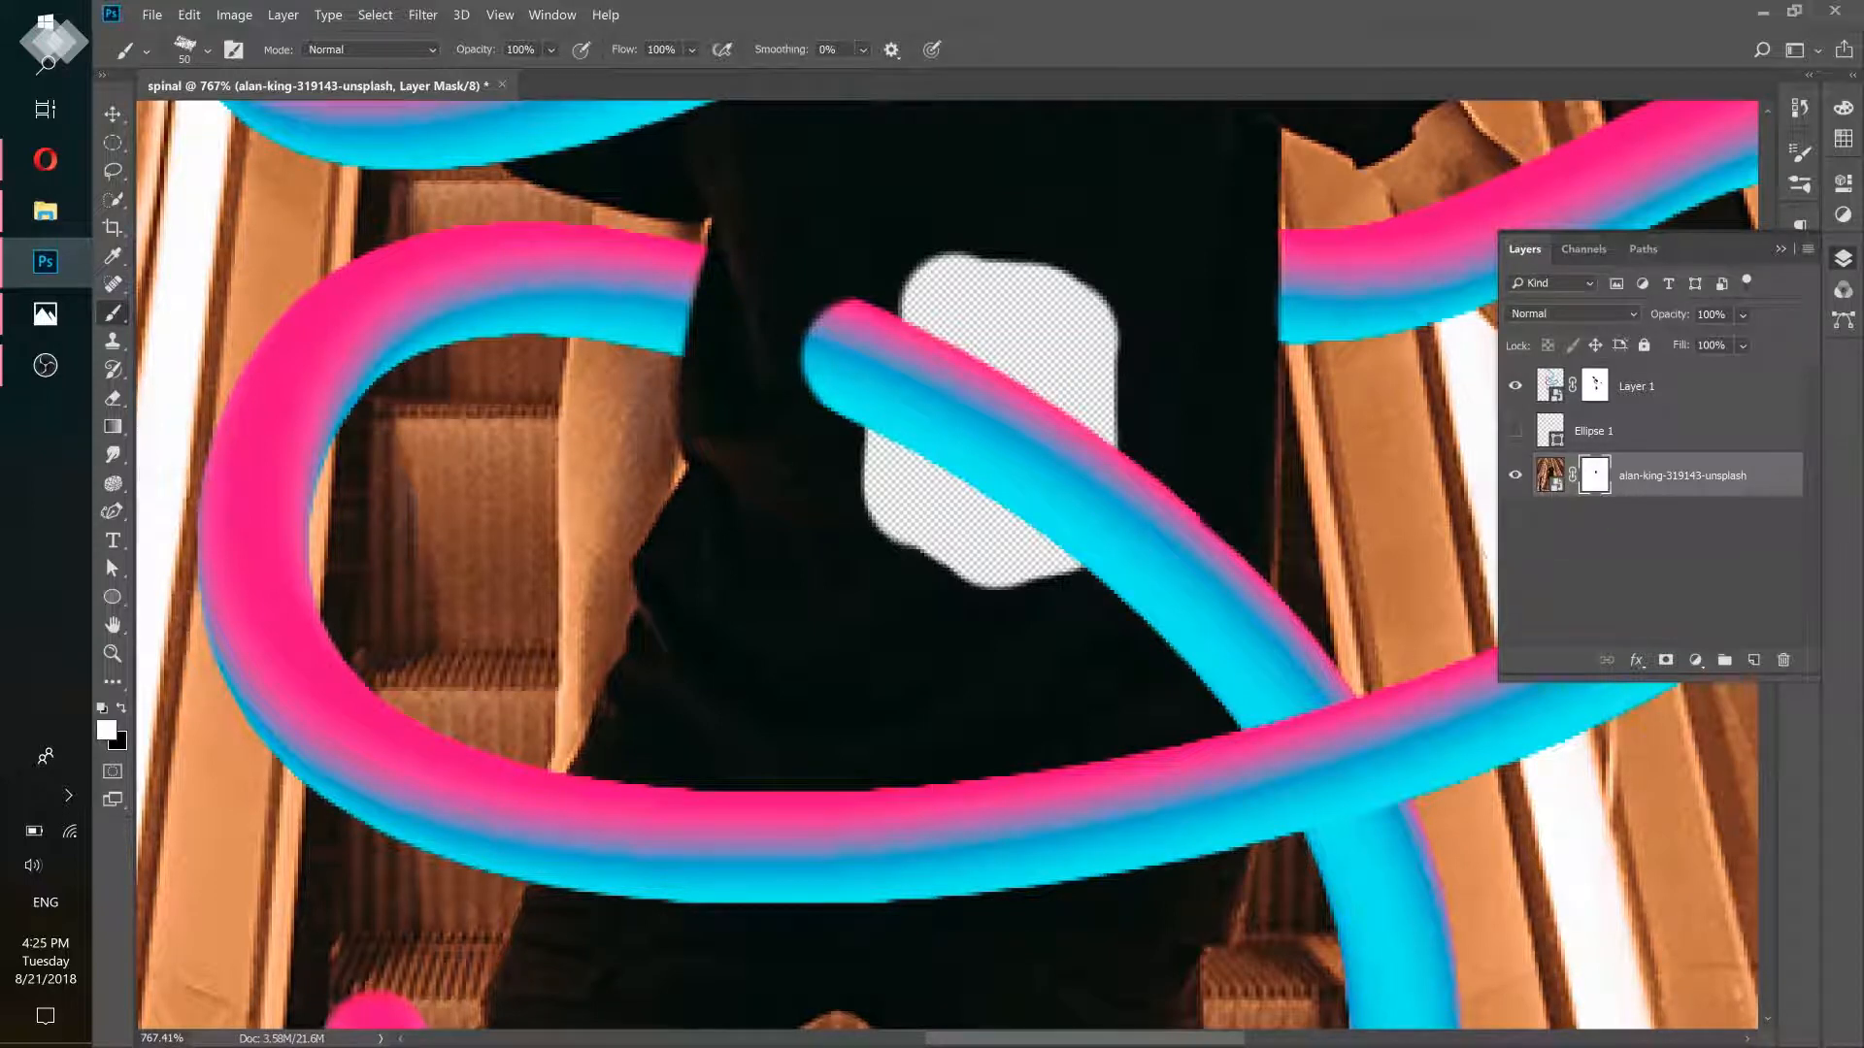
{"action": "left_click_drag", "start_coordinate": [955, 602], "coordinate": [880, 584]}
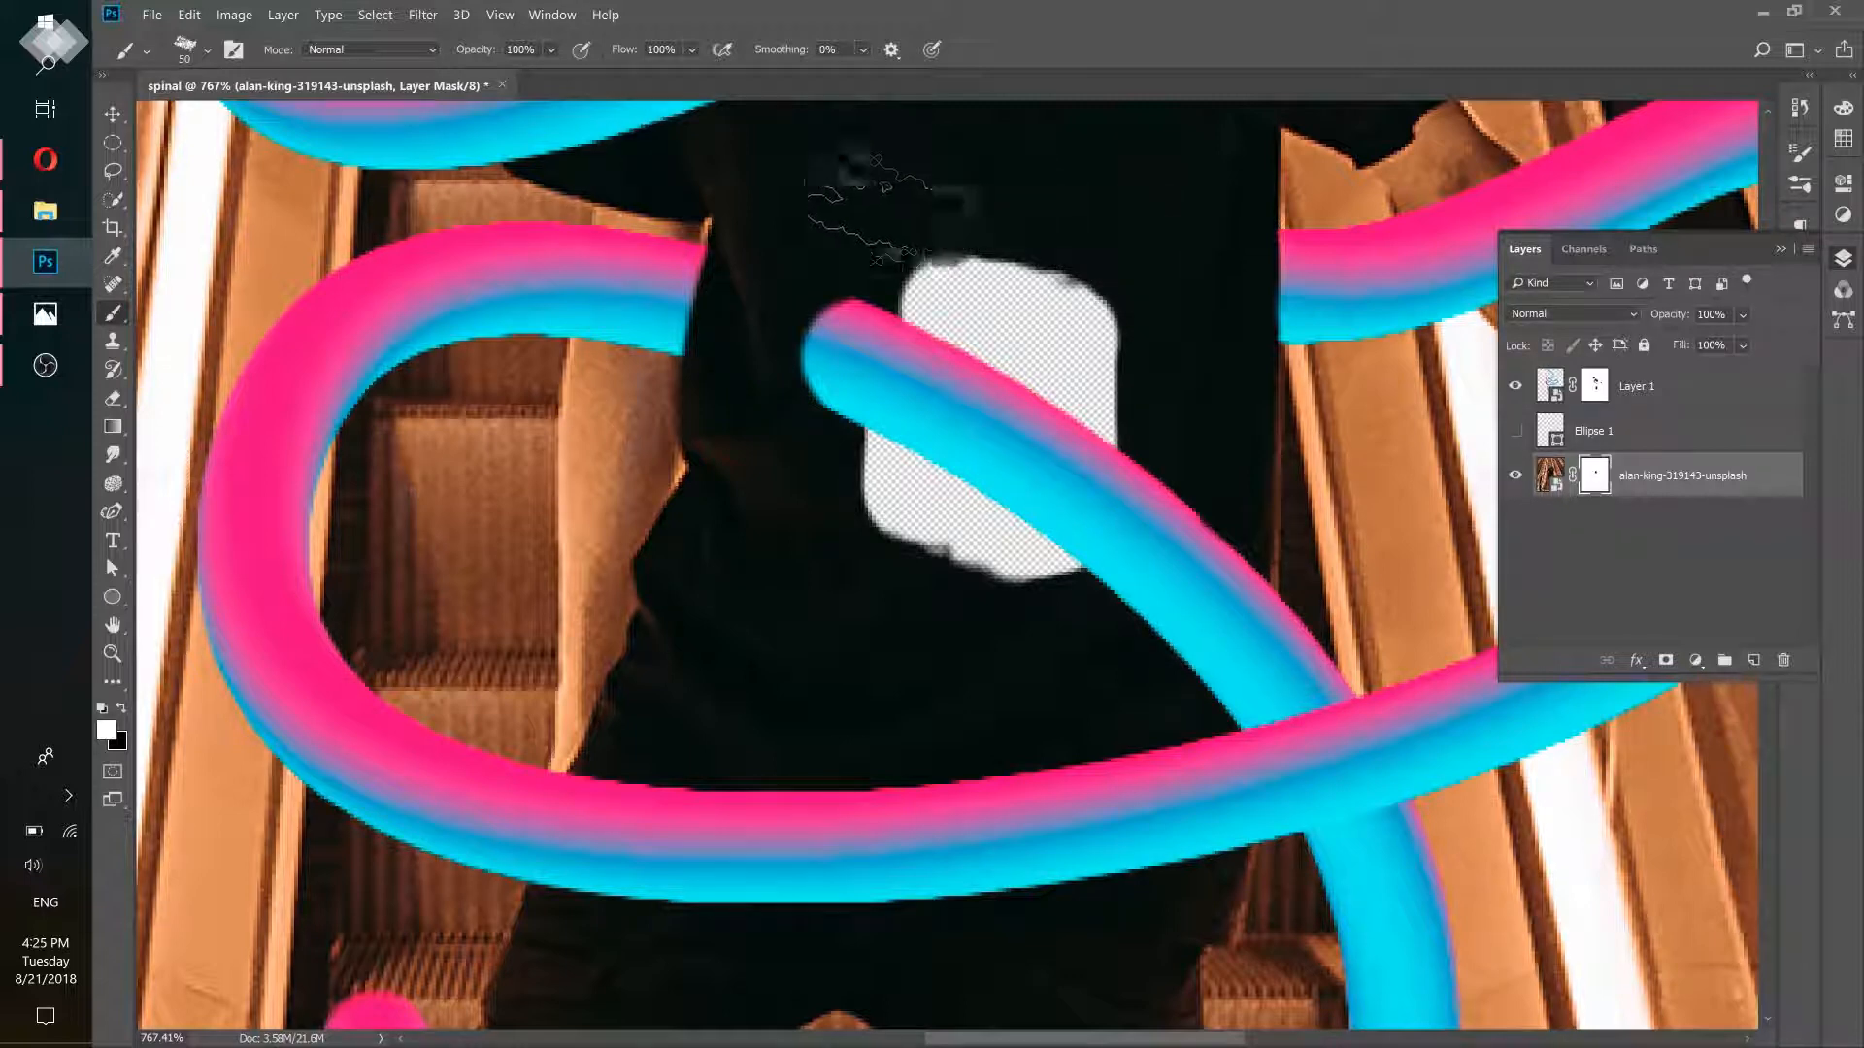
{"action": "mouse_move", "coordinate": [883, 211]}
{"action": "left_mouse_down"}
{"action": "mouse_move", "coordinate": [1030, 212]}
{"action": "mouse_move", "coordinate": [971, 216]}
{"action": "left_mouse_up"}
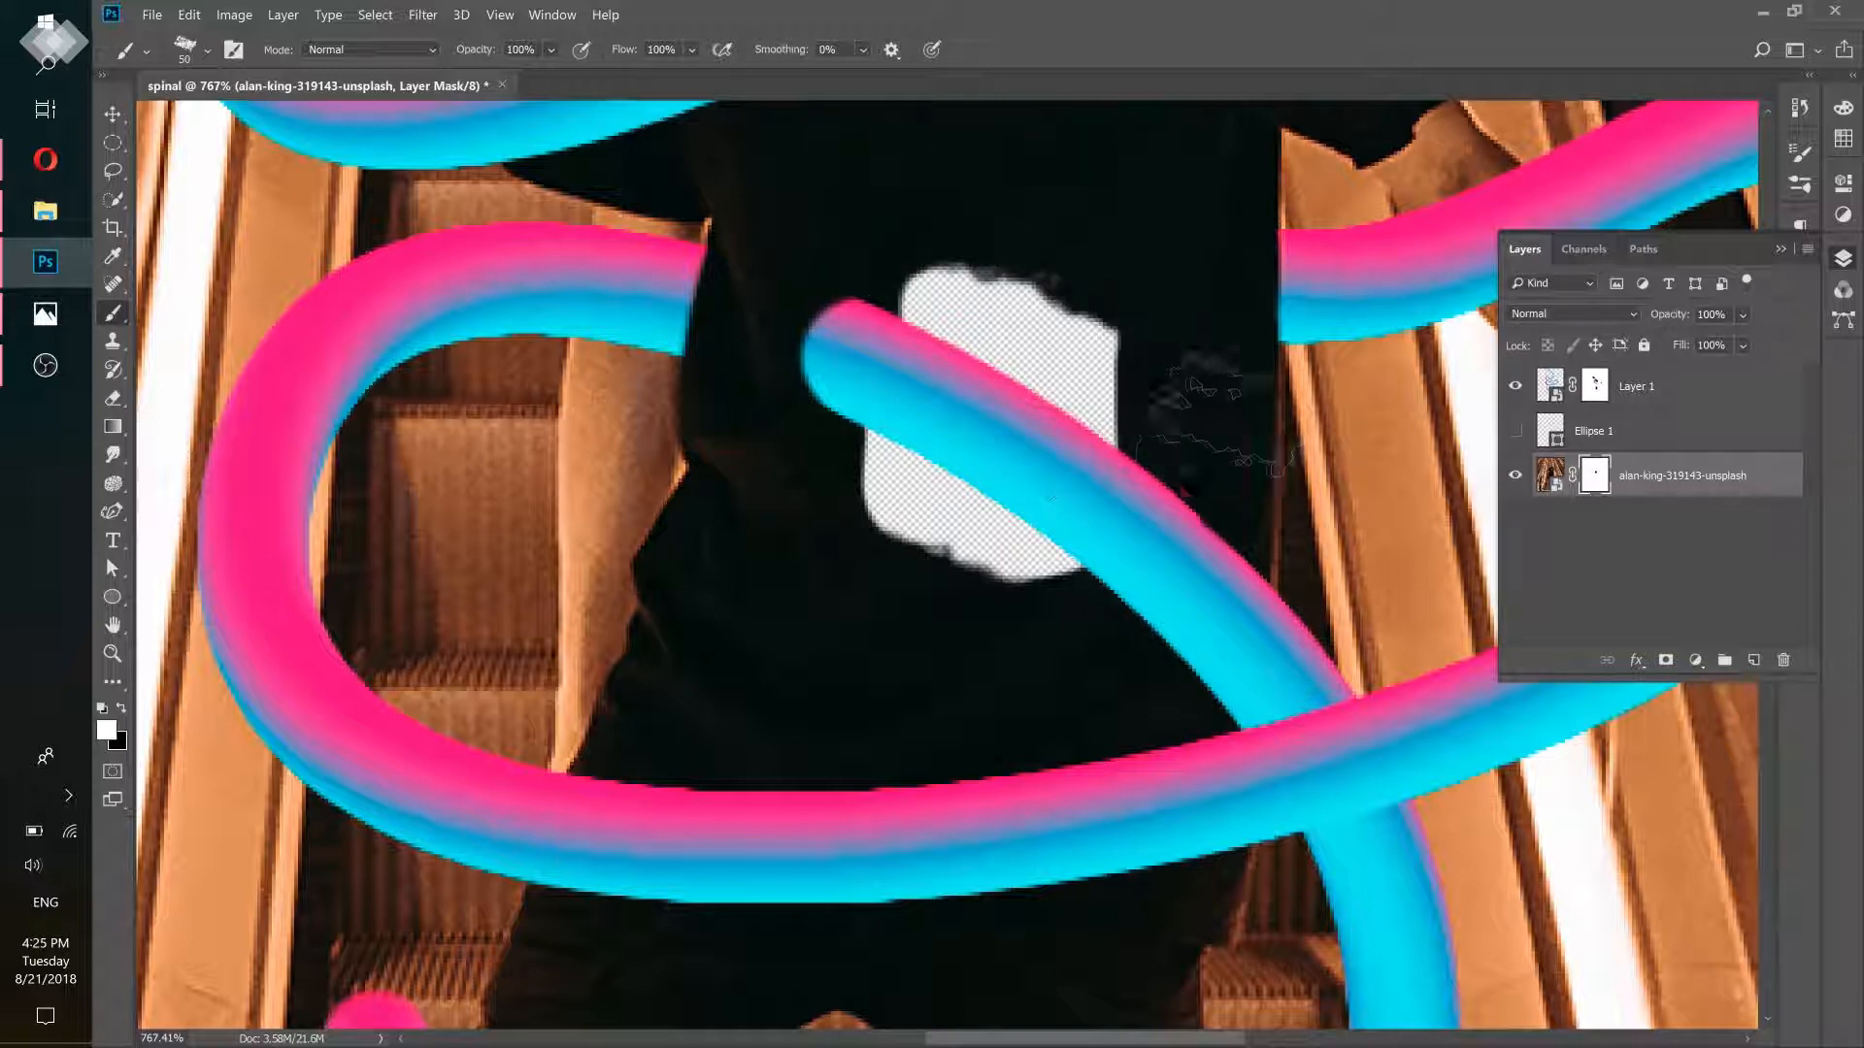
{"action": "left_click", "coordinate": [1182, 395]}
{"action": "left_click", "coordinate": [1163, 354]}
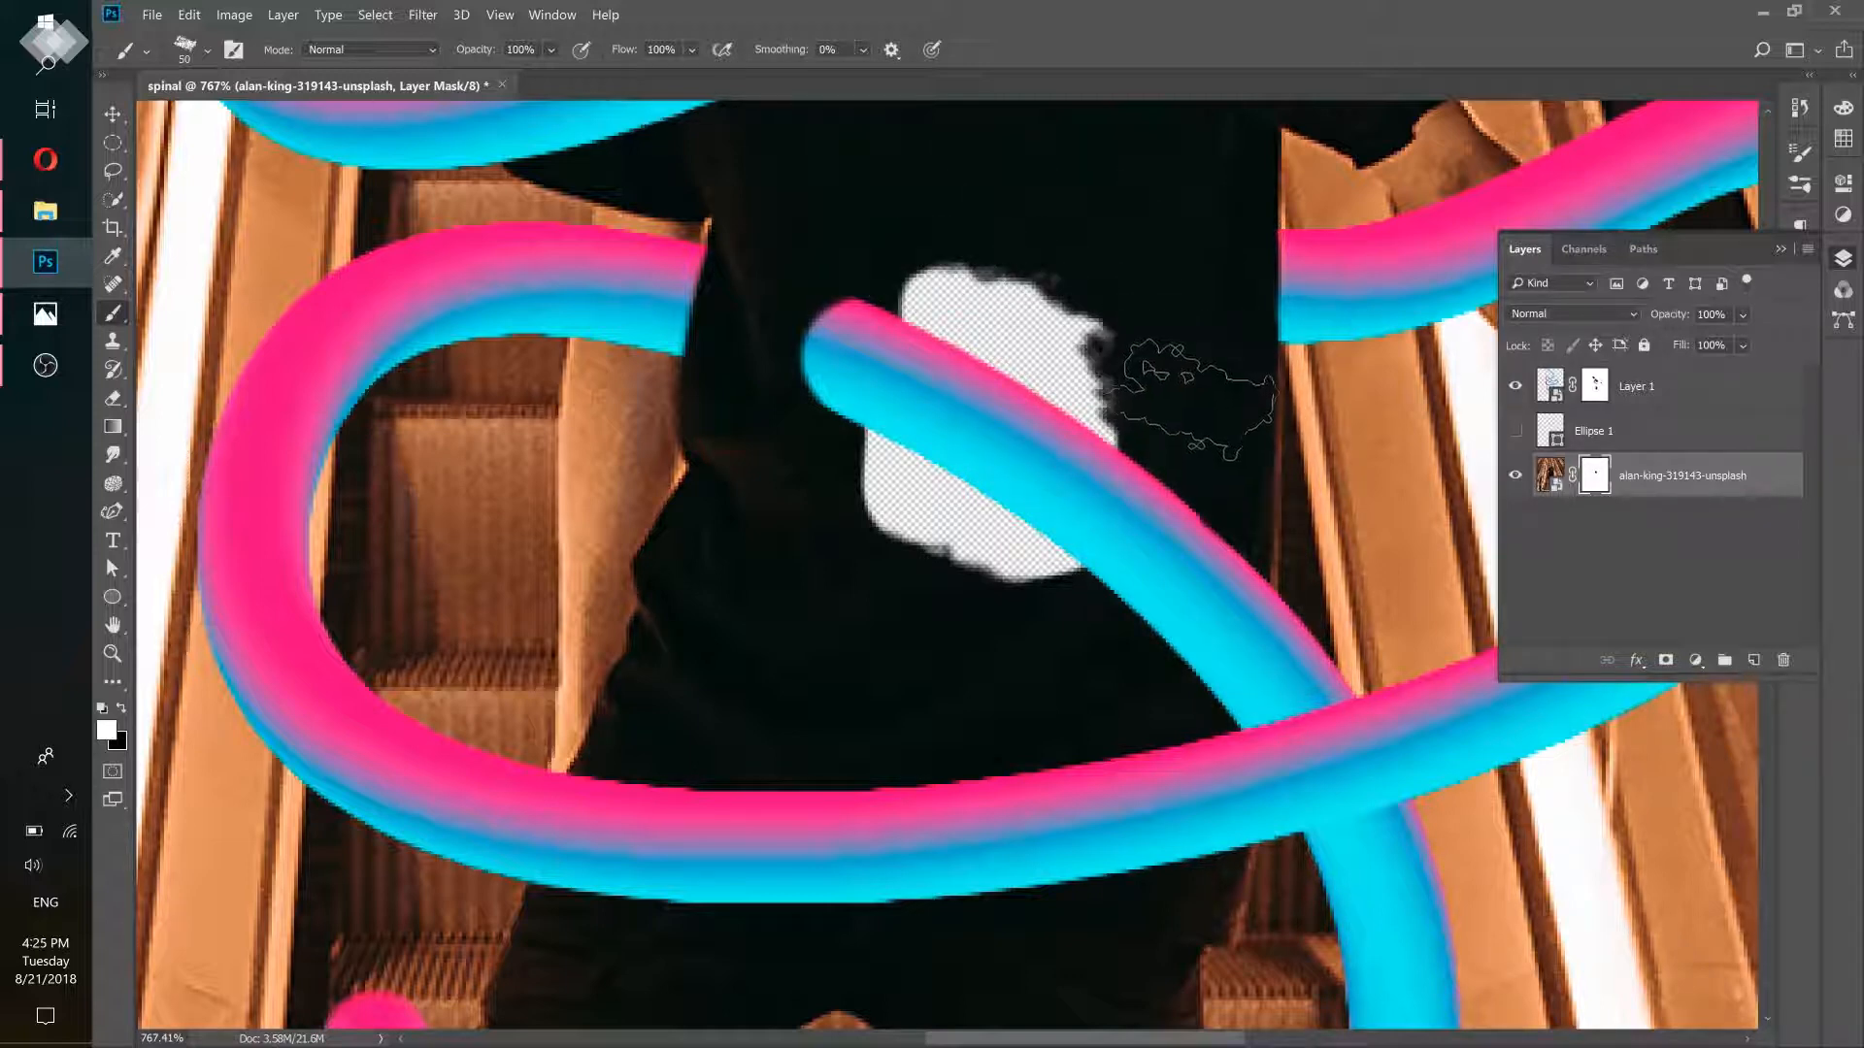
{"action": "left_click", "coordinate": [796, 488]}
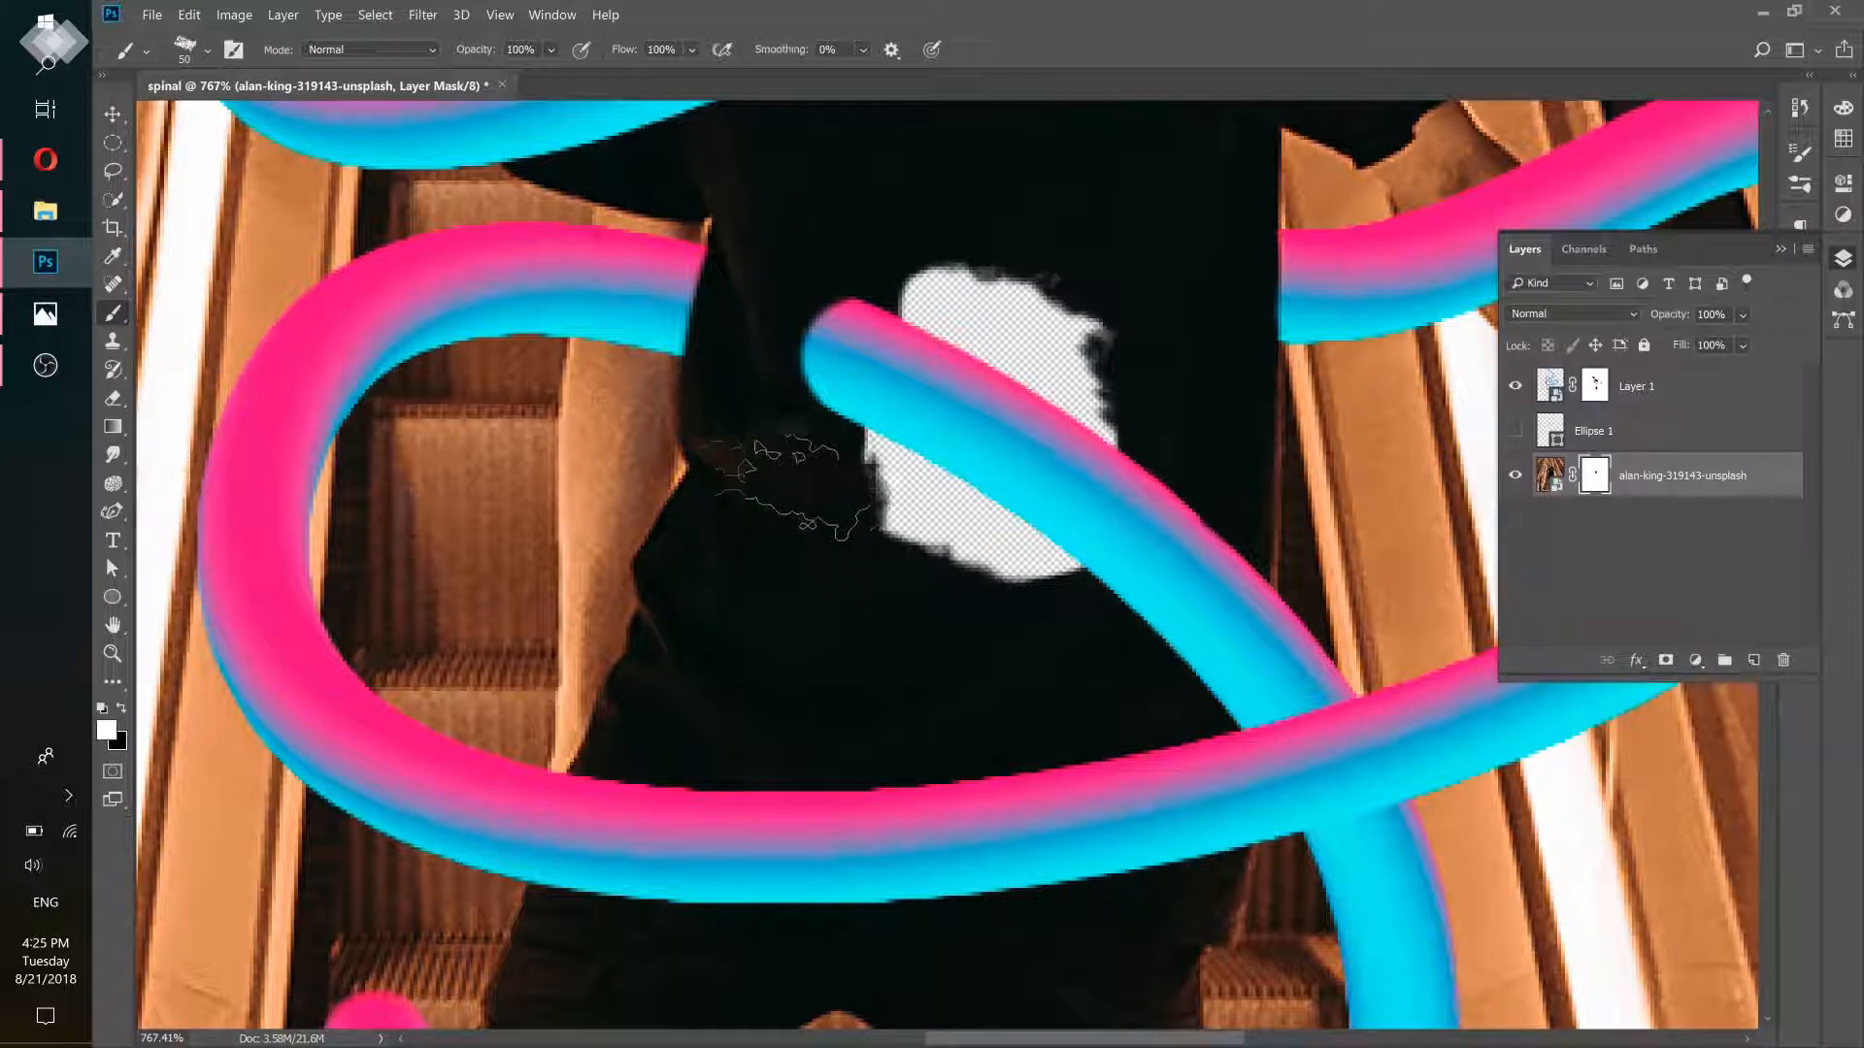
{"action": "left_click", "coordinate": [815, 497]}
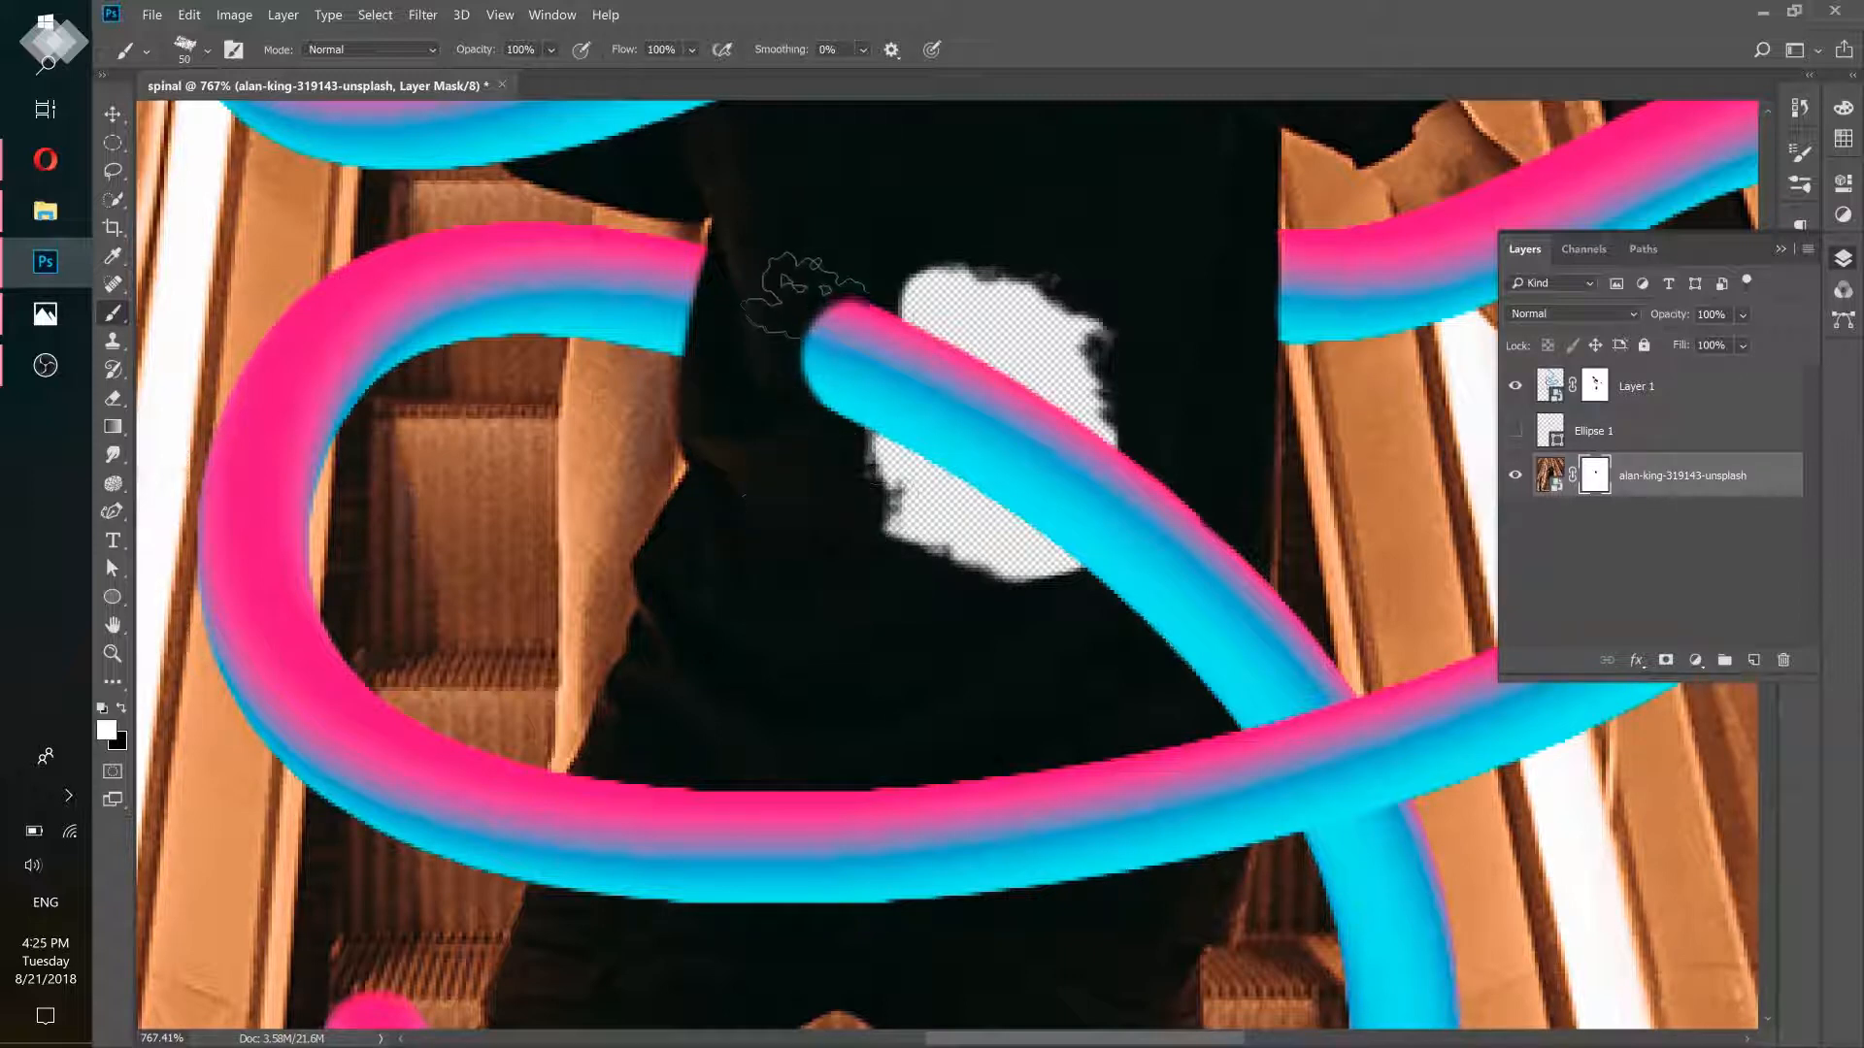
{"action": "left_click", "coordinate": [1019, 582]}
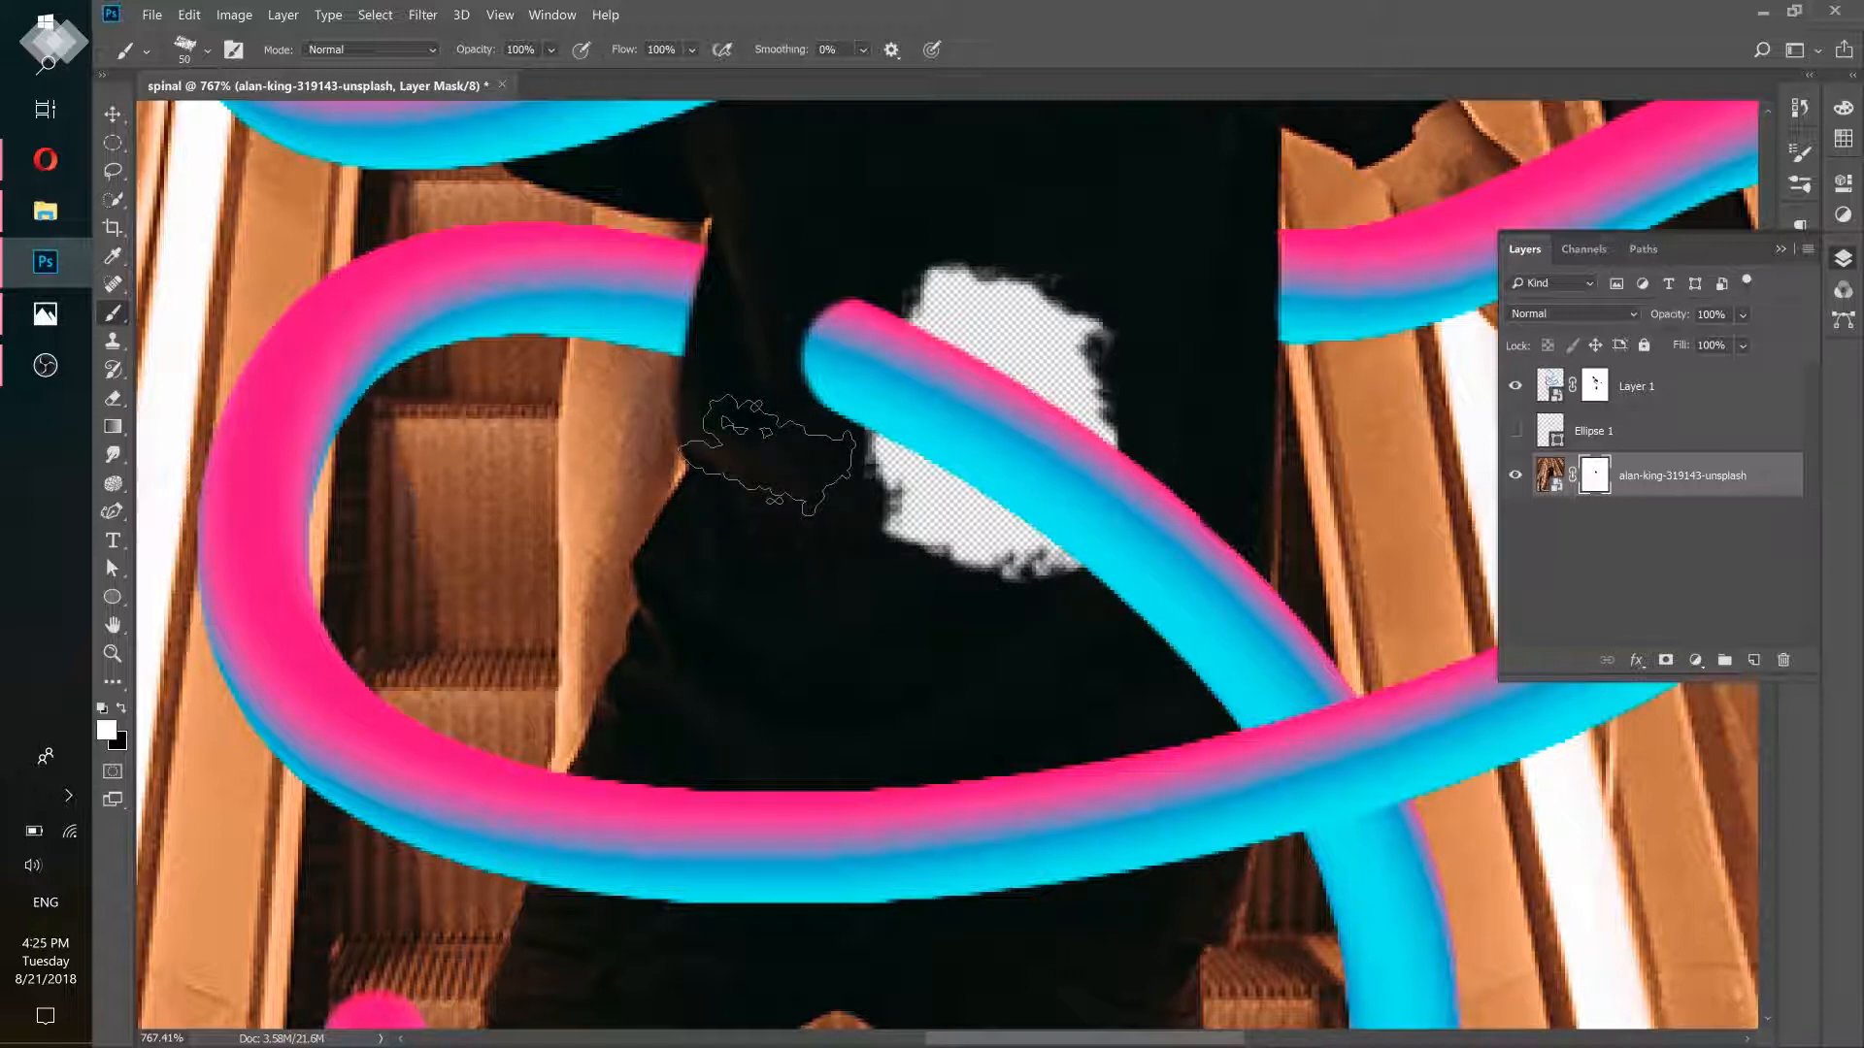
Rotate the brush tip and roughen the shirt hole's upper and lower edges further with white on the photo layer's mask
{"action": "left_click", "coordinate": [207, 50]}
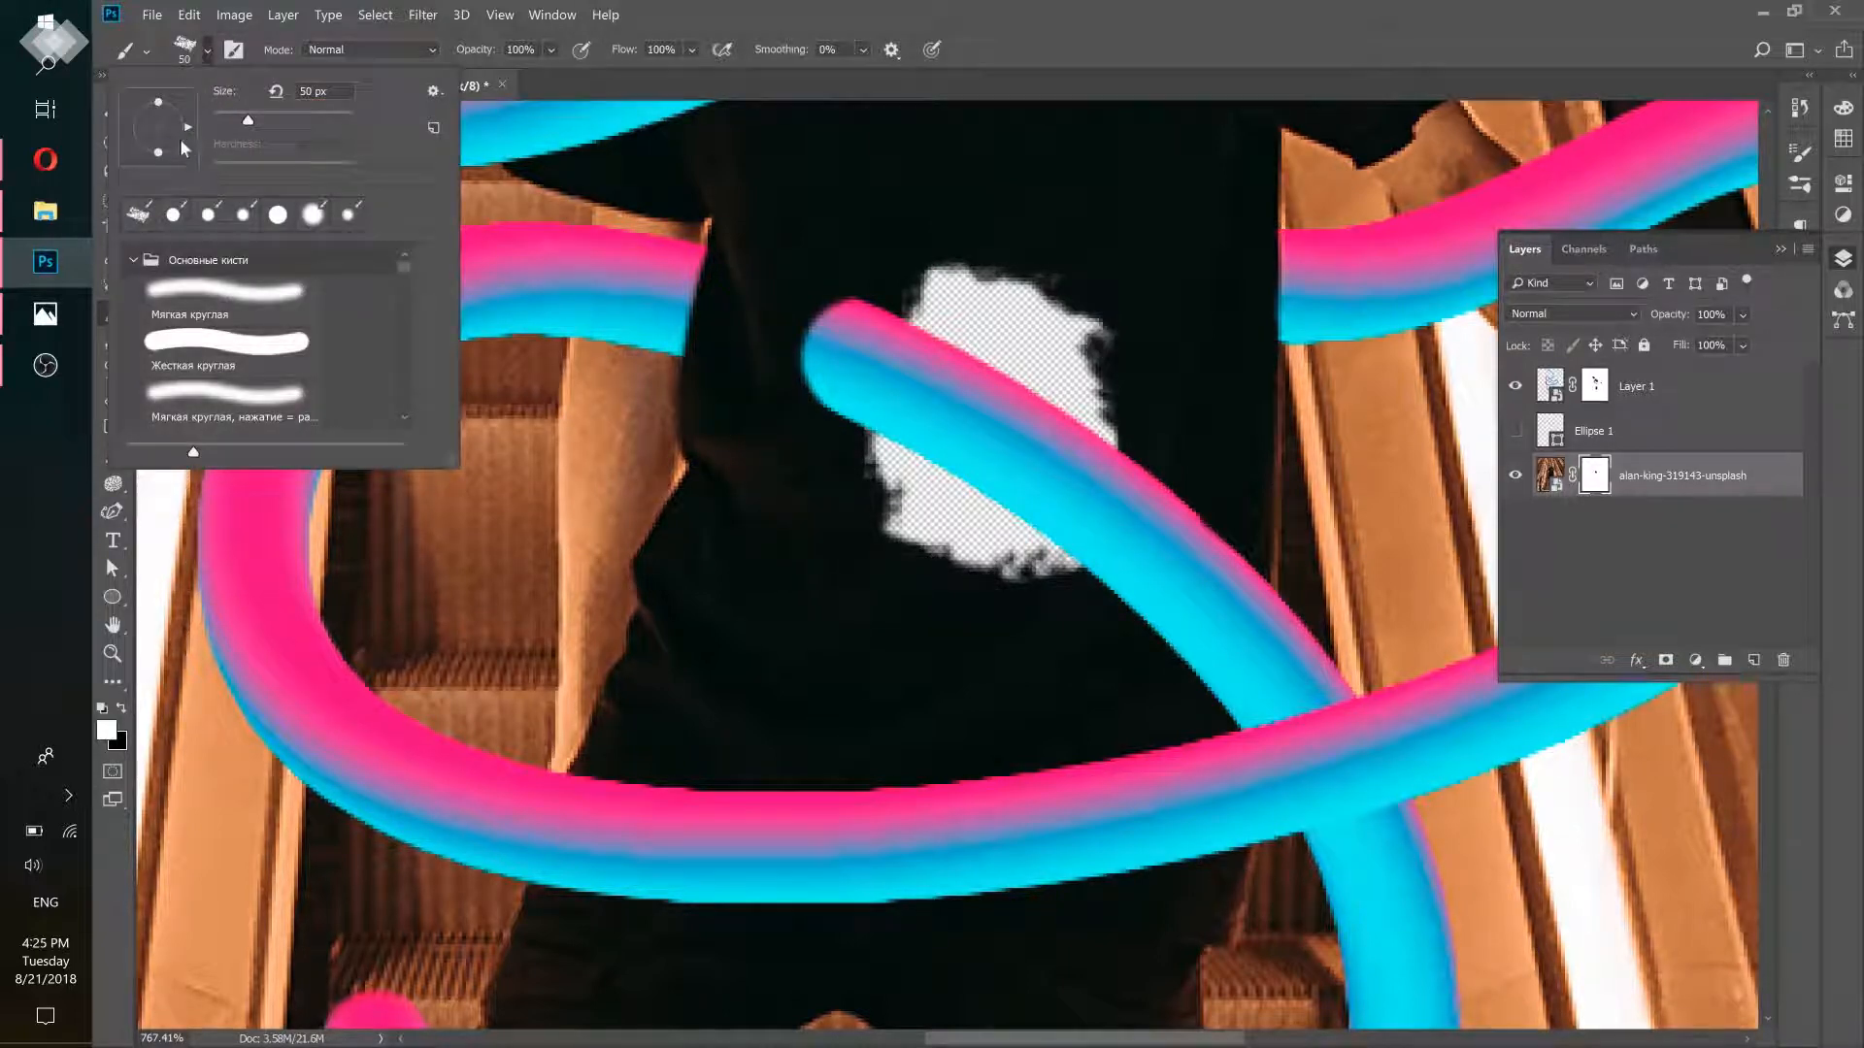
{"action": "left_click", "coordinate": [906, 8]}
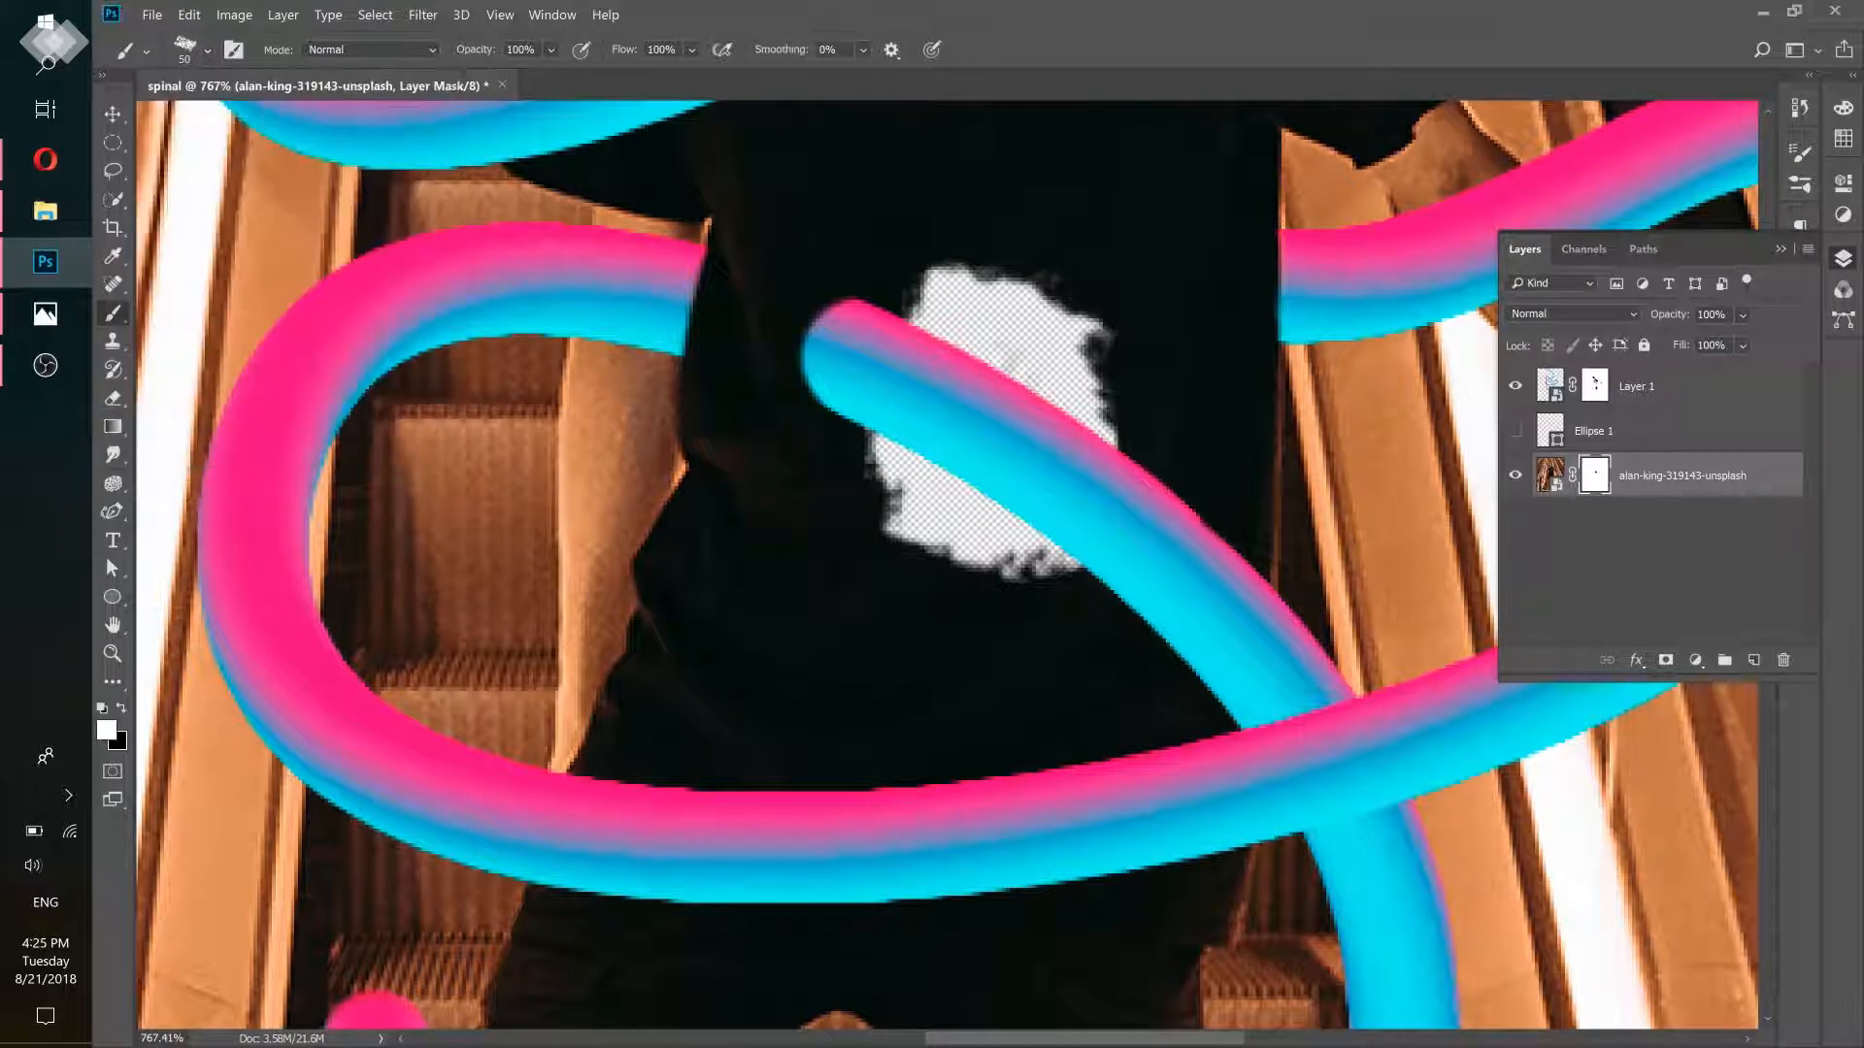
{"action": "left_click", "coordinate": [940, 292]}
{"action": "mouse_move", "coordinate": [1022, 213]}
{"action": "left_mouse_down"}
{"action": "mouse_move", "coordinate": [1097, 274]}
{"action": "mouse_move", "coordinate": [922, 563]}
{"action": "mouse_move", "coordinate": [854, 571]}
{"action": "left_mouse_up"}
{"action": "left_click", "coordinate": [1018, 279]}
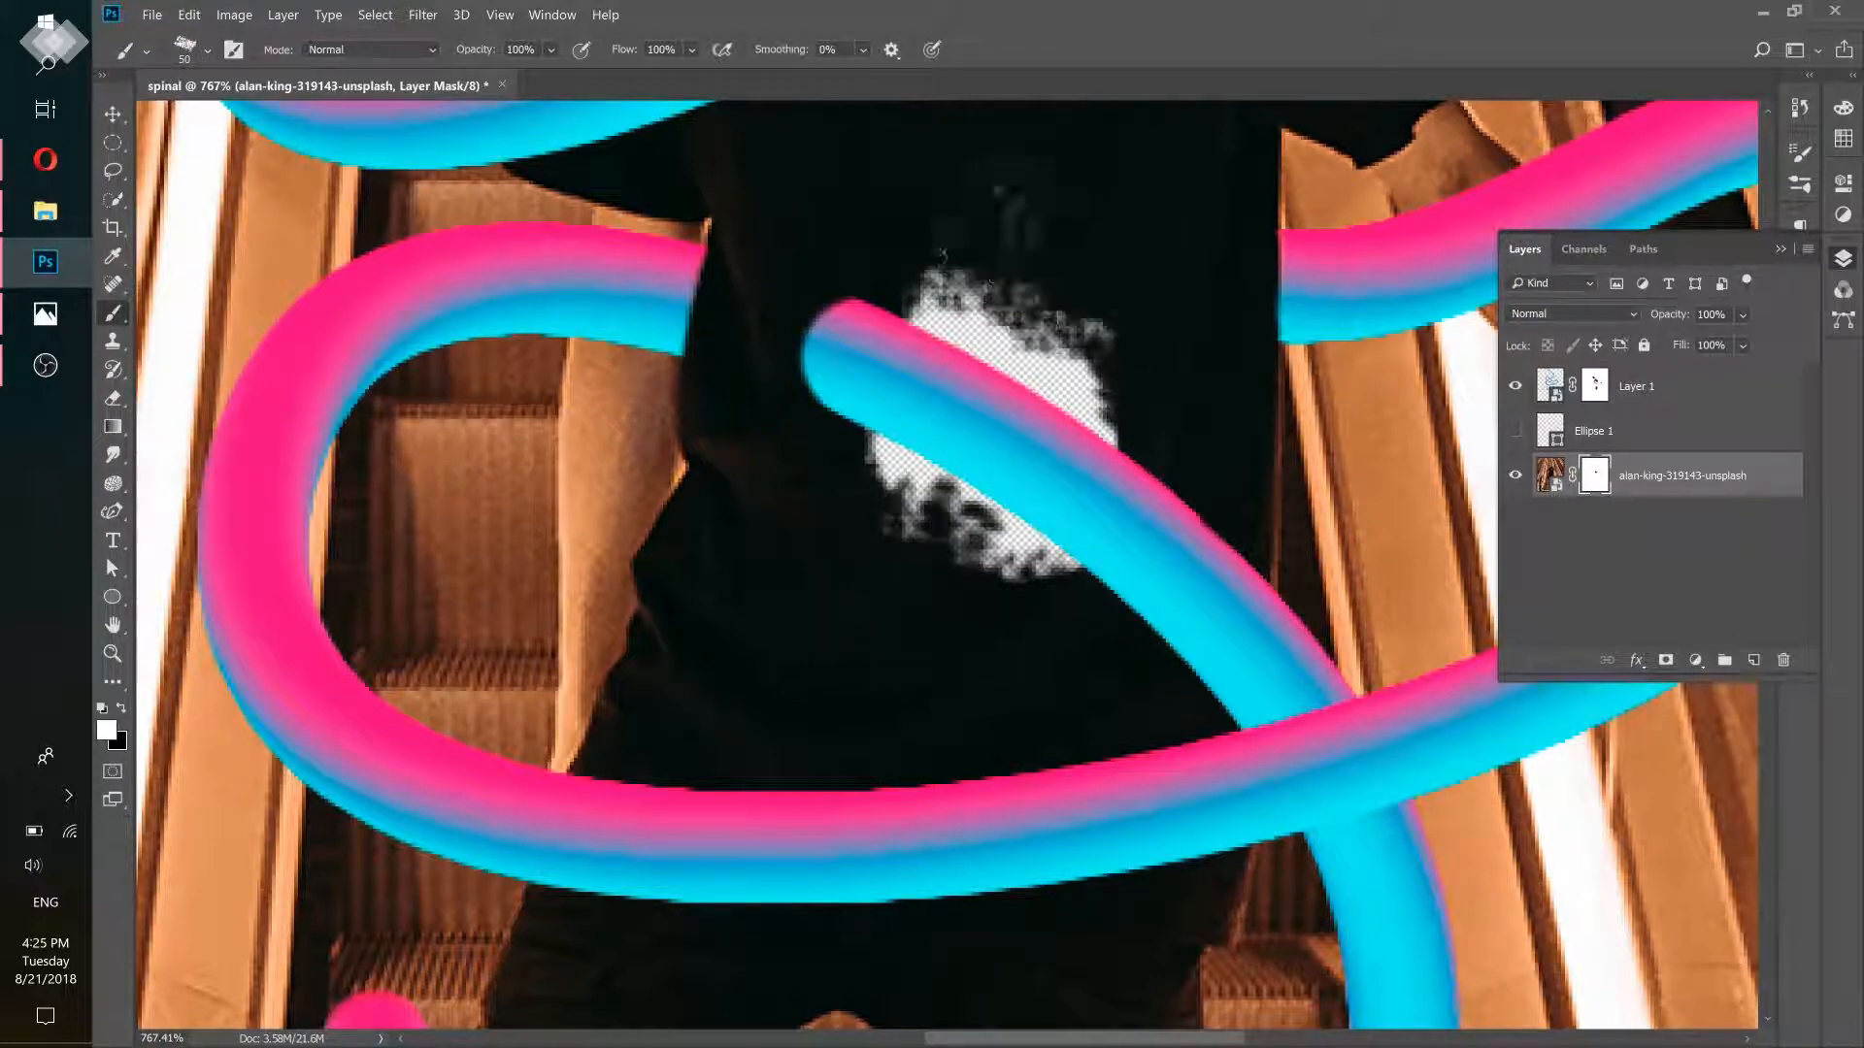
{"action": "left_click", "coordinate": [911, 229]}
{"action": "mouse_move", "coordinate": [881, 450]}
{"action": "left_mouse_down"}
{"action": "mouse_move", "coordinate": [680, 451]}
{"action": "mouse_move", "coordinate": [886, 450]}
{"action": "left_mouse_up"}
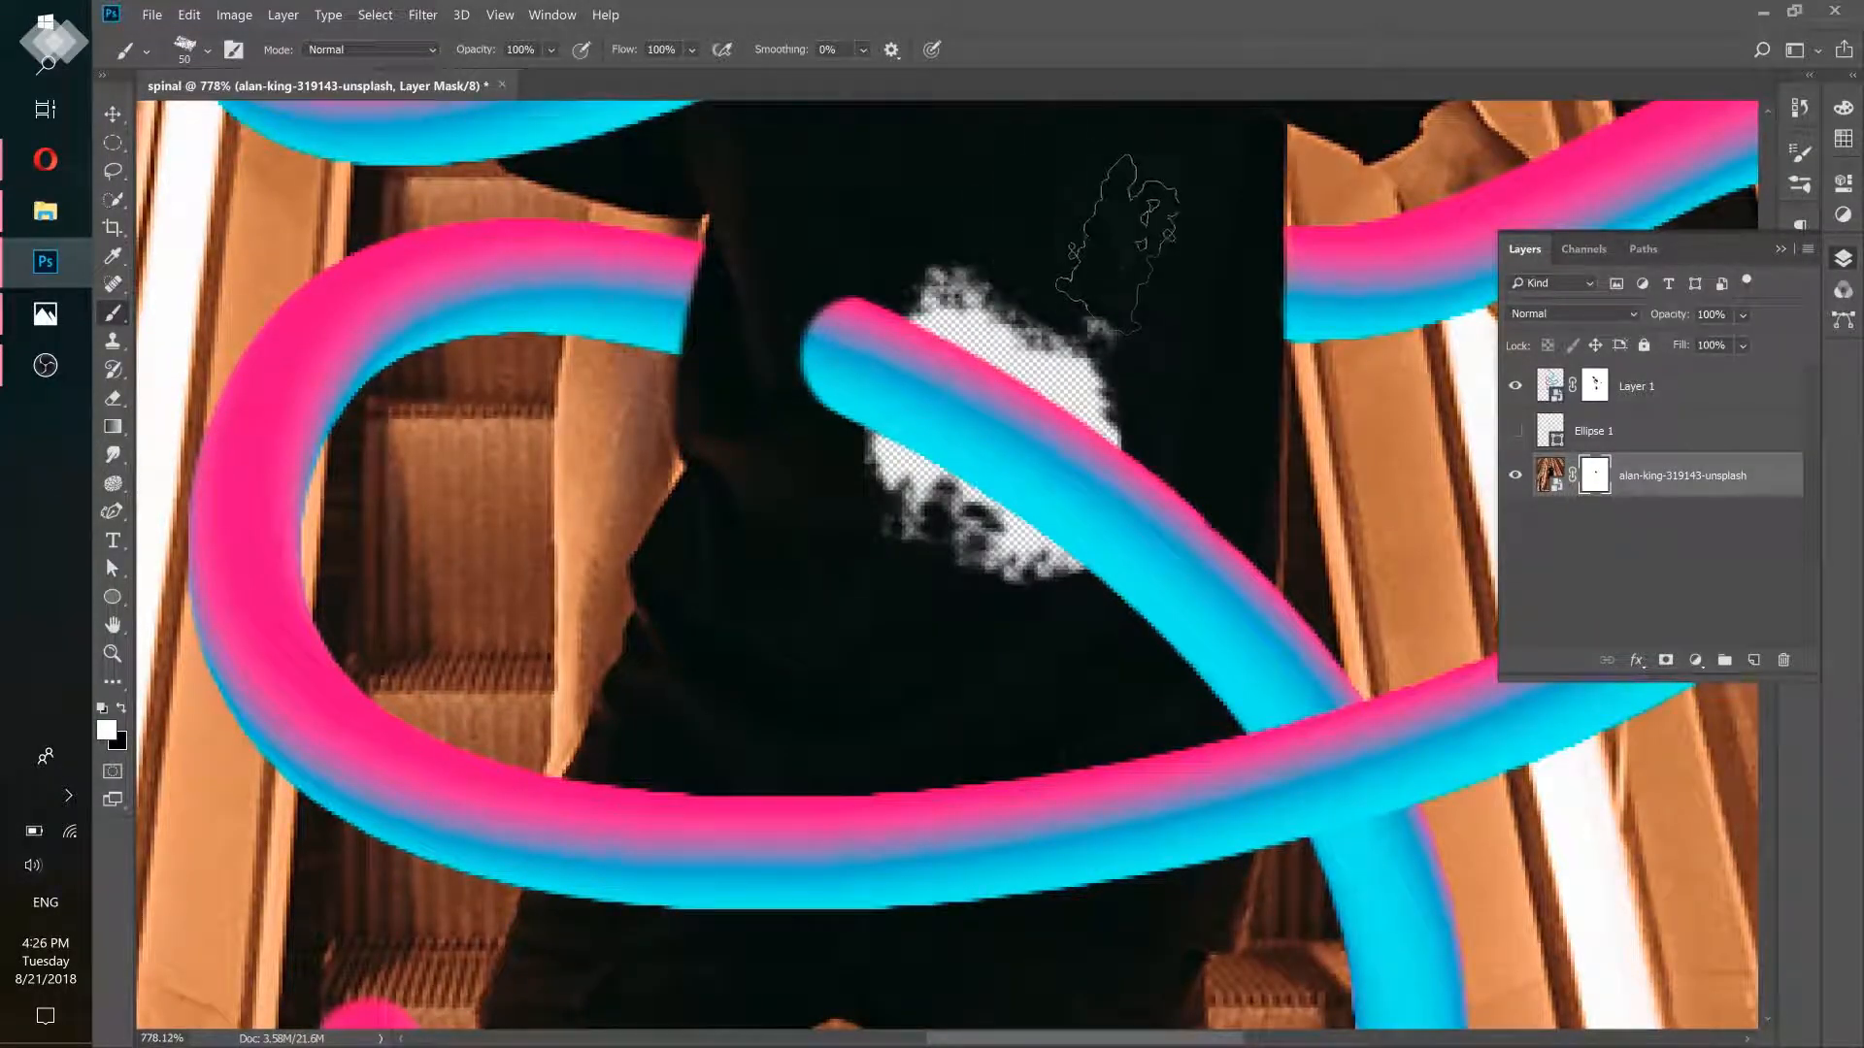
Target Layer 1's mask and choose the hard round brush tip for painting the tube
{"action": "left_click", "coordinate": [915, 580]}
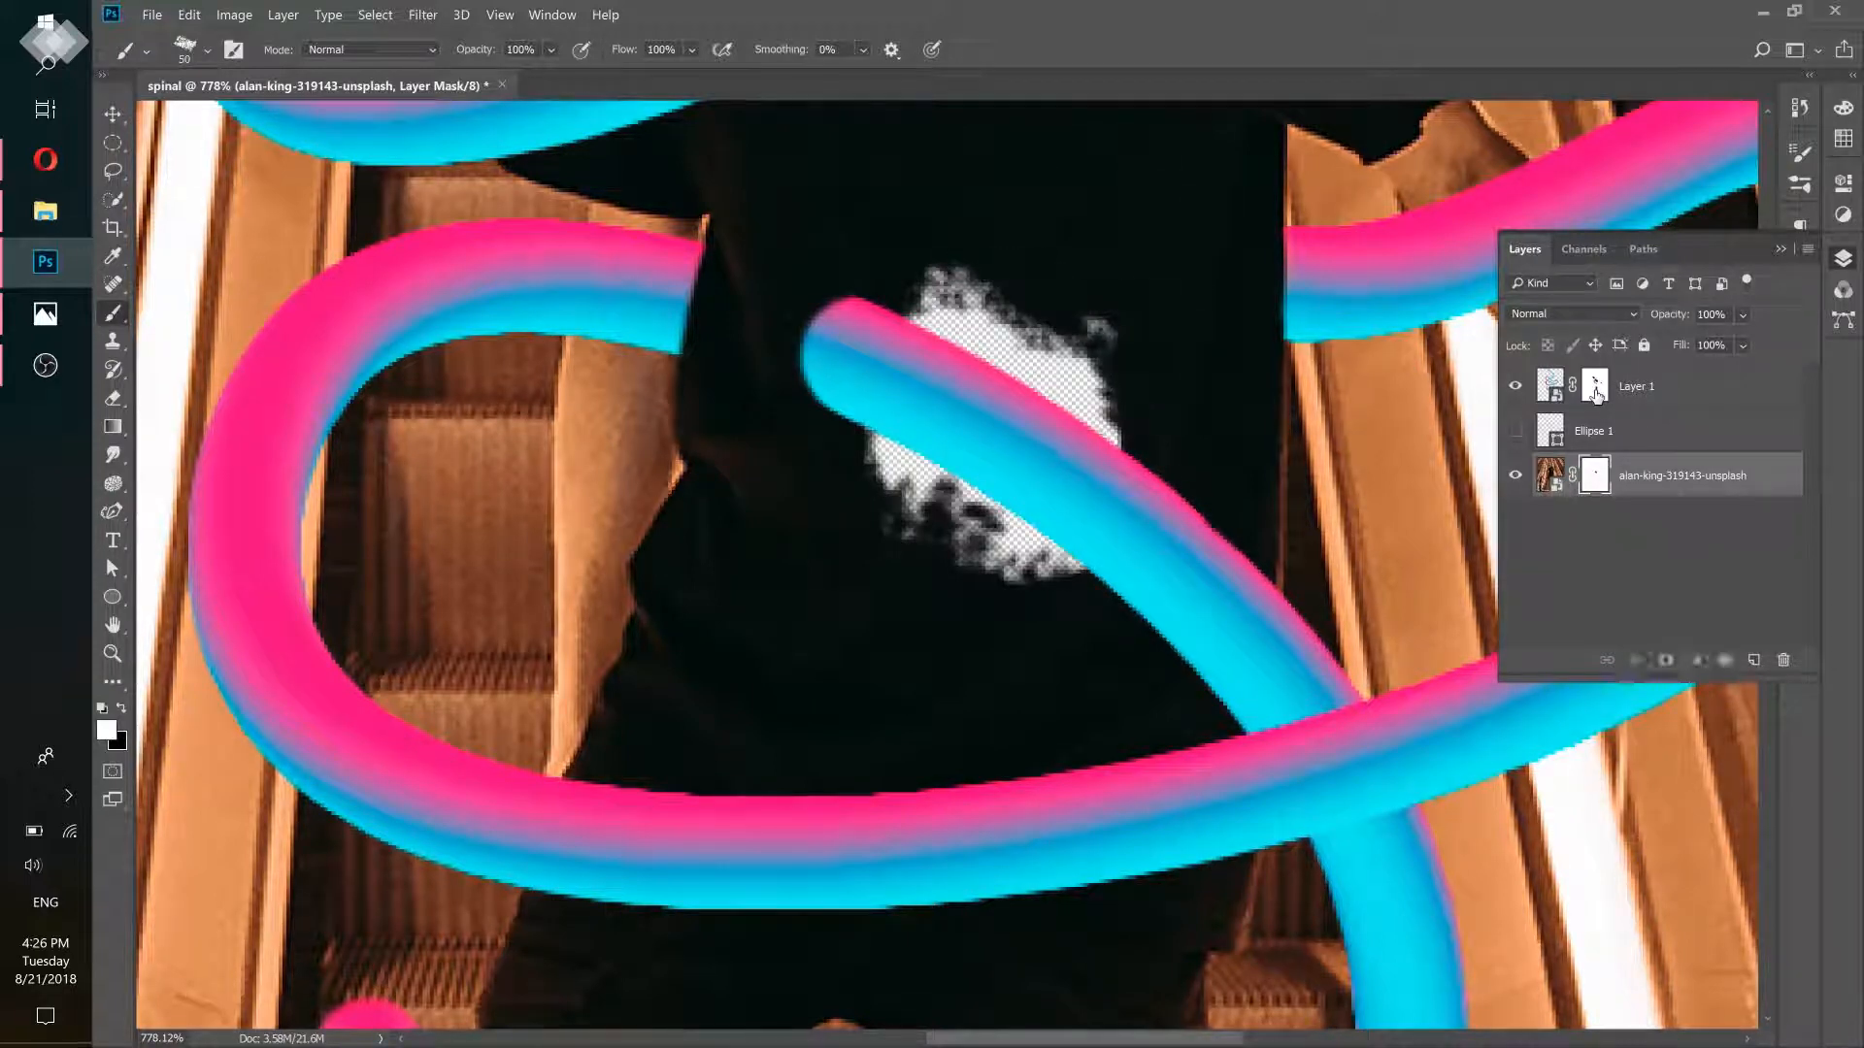
{"action": "left_click", "coordinate": [1701, 377]}
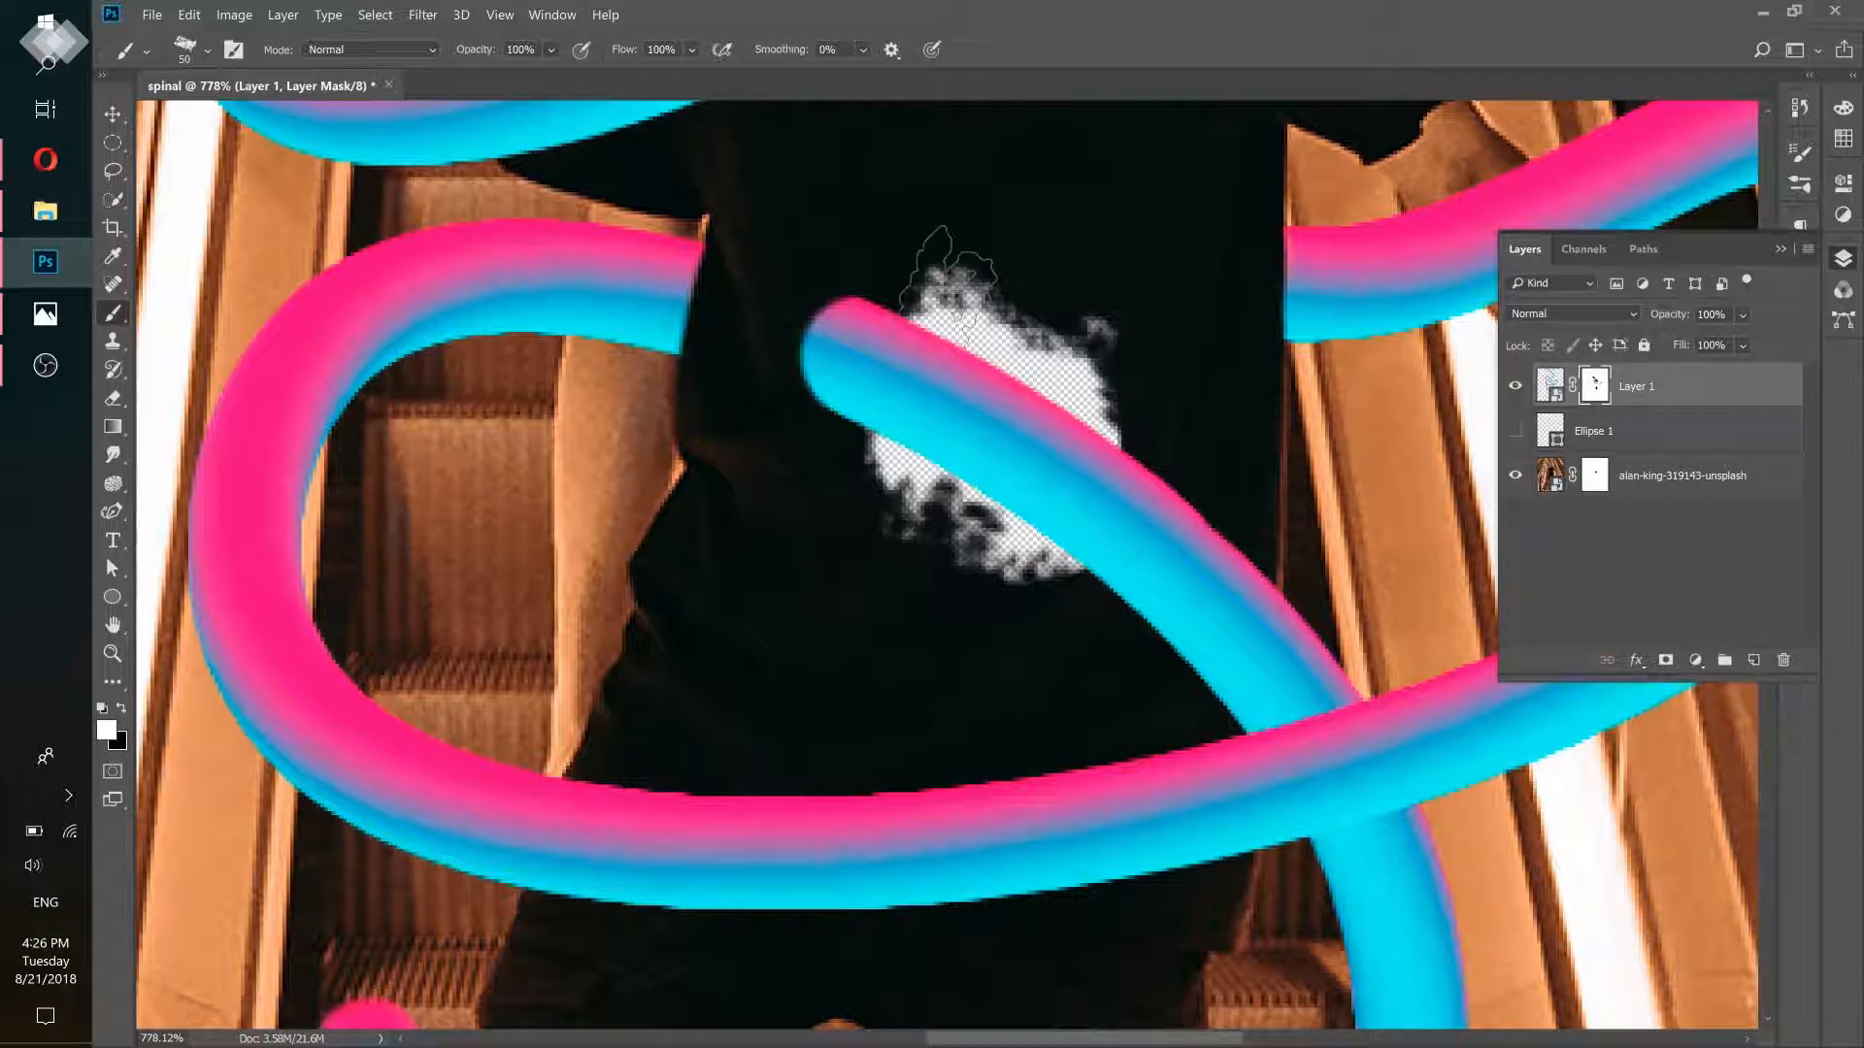
{"action": "left_click", "coordinate": [208, 54]}
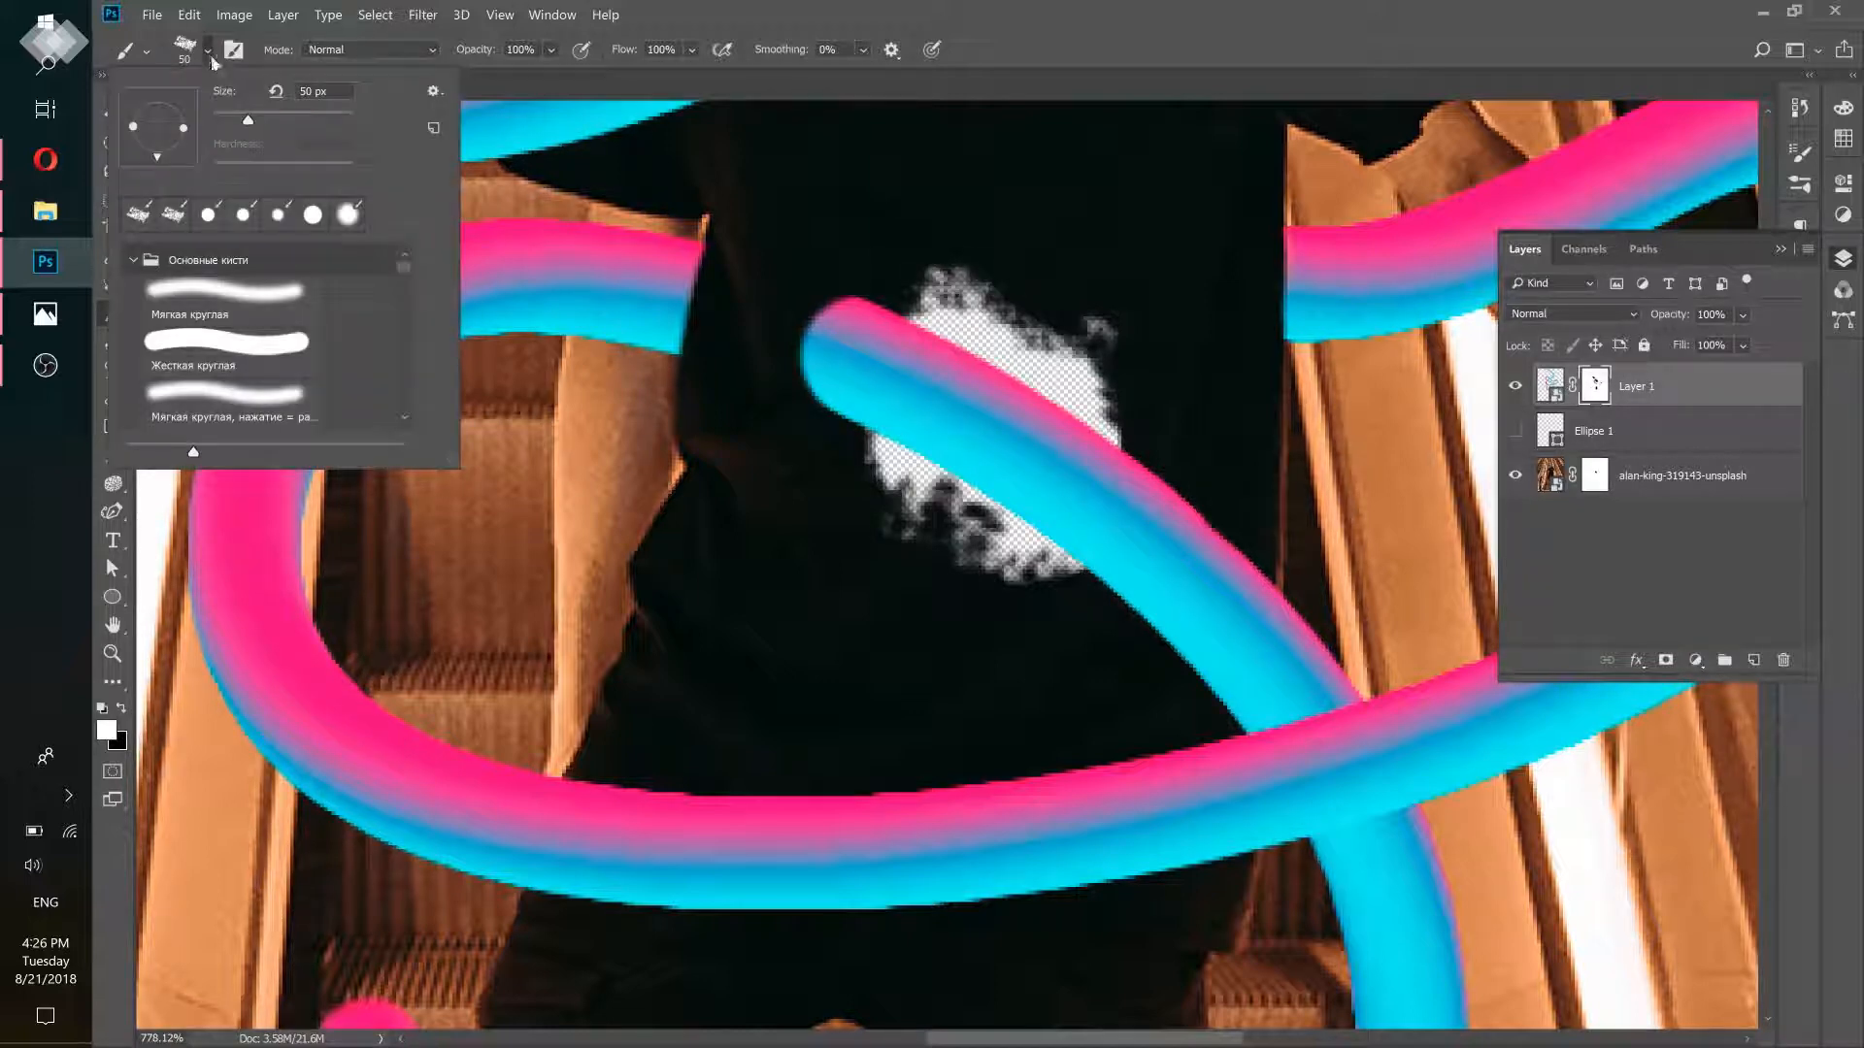
{"action": "left_click", "coordinate": [224, 341]}
{"action": "left_click", "coordinate": [950, 6]}
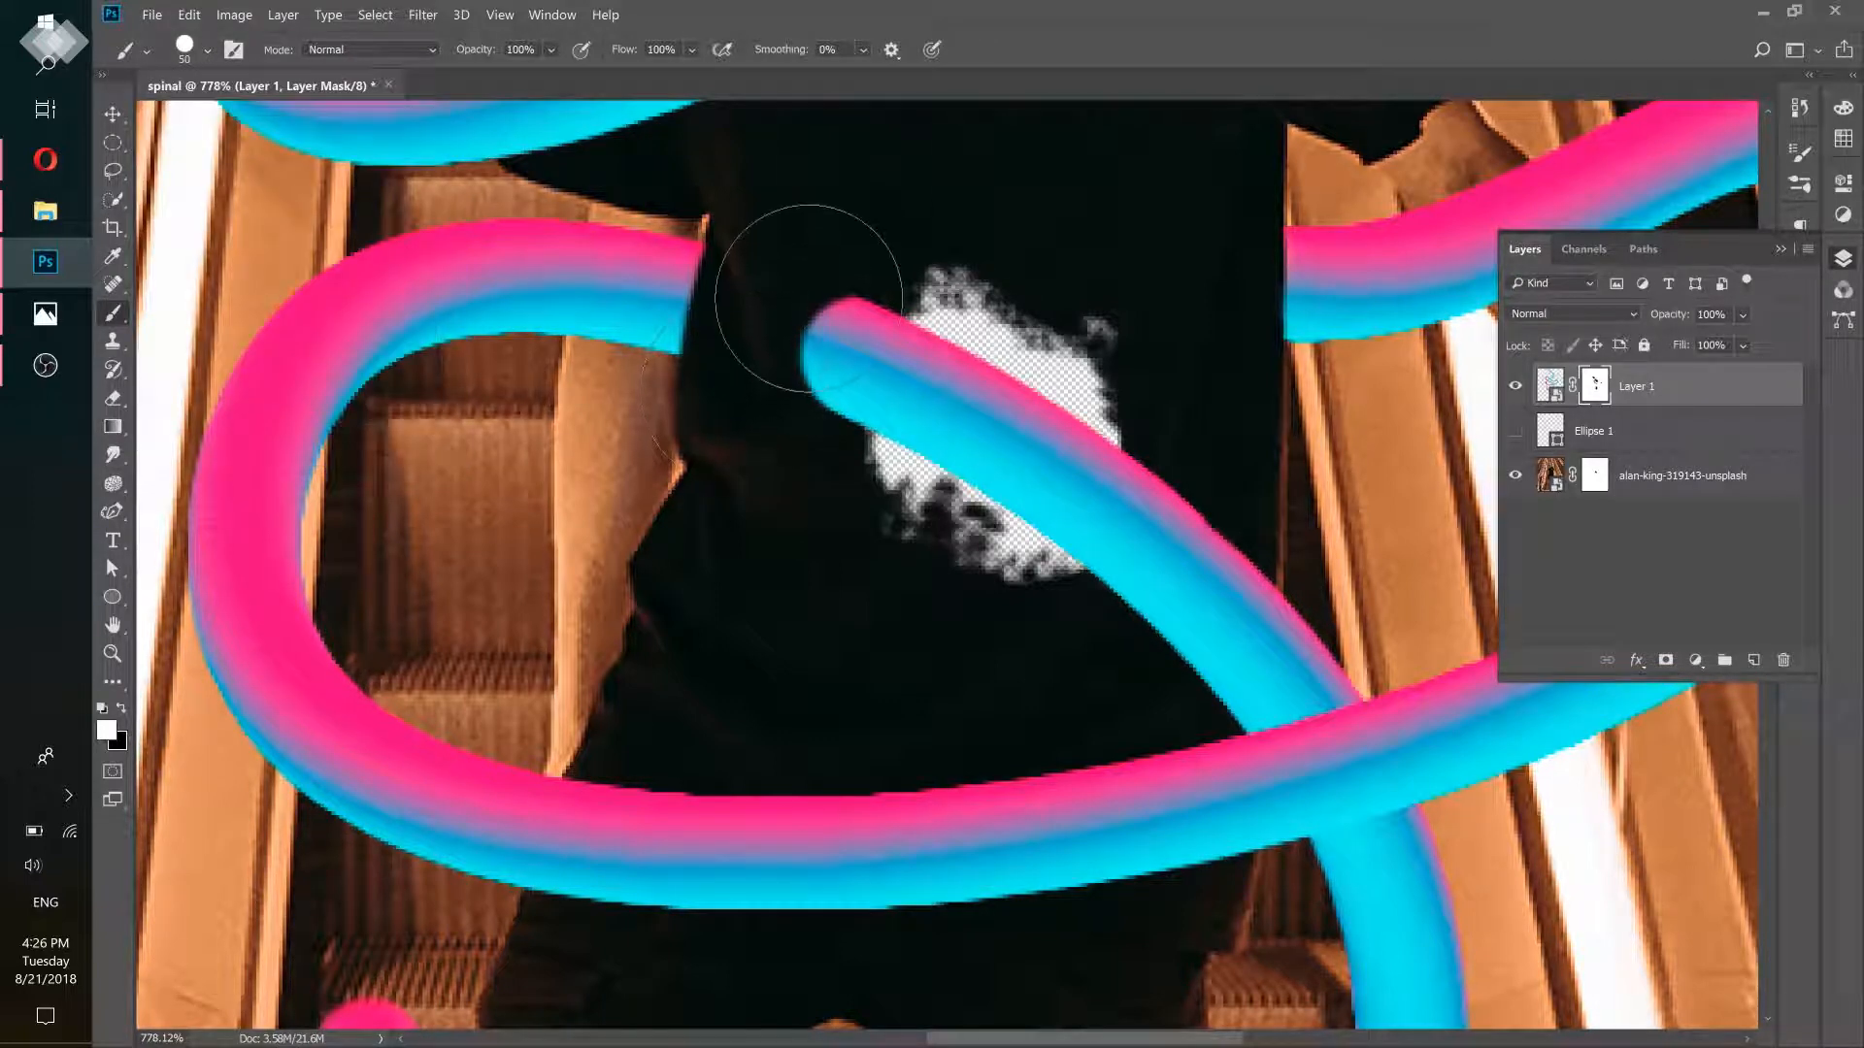
With a 35 px brush on Layer 1's mask, reveal more of the tube's upper end in white and trim the excess with black
{"action": "key", "text": "bracketleft"}
{"action": "key", "text": "bracketleft"}
{"action": "key", "text": "bracketleft"}
{"action": "left_click_drag", "start_coordinate": [842, 301], "coordinate": [830, 317]}
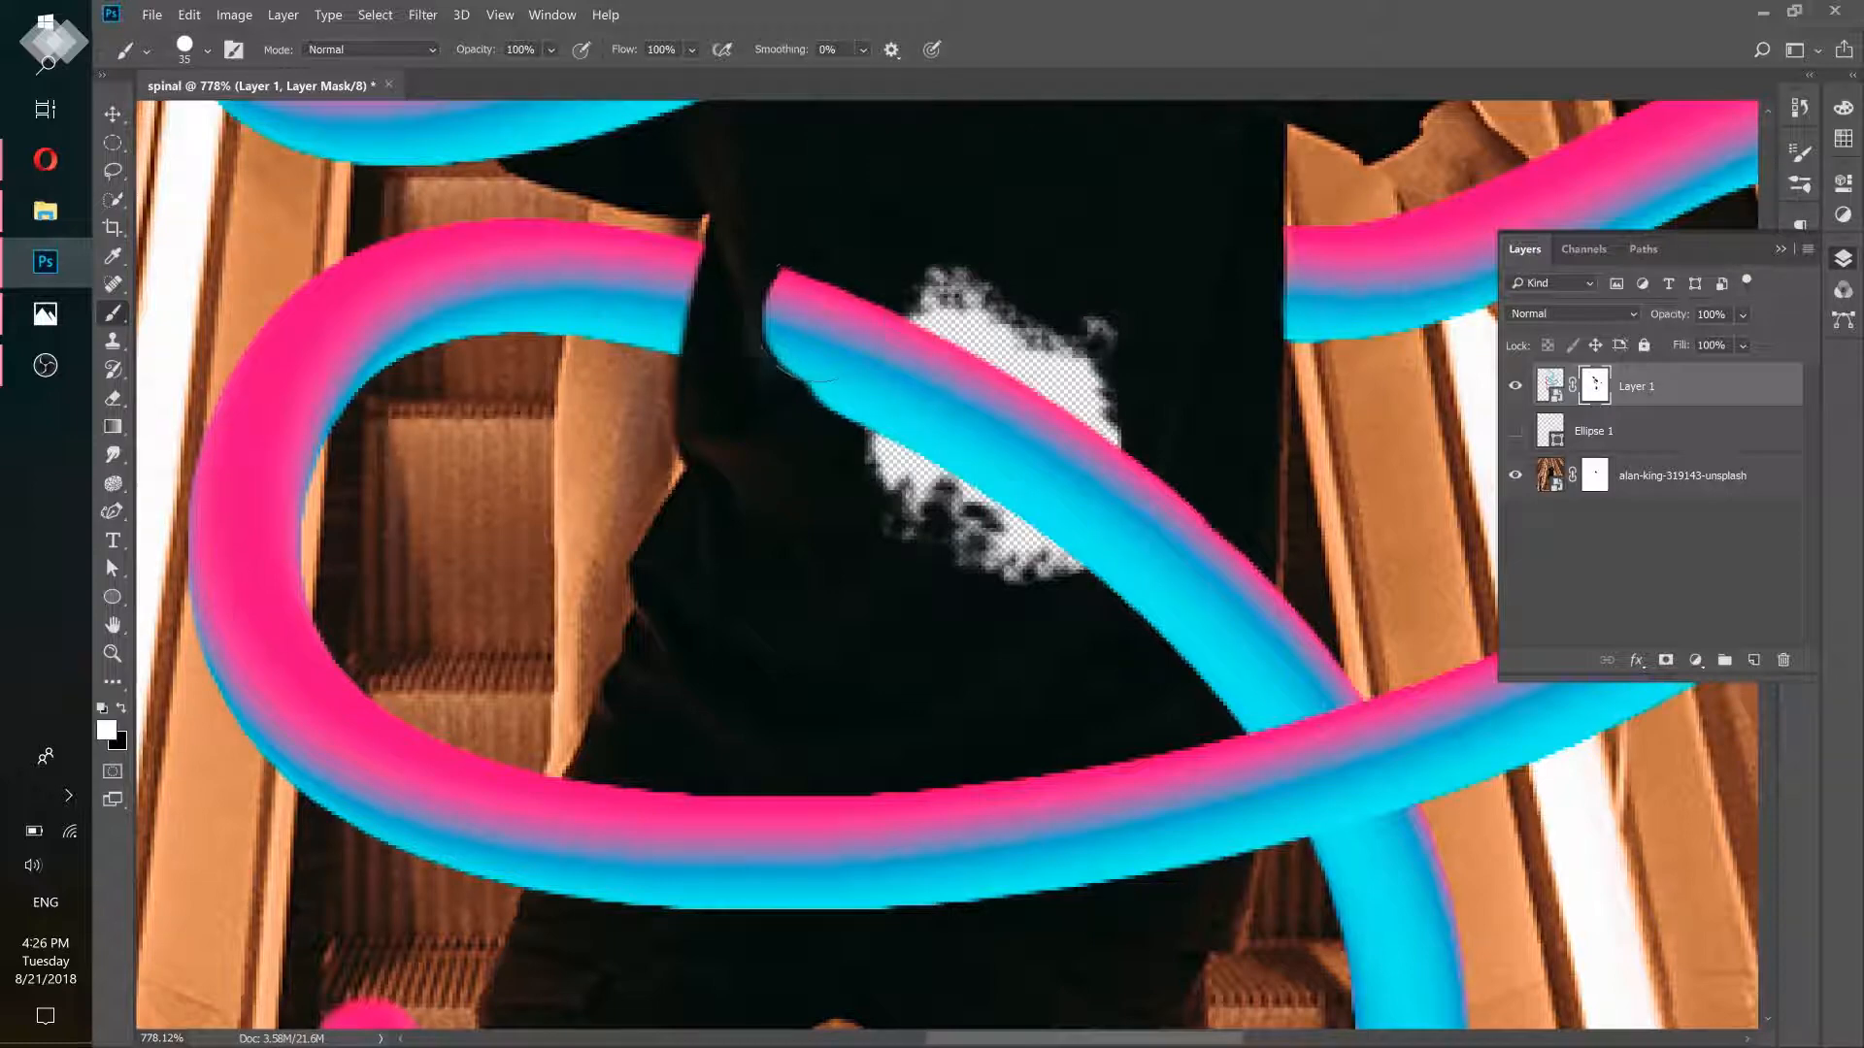
{"action": "left_click", "coordinate": [121, 708]}
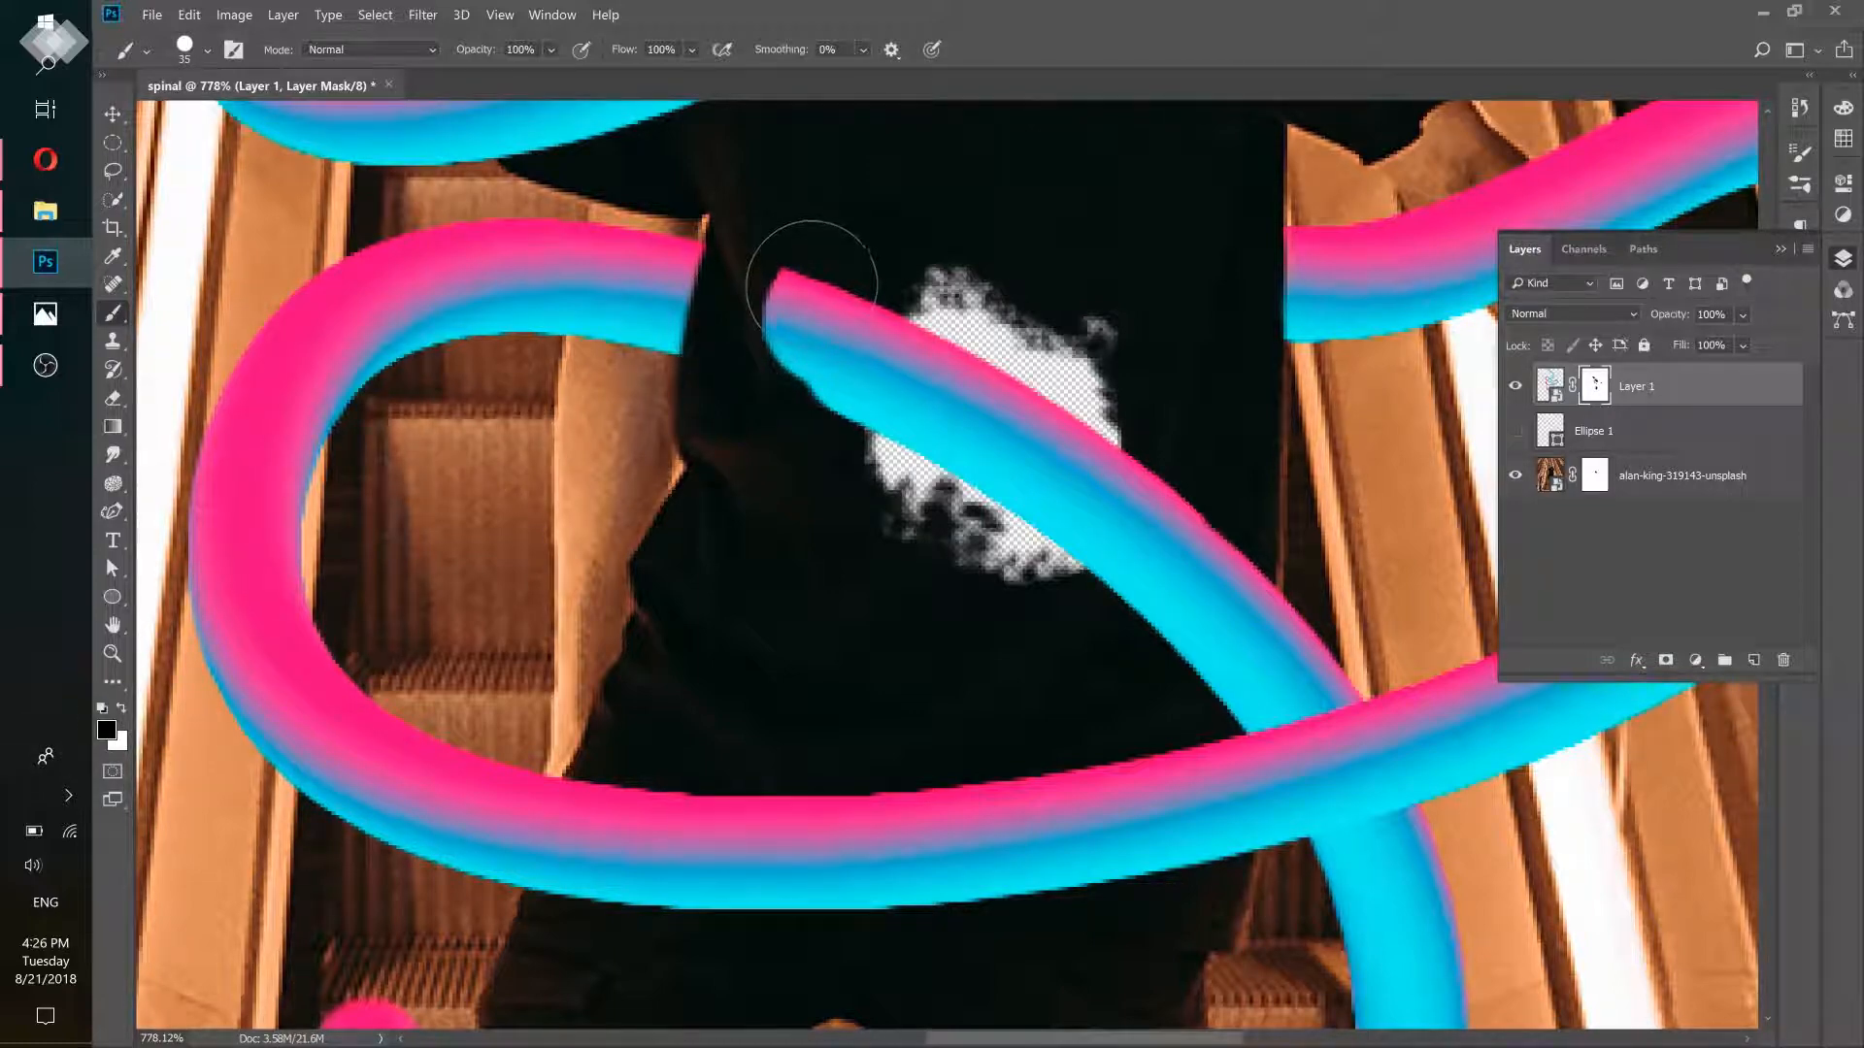
{"action": "mouse_move", "coordinate": [811, 258]}
{"action": "left_mouse_down"}
{"action": "mouse_move", "coordinate": [783, 365]}
{"action": "mouse_move", "coordinate": [851, 282]}
{"action": "mouse_move", "coordinate": [850, 302]}
{"action": "mouse_move", "coordinate": [801, 380]}
{"action": "mouse_move", "coordinate": [794, 476]}
{"action": "left_mouse_up"}
Paint white on Layer 1's mask with a 9 px brush to extend the tube's end to the curved edge of the shirt hole
{"action": "scroll", "coordinate": [788, 341], "scroll_direction": "up", "scroll_amount": 2}
{"action": "scroll", "coordinate": [844, 378], "scroll_direction": "up", "scroll_amount": 2}
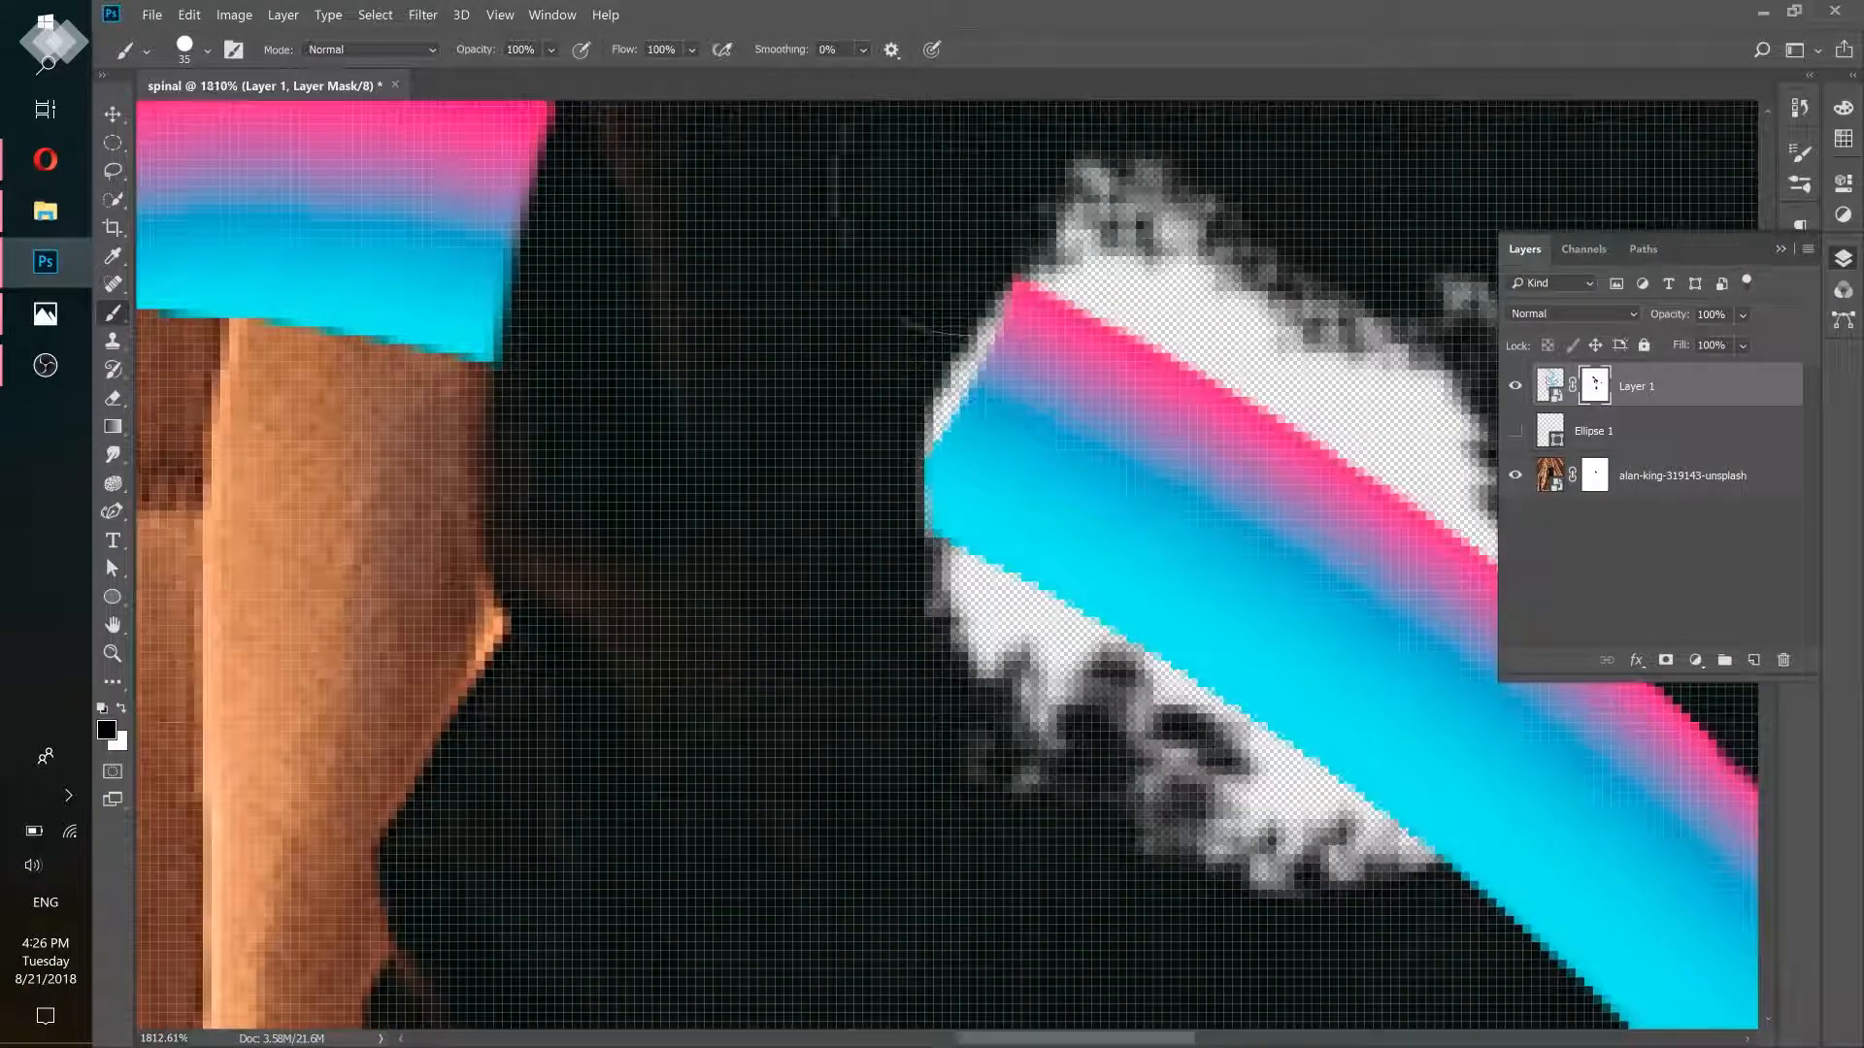
{"action": "key", "text": "bracketleft"}
{"action": "key", "text": "bracketleft"}
{"action": "key", "text": "bracketleft"}
{"action": "key", "text": "bracketleft"}
{"action": "key", "text": "bracketleft"}
{"action": "key", "text": "bracketleft"}
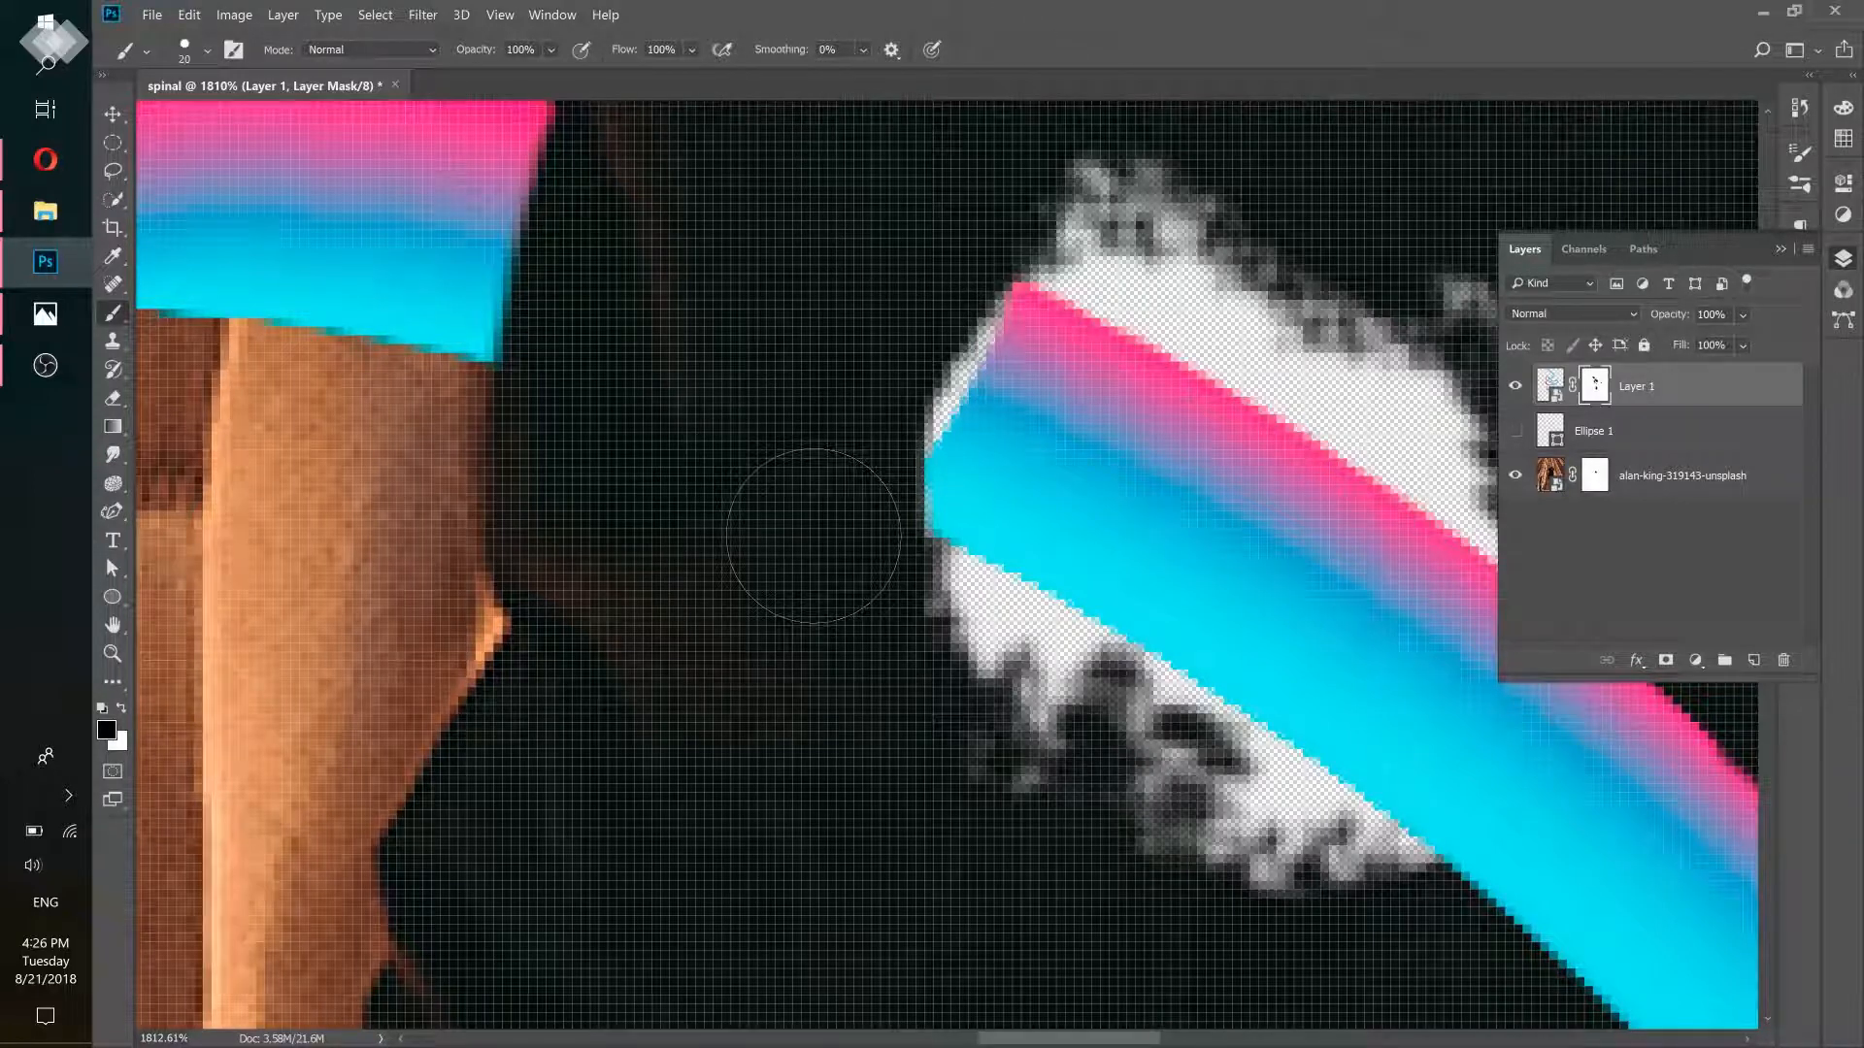
{"action": "left_click", "coordinate": [120, 709]}
{"action": "left_click_drag", "start_coordinate": [1010, 291], "coordinate": [938, 432]}
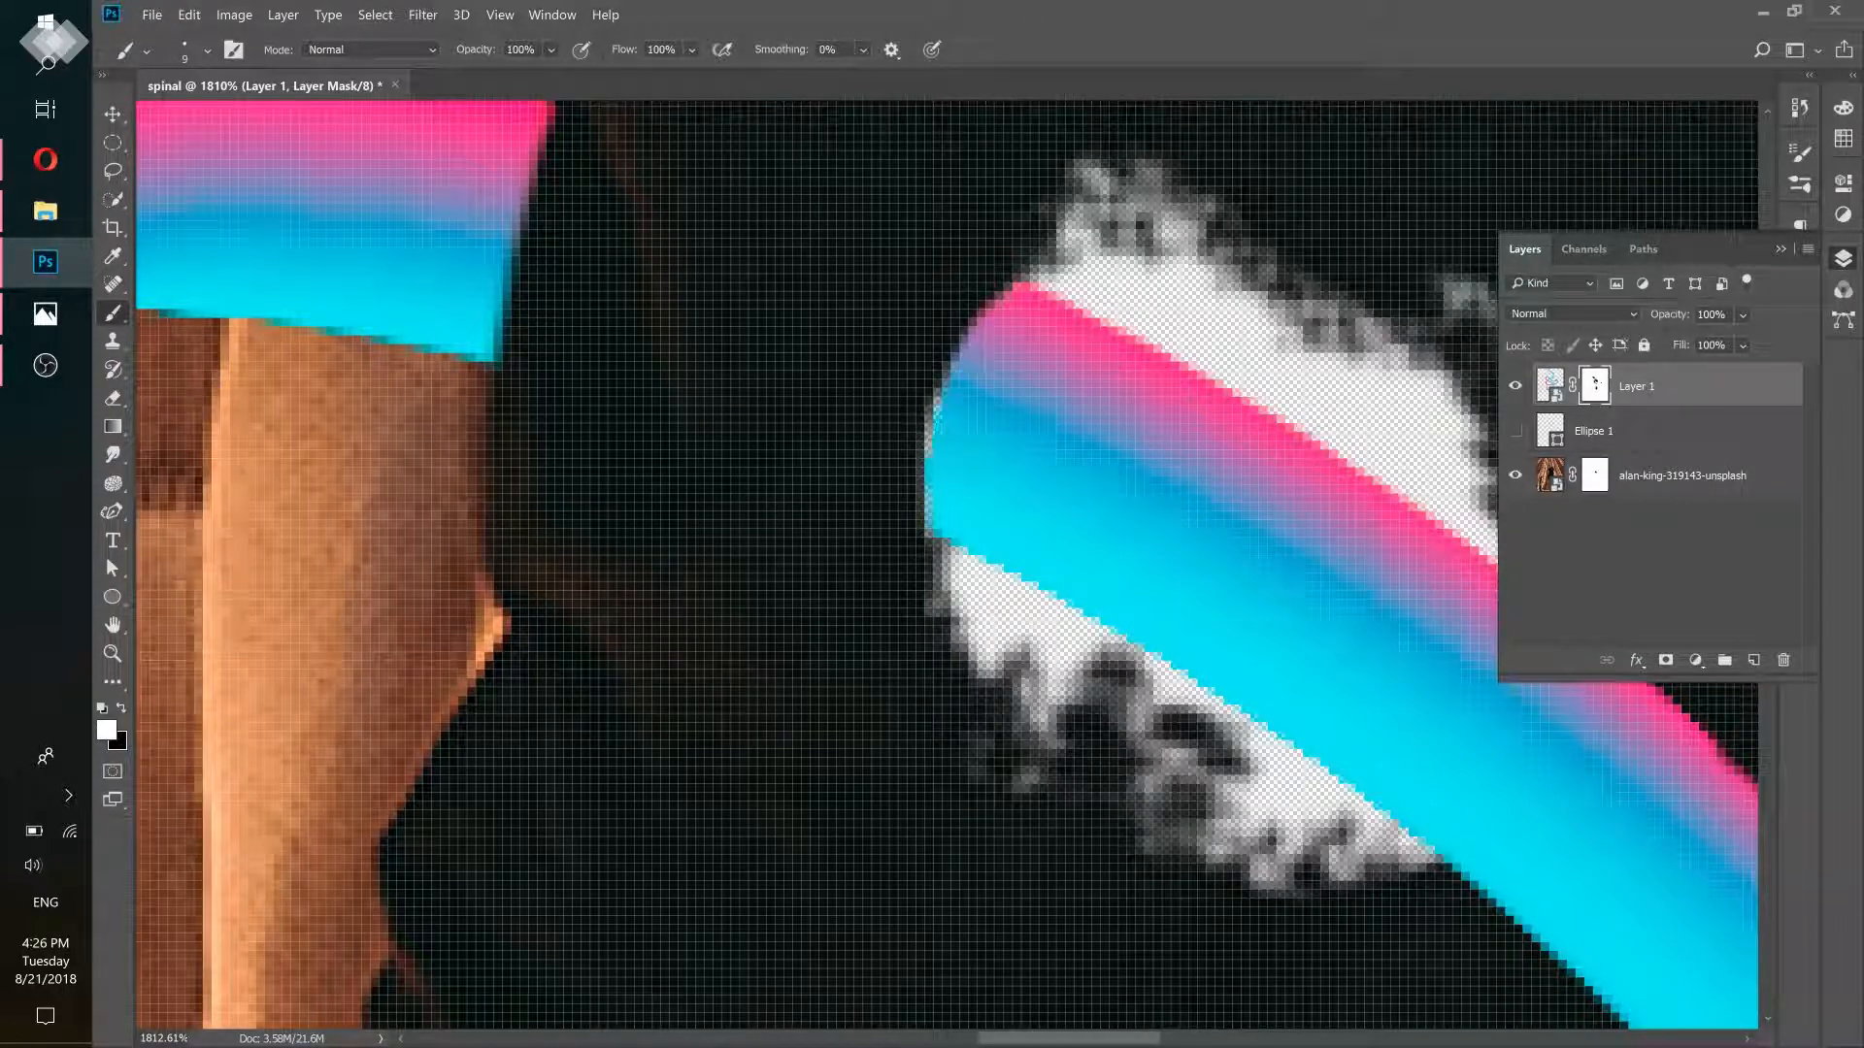
Touch up the tube's rounded end along the shirt hole's edge on Layer 1's mask, alternating white and black
{"action": "key", "text": "x"}
{"action": "key", "text": "x"}
{"action": "mouse_move", "coordinate": [916, 481]}
{"action": "left_mouse_down"}
{"action": "mouse_move", "coordinate": [919, 407]}
{"action": "mouse_move", "coordinate": [884, 500]}
{"action": "left_mouse_up"}
{"action": "left_click", "coordinate": [122, 708]}
{"action": "left_click_drag", "start_coordinate": [869, 417], "coordinate": [834, 441]}
Lower Layer 1's opacity to 53% to check the hole behind the tube, and restore it to 100%
{"action": "left_click", "coordinate": [1742, 317]}
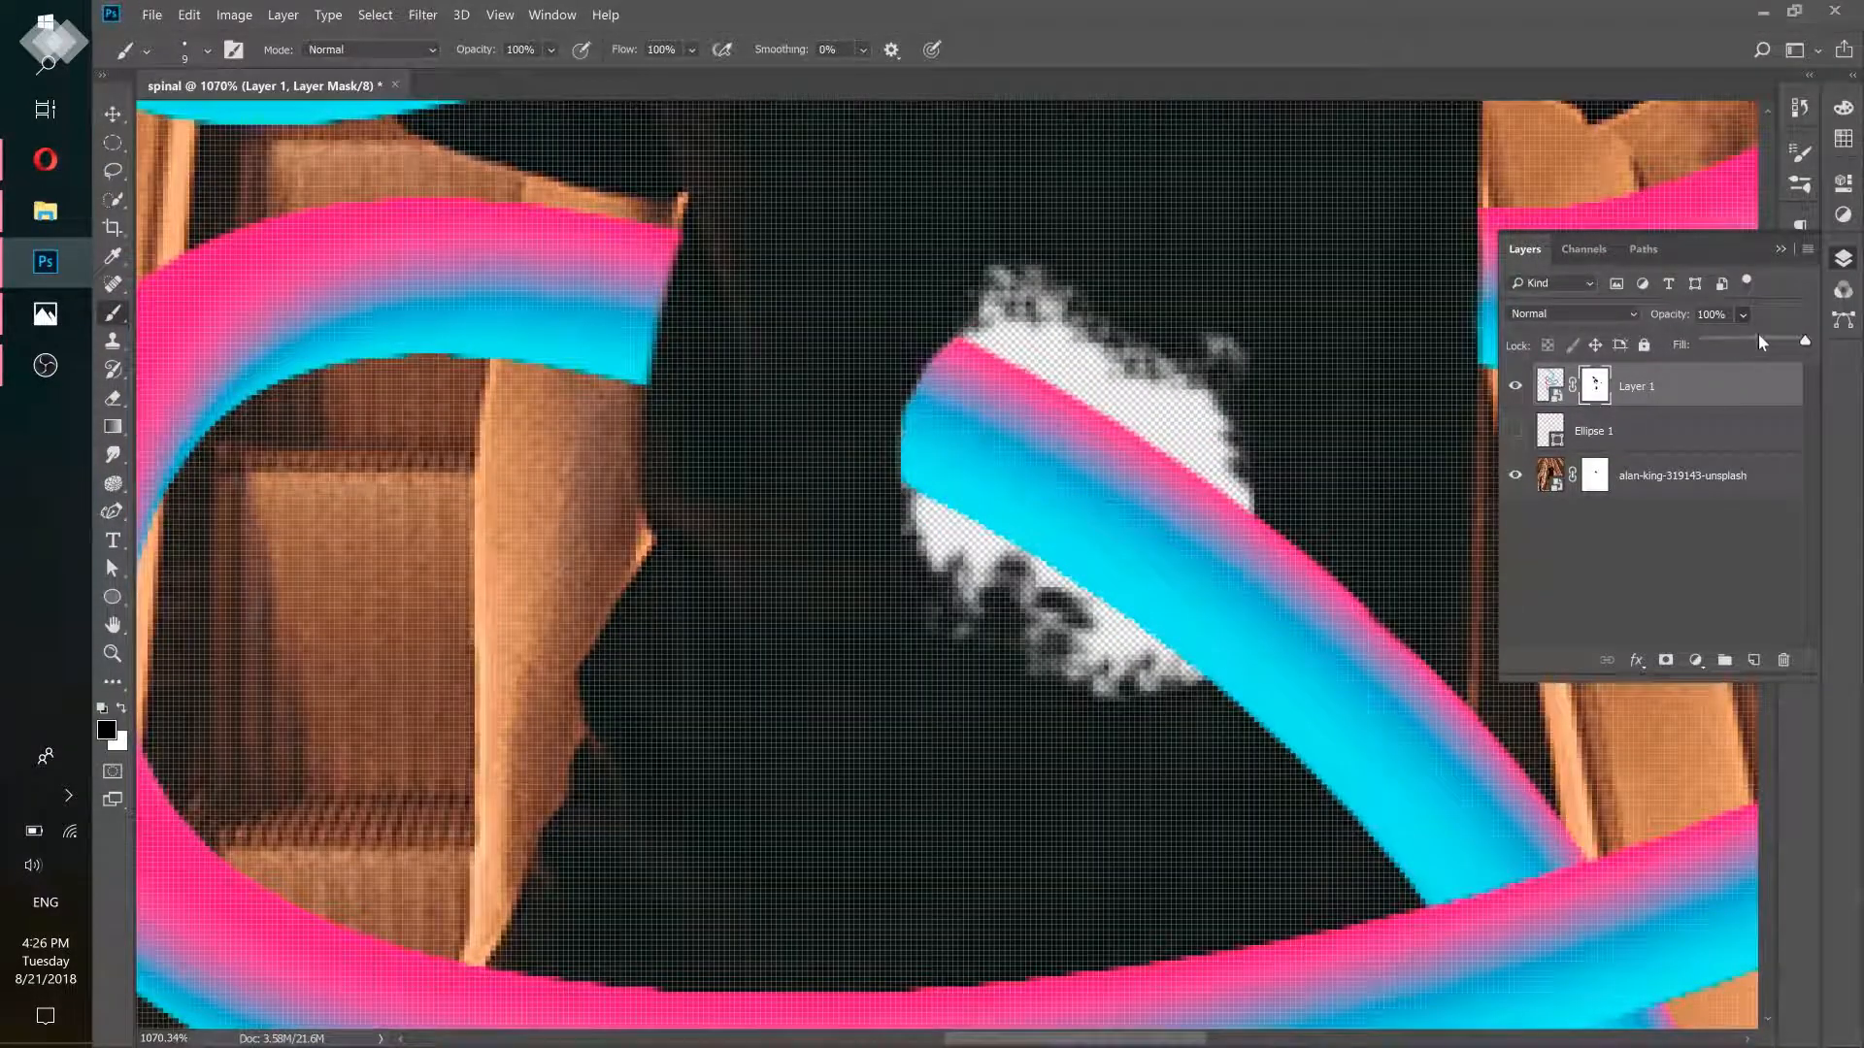
{"action": "left_click", "coordinate": [1758, 337]}
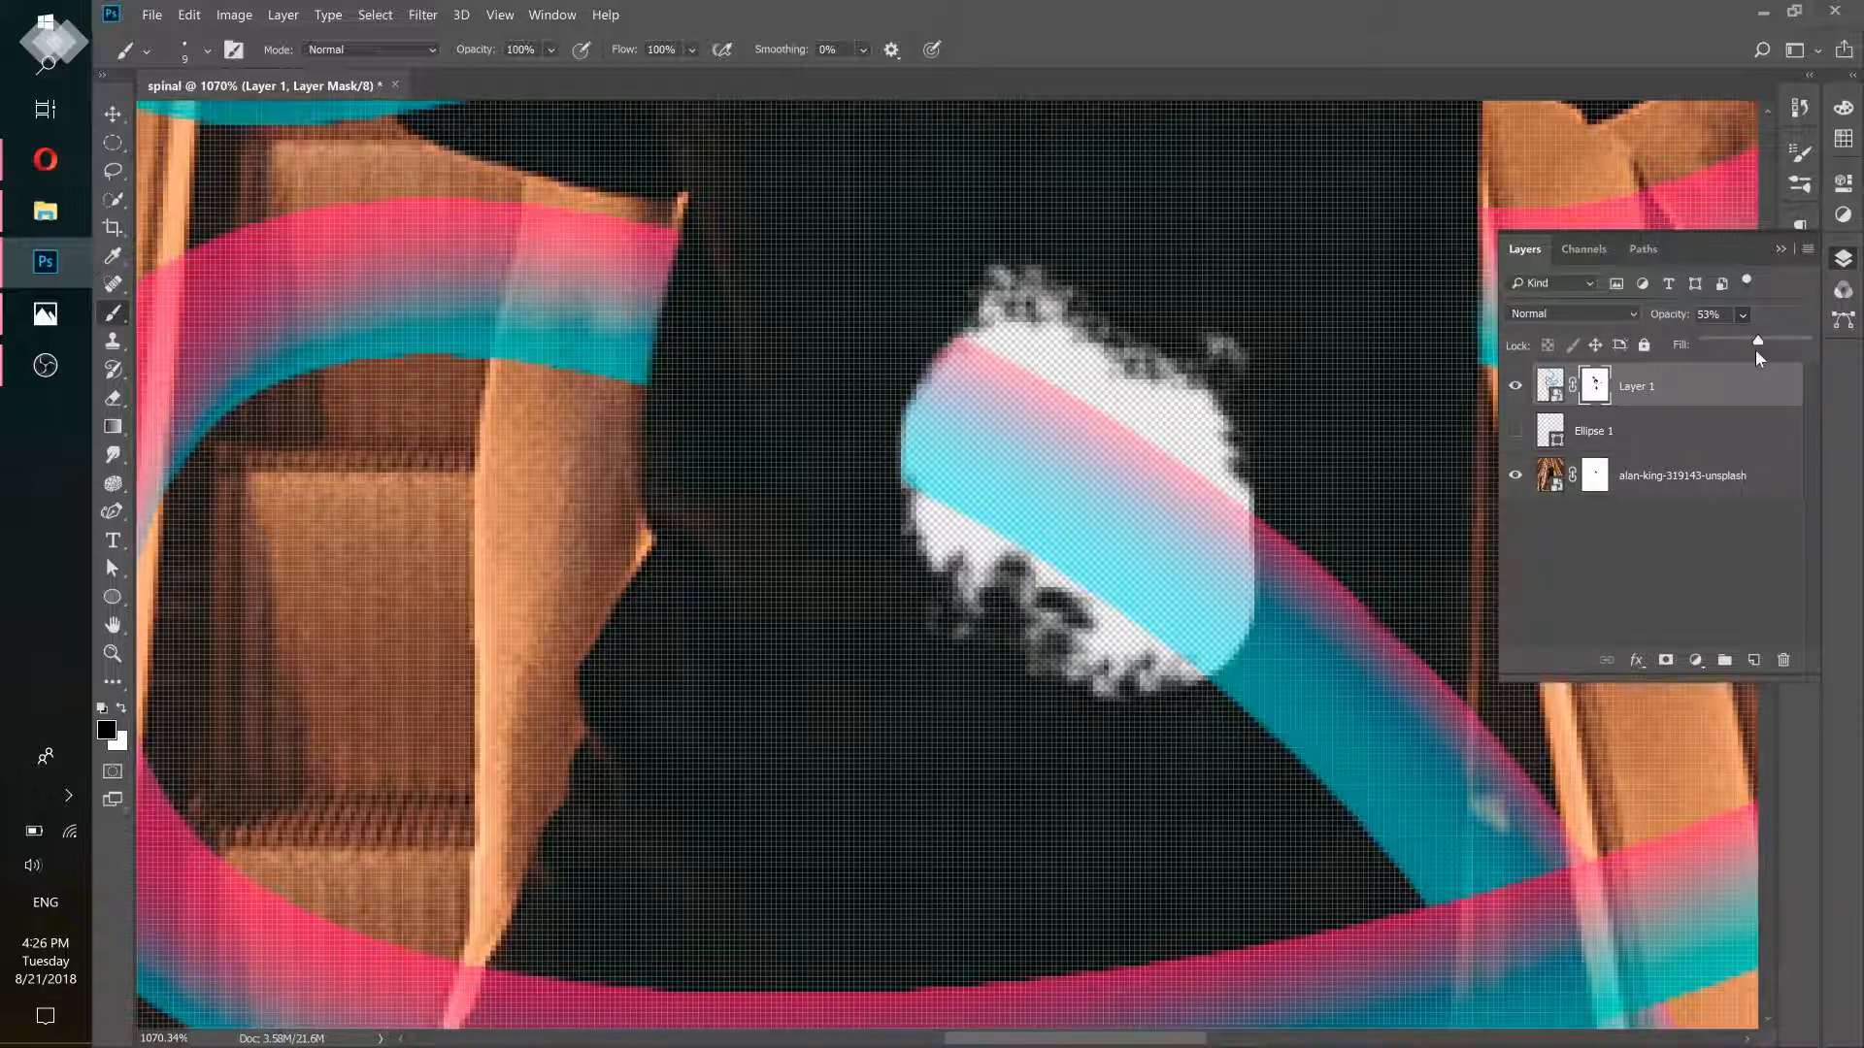
{"action": "left_click", "coordinate": [1786, 293]}
{"action": "mouse_move", "coordinate": [848, 420]}
{"action": "left_mouse_down"}
{"action": "mouse_move", "coordinate": [796, 442]}
{"action": "mouse_move", "coordinate": [820, 443]}
{"action": "left_mouse_up"}
{"action": "left_click_drag", "start_coordinate": [1039, 440], "coordinate": [1073, 442]}
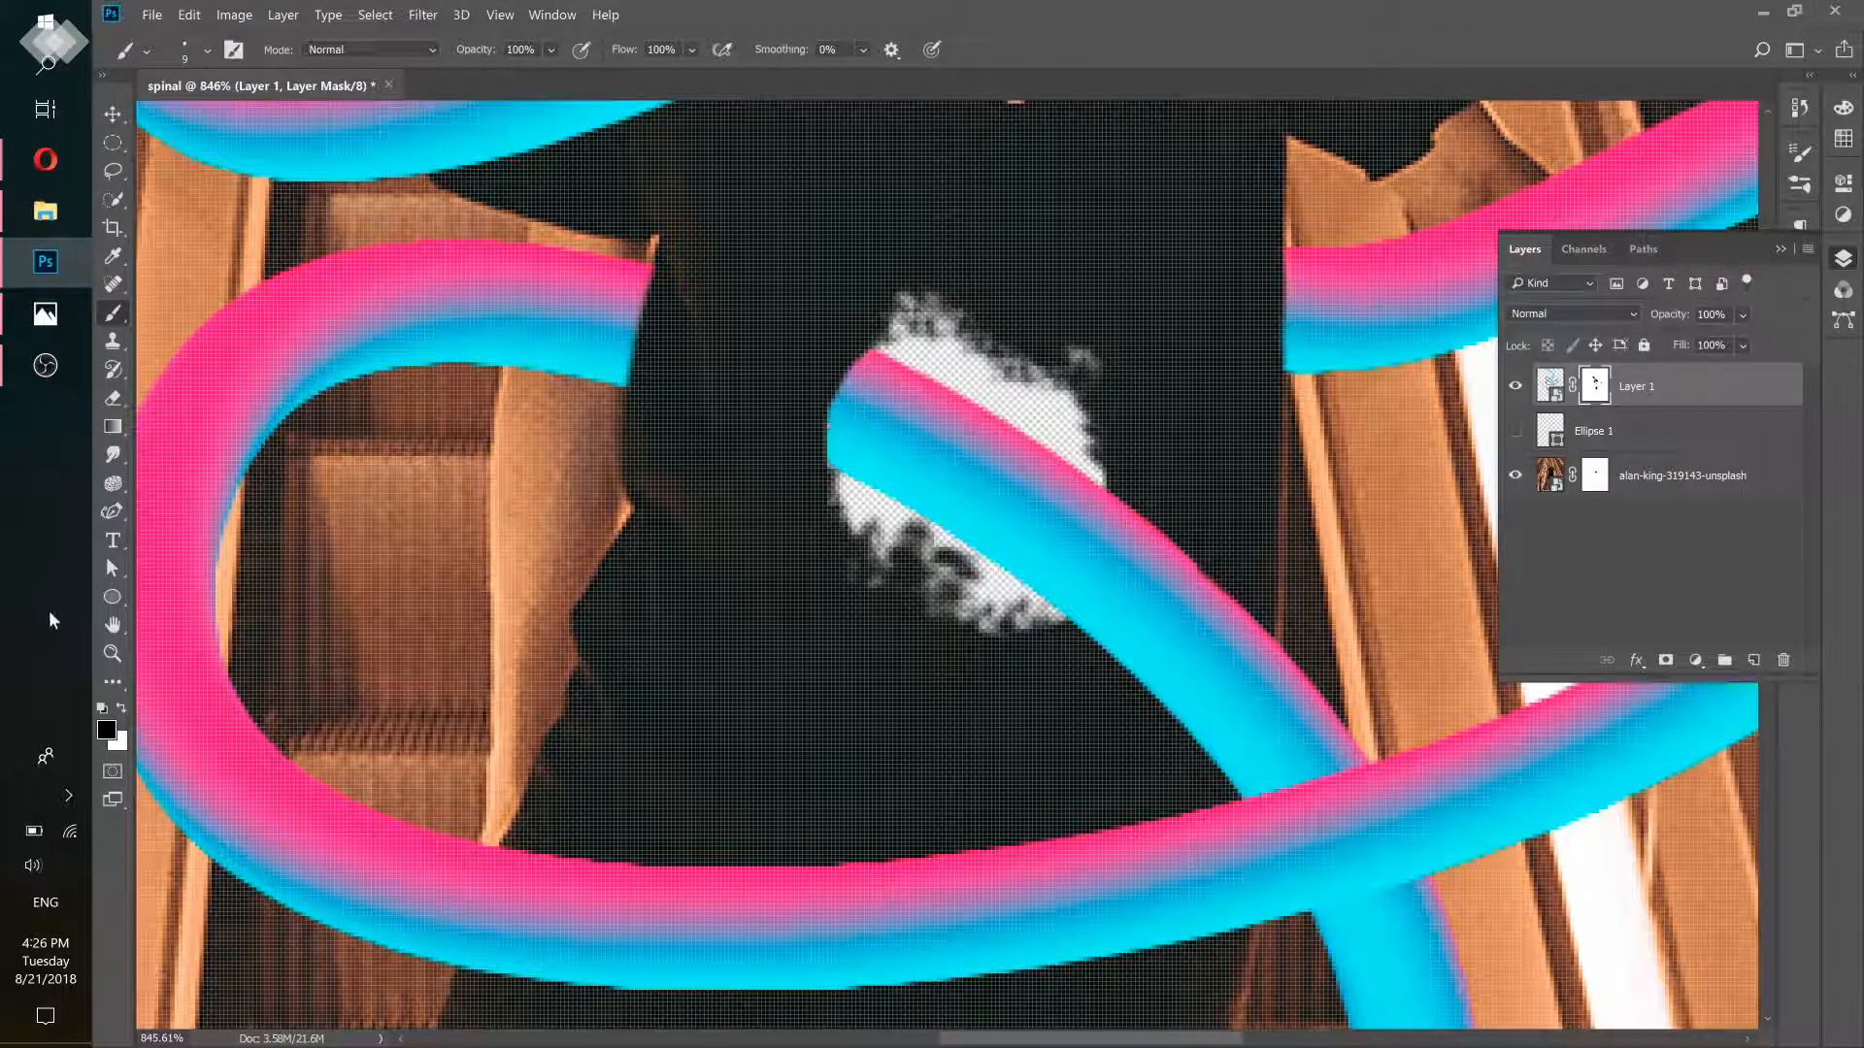
Choose the ragged 50 px brush tip and paint black on Layer 1's mask to roughen the tube's end inside the hole
{"action": "left_click", "coordinate": [1781, 246]}
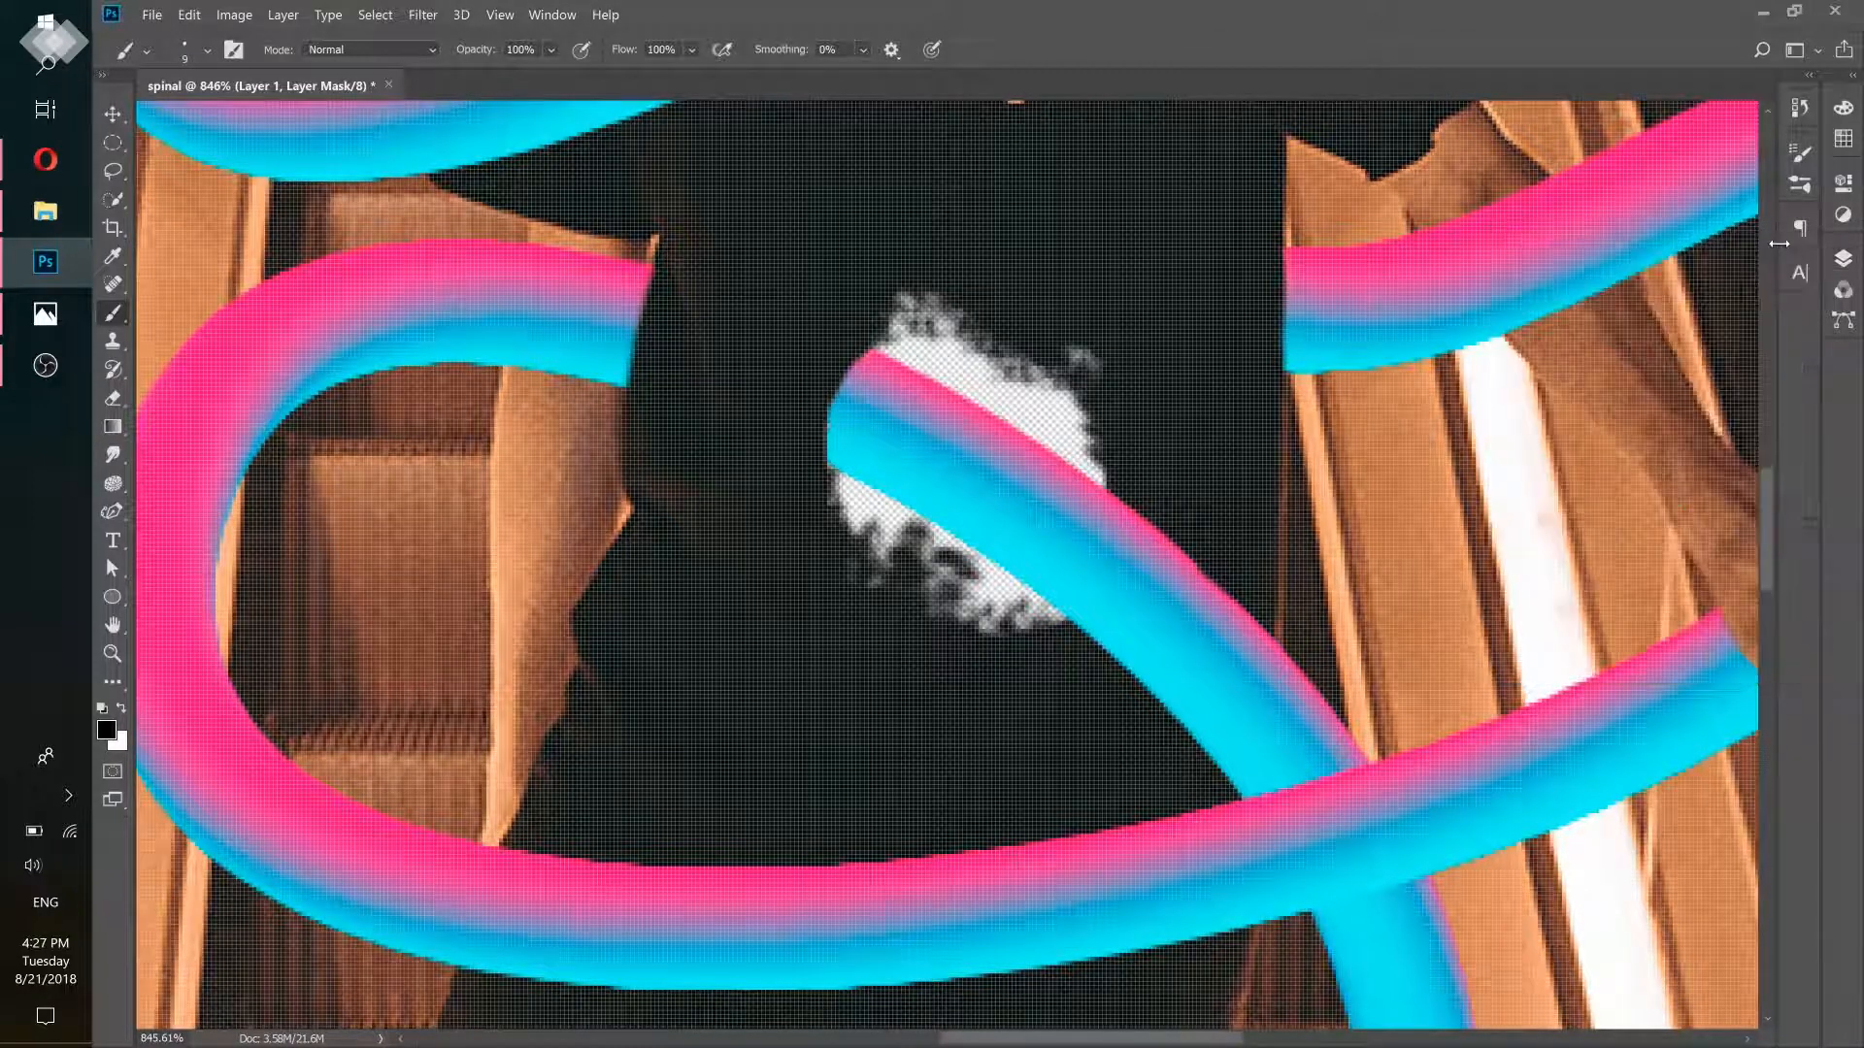
{"action": "left_click", "coordinate": [1800, 152]}
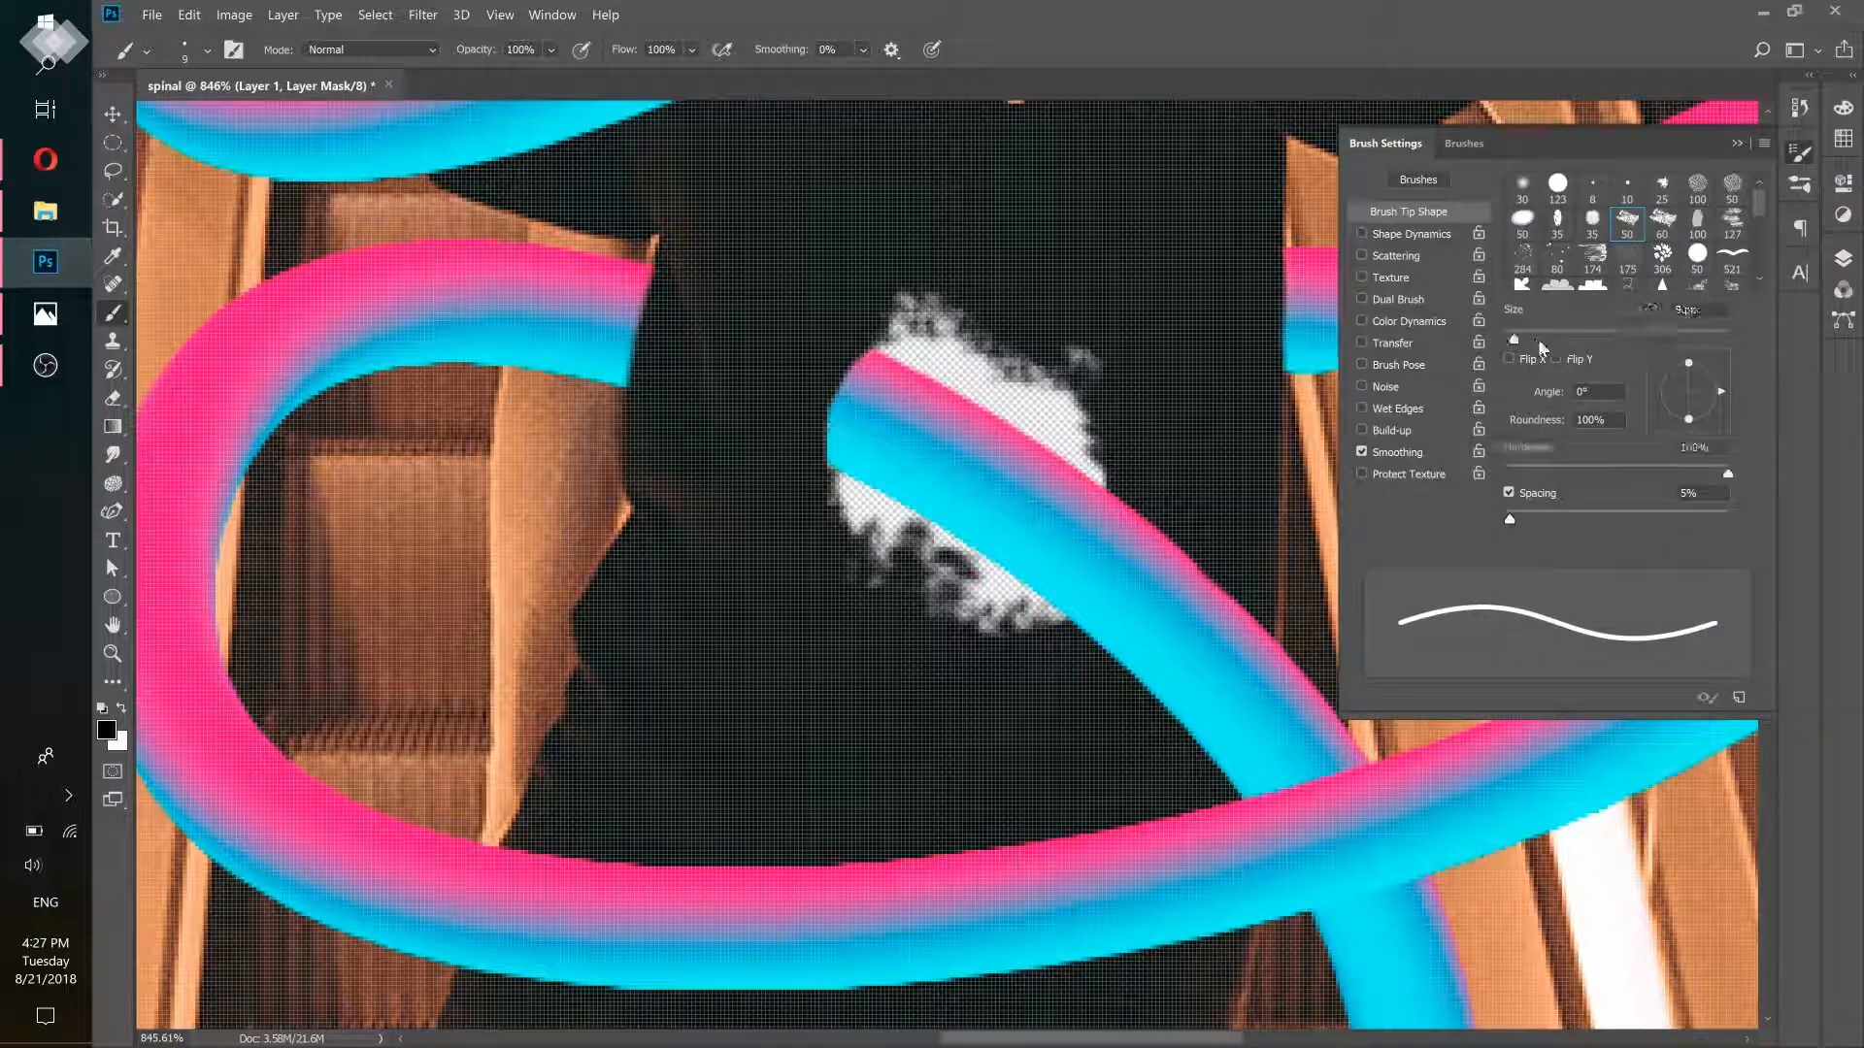
{"action": "left_click", "coordinate": [1845, 260]}
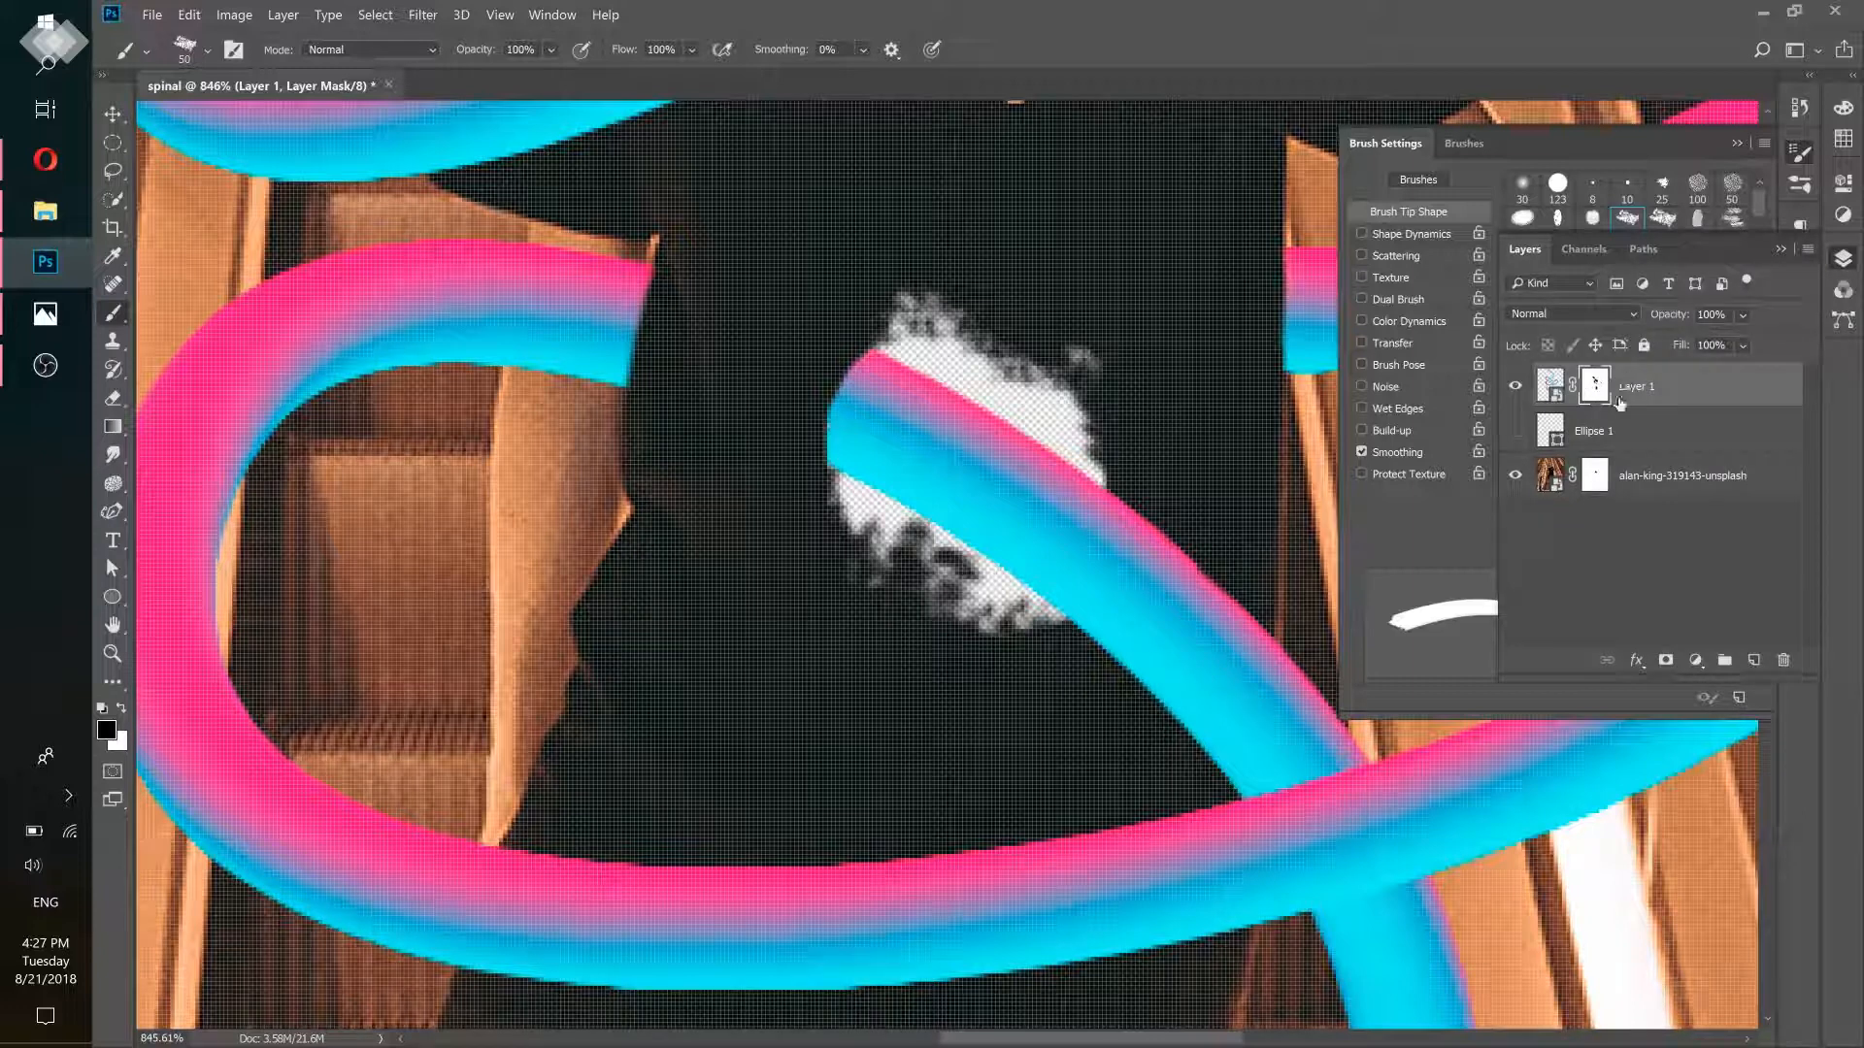
{"action": "left_click", "coordinate": [775, 346]}
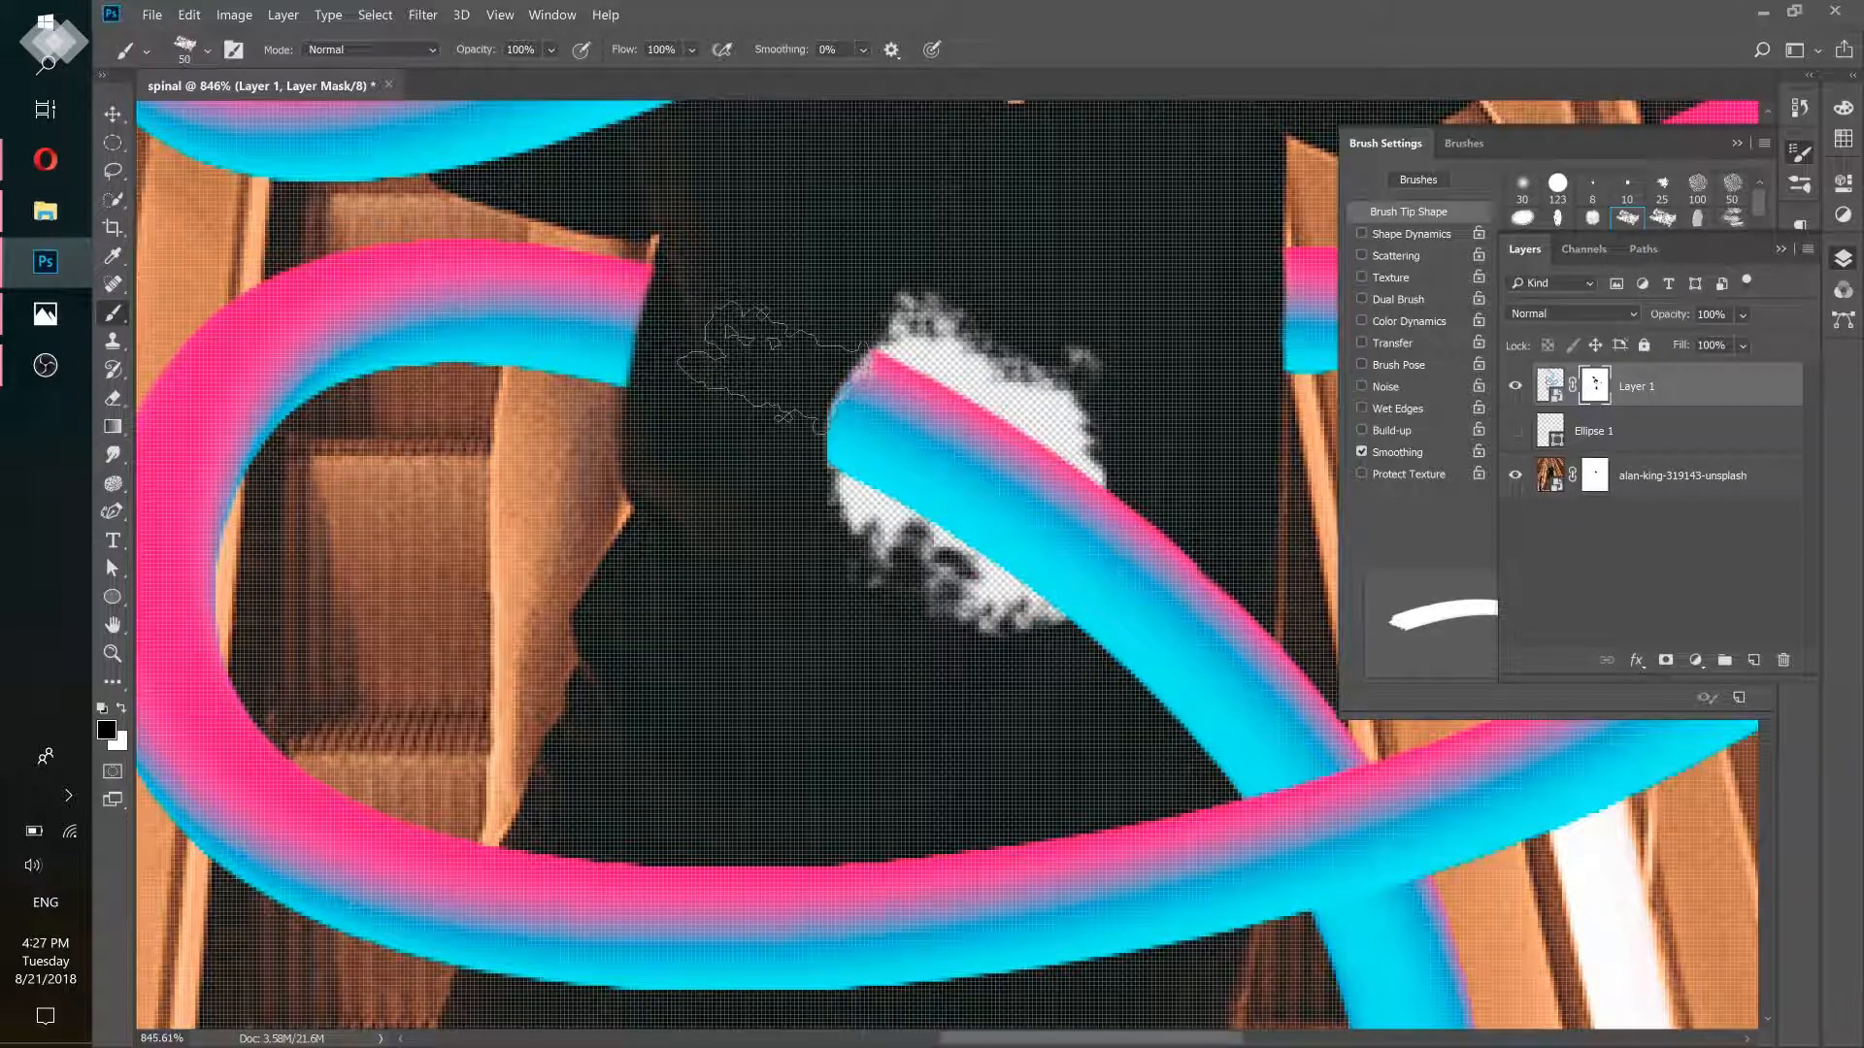
{"action": "left_click", "coordinate": [781, 393]}
{"action": "left_click", "coordinate": [788, 400]}
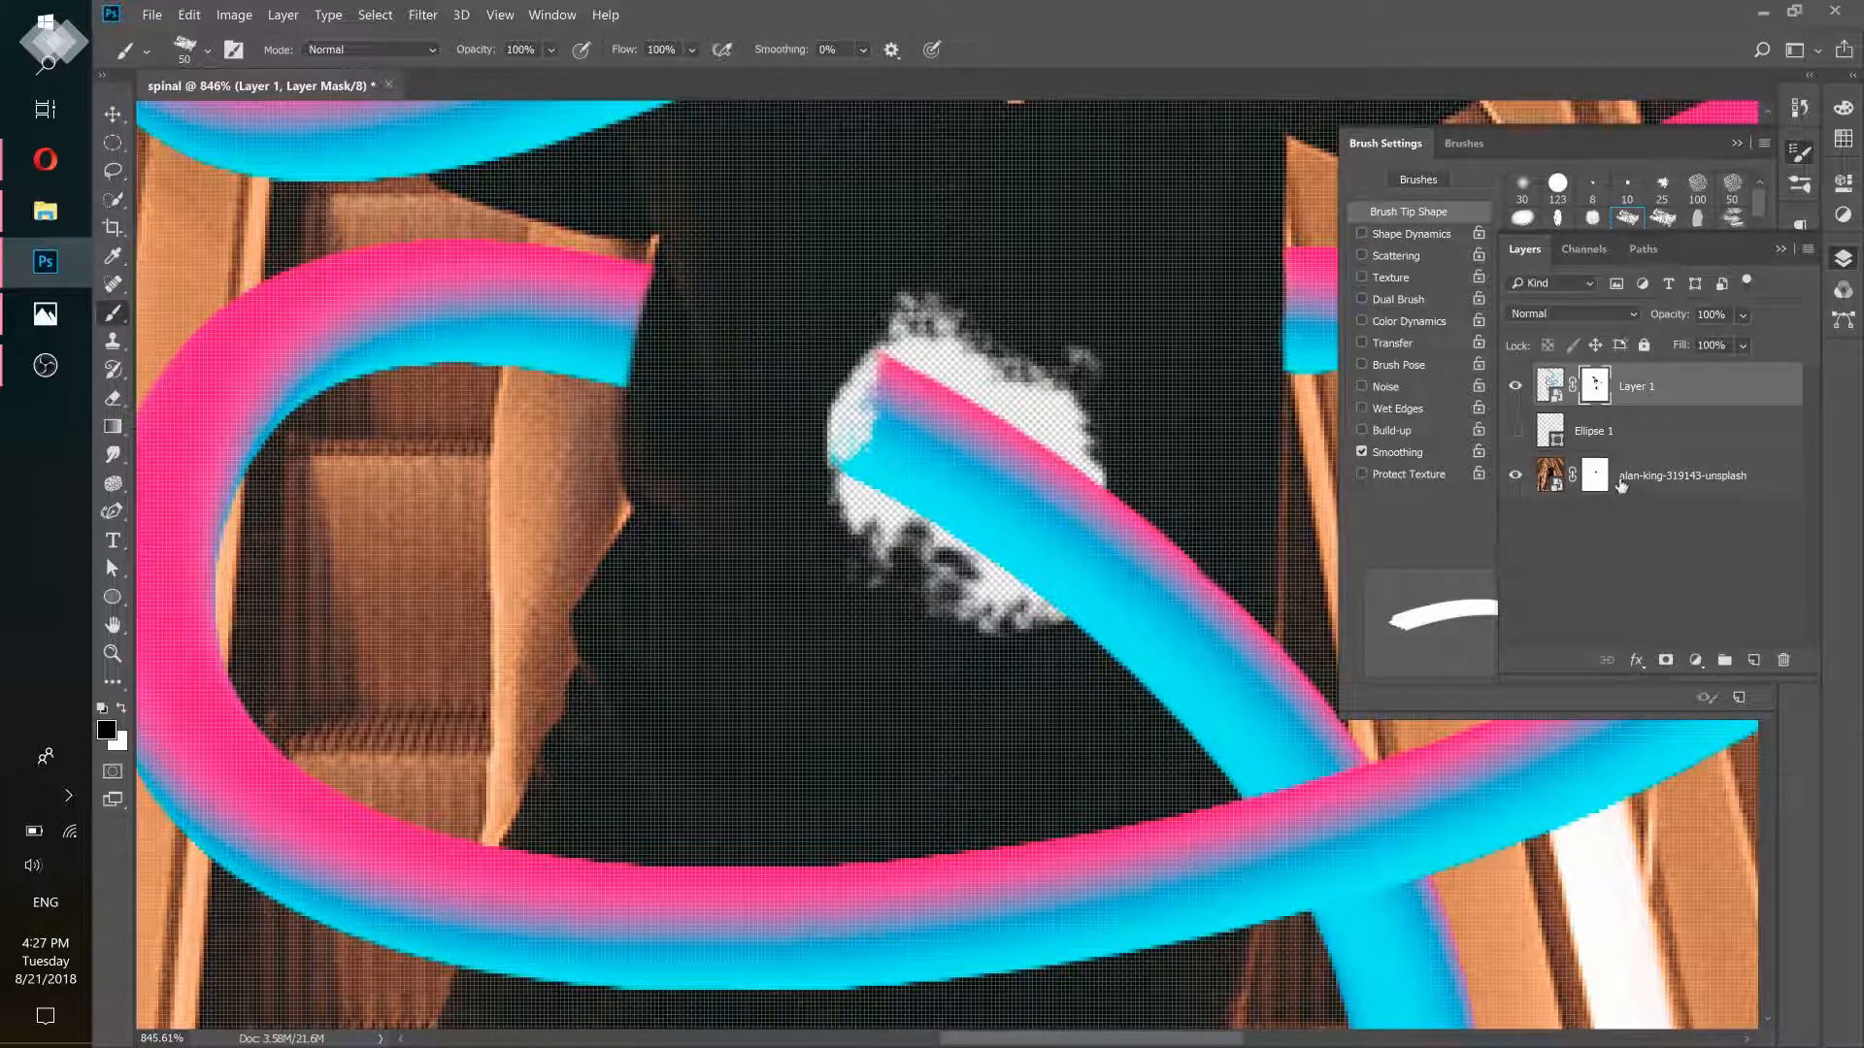
Paint white on the photo layer's mask with the ragged brush to restore torn shirt fabric around the tube's end
{"action": "left_click", "coordinate": [1587, 483]}
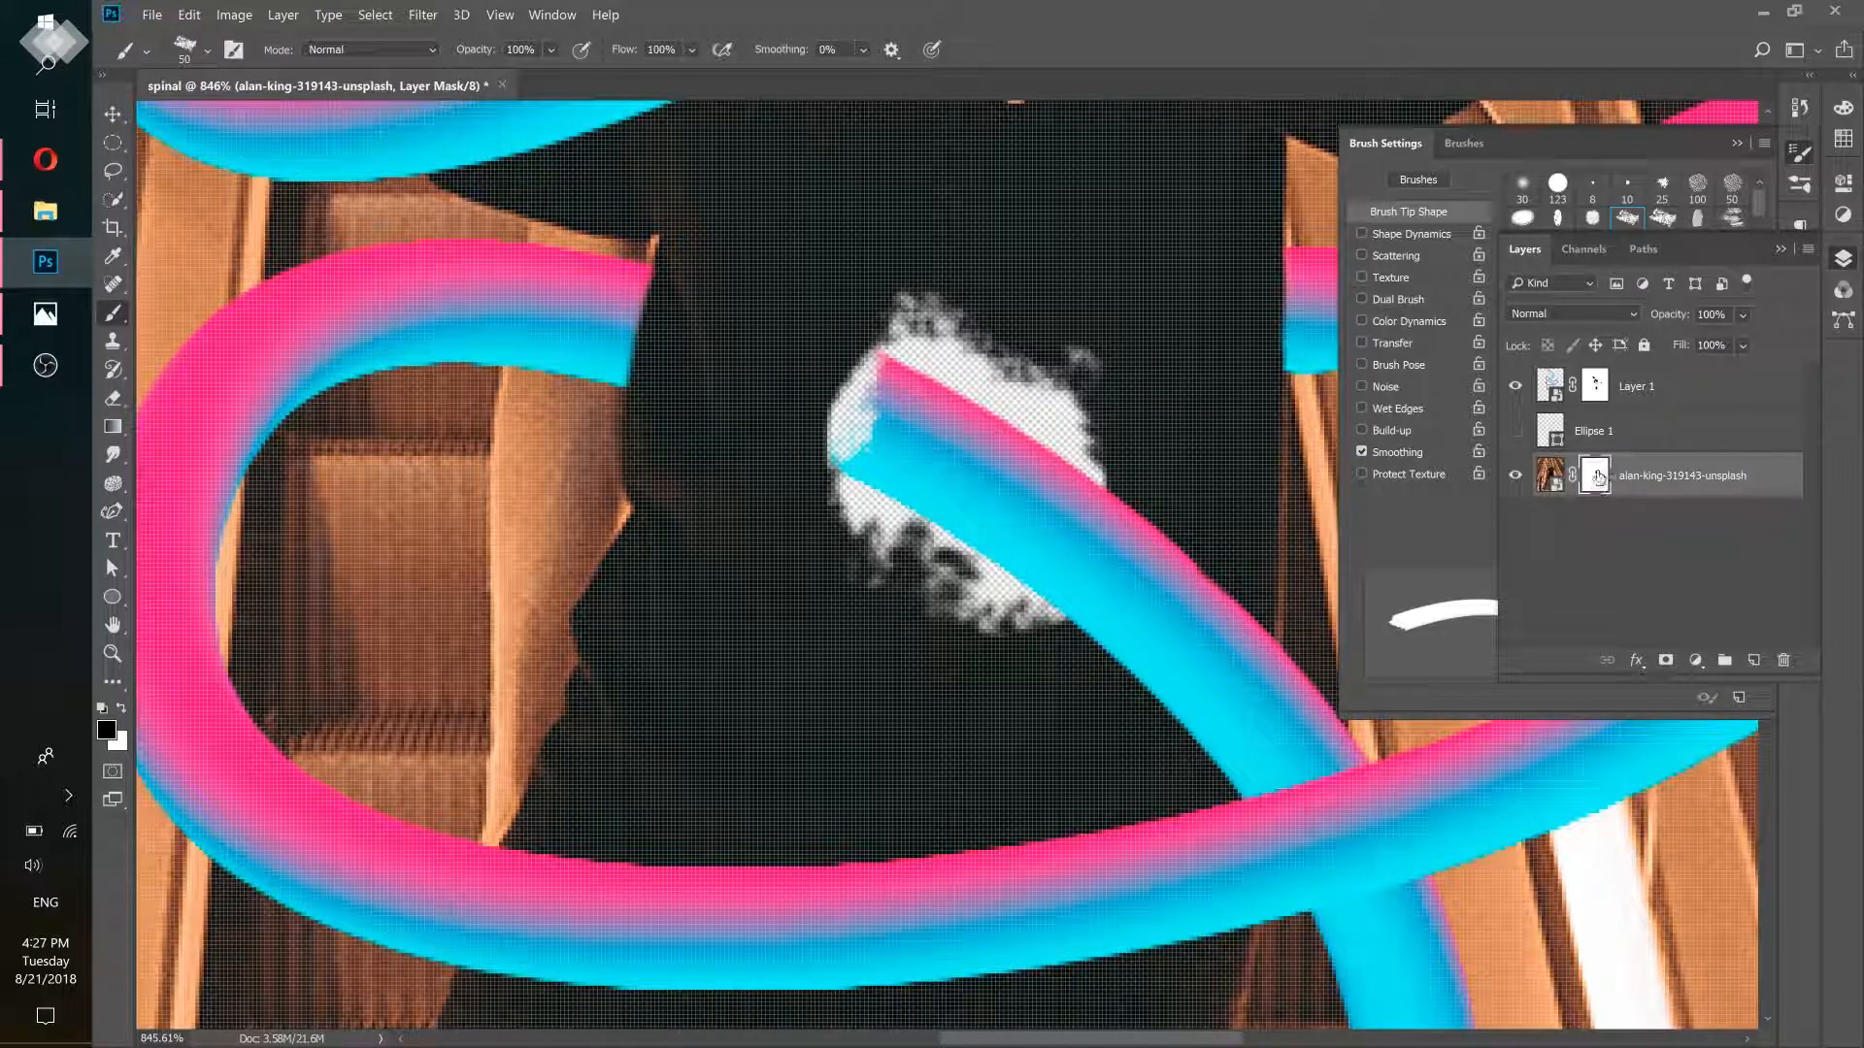
{"action": "left_click", "coordinate": [125, 710]}
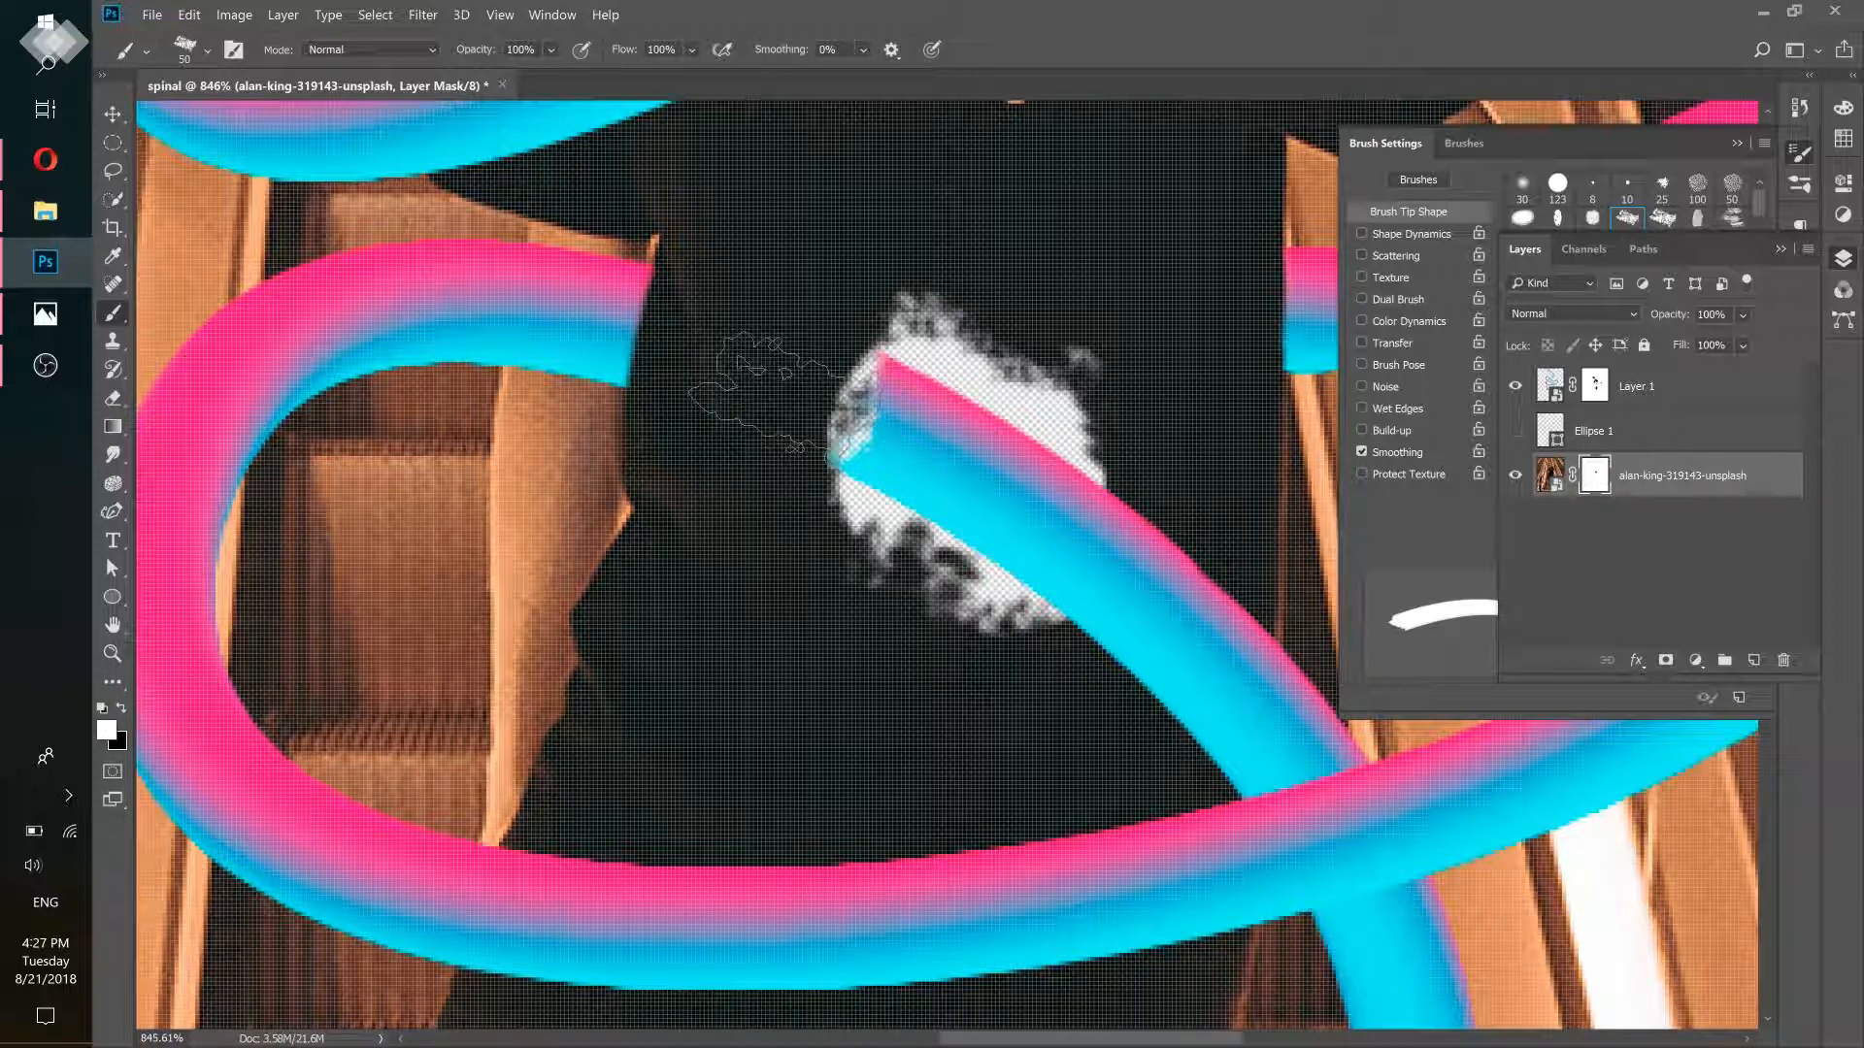
{"action": "left_click", "coordinate": [805, 406]}
{"action": "left_click", "coordinate": [772, 396]}
{"action": "left_click", "coordinate": [774, 412]}
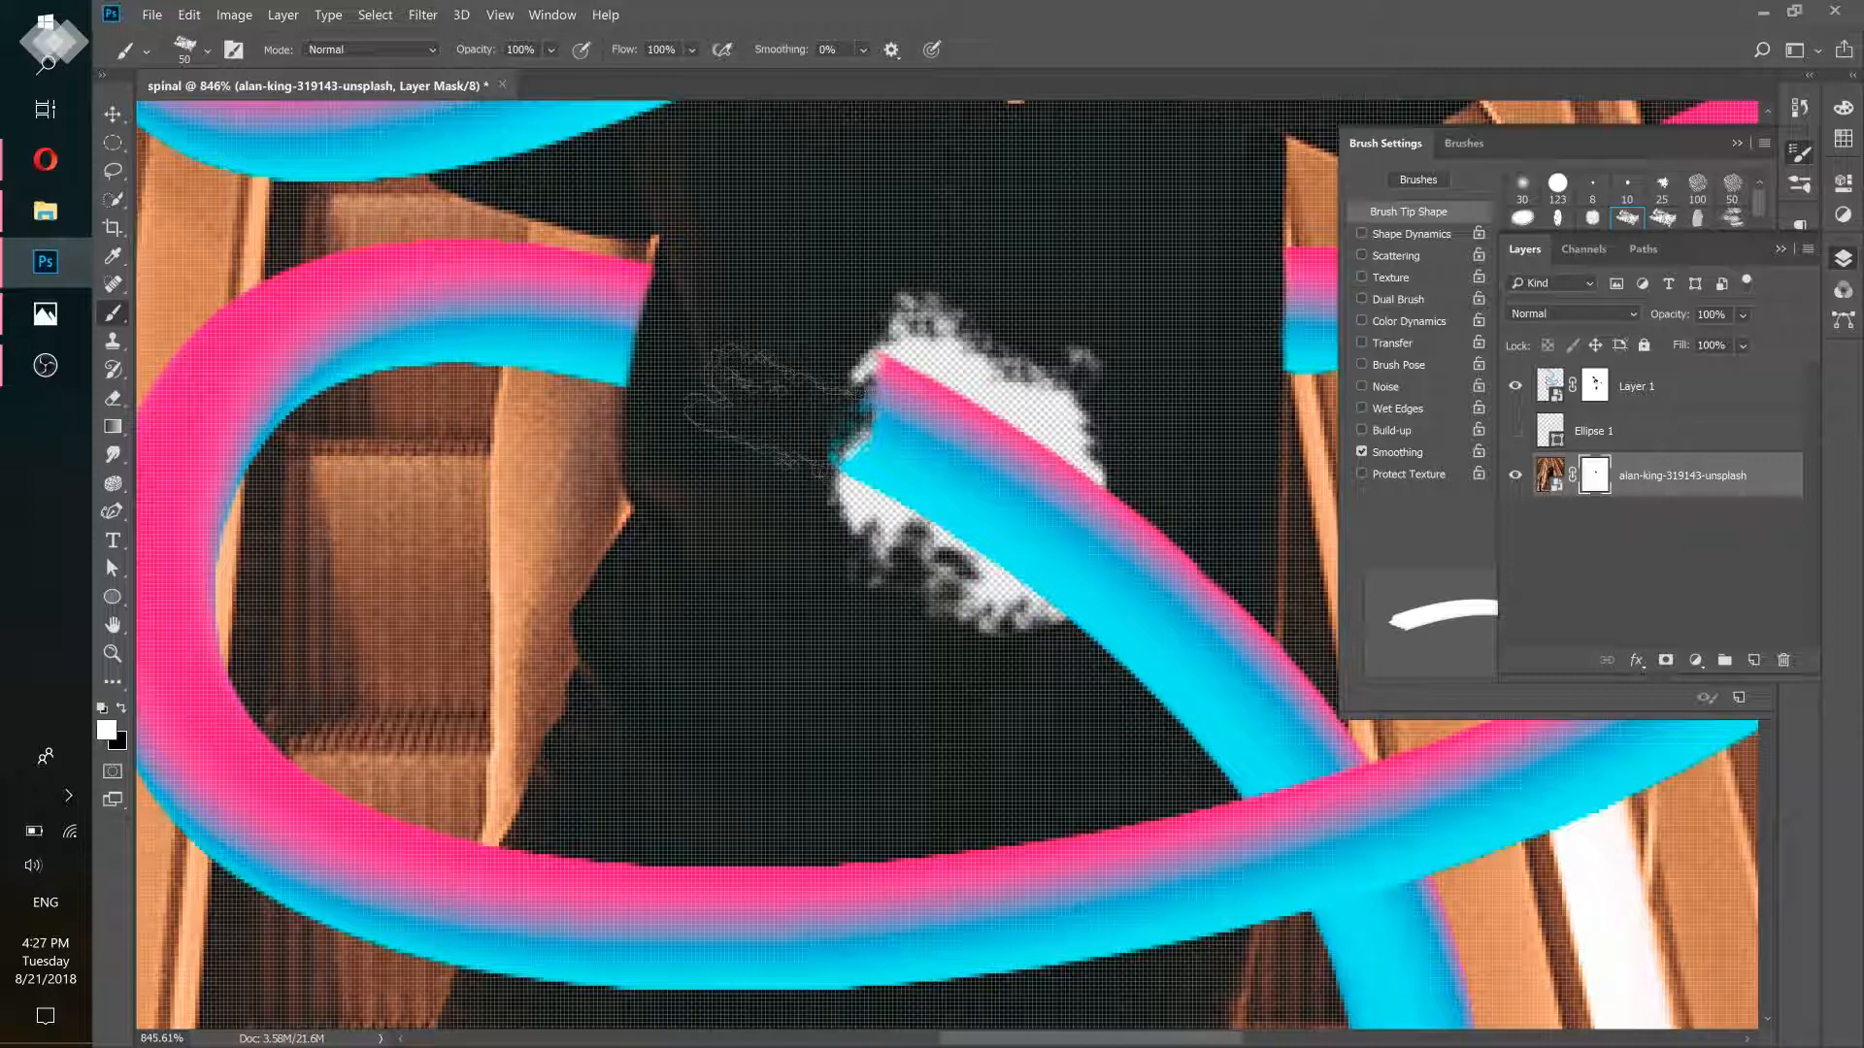
{"action": "left_click", "coordinate": [757, 384]}
{"action": "left_click", "coordinate": [788, 357]}
{"action": "left_click", "coordinate": [779, 351]}
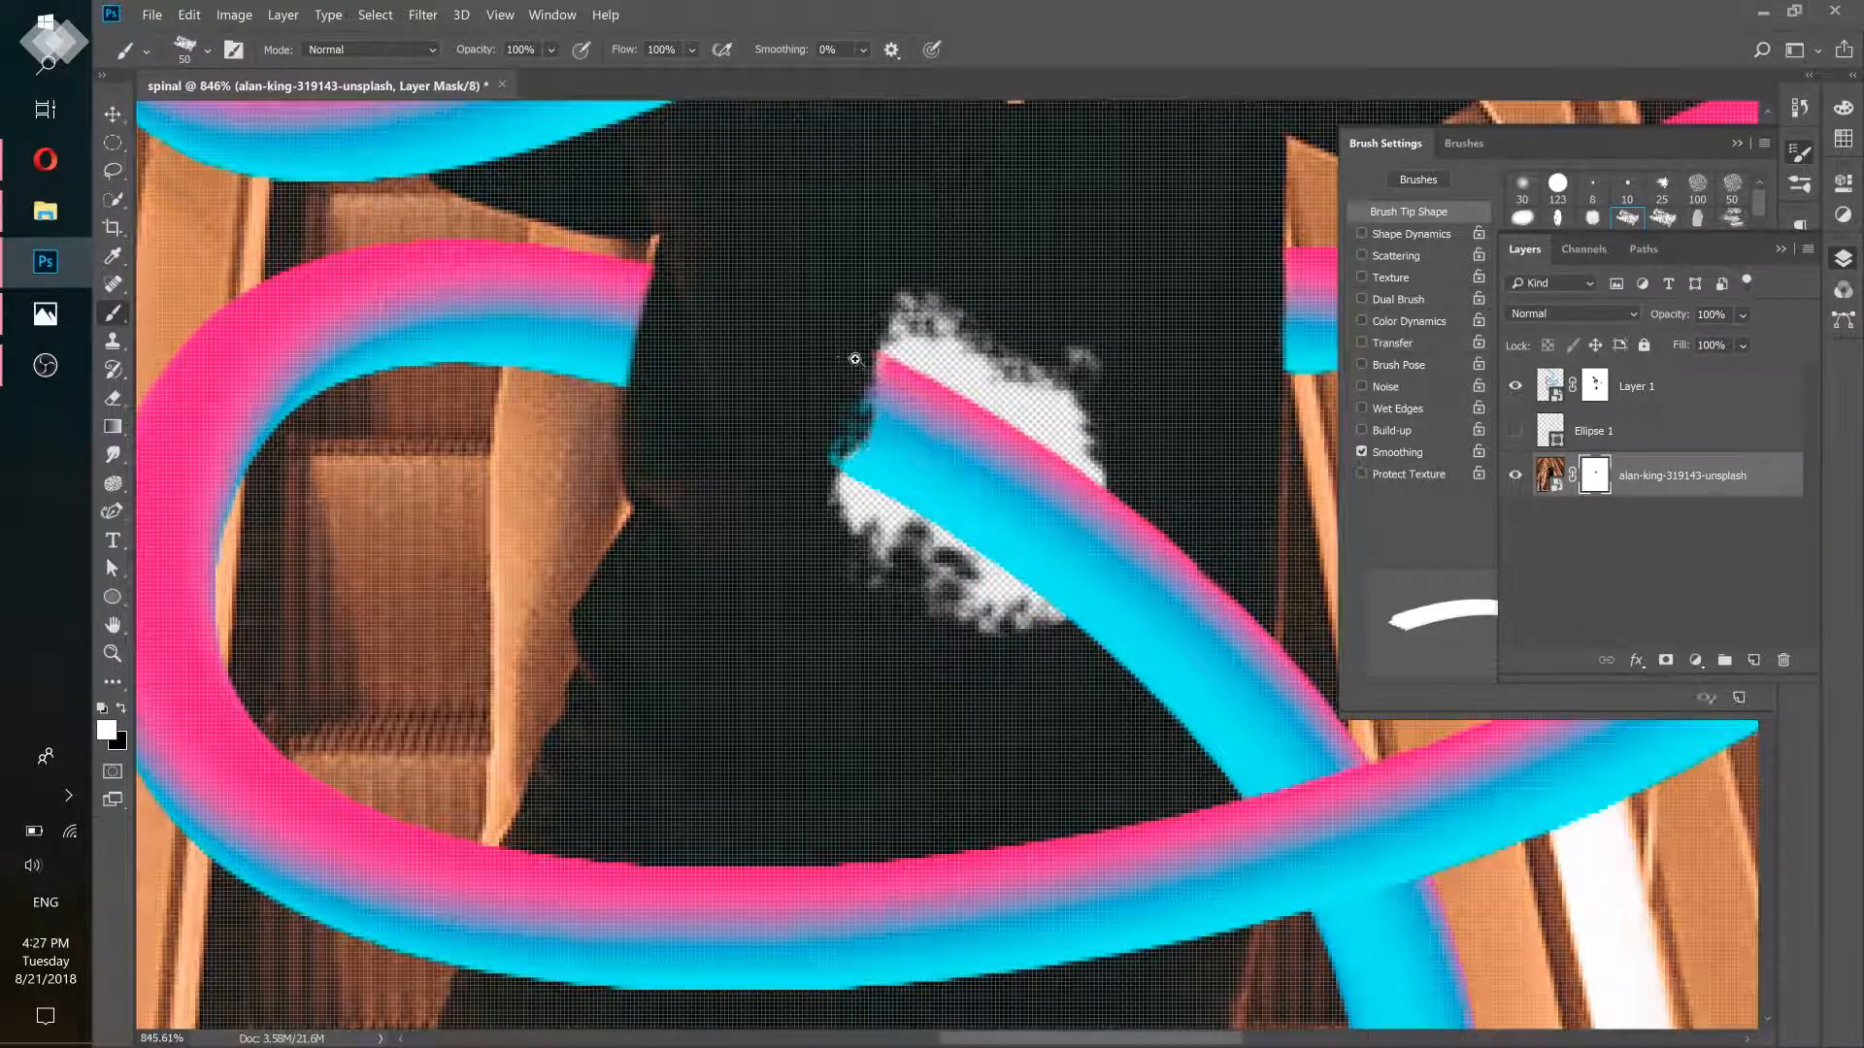
Switch back to the hard round brush tip and reduce its size to 8 px for detail work at the tube's end
{"action": "left_click_drag", "start_coordinate": [861, 364], "coordinate": [913, 384]}
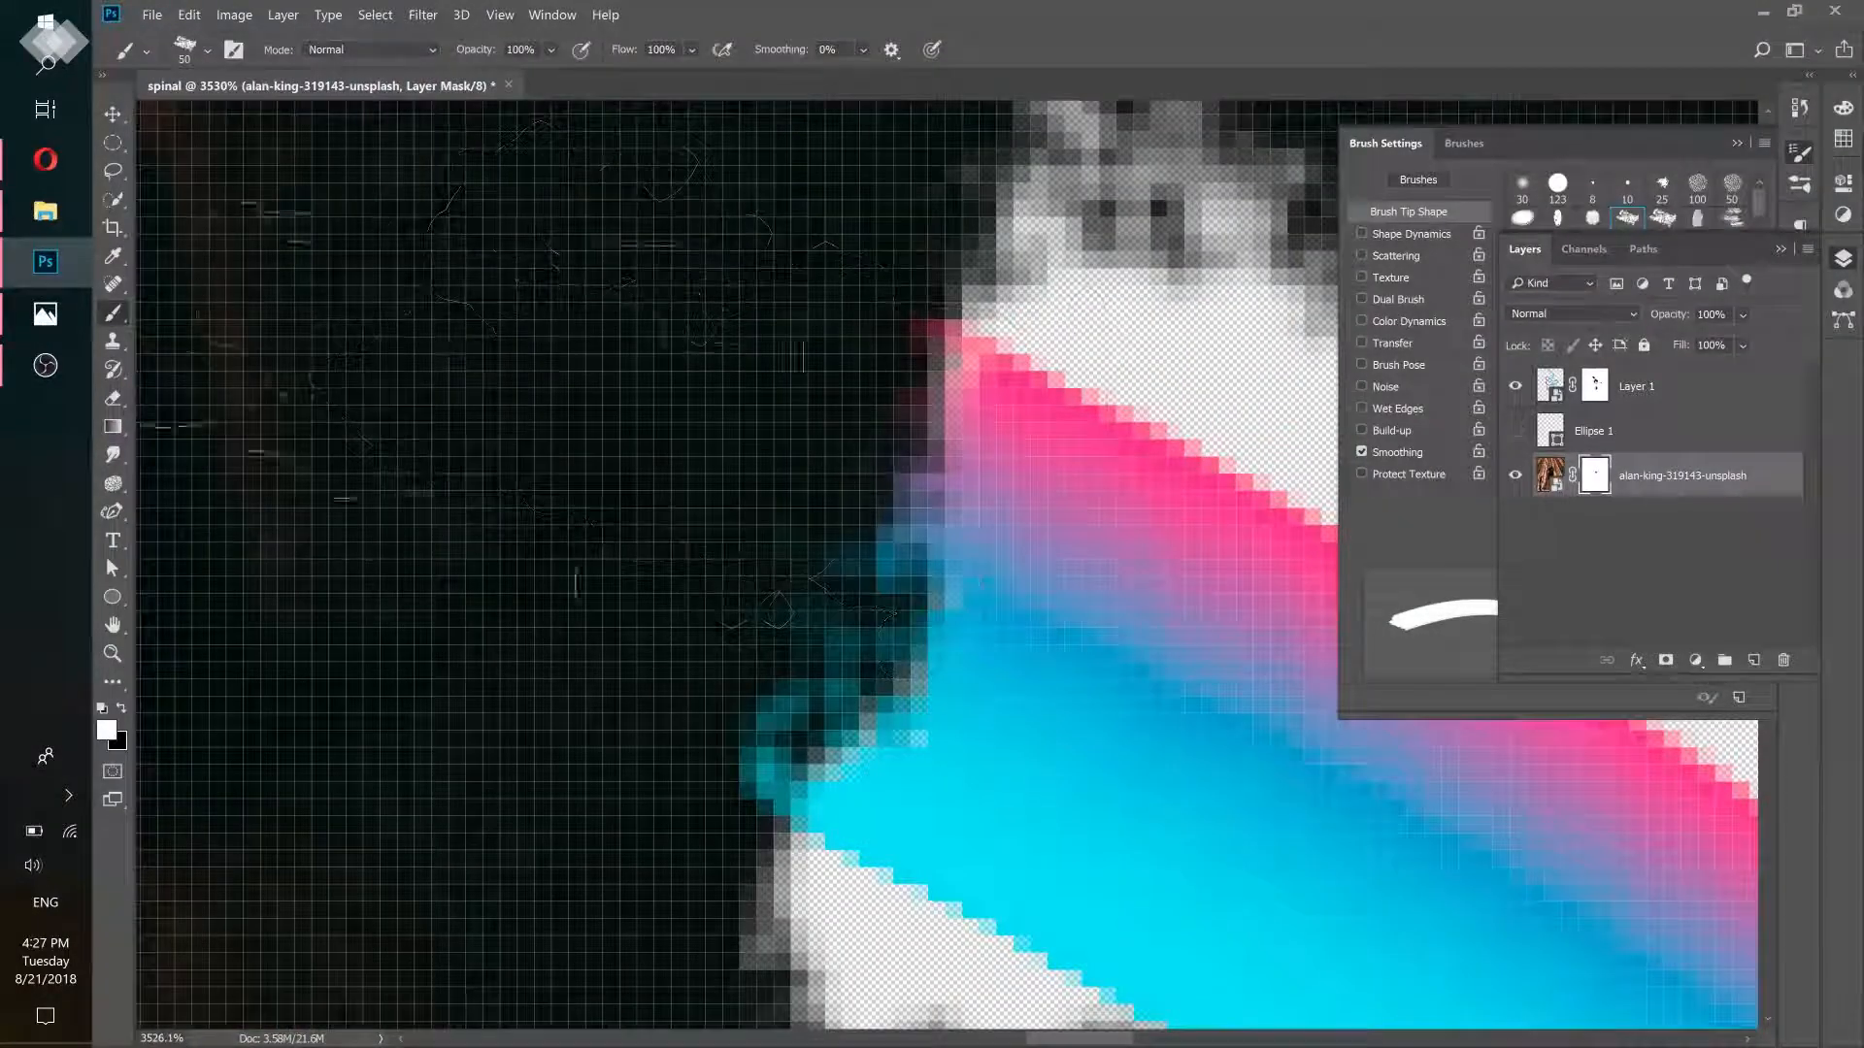
{"action": "left_click", "coordinate": [209, 50]}
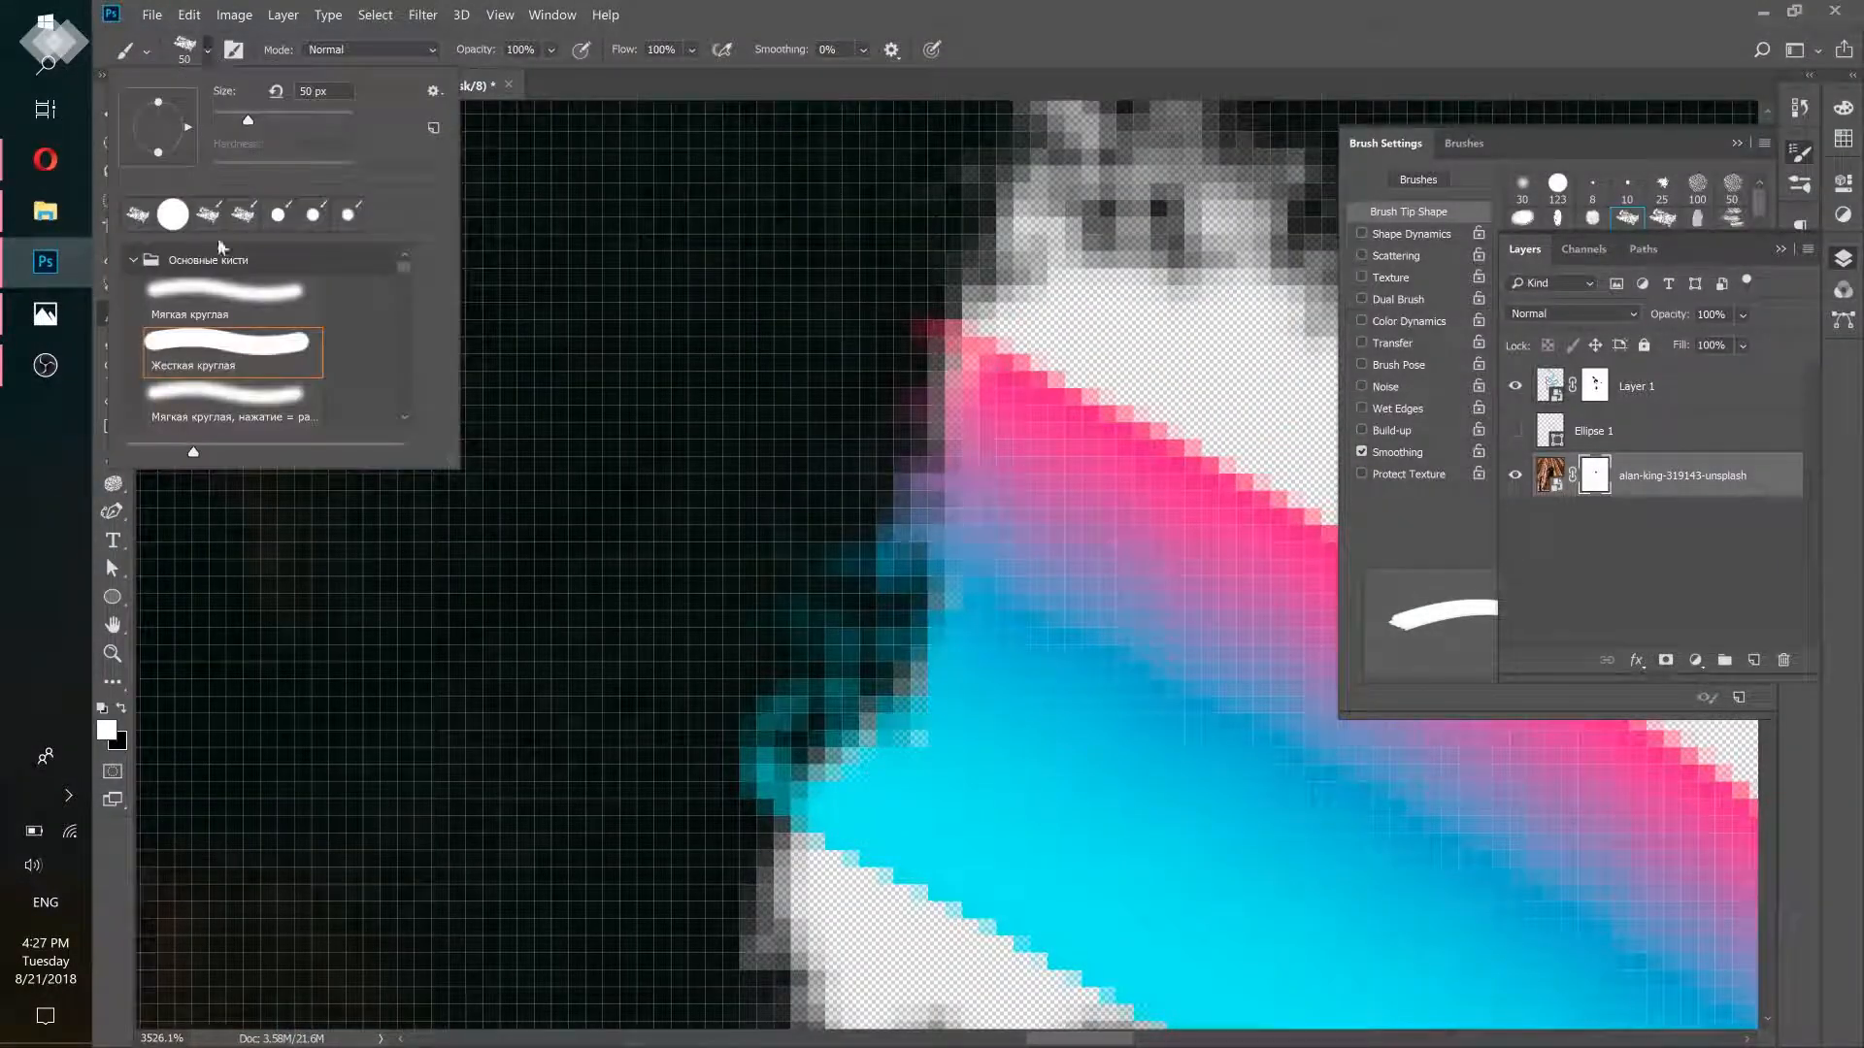
{"action": "double_click", "coordinate": [170, 221]}
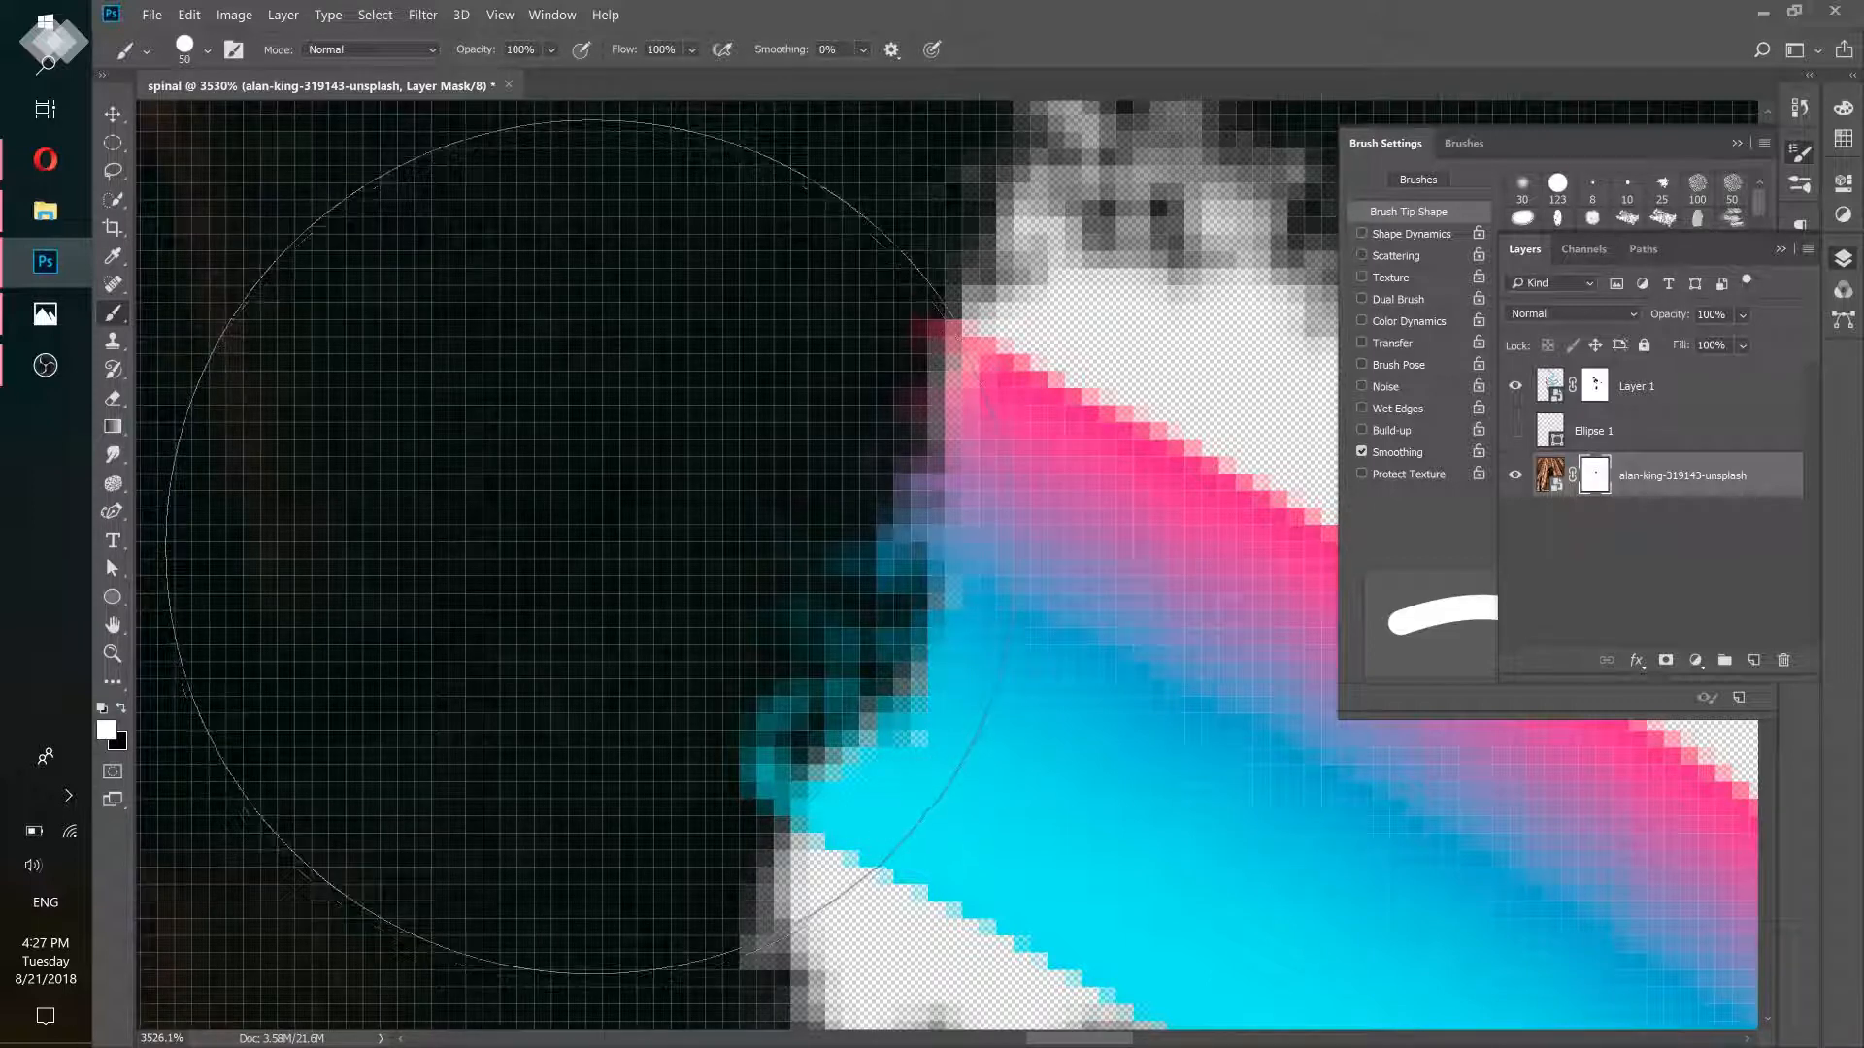
{"action": "key", "text": "bracketleft"}
{"action": "key", "text": "bracketleft"}
{"action": "key", "text": "bracketleft"}
{"action": "key", "text": "bracketleft"}
{"action": "key", "text": "bracketleft"}
{"action": "key", "text": "bracketleft"}
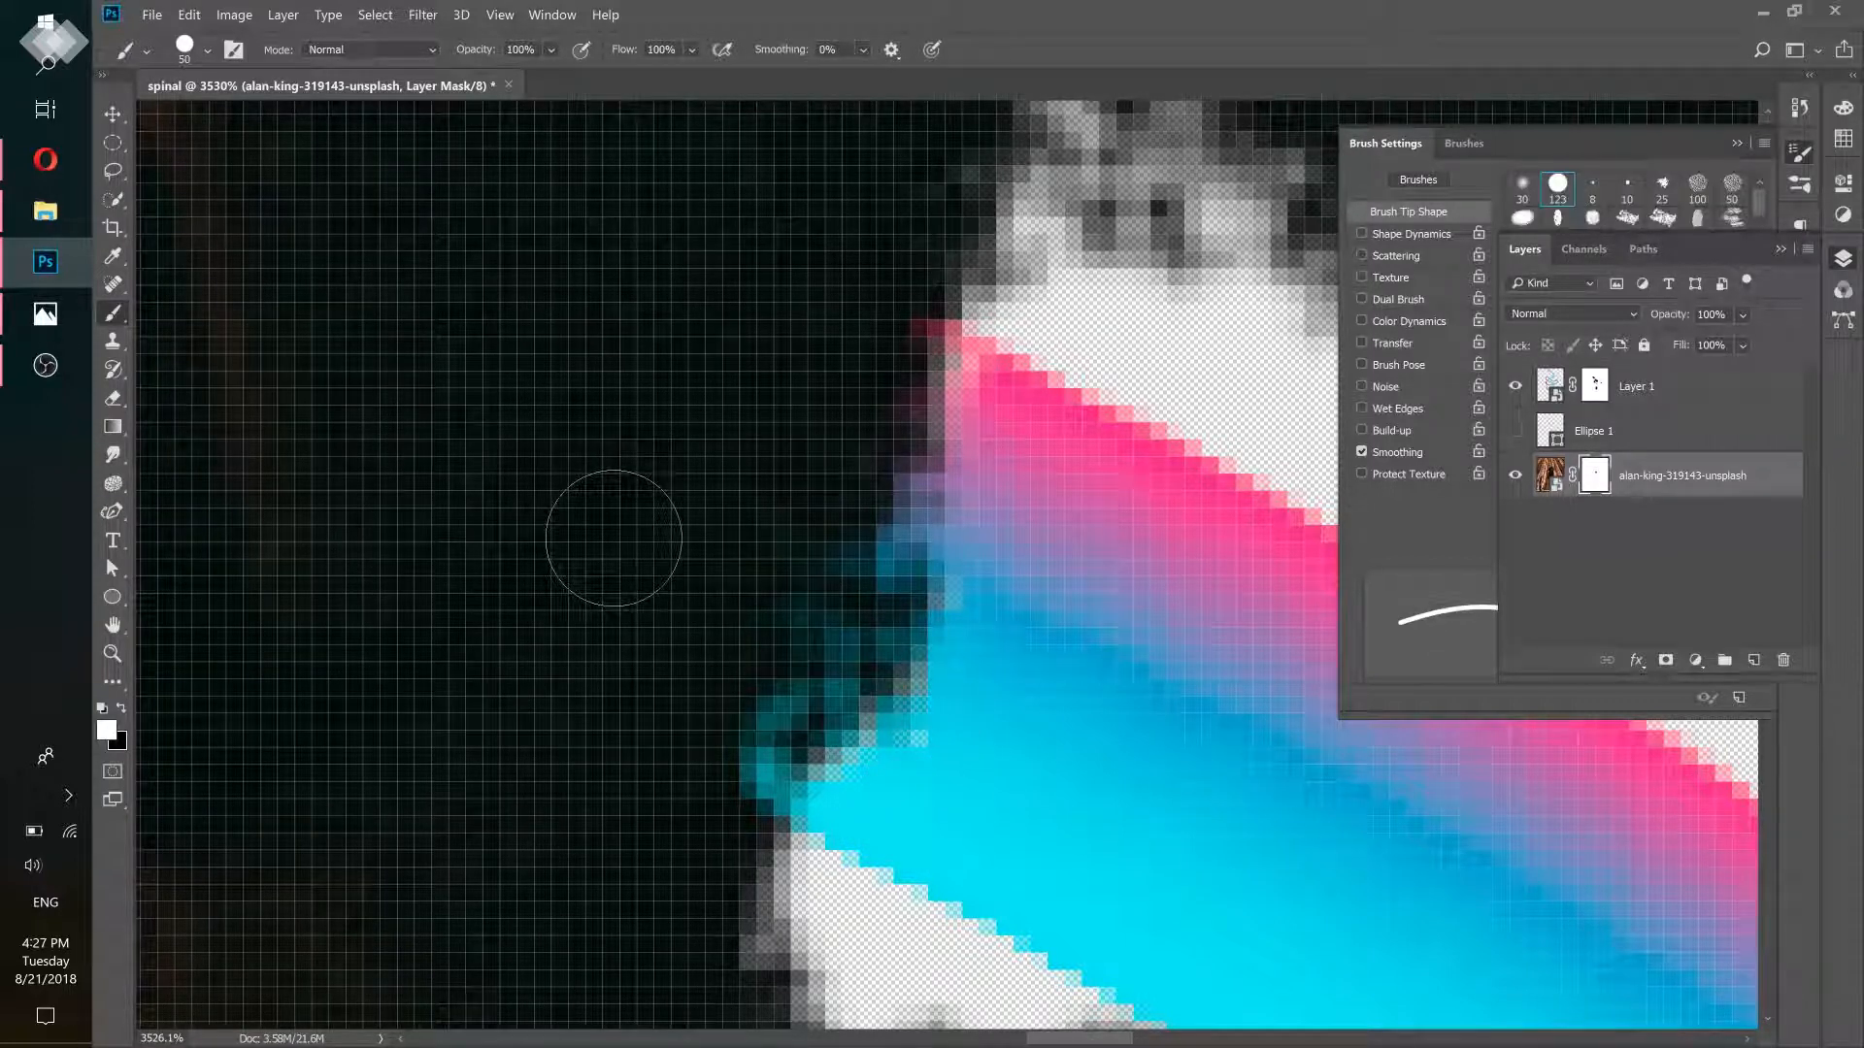
{"action": "key", "text": "bracketleft"}
{"action": "key", "text": "bracketleft"}
{"action": "key", "text": "bracketleft"}
{"action": "key", "text": "bracketleft"}
{"action": "key", "text": "bracketleft"}
{"action": "key", "text": "bracketleft"}
Paint black on Layer 1's mask to remove the blue and pink tube remnants over the shirt beside the hole
{"action": "left_click", "coordinate": [1597, 384]}
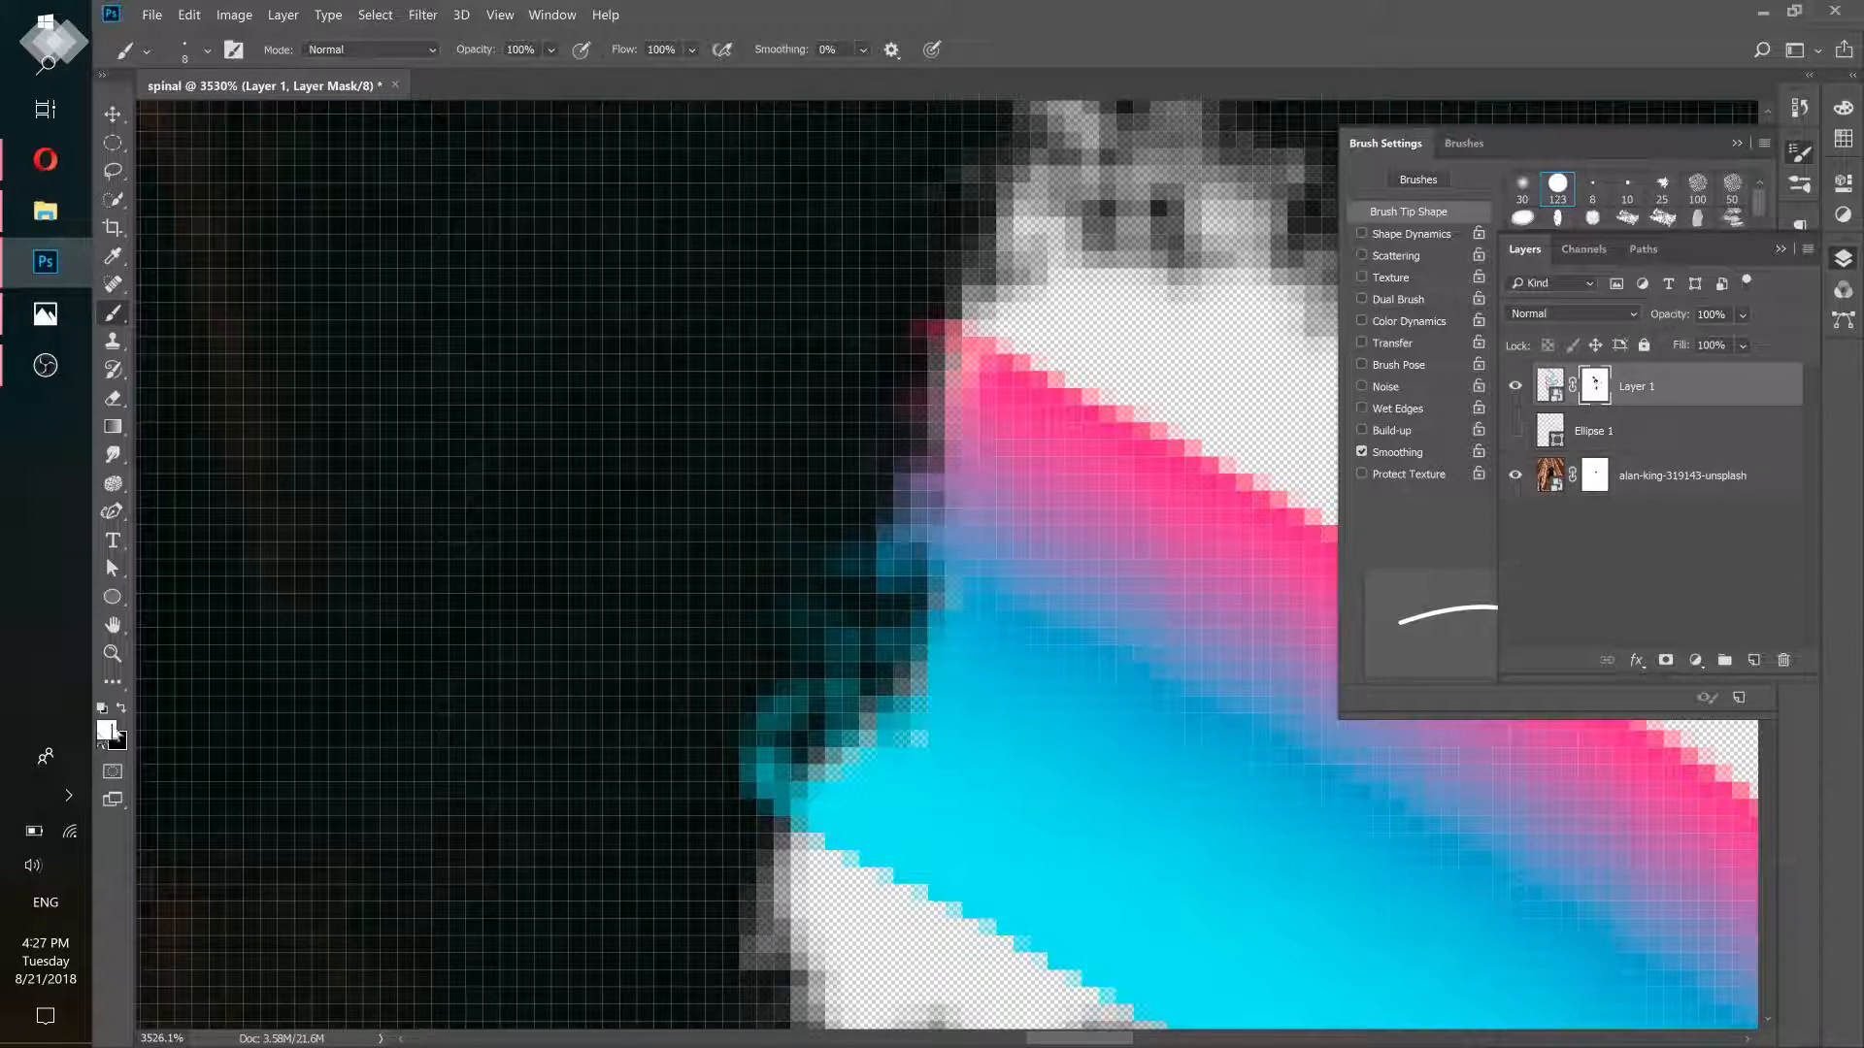
{"action": "left_click", "coordinate": [122, 710]}
{"action": "mouse_move", "coordinate": [724, 706]}
{"action": "left_mouse_down"}
{"action": "mouse_move", "coordinate": [816, 632]}
{"action": "mouse_move", "coordinate": [859, 549]}
{"action": "mouse_move", "coordinate": [840, 473]}
{"action": "mouse_move", "coordinate": [753, 642]}
{"action": "mouse_move", "coordinate": [717, 782]}
{"action": "left_mouse_up"}
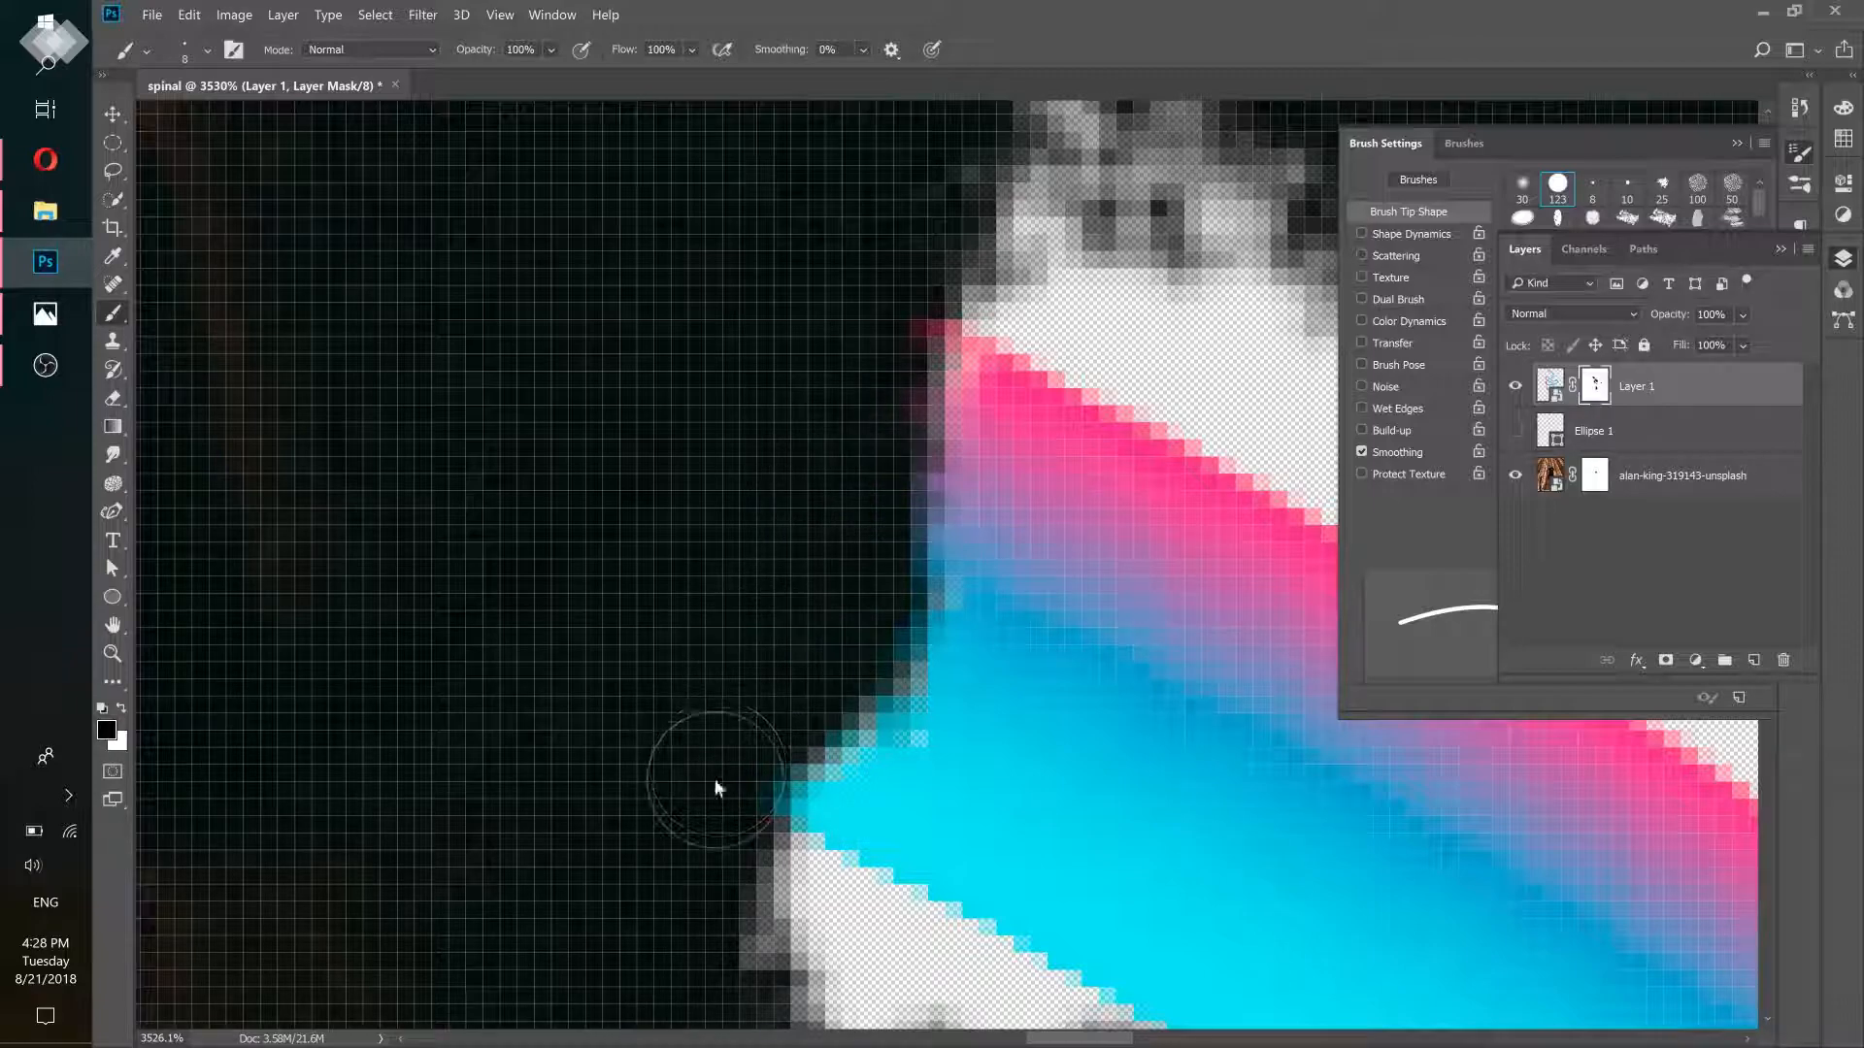
{"action": "key", "text": "ctrl+space"}
{"action": "left_click_drag", "start_coordinate": [716, 596], "coordinate": [627, 600]}
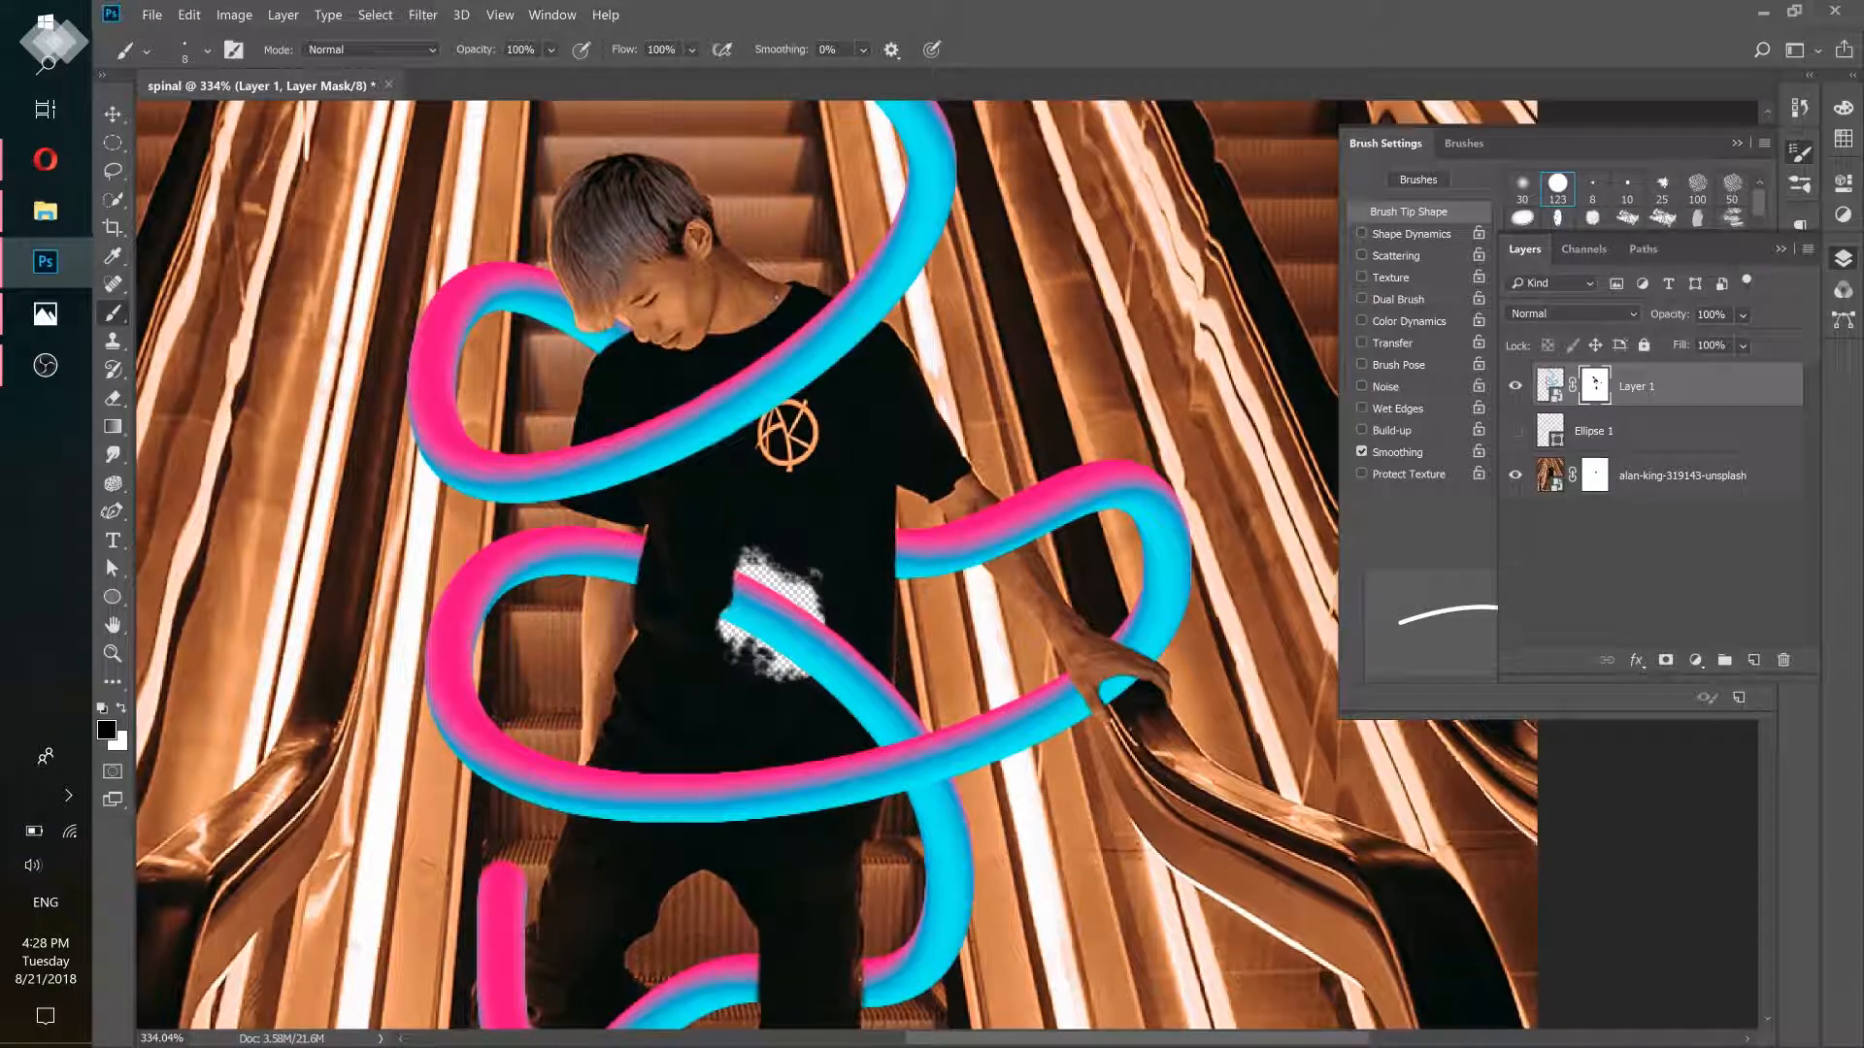
{"action": "left_click_drag", "start_coordinate": [698, 627], "coordinate": [796, 599]}
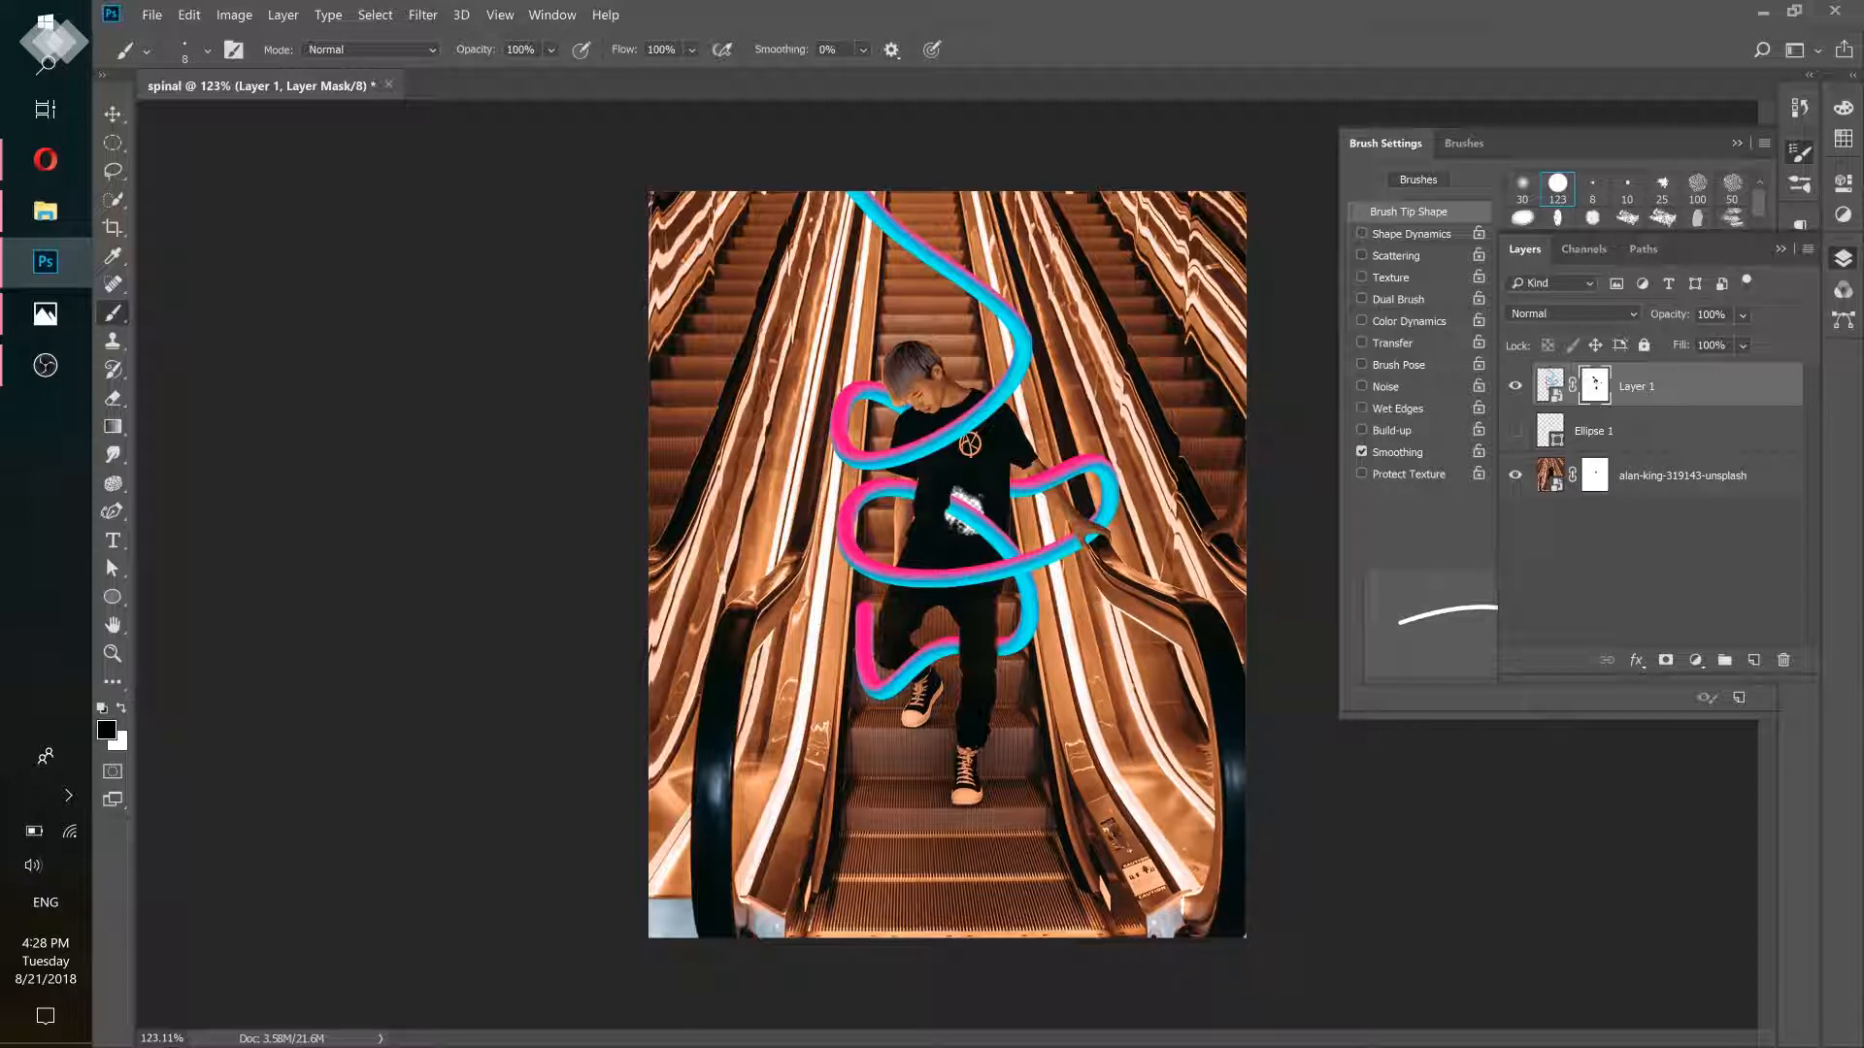
Duplicate the photo layer beneath the original and delete the duplicate's layer mask
{"action": "left_click", "coordinate": [1692, 499]}
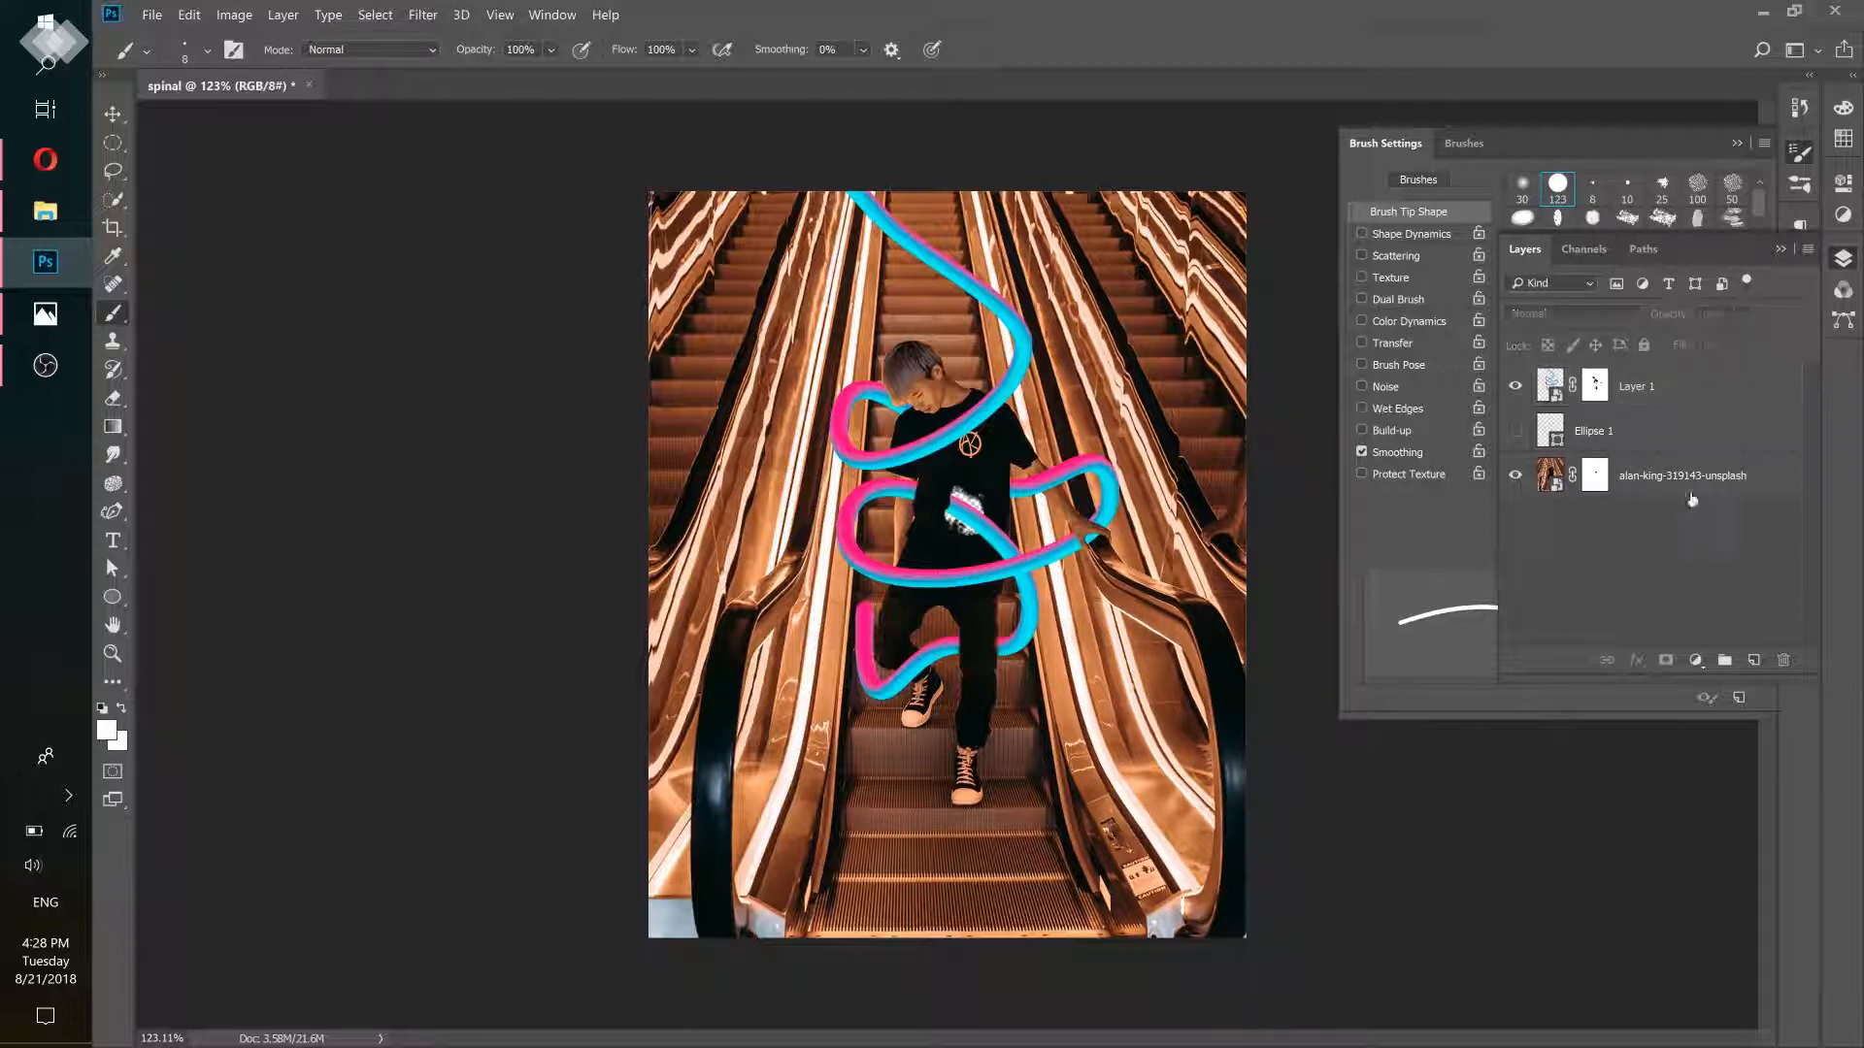
{"action": "left_click", "coordinate": [1651, 483]}
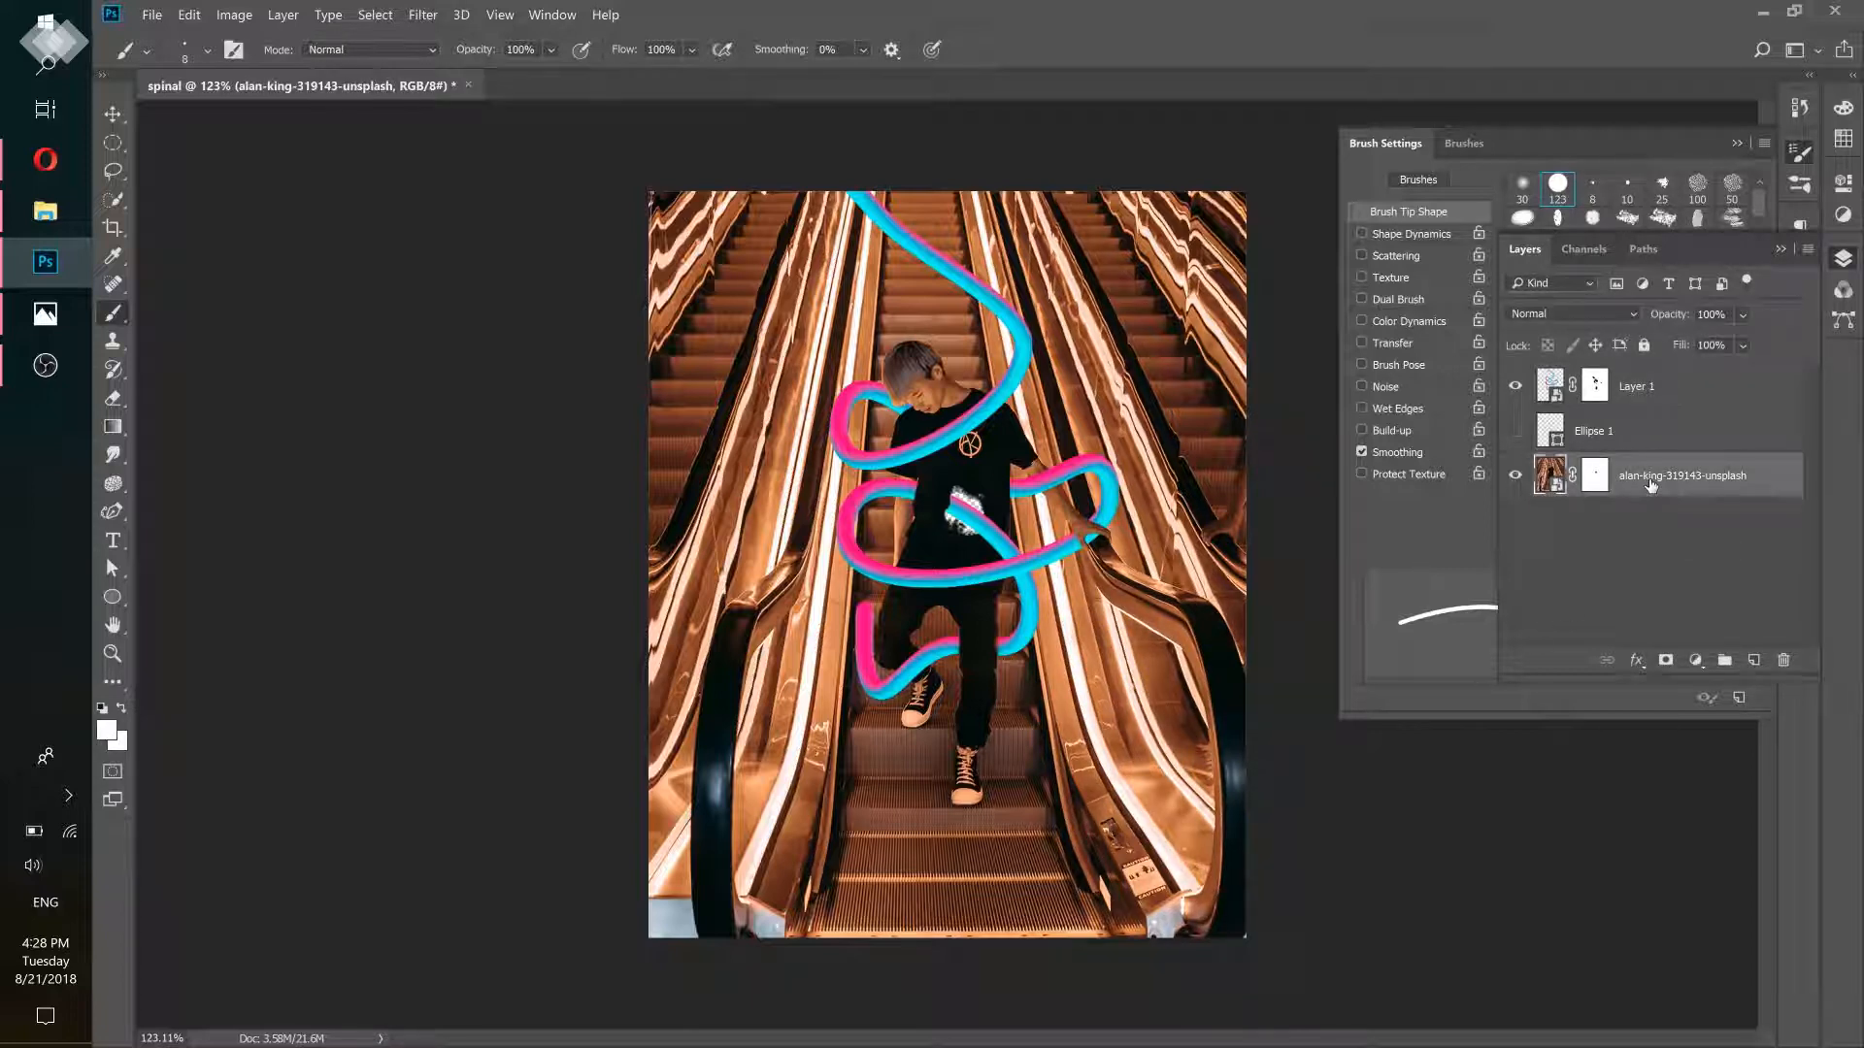
{"action": "left_click_drag", "start_coordinate": [1750, 480], "coordinate": [1737, 549]}
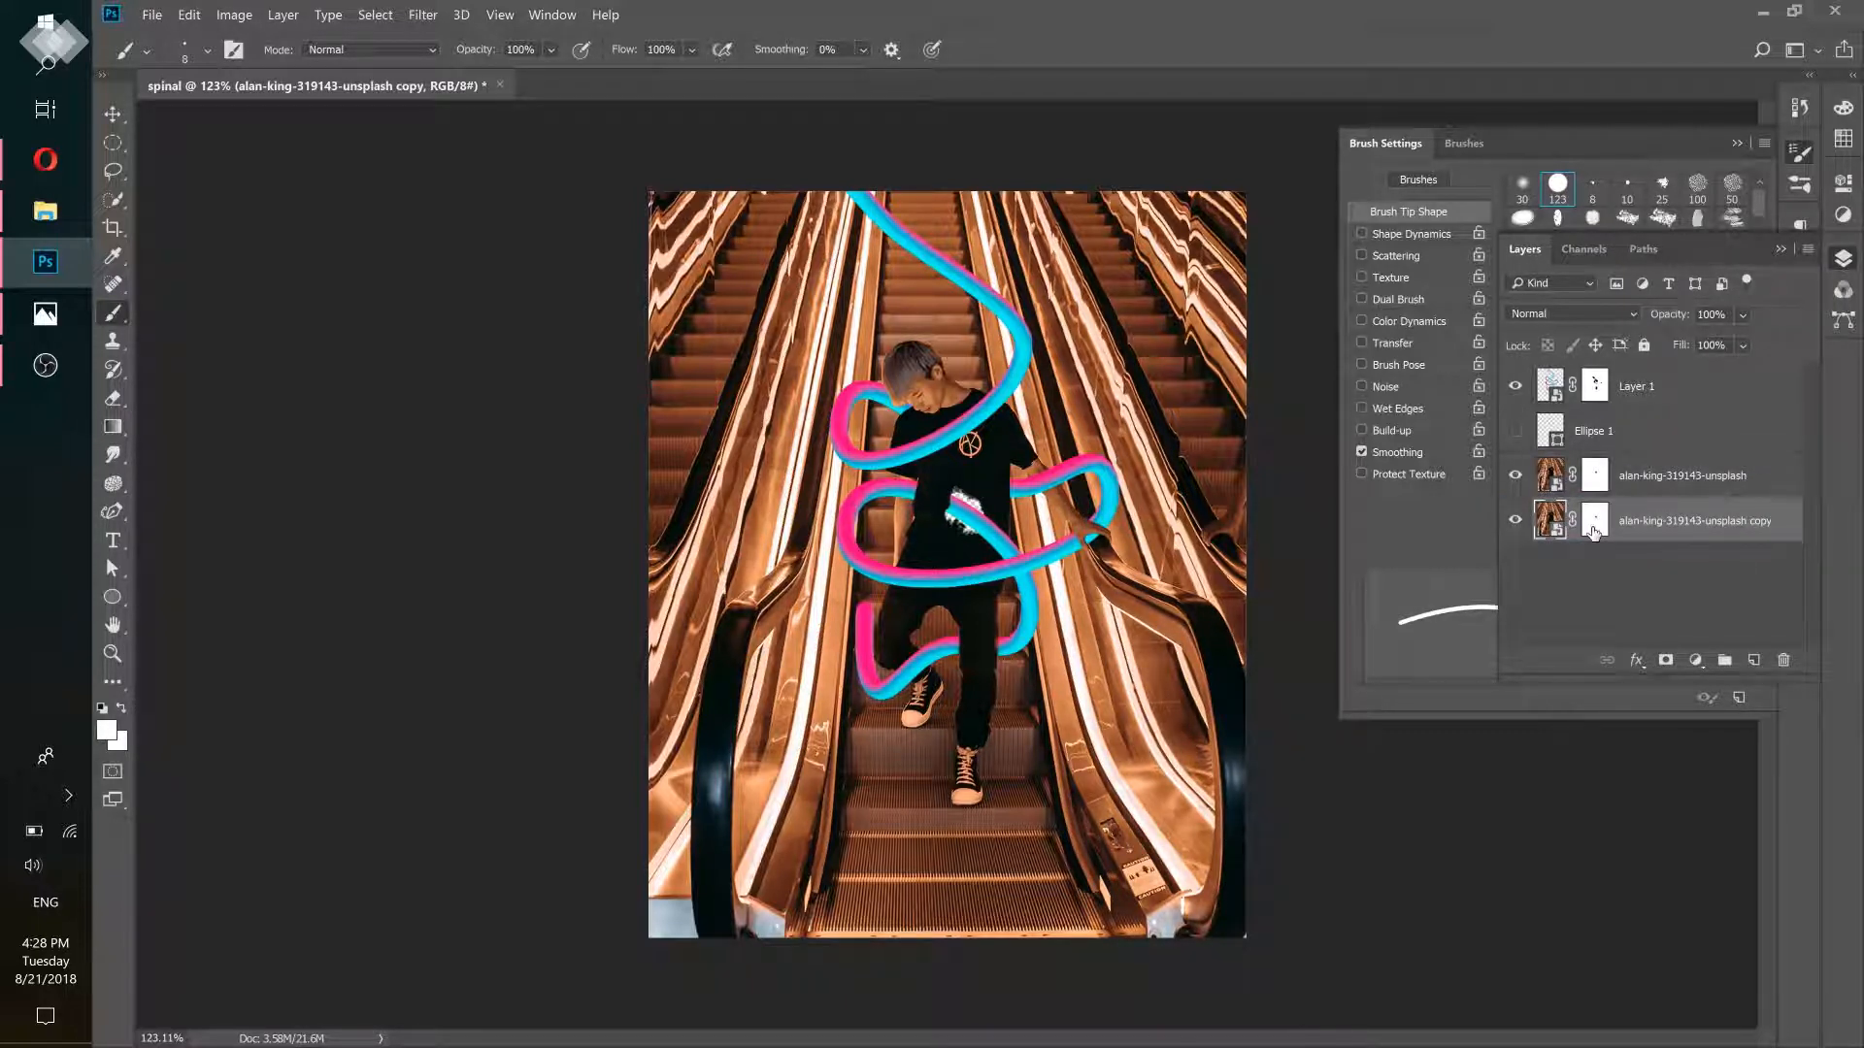
{"action": "left_click", "coordinate": [1597, 525]}
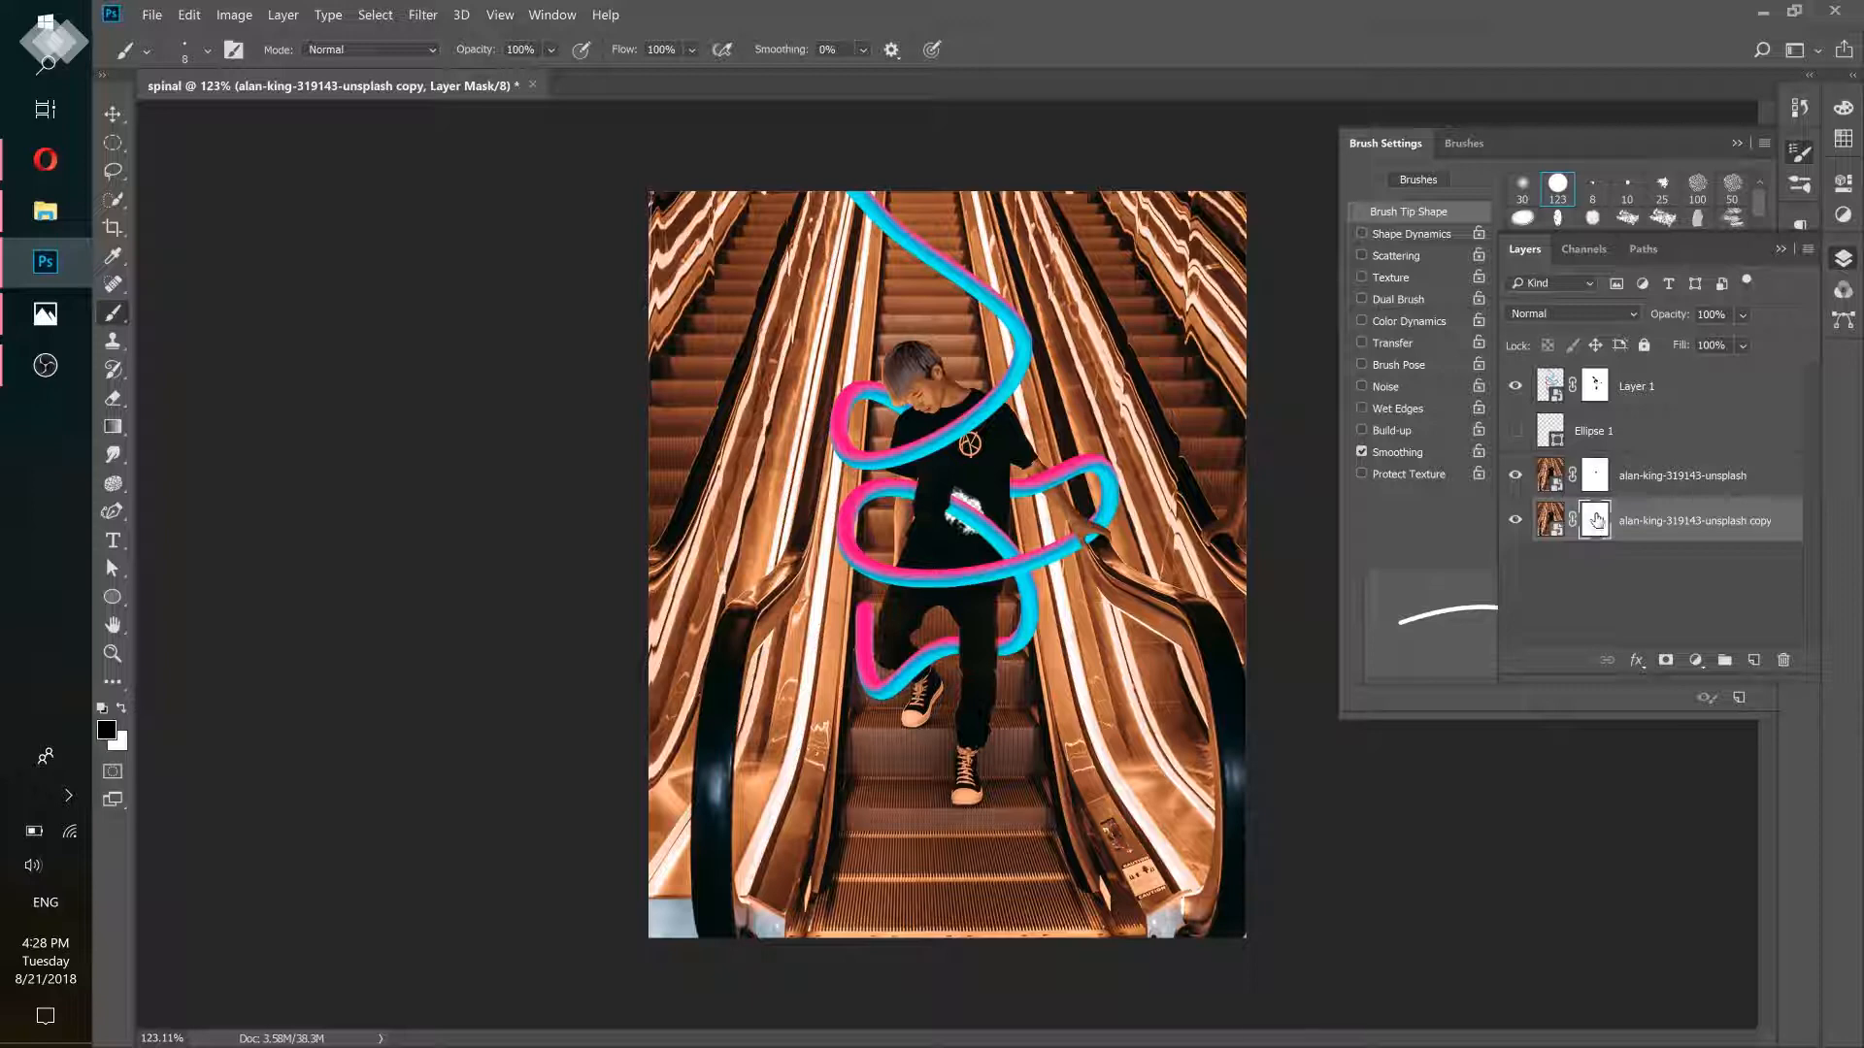
{"action": "left_click_drag", "start_coordinate": [1597, 522], "coordinate": [1784, 662]}
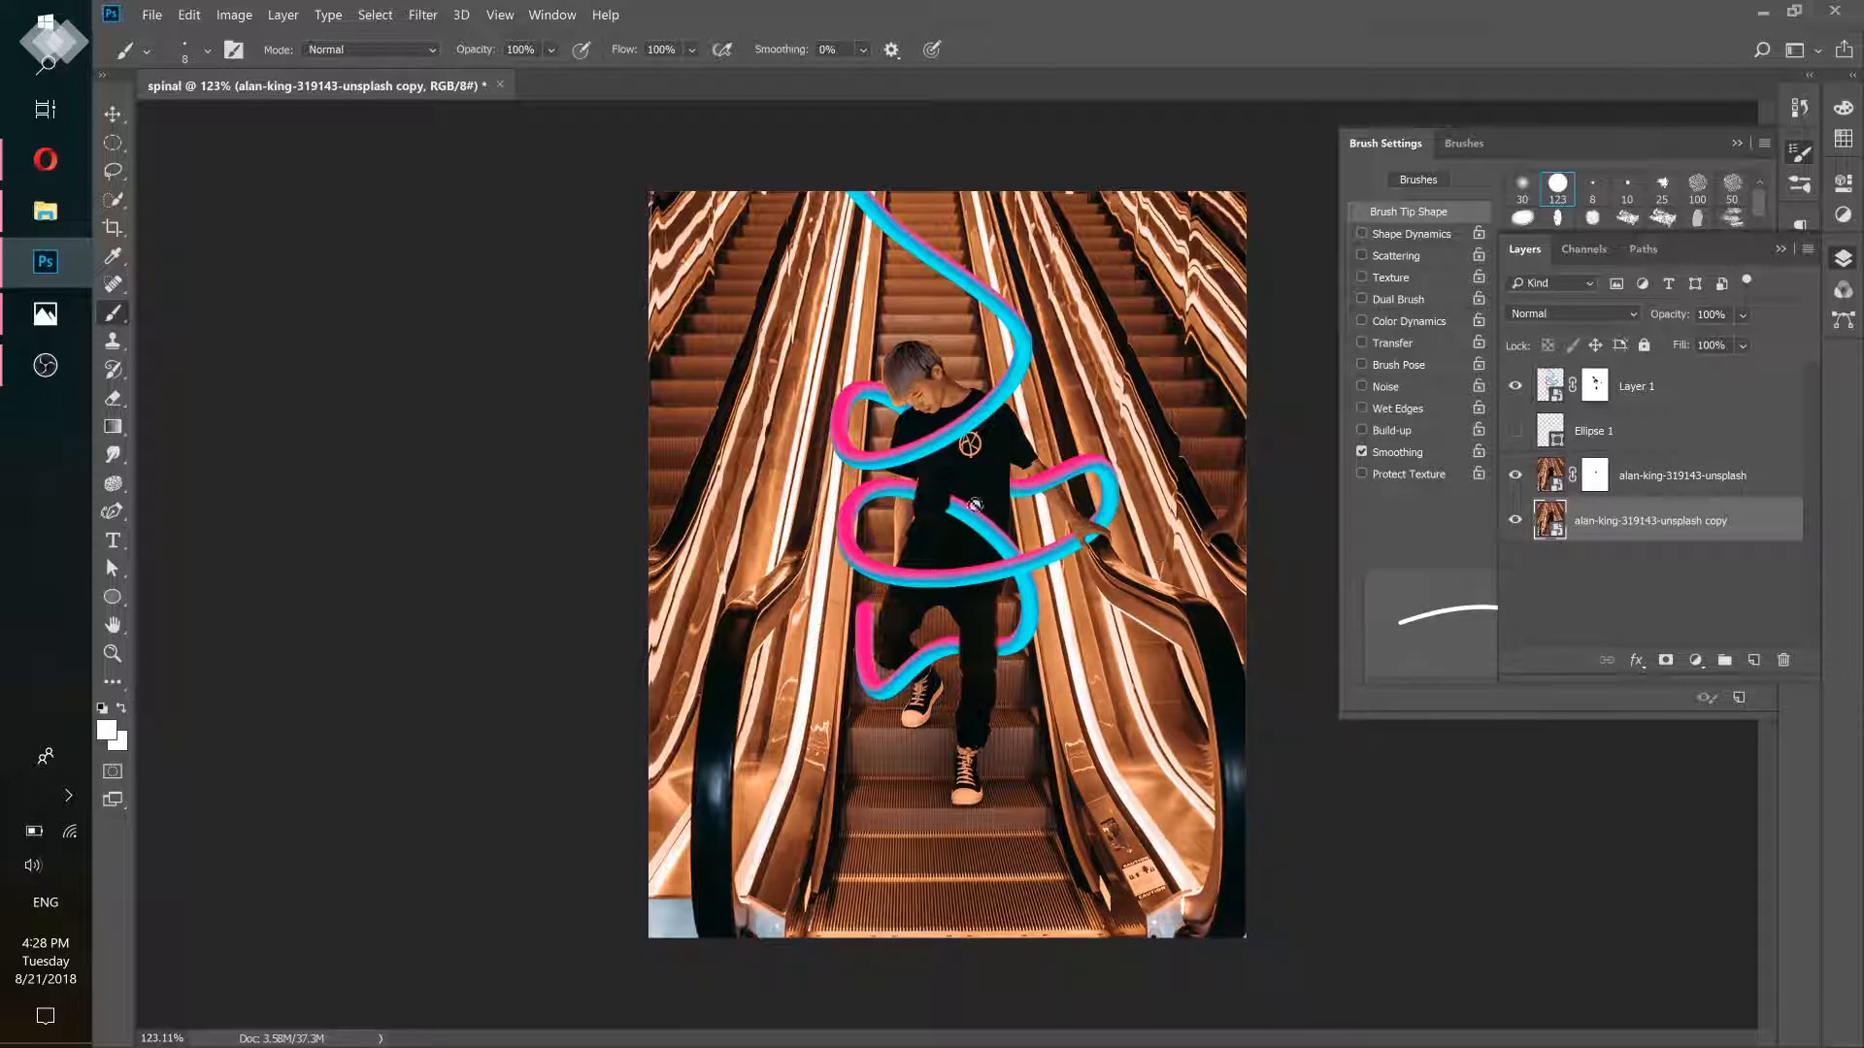
{"action": "left_click", "coordinate": [113, 115]}
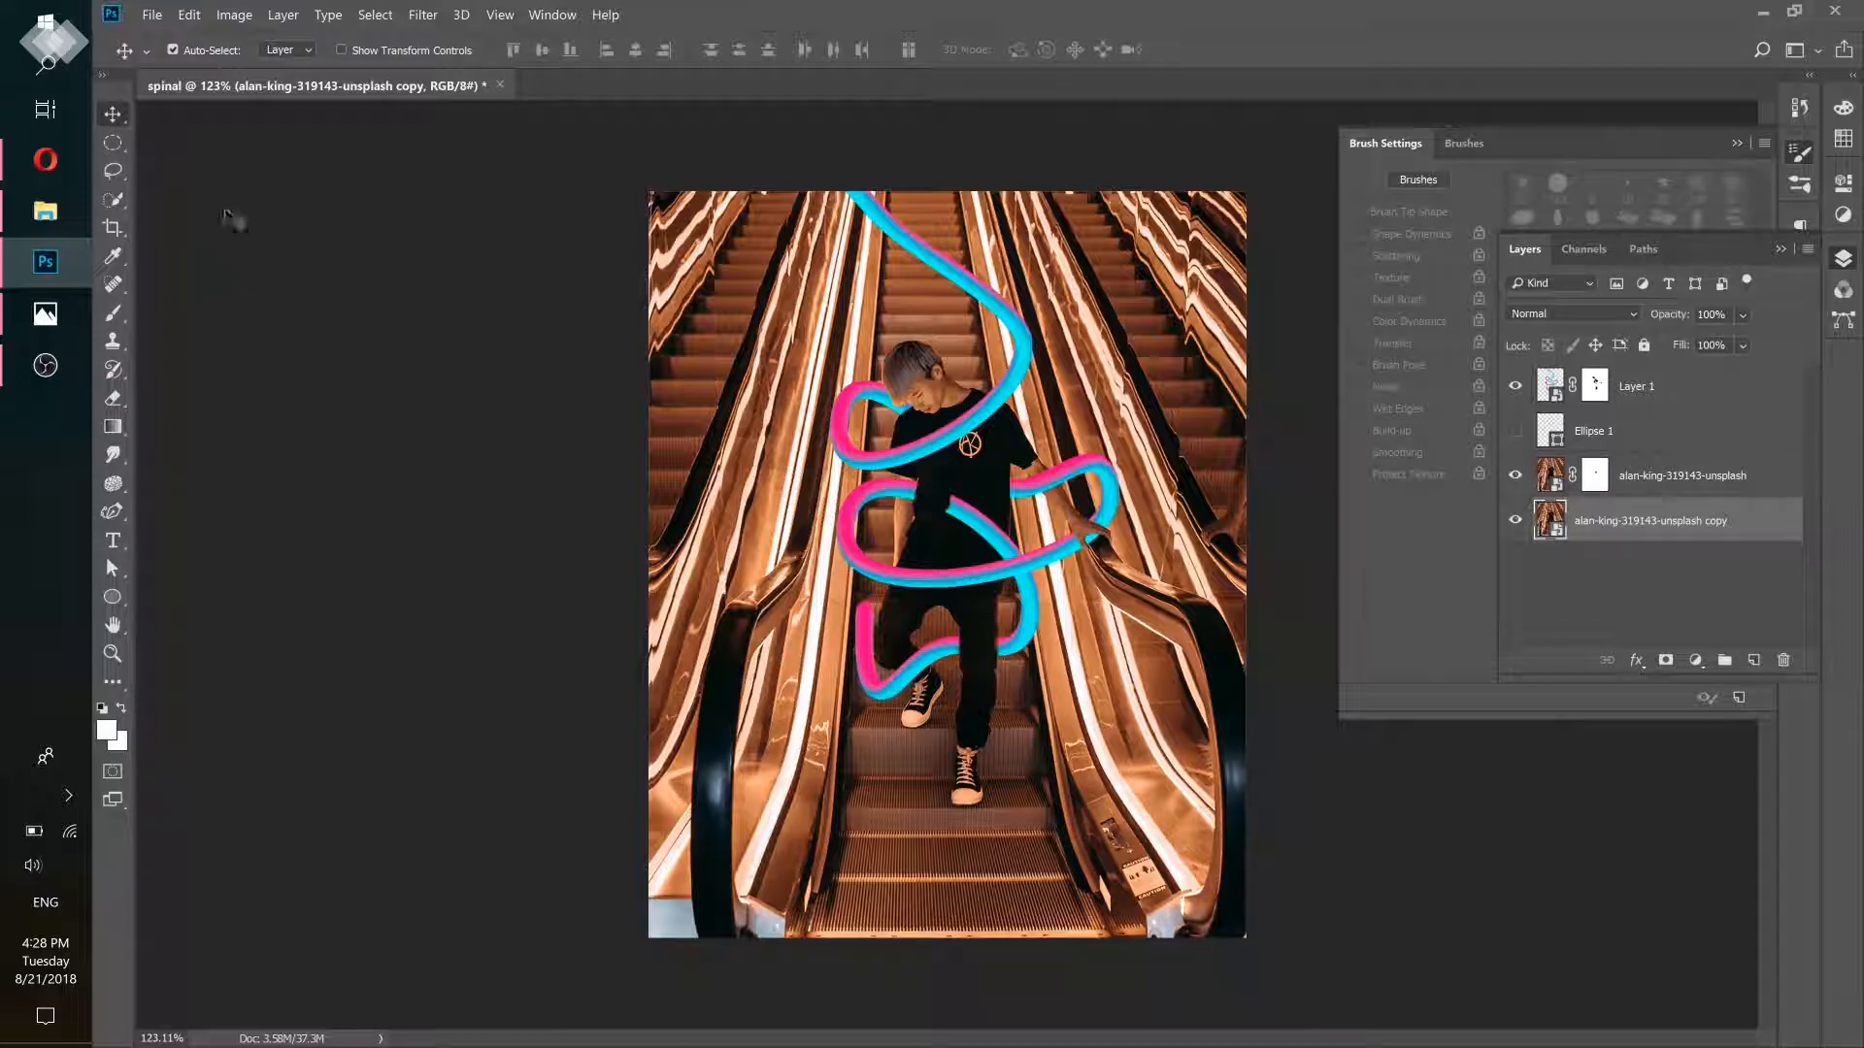
Shift the duplicate photo layer about 130 px to the right with Free Transform so background shows through the torn shirt hole
{"action": "left_click", "coordinate": [186, 15]}
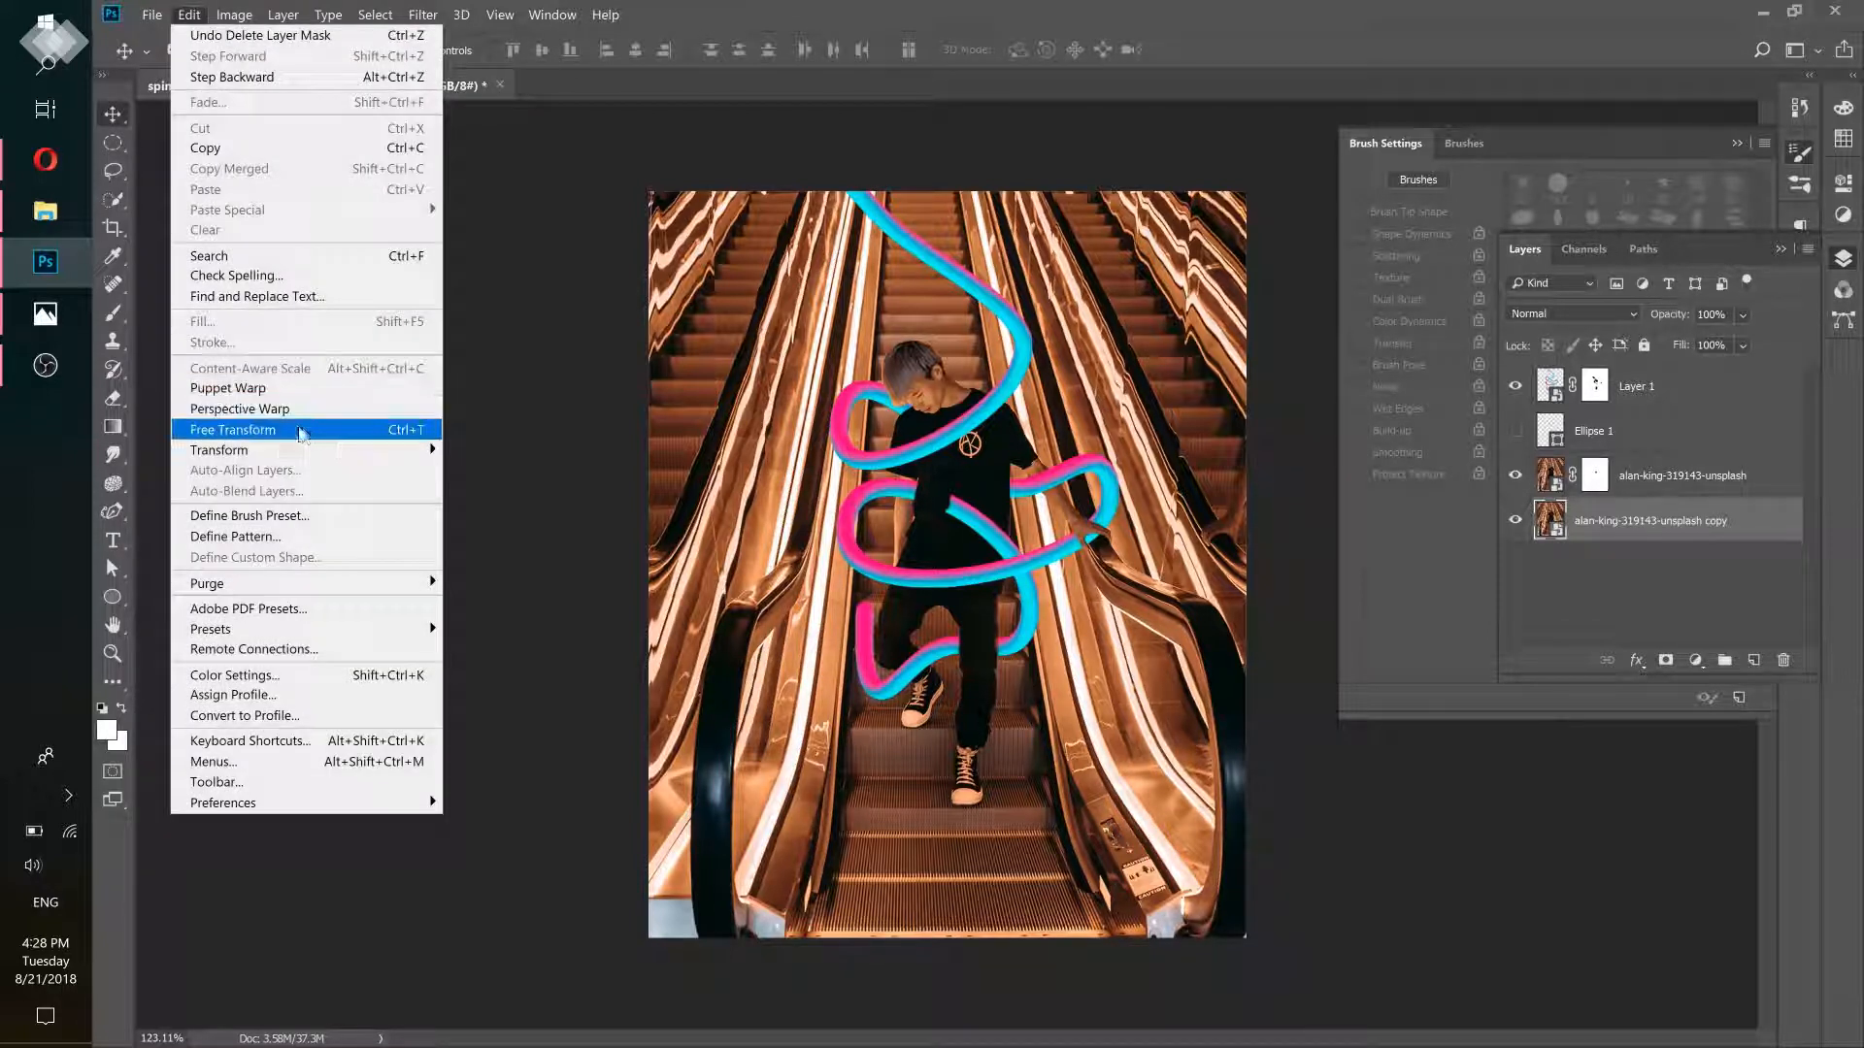
{"action": "left_click", "coordinate": [297, 429]}
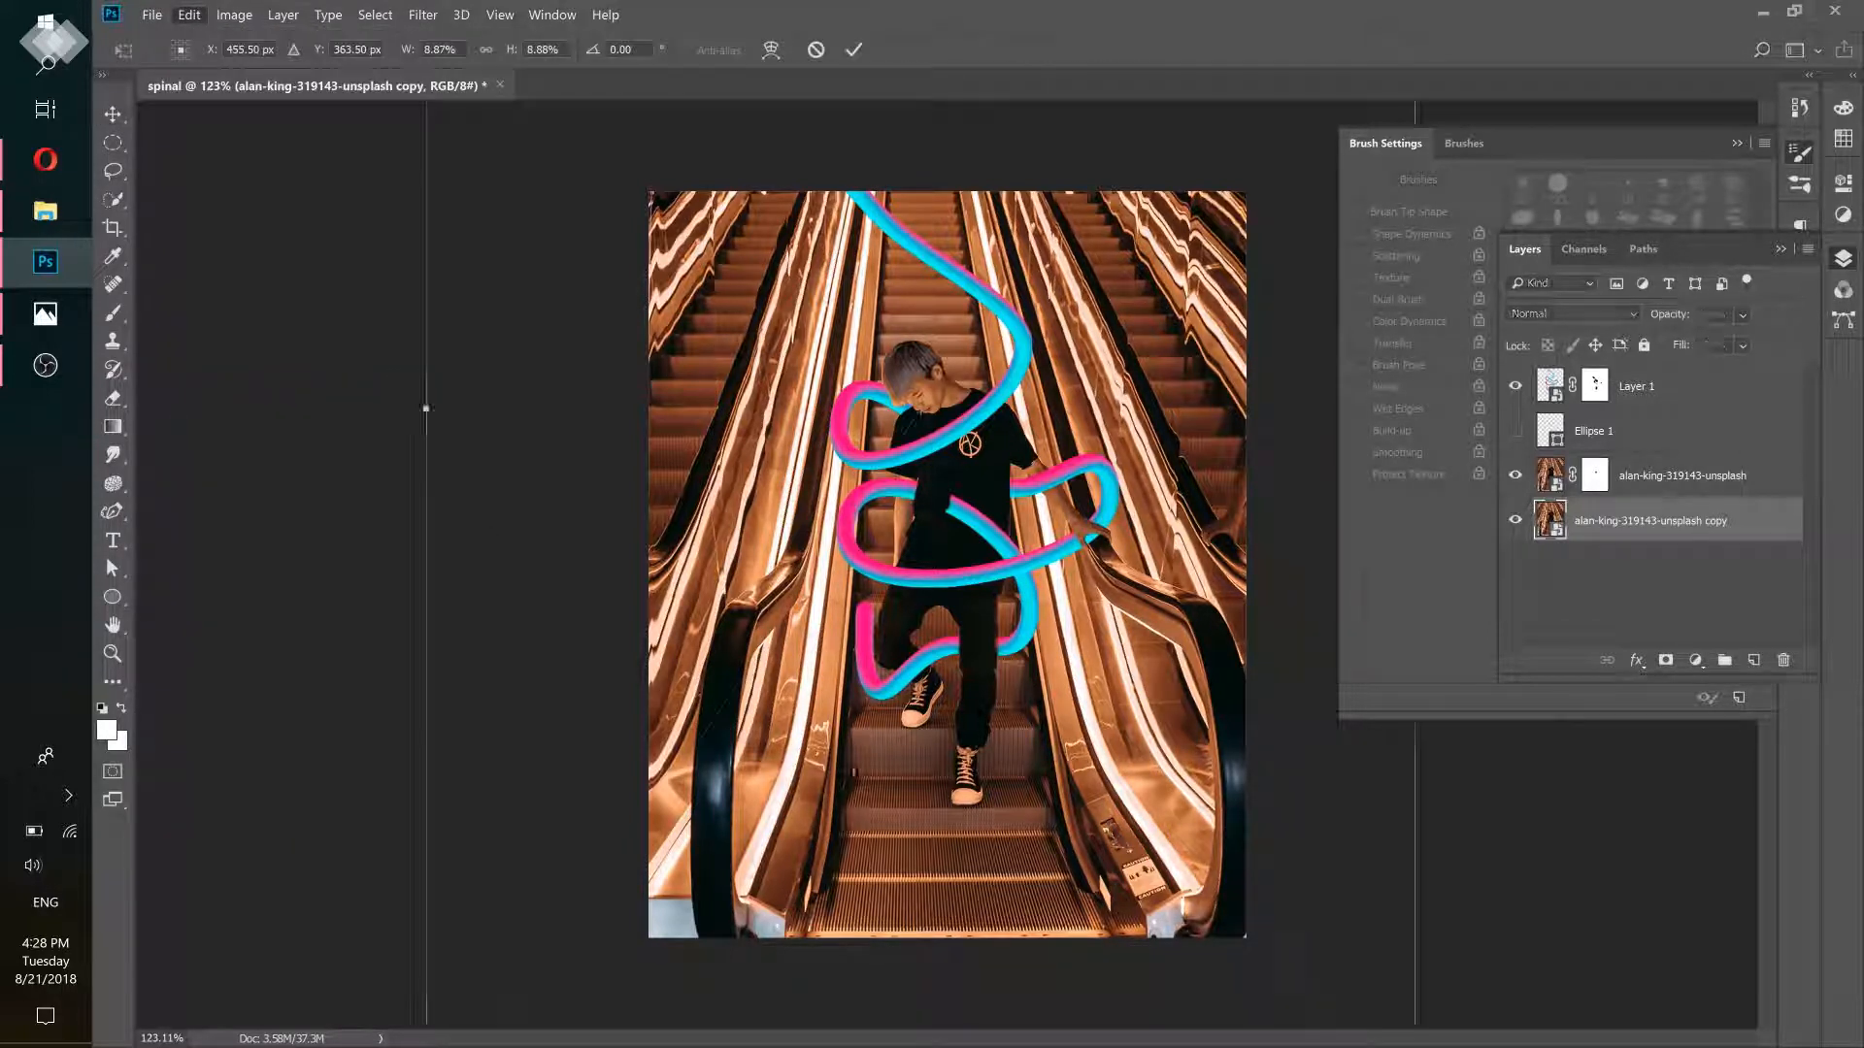
{"action": "left_click_drag", "start_coordinate": [848, 848], "coordinate": [923, 841]}
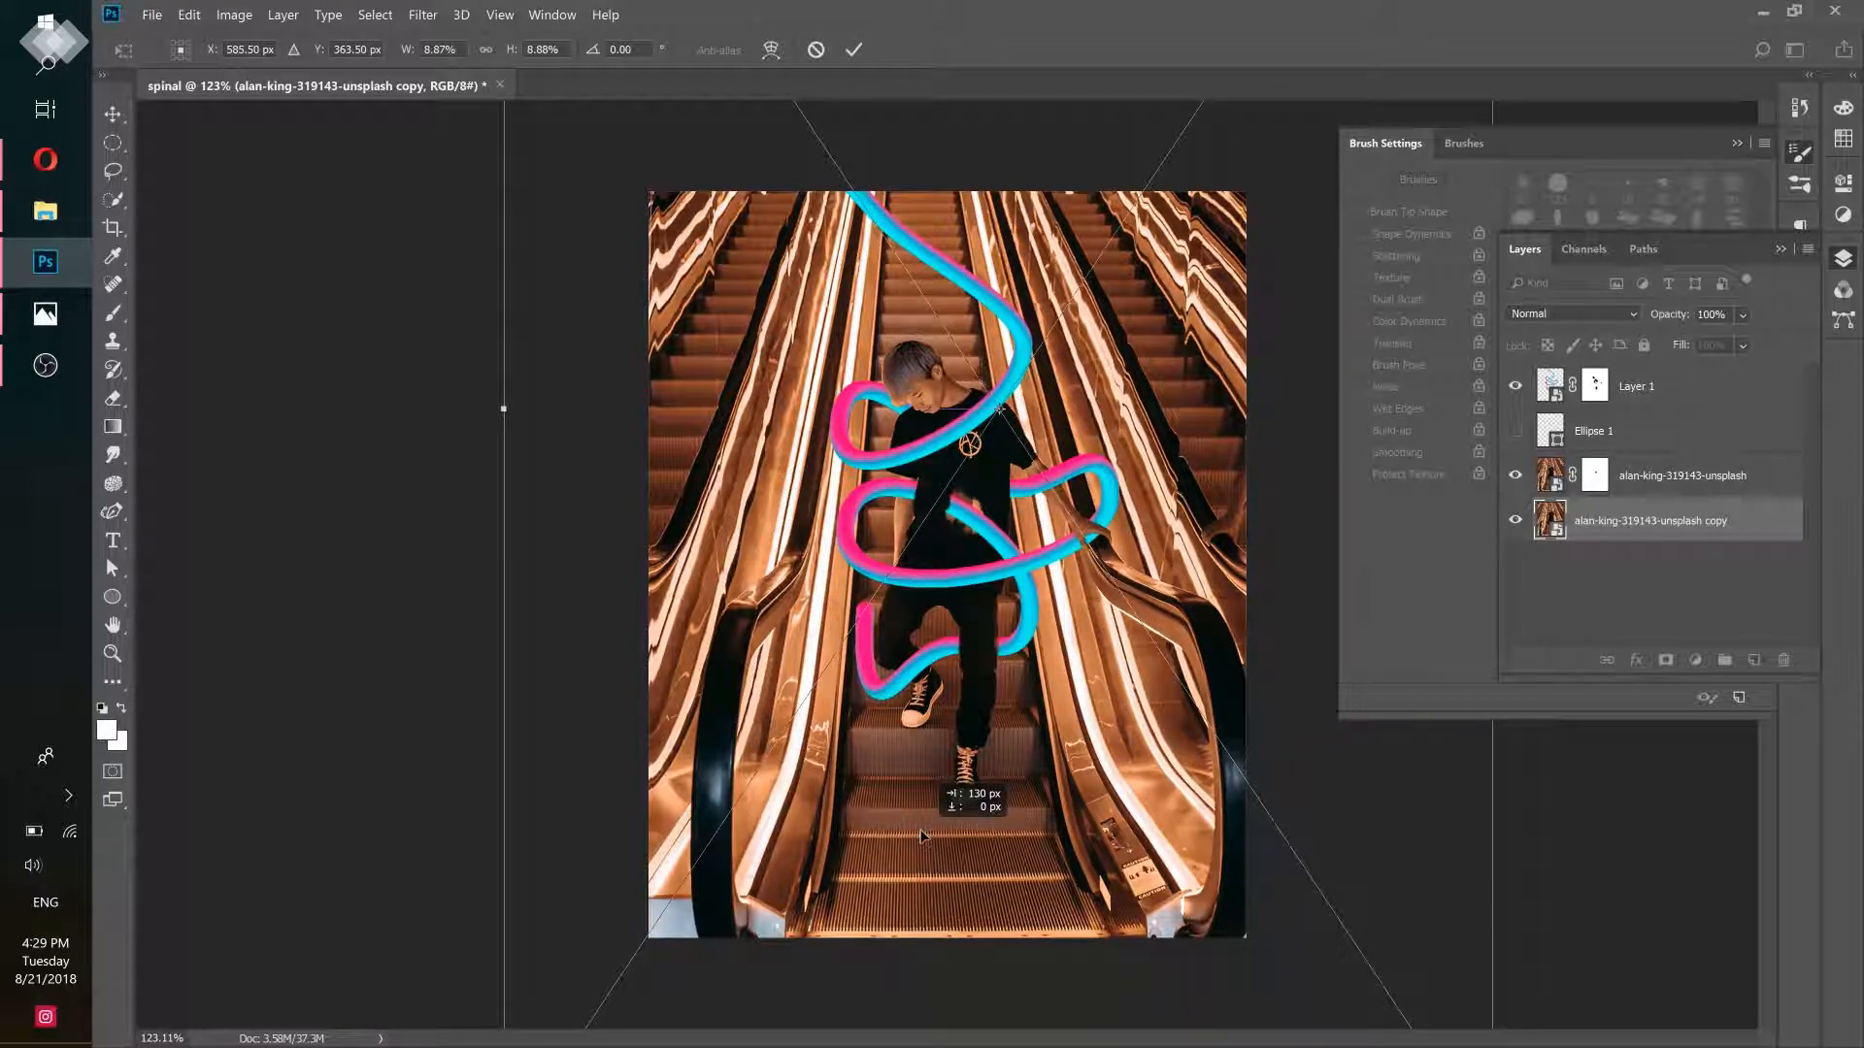
{"action": "left_click_drag", "start_coordinate": [922, 837], "coordinate": [925, 835]}
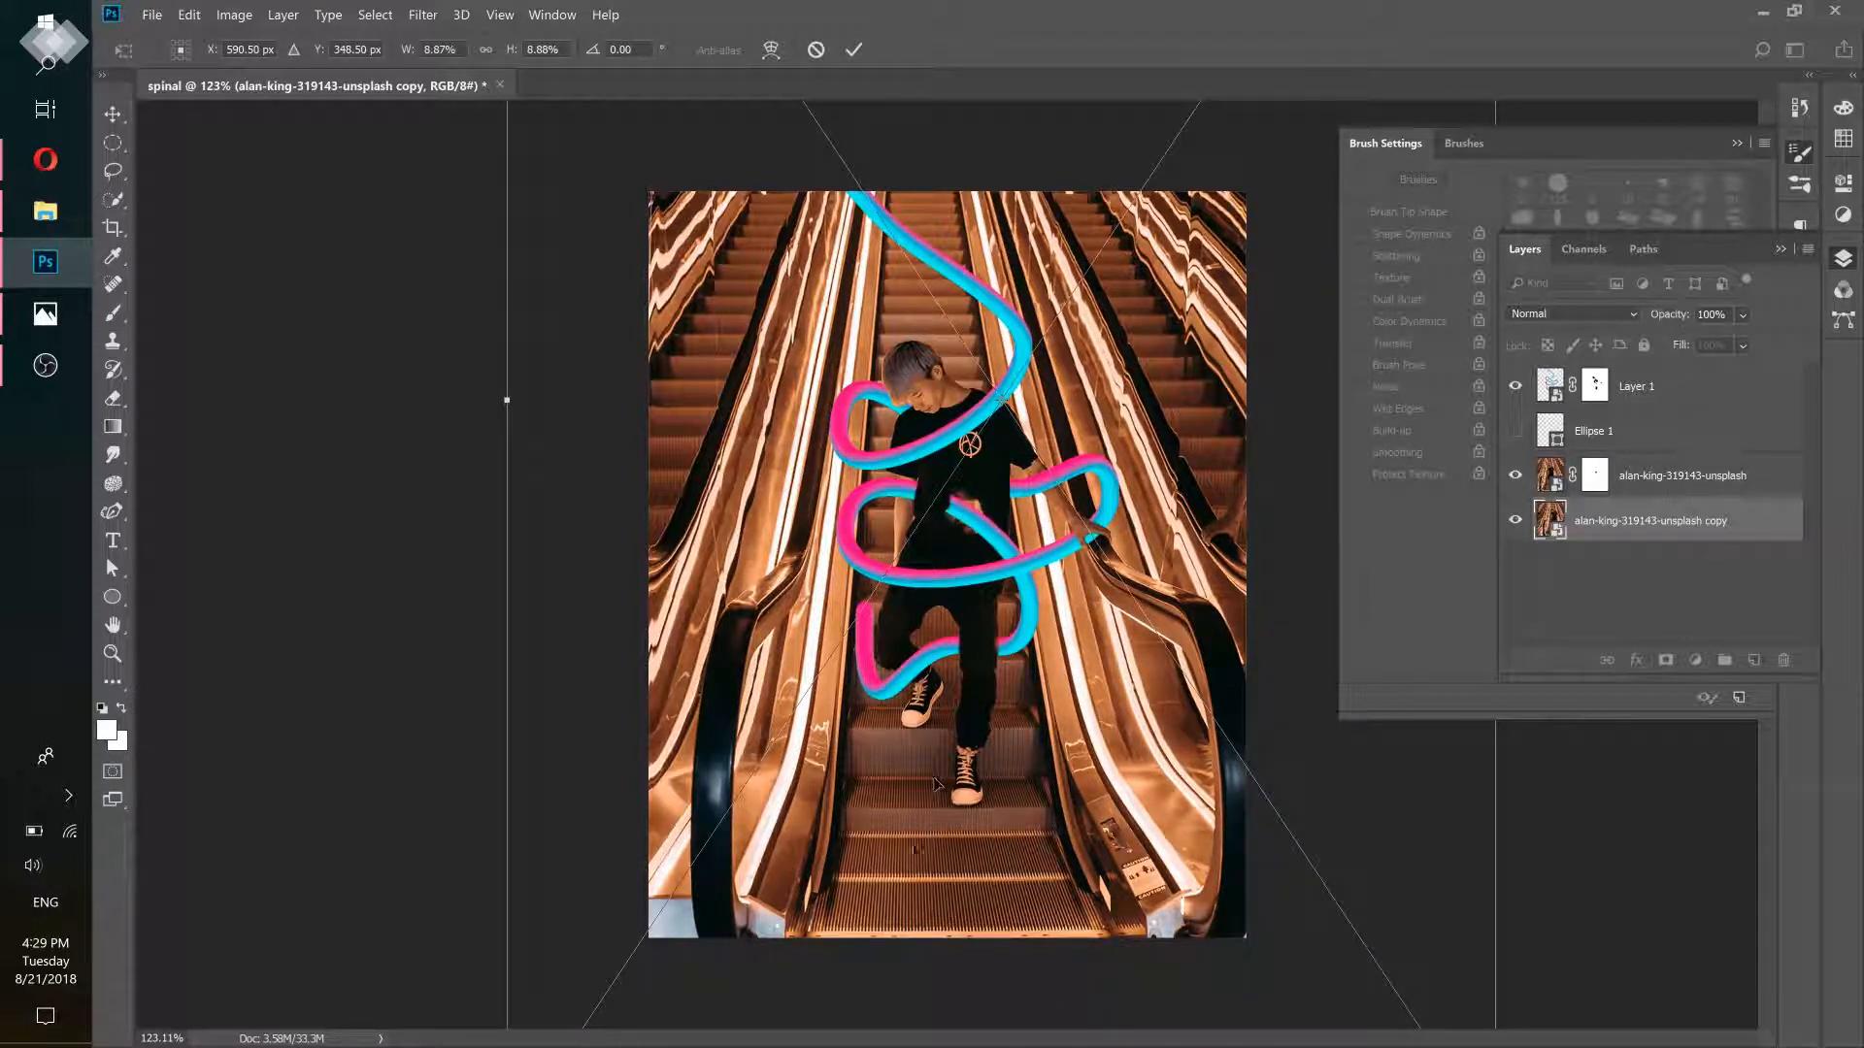
{"action": "left_click_drag", "start_coordinate": [919, 860], "coordinate": [914, 871]}
{"action": "scroll", "coordinate": [956, 493], "scroll_direction": "up", "scroll_amount": 8}
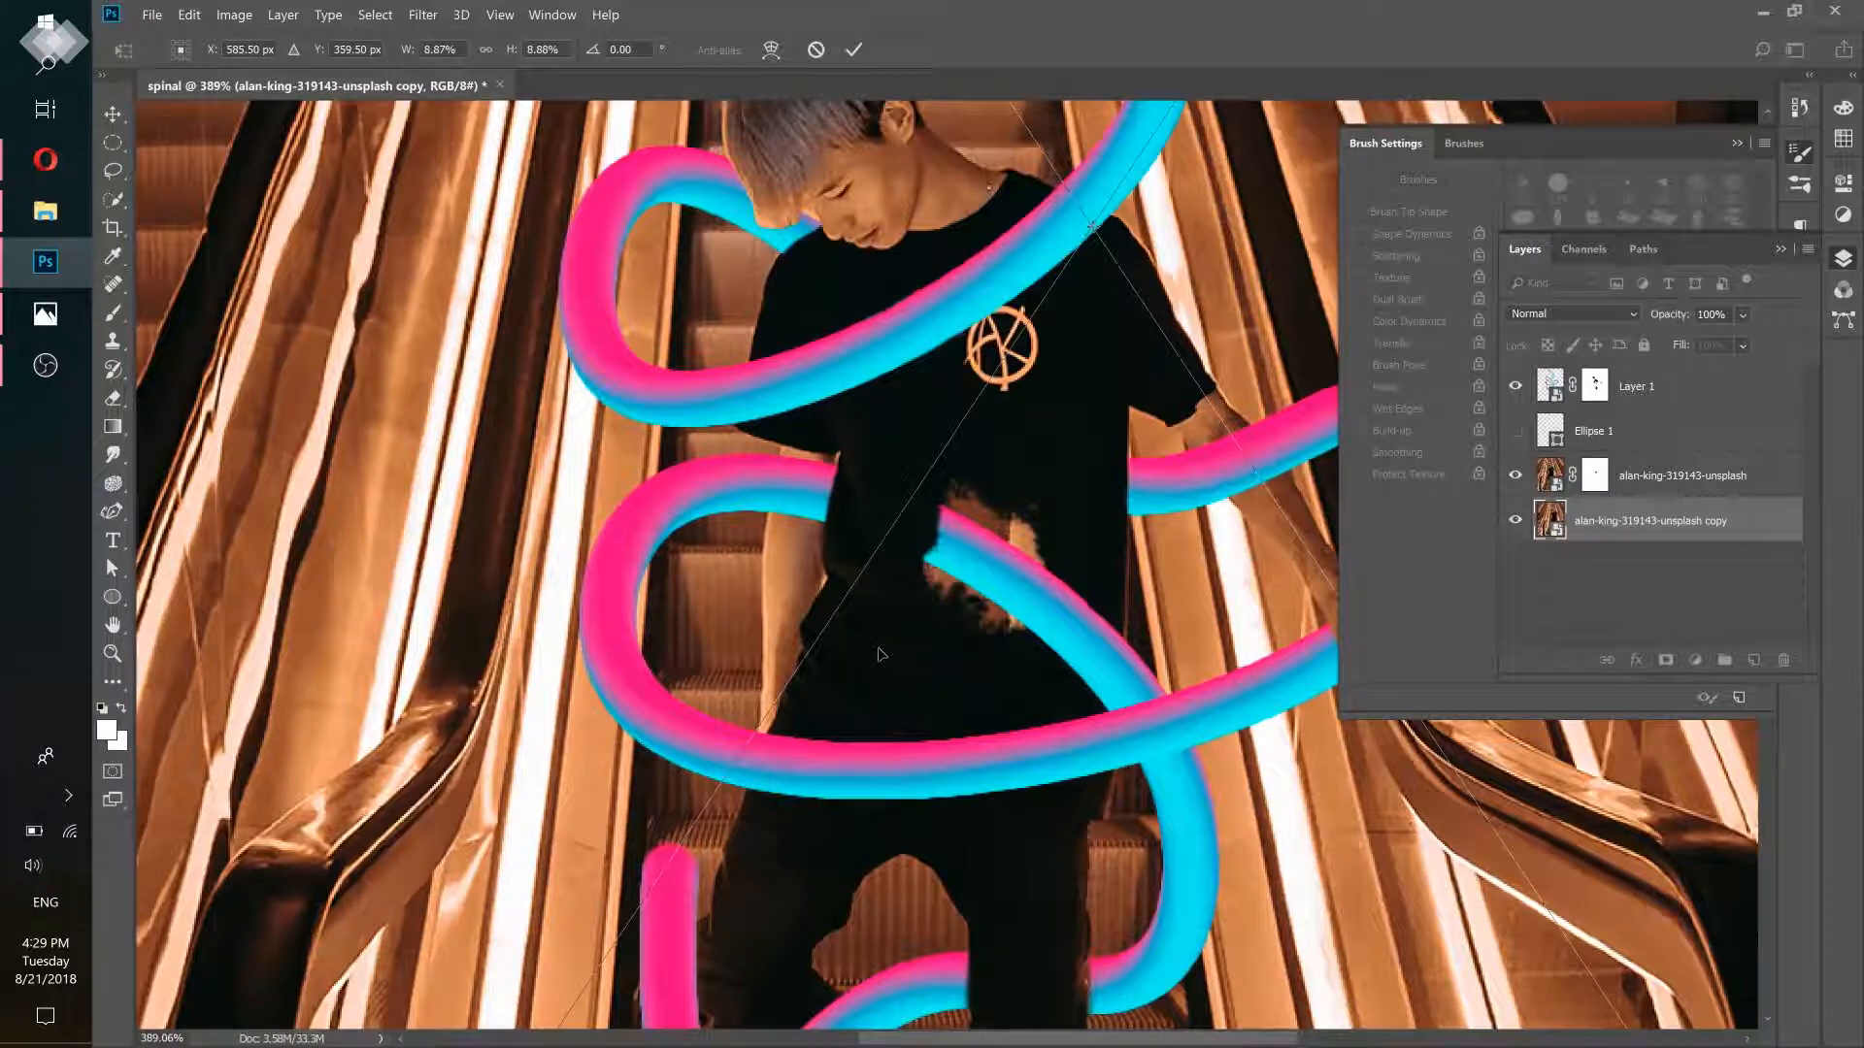
{"action": "left_click_drag", "start_coordinate": [879, 653], "coordinate": [908, 645]}
{"action": "left_click", "coordinate": [853, 43]}
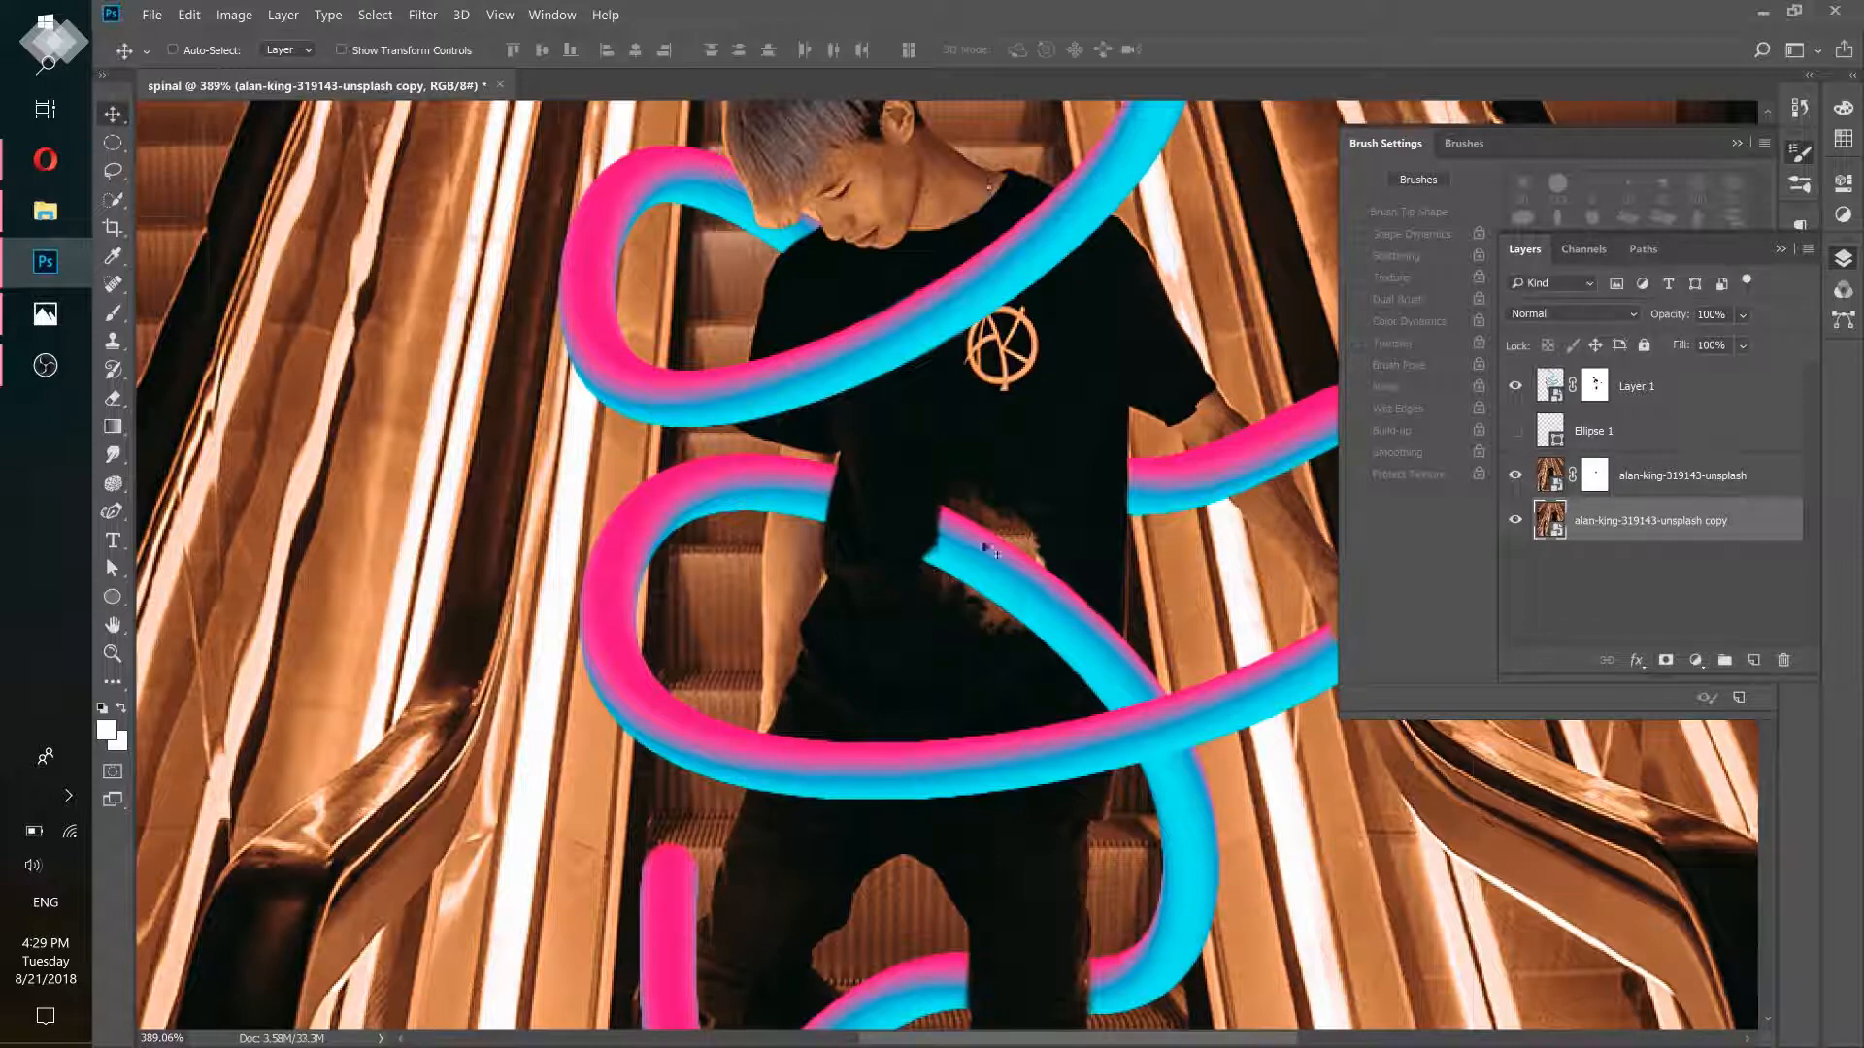
{"action": "scroll", "coordinate": [963, 534], "scroll_direction": "down", "scroll_amount": 5}
{"action": "scroll", "coordinate": [963, 534], "scroll_direction": "up", "scroll_amount": 2}
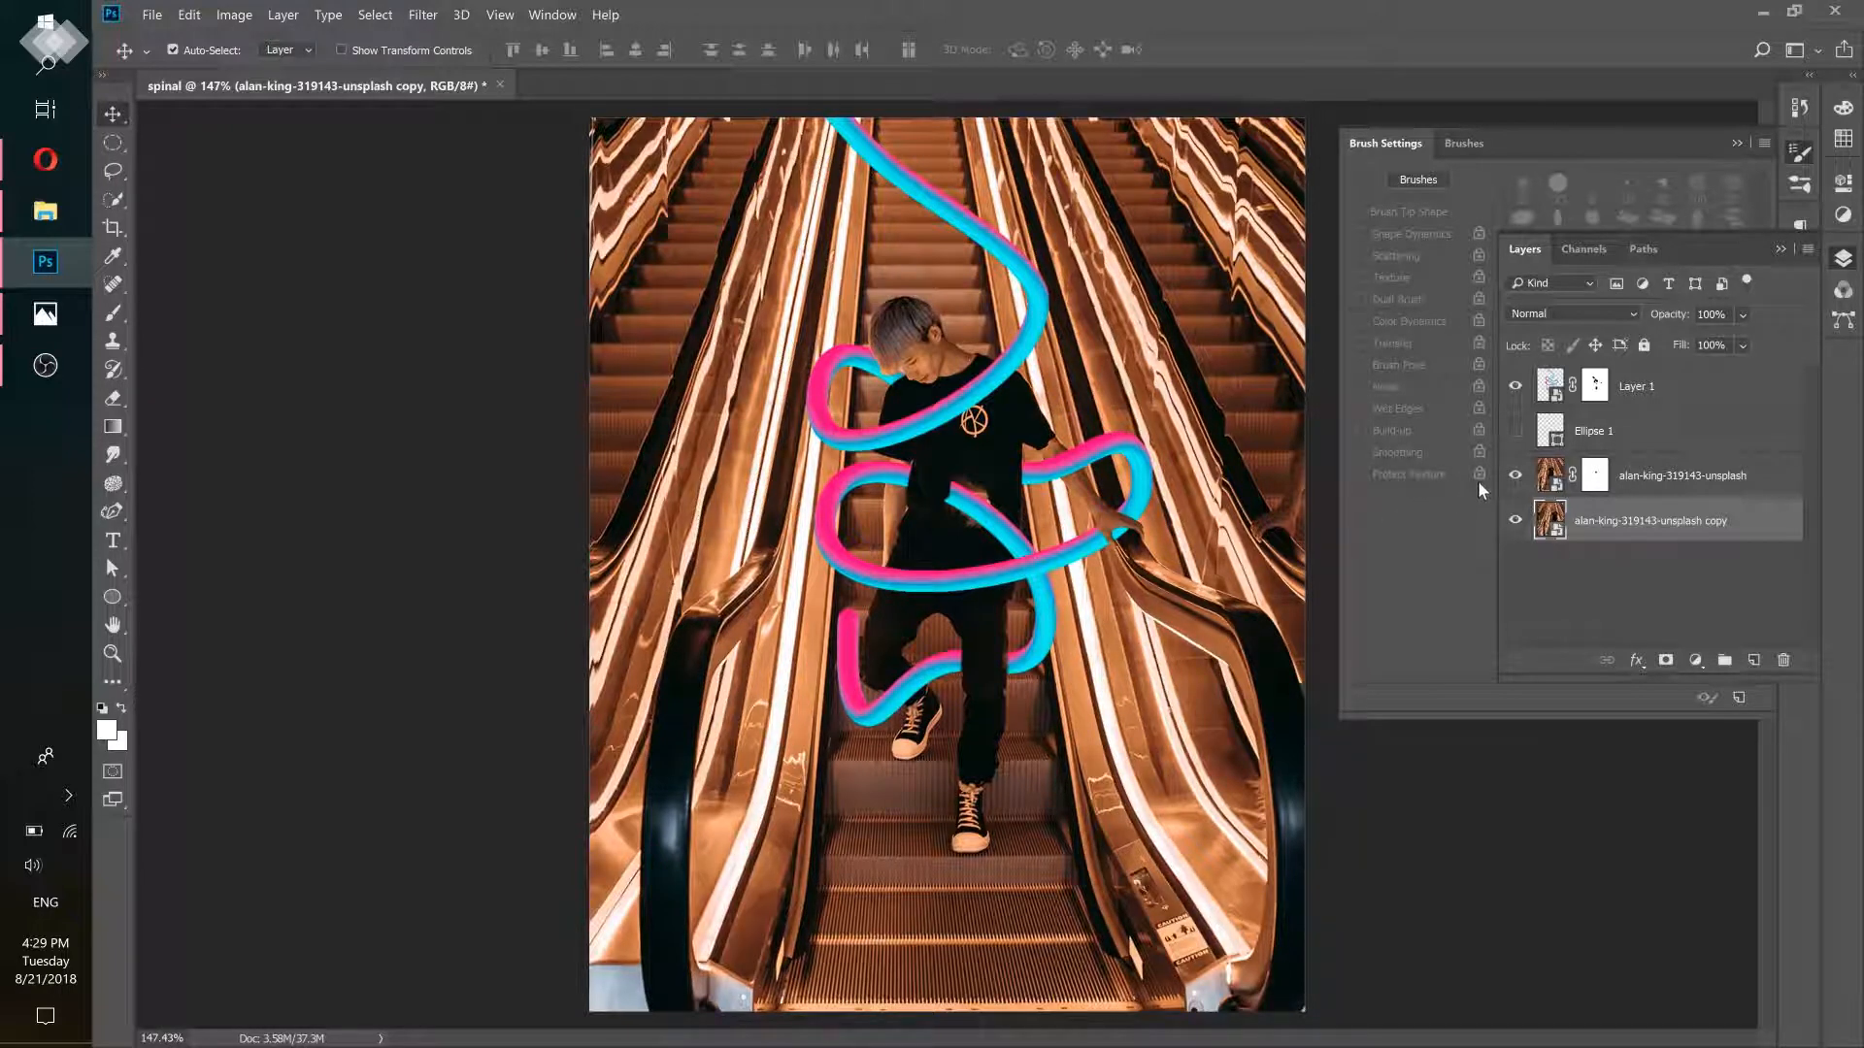
Add a new empty layer and move it to the top of the layer stack, above the tube layer
{"action": "left_click", "coordinate": [1754, 664]}
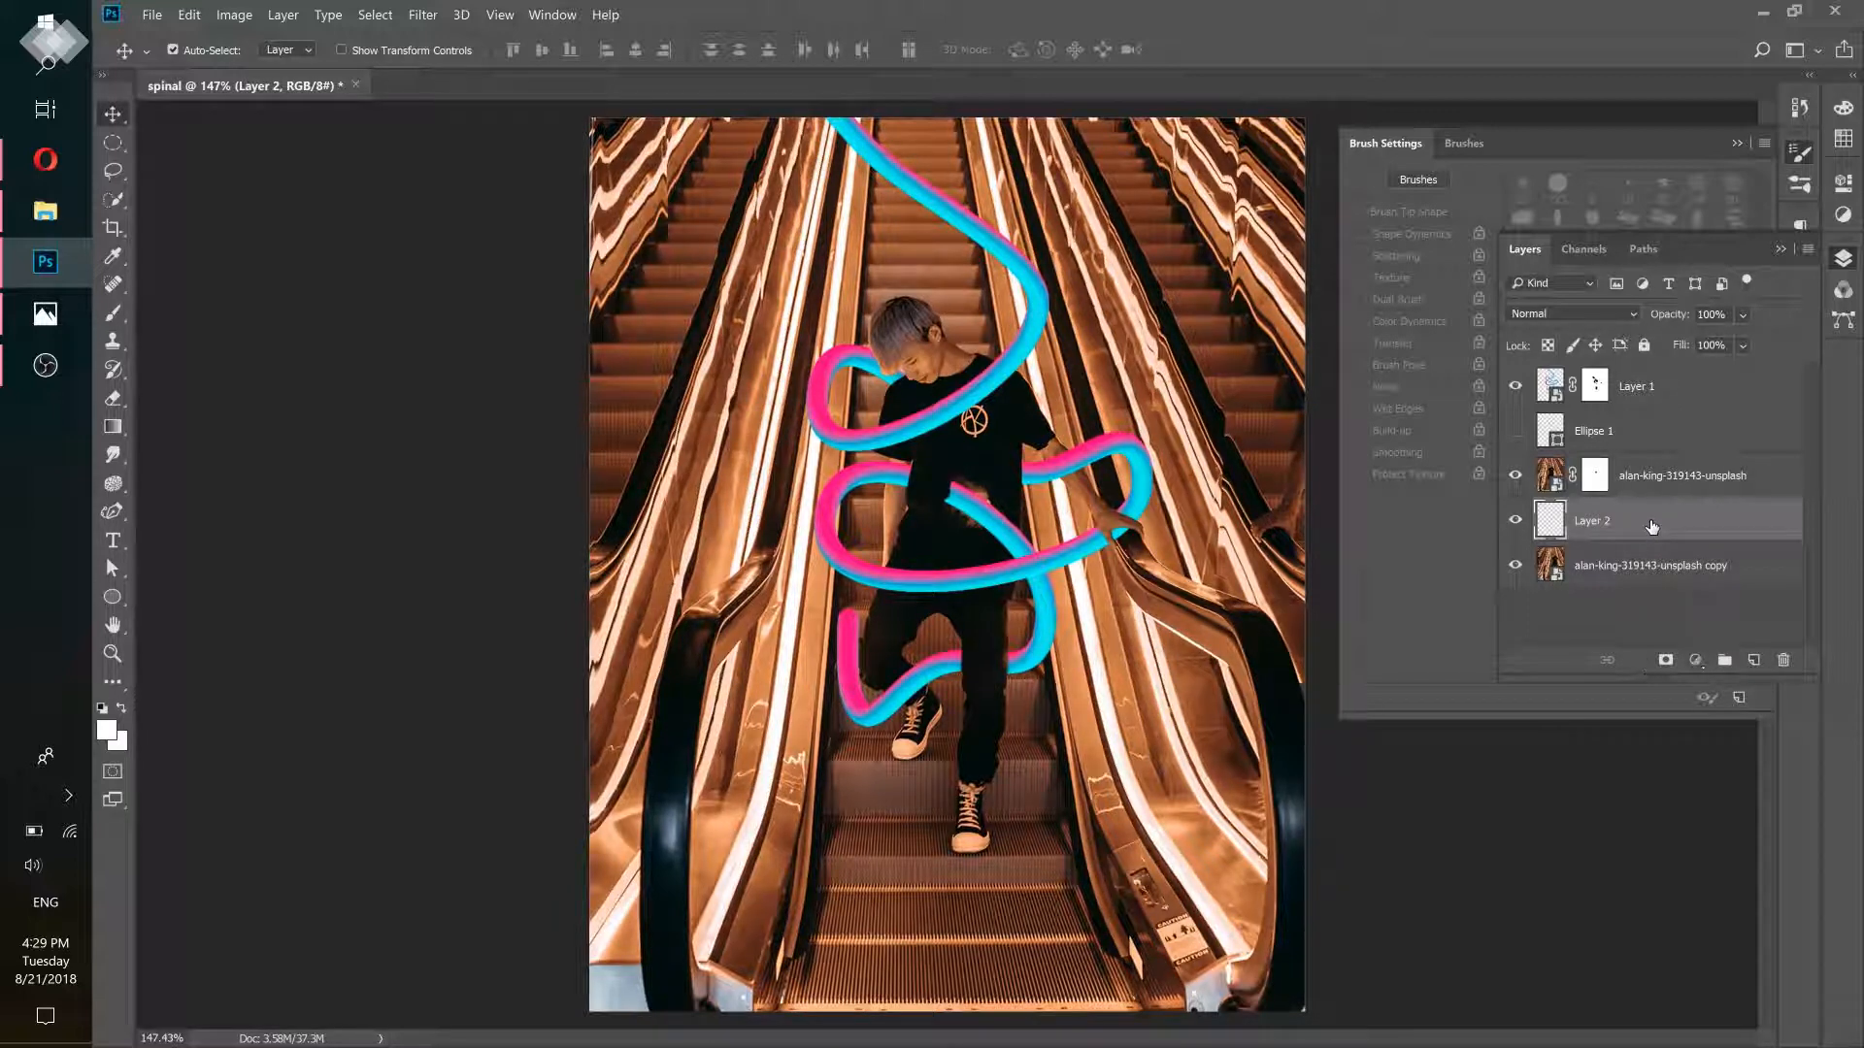
{"action": "left_click_drag", "start_coordinate": [1651, 527], "coordinate": [1677, 387]}
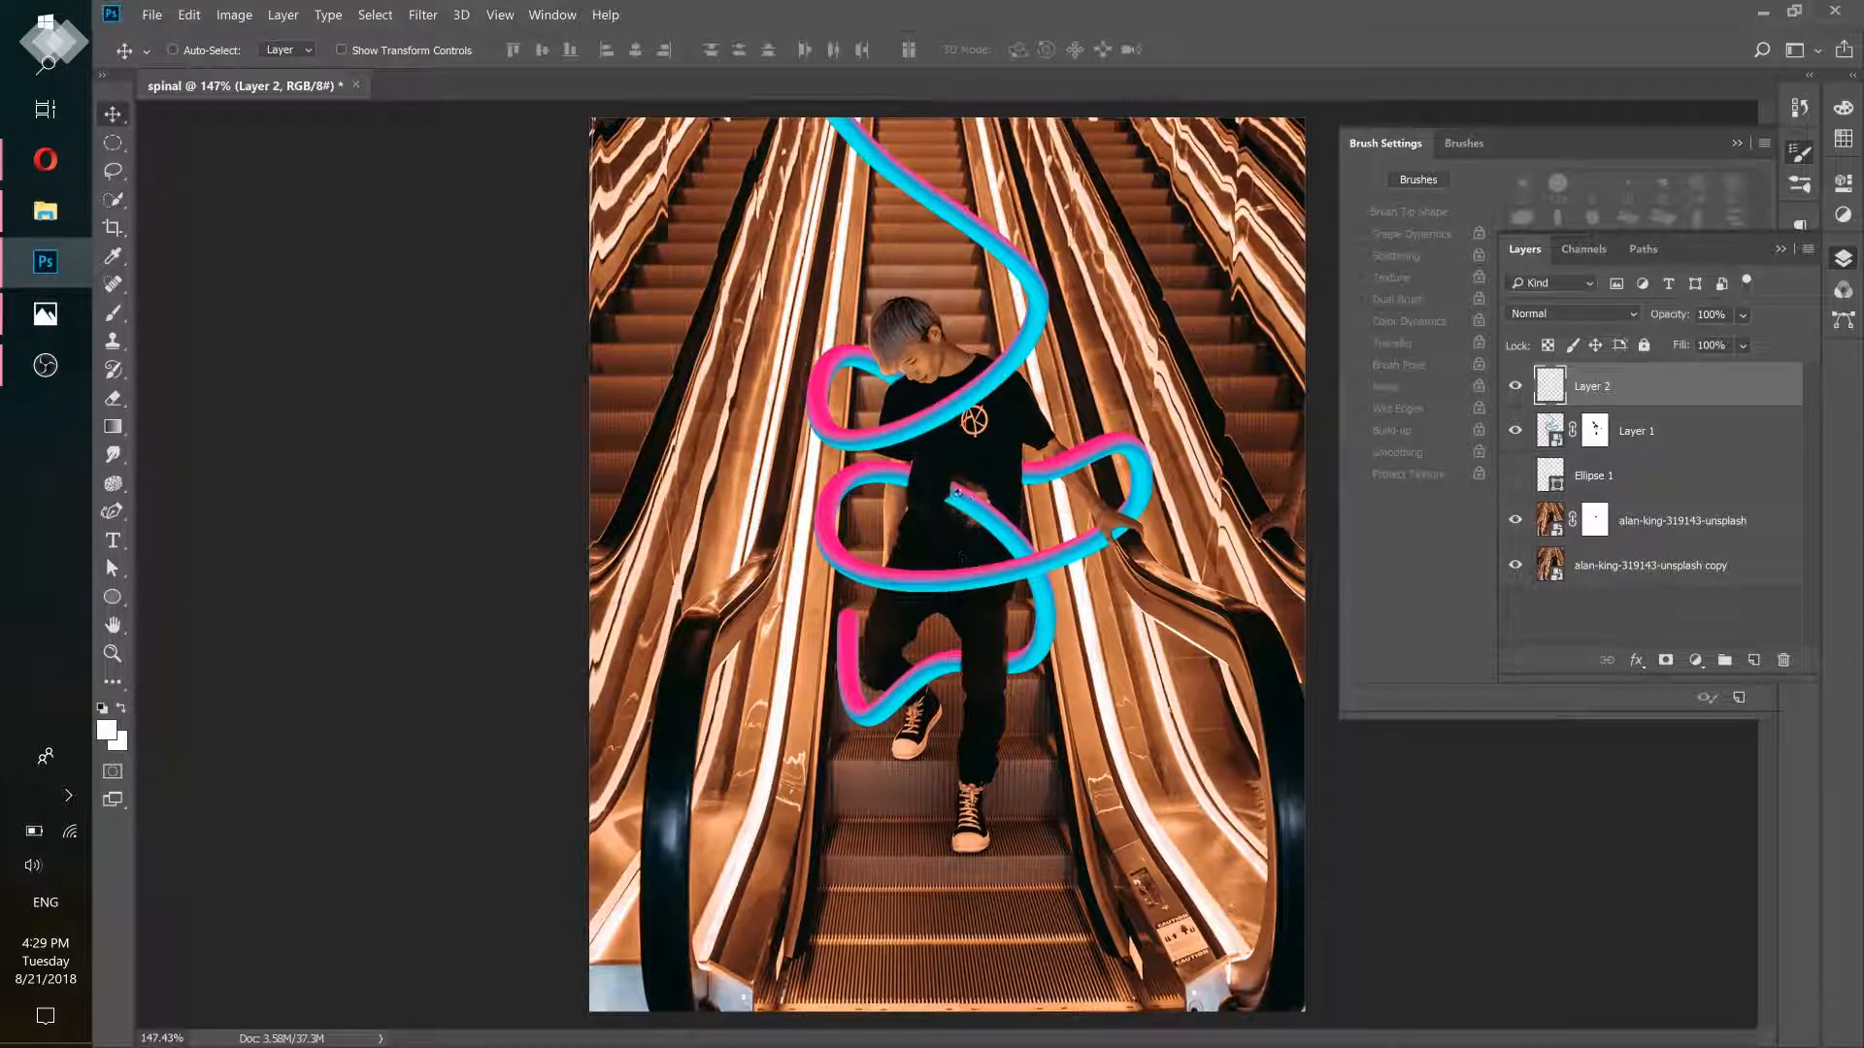
{"action": "scroll", "coordinate": [956, 490], "scroll_direction": "up", "scroll_amount": 6}
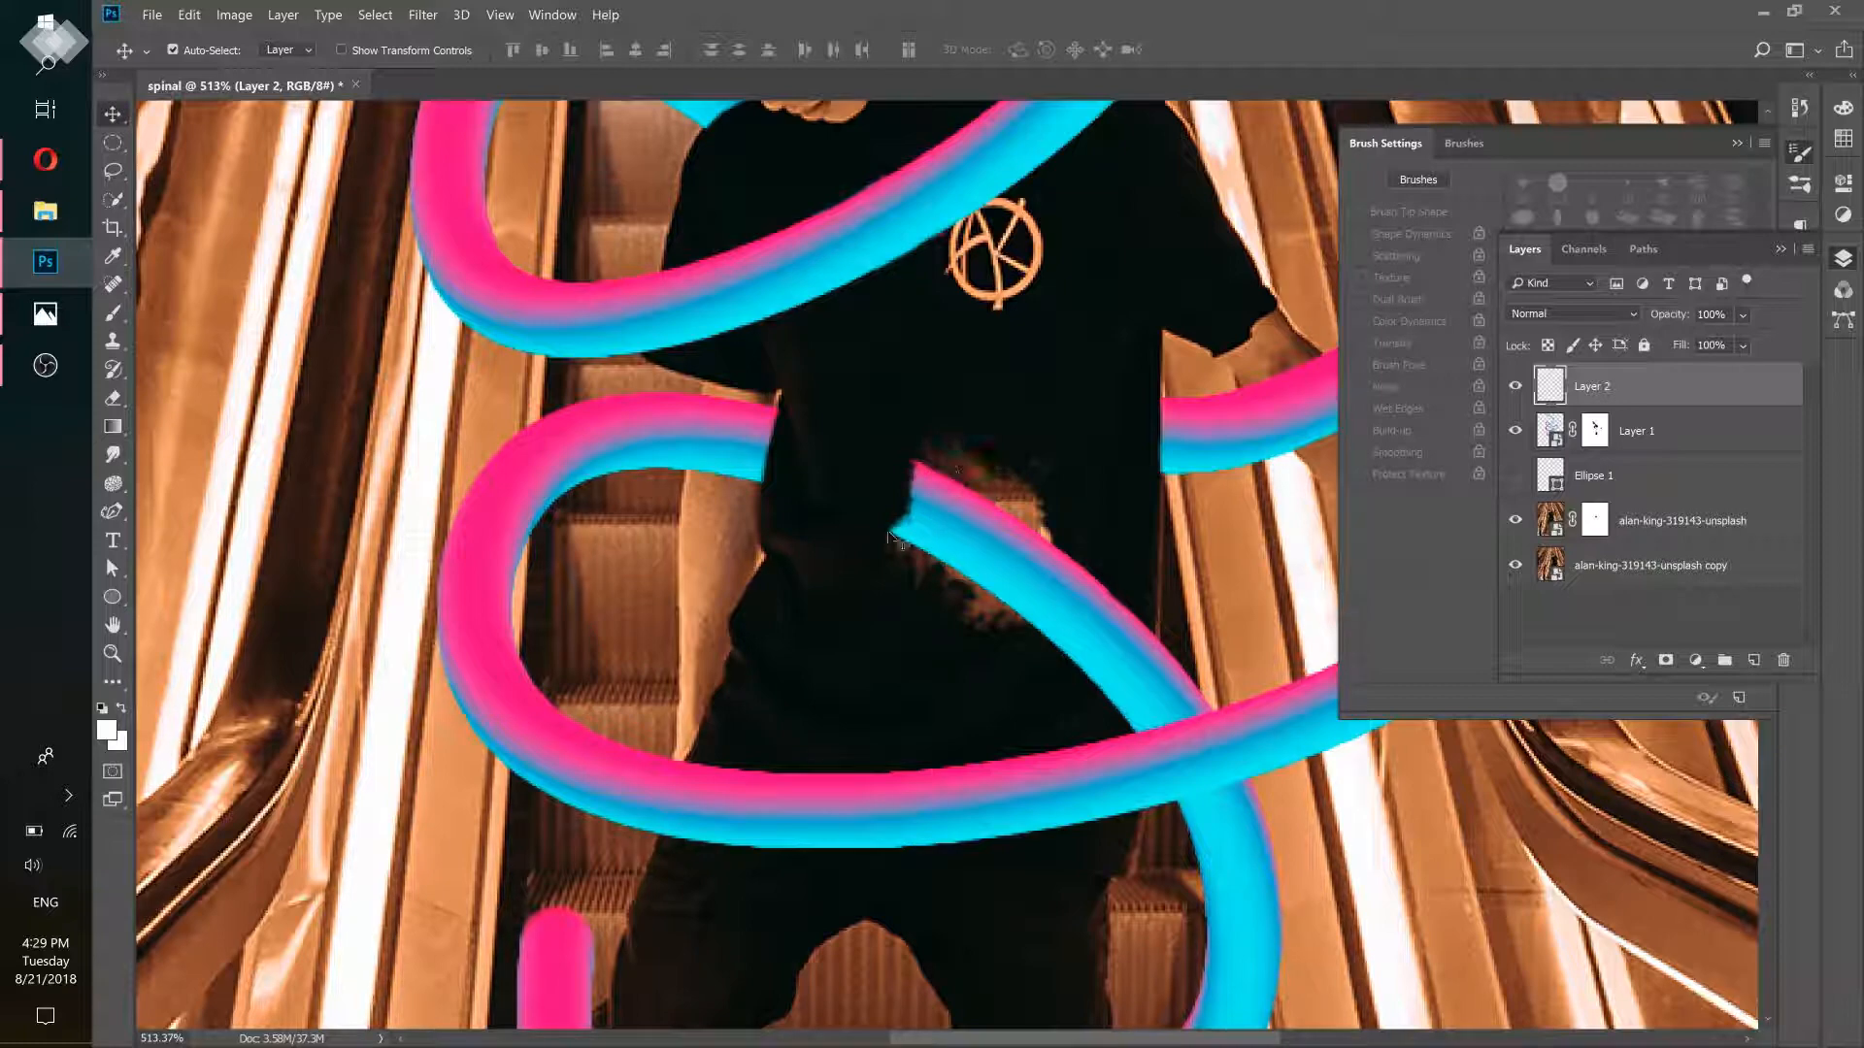
{"action": "scroll", "coordinate": [966, 524], "scroll_direction": "down", "scroll_amount": 5}
{"action": "scroll", "coordinate": [966, 524], "scroll_direction": "down", "scroll_amount": 2}
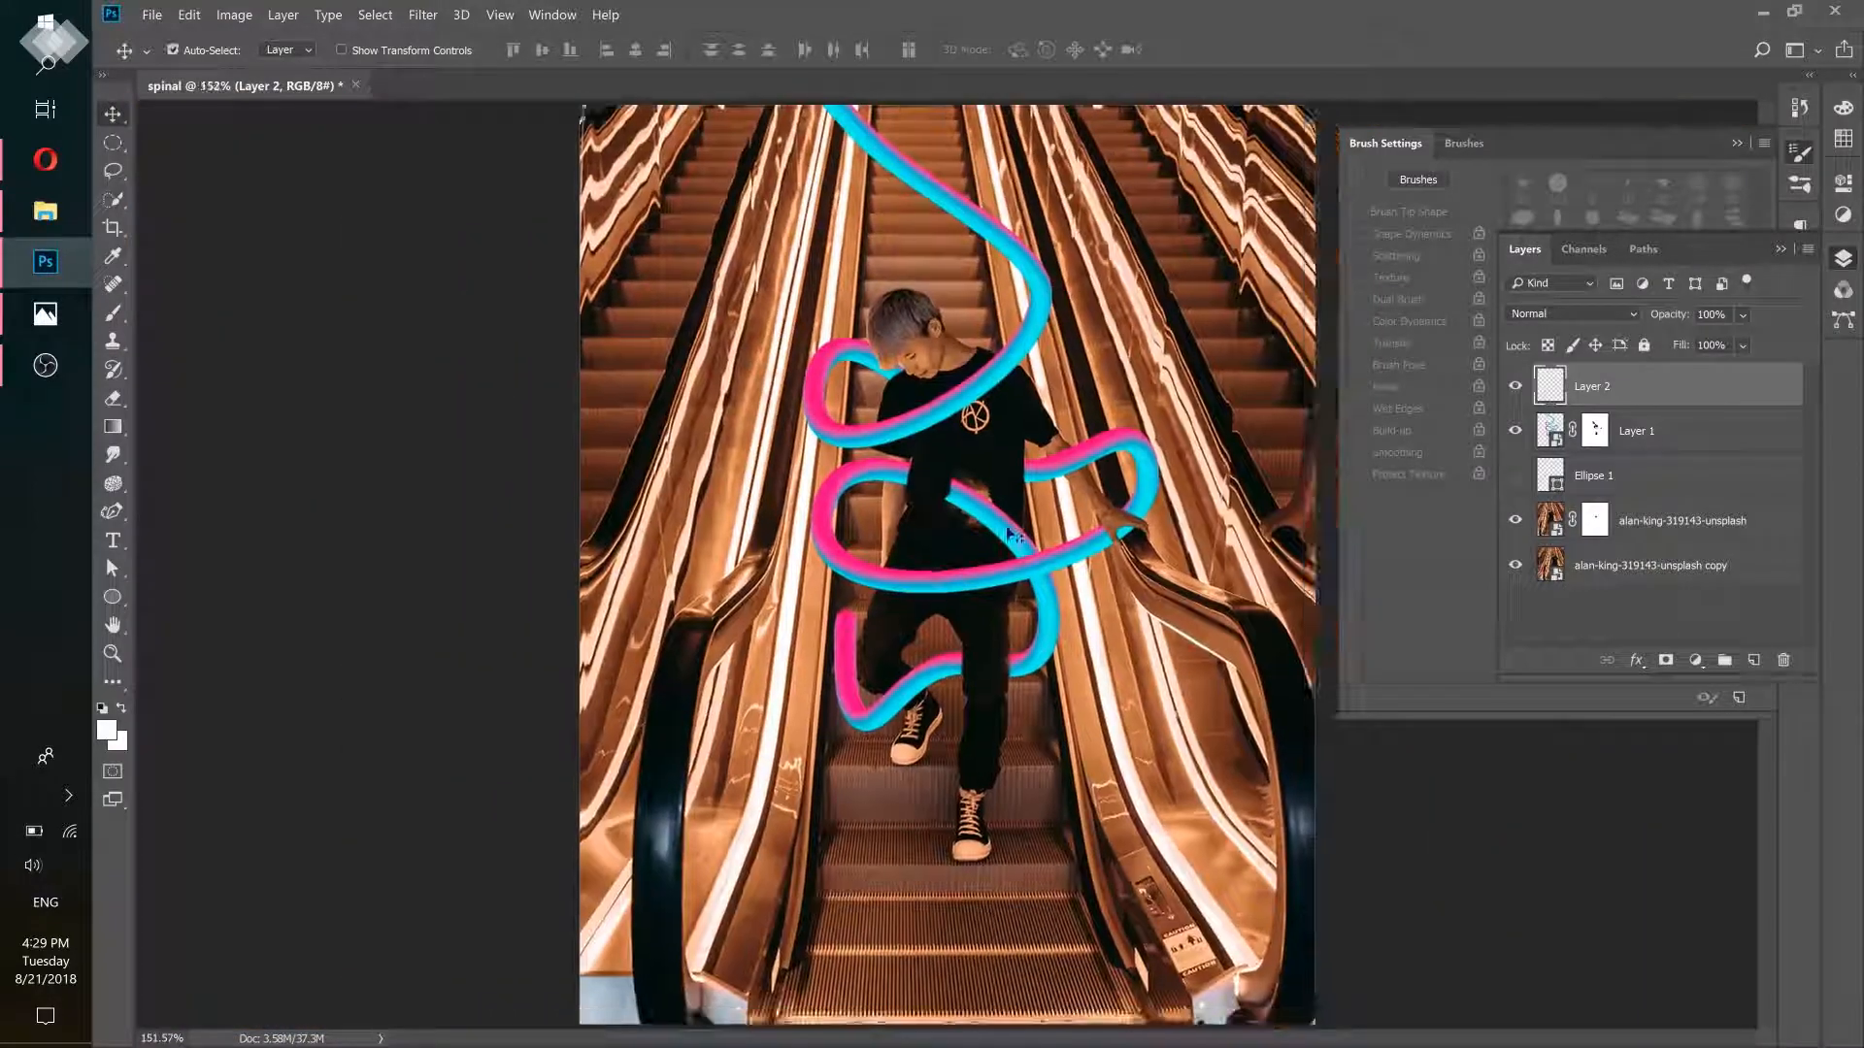
Set up the Brush tool with black as the foreground color, 0% hardness and a size of 23 px
{"action": "left_click", "coordinate": [116, 316]}
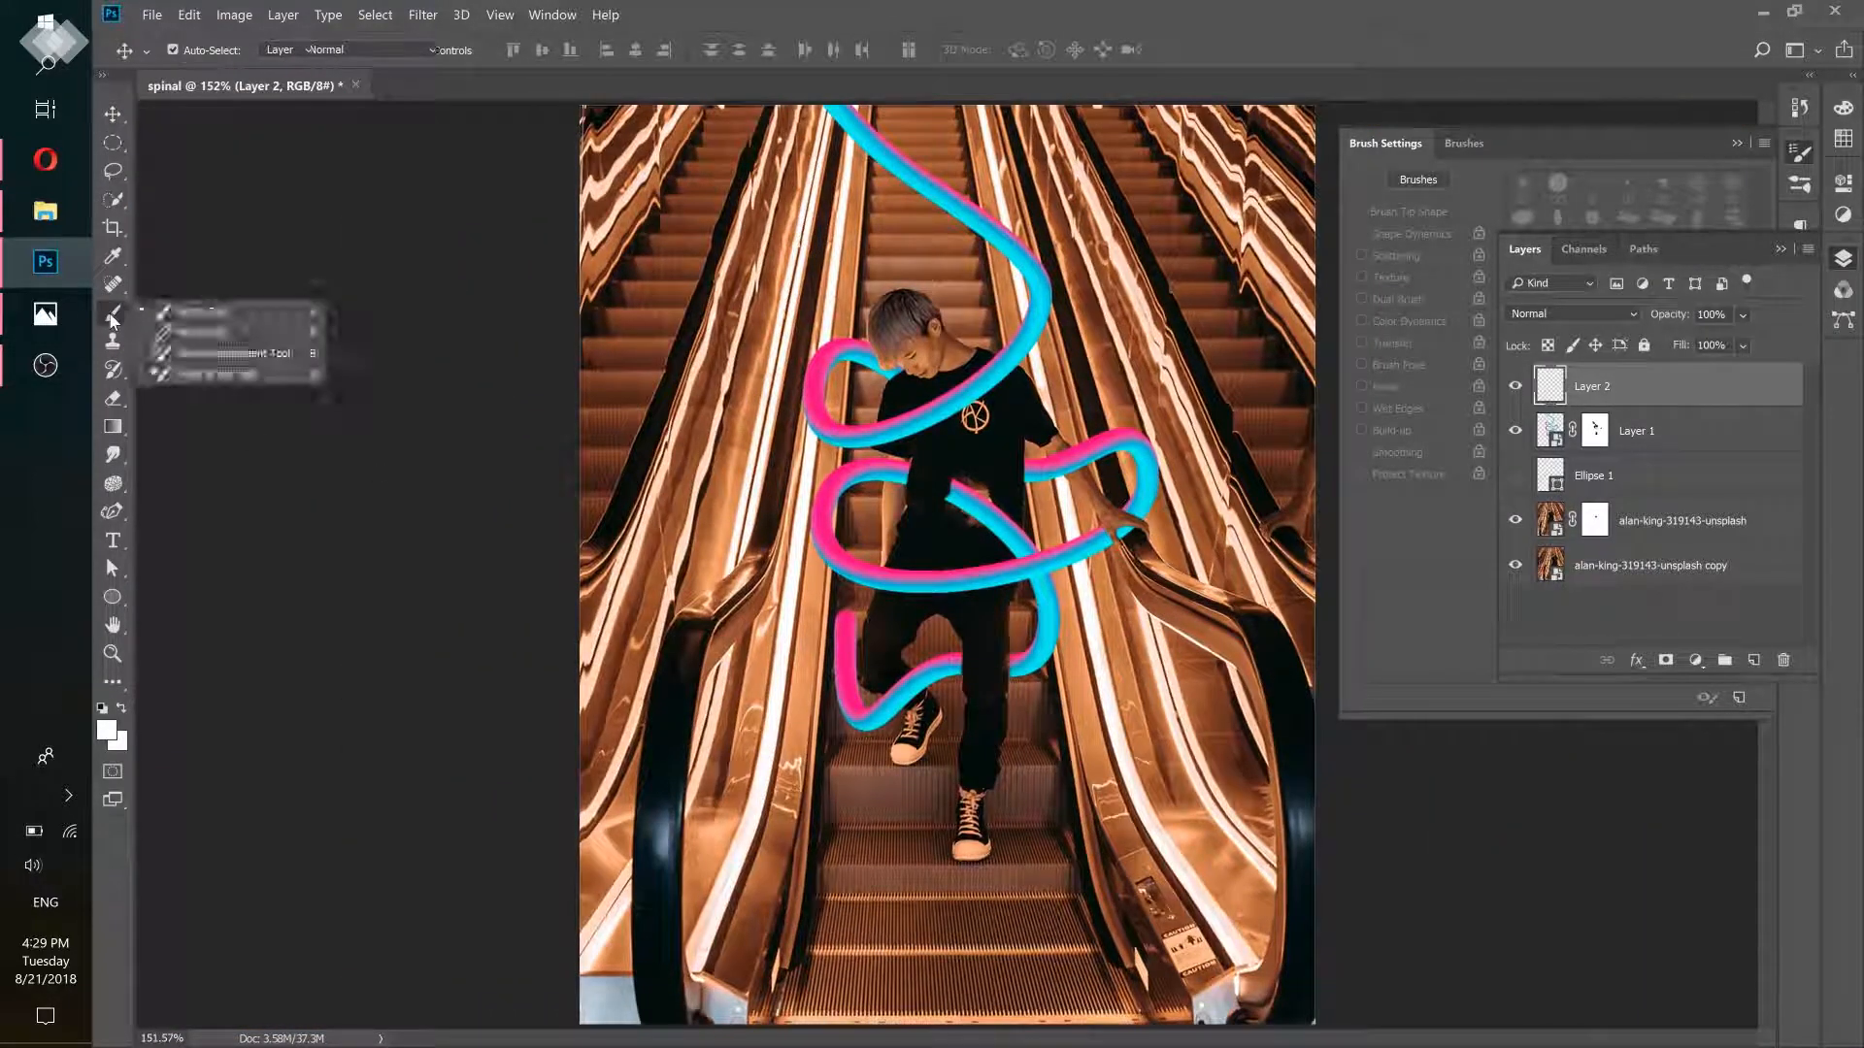
{"action": "right_click", "coordinate": [121, 315]}
{"action": "left_click", "coordinate": [177, 316]}
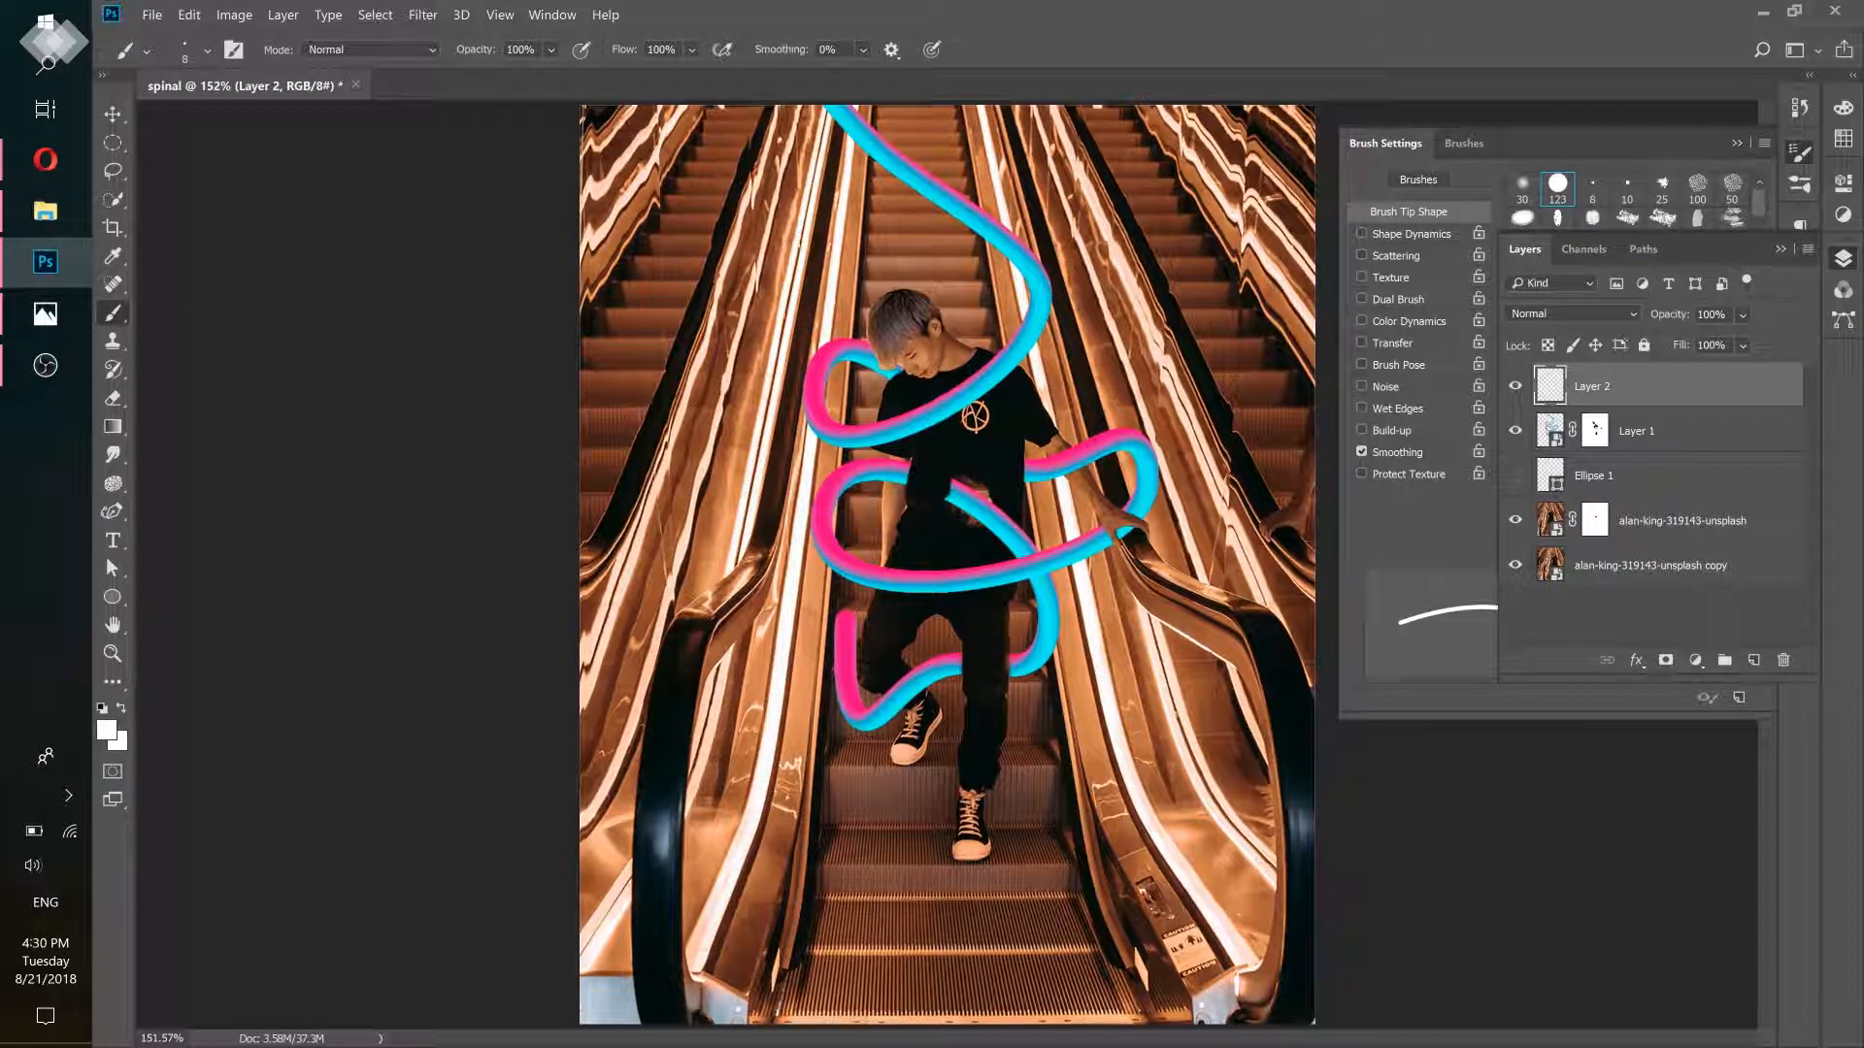
{"action": "left_click", "coordinate": [102, 710]}
{"action": "left_click", "coordinate": [212, 50]}
{"action": "left_click_drag", "start_coordinate": [333, 171], "coordinate": [189, 172]}
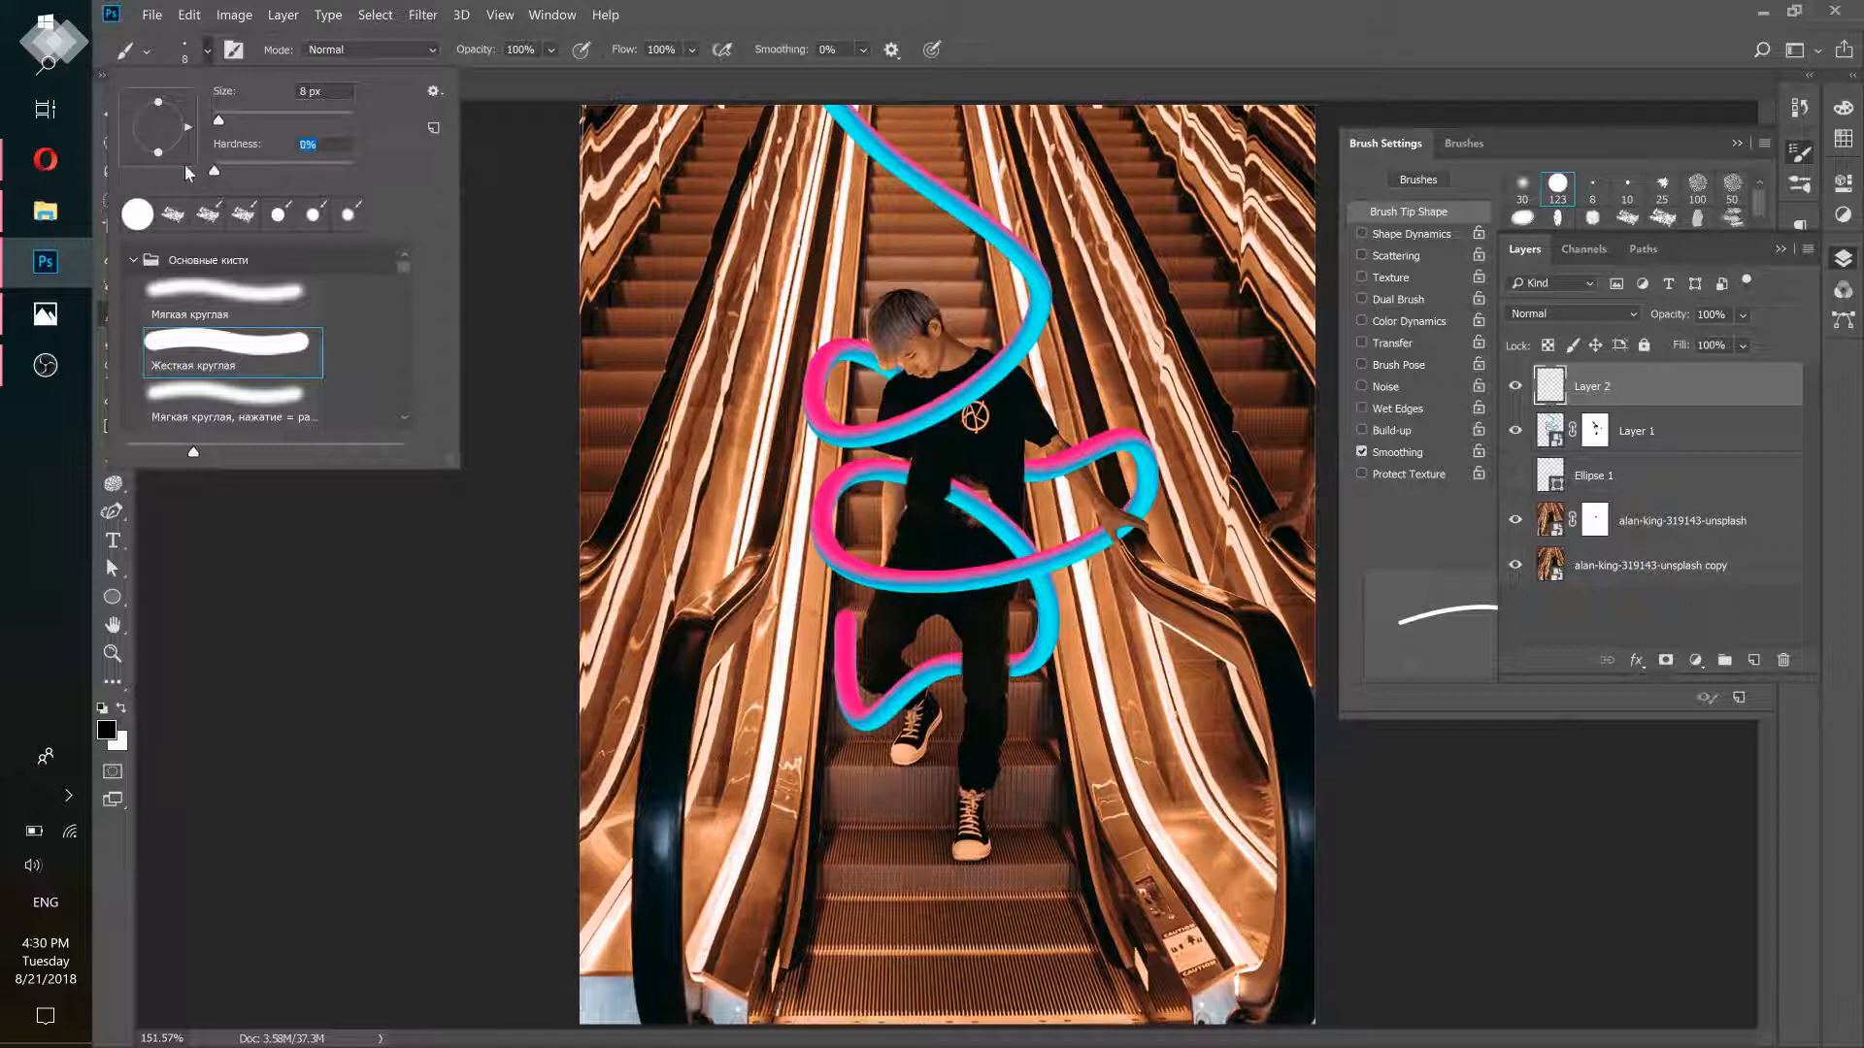
{"action": "left_click", "coordinate": [229, 117]}
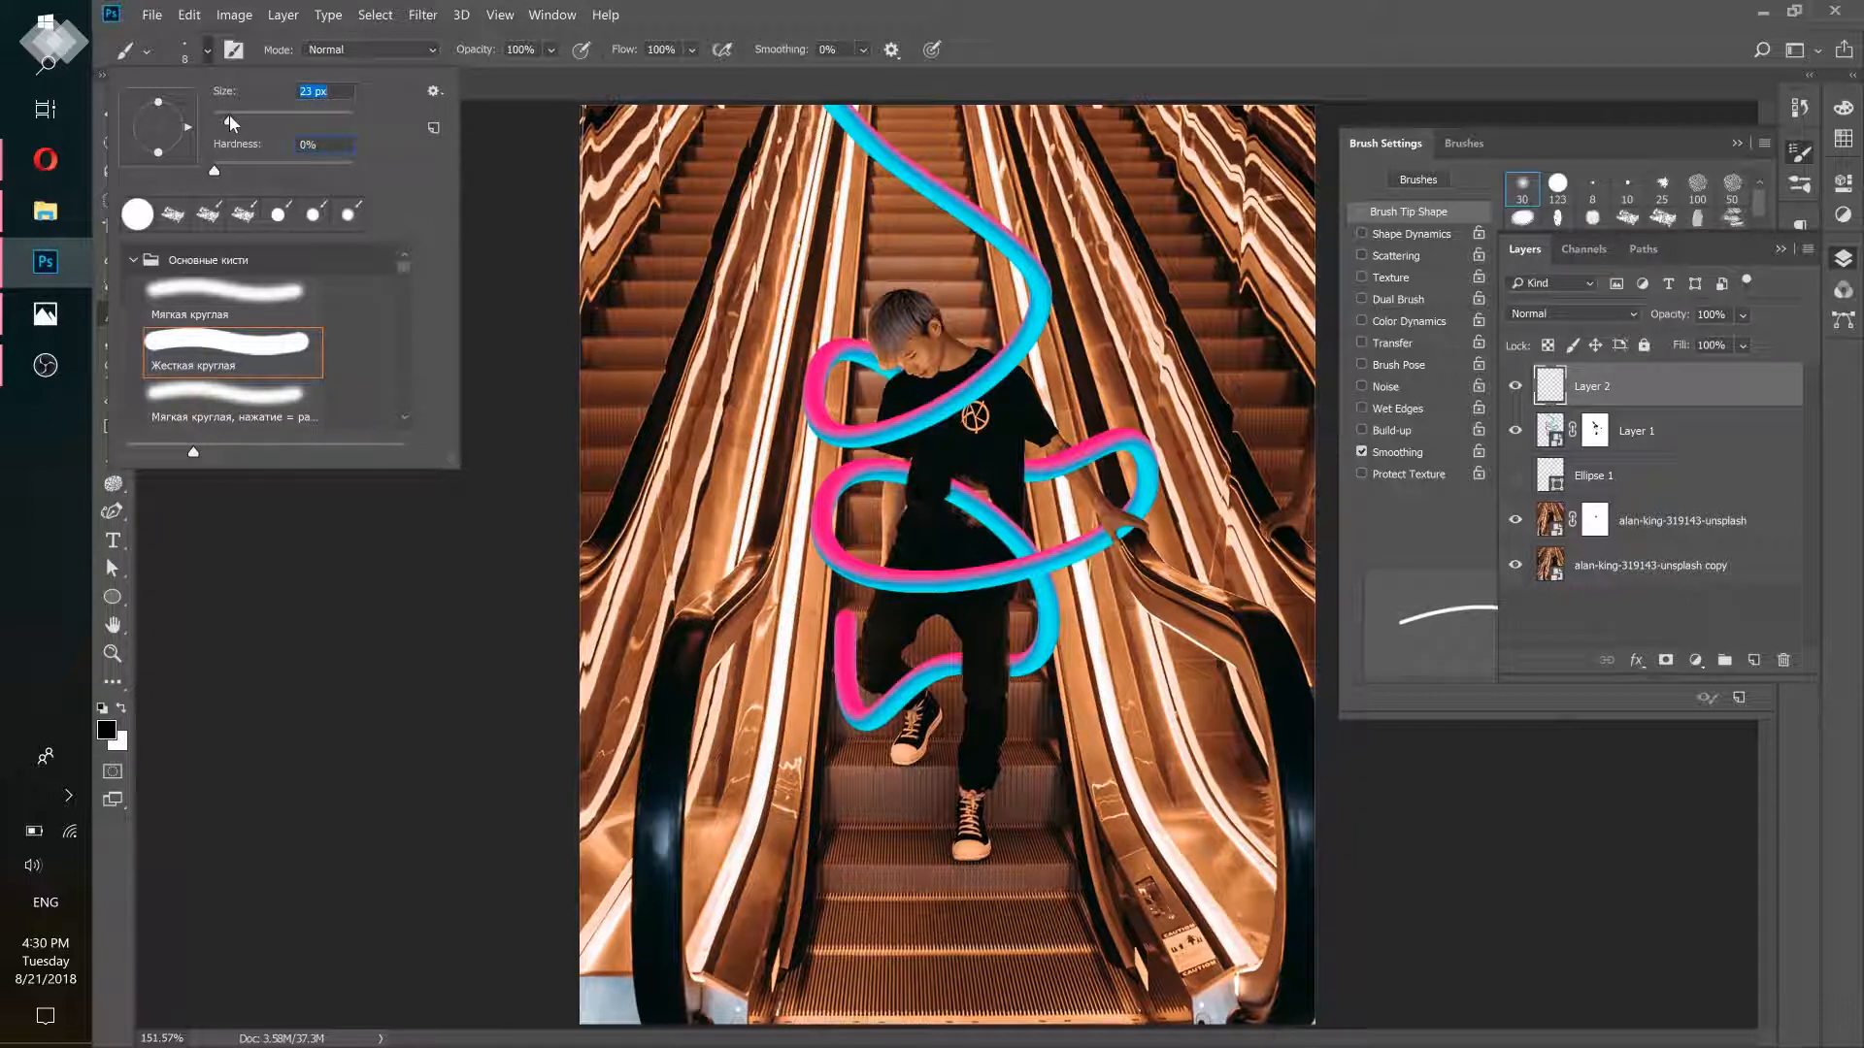
{"action": "key", "text": "Return"}
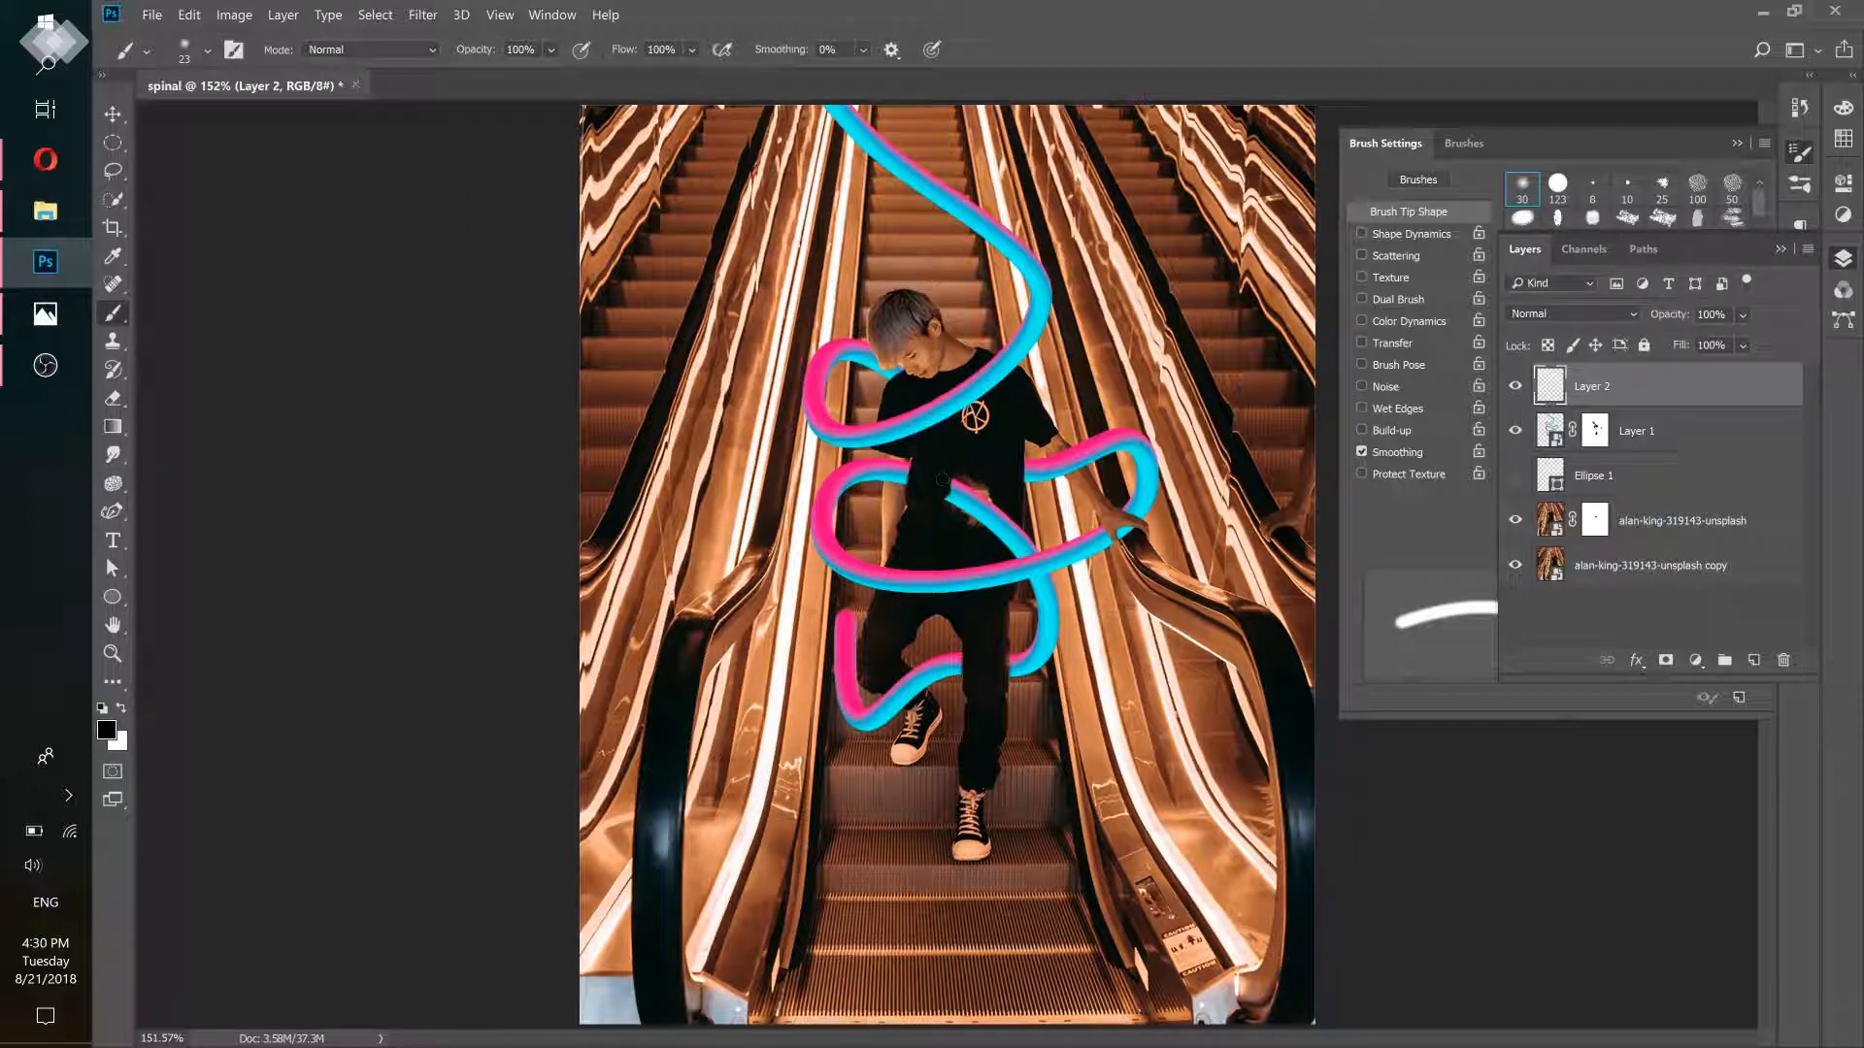
Set the brush flow to 3% and its opacity to 30% for soft shading around the shirt hole
{"action": "left_click_drag", "start_coordinate": [956, 496], "coordinate": [948, 609]}
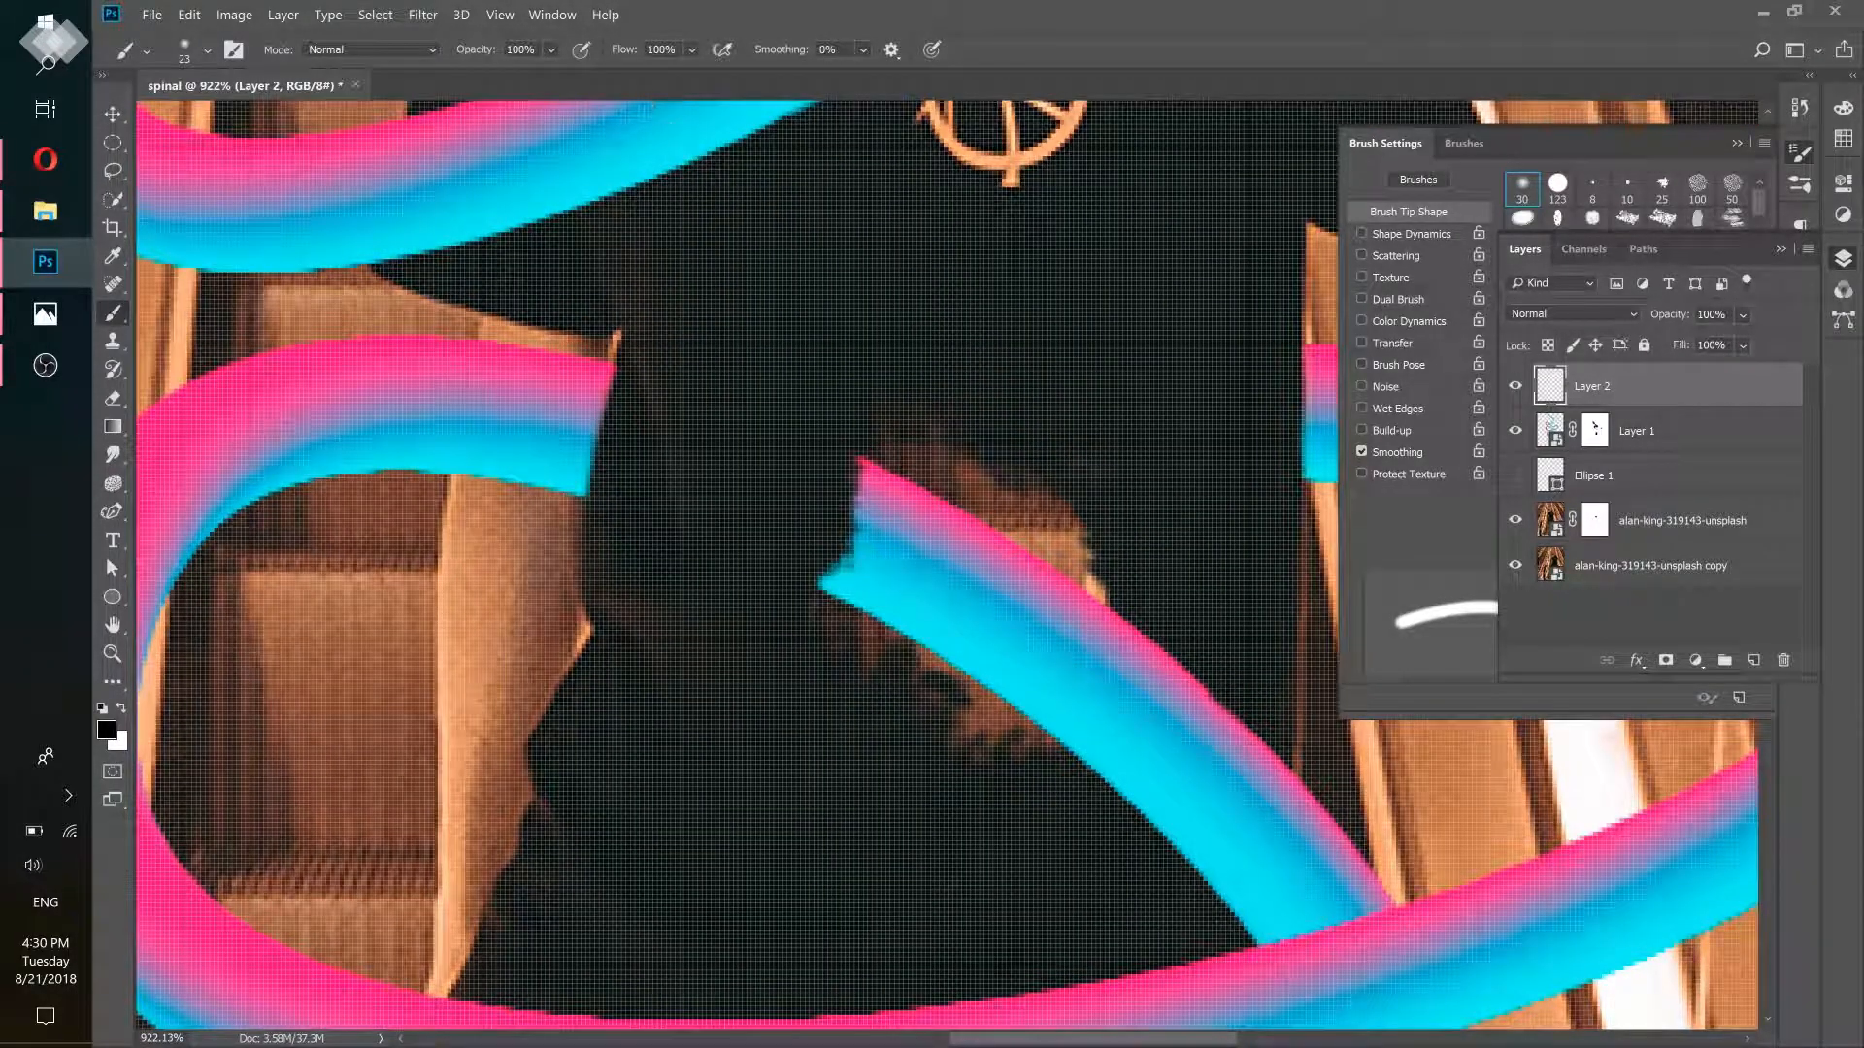
{"action": "left_click", "coordinate": [690, 49]}
{"action": "left_click", "coordinate": [551, 55]}
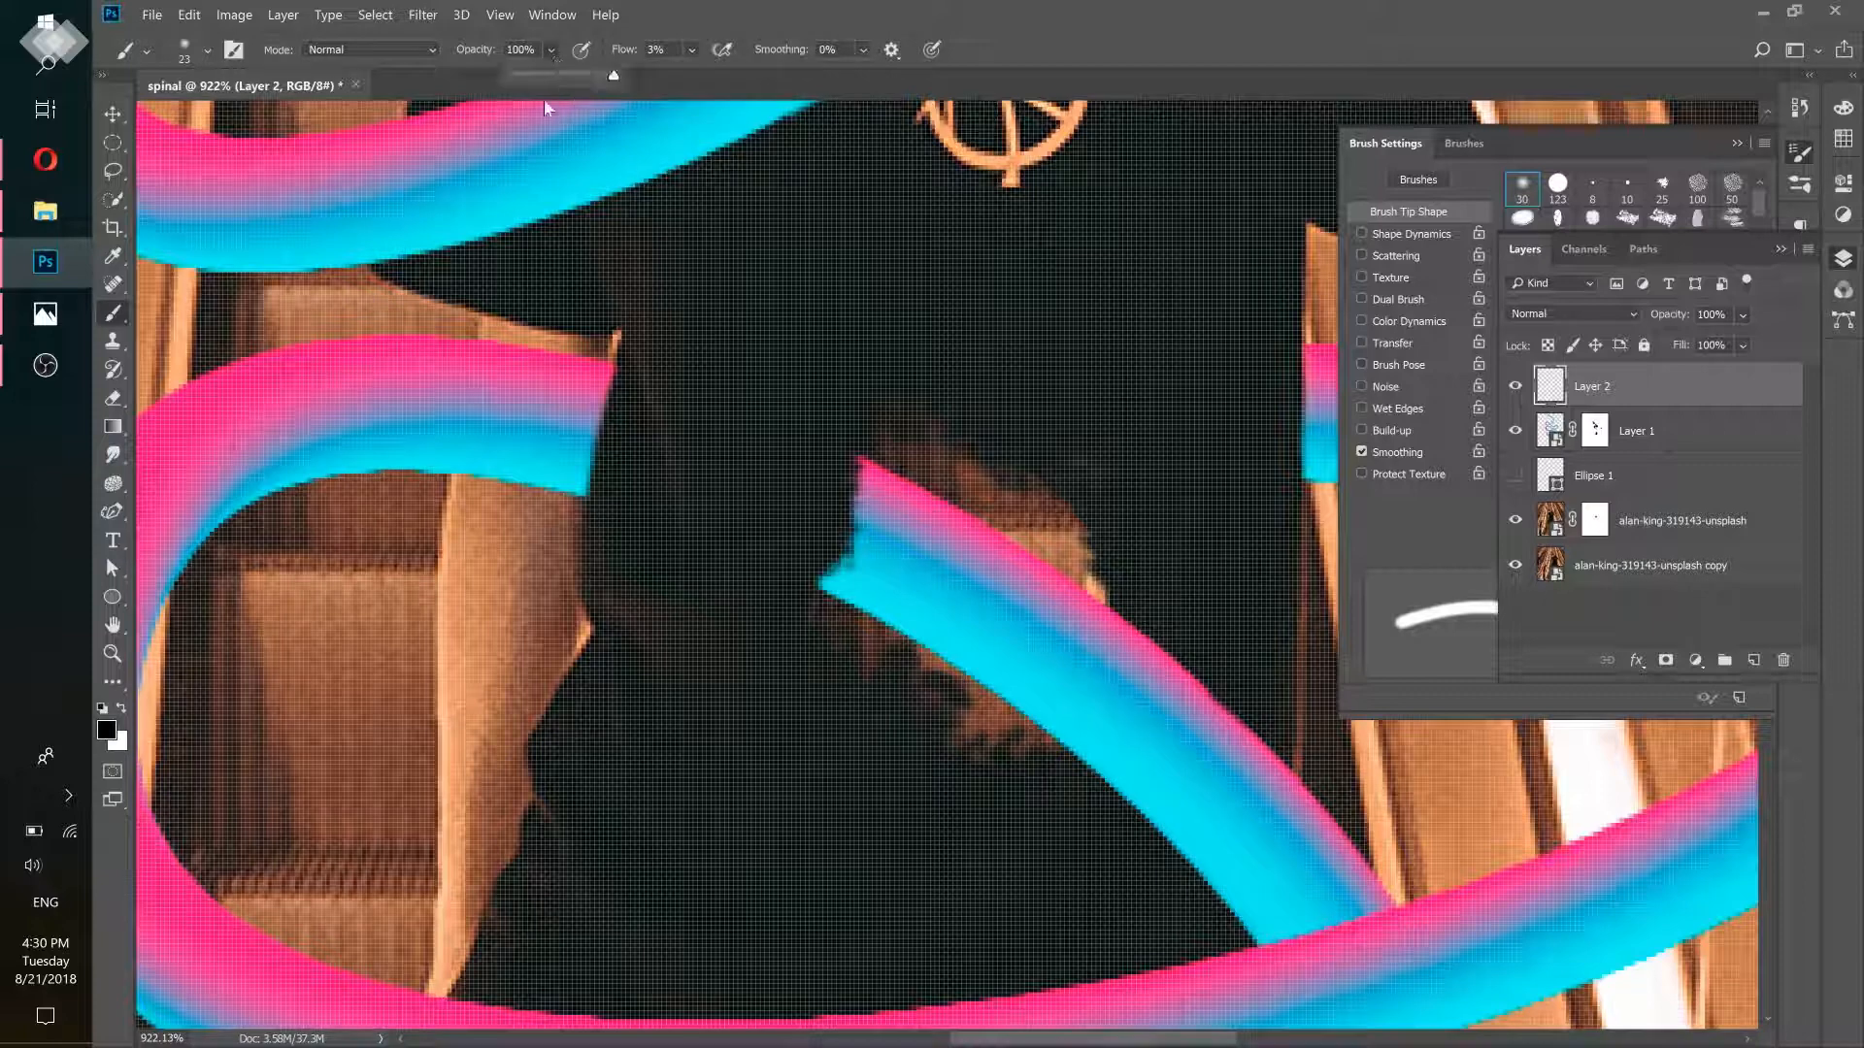
{"action": "left_click_drag", "start_coordinate": [537, 79], "coordinate": [544, 79]}
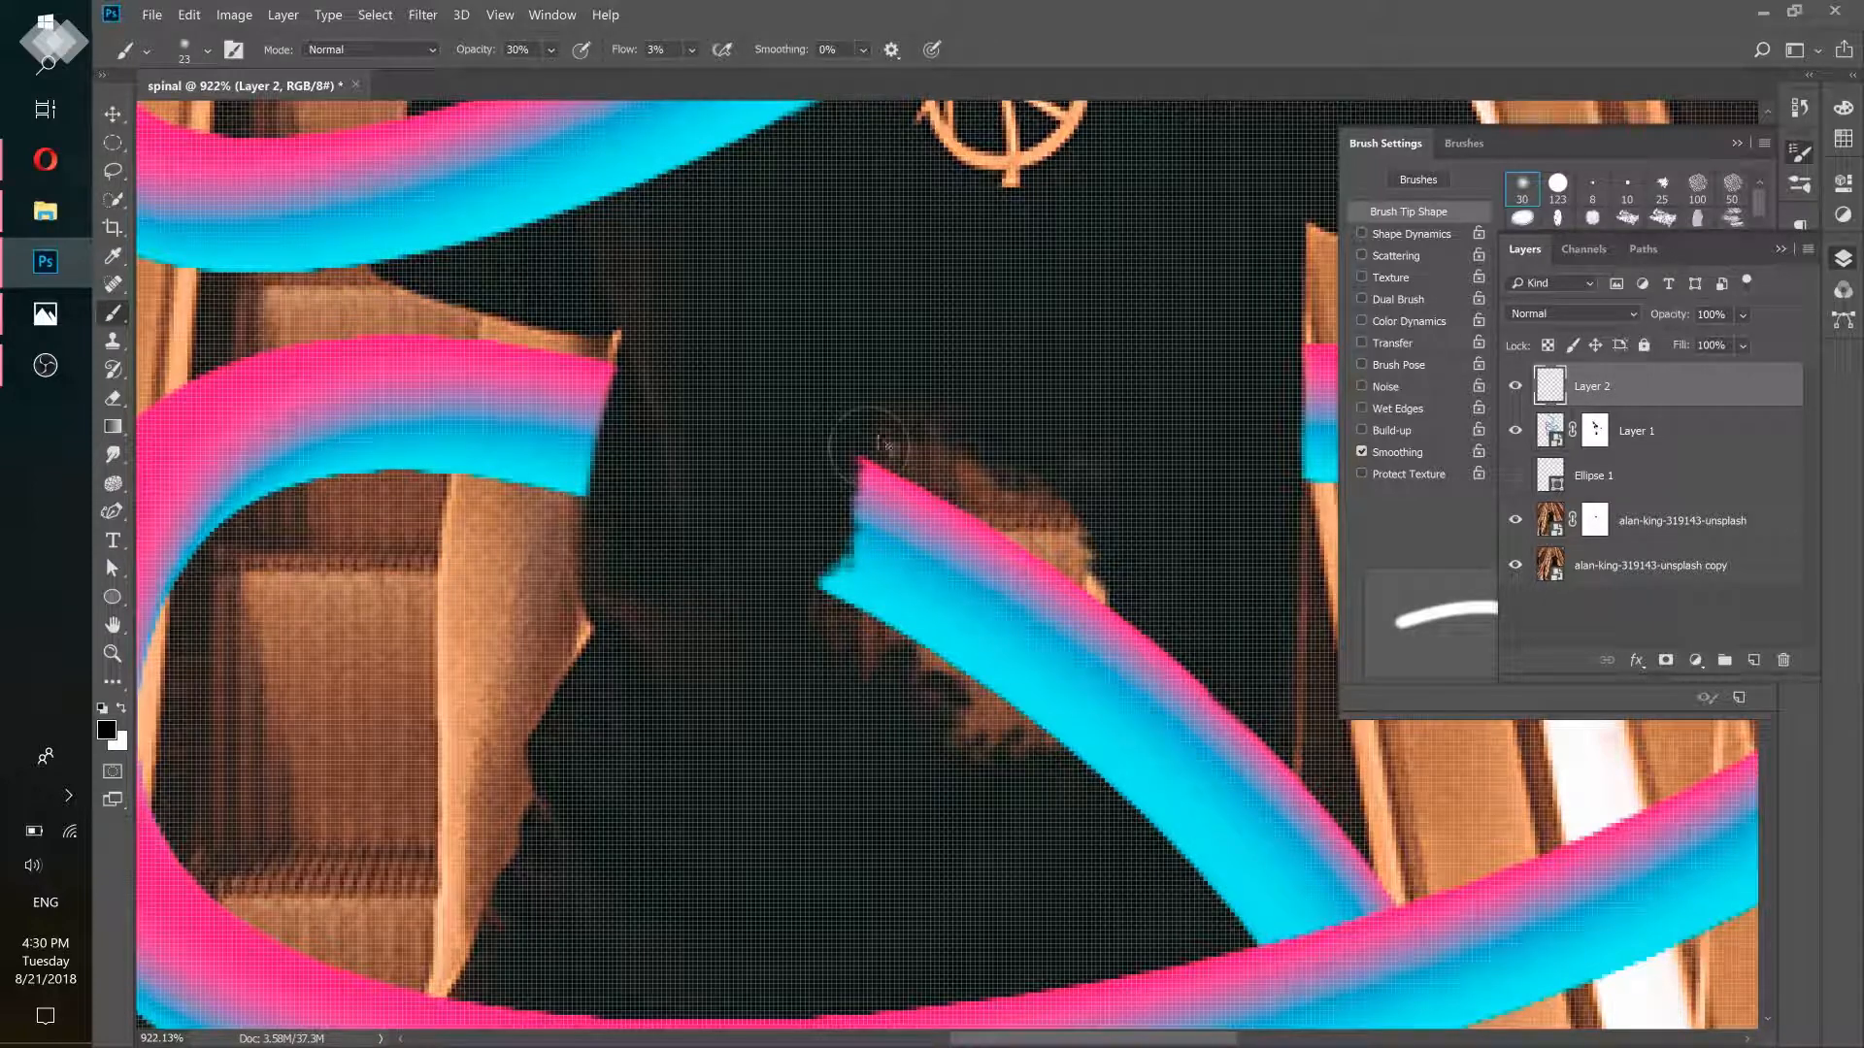
{"action": "key", "text": "ctrl+0"}
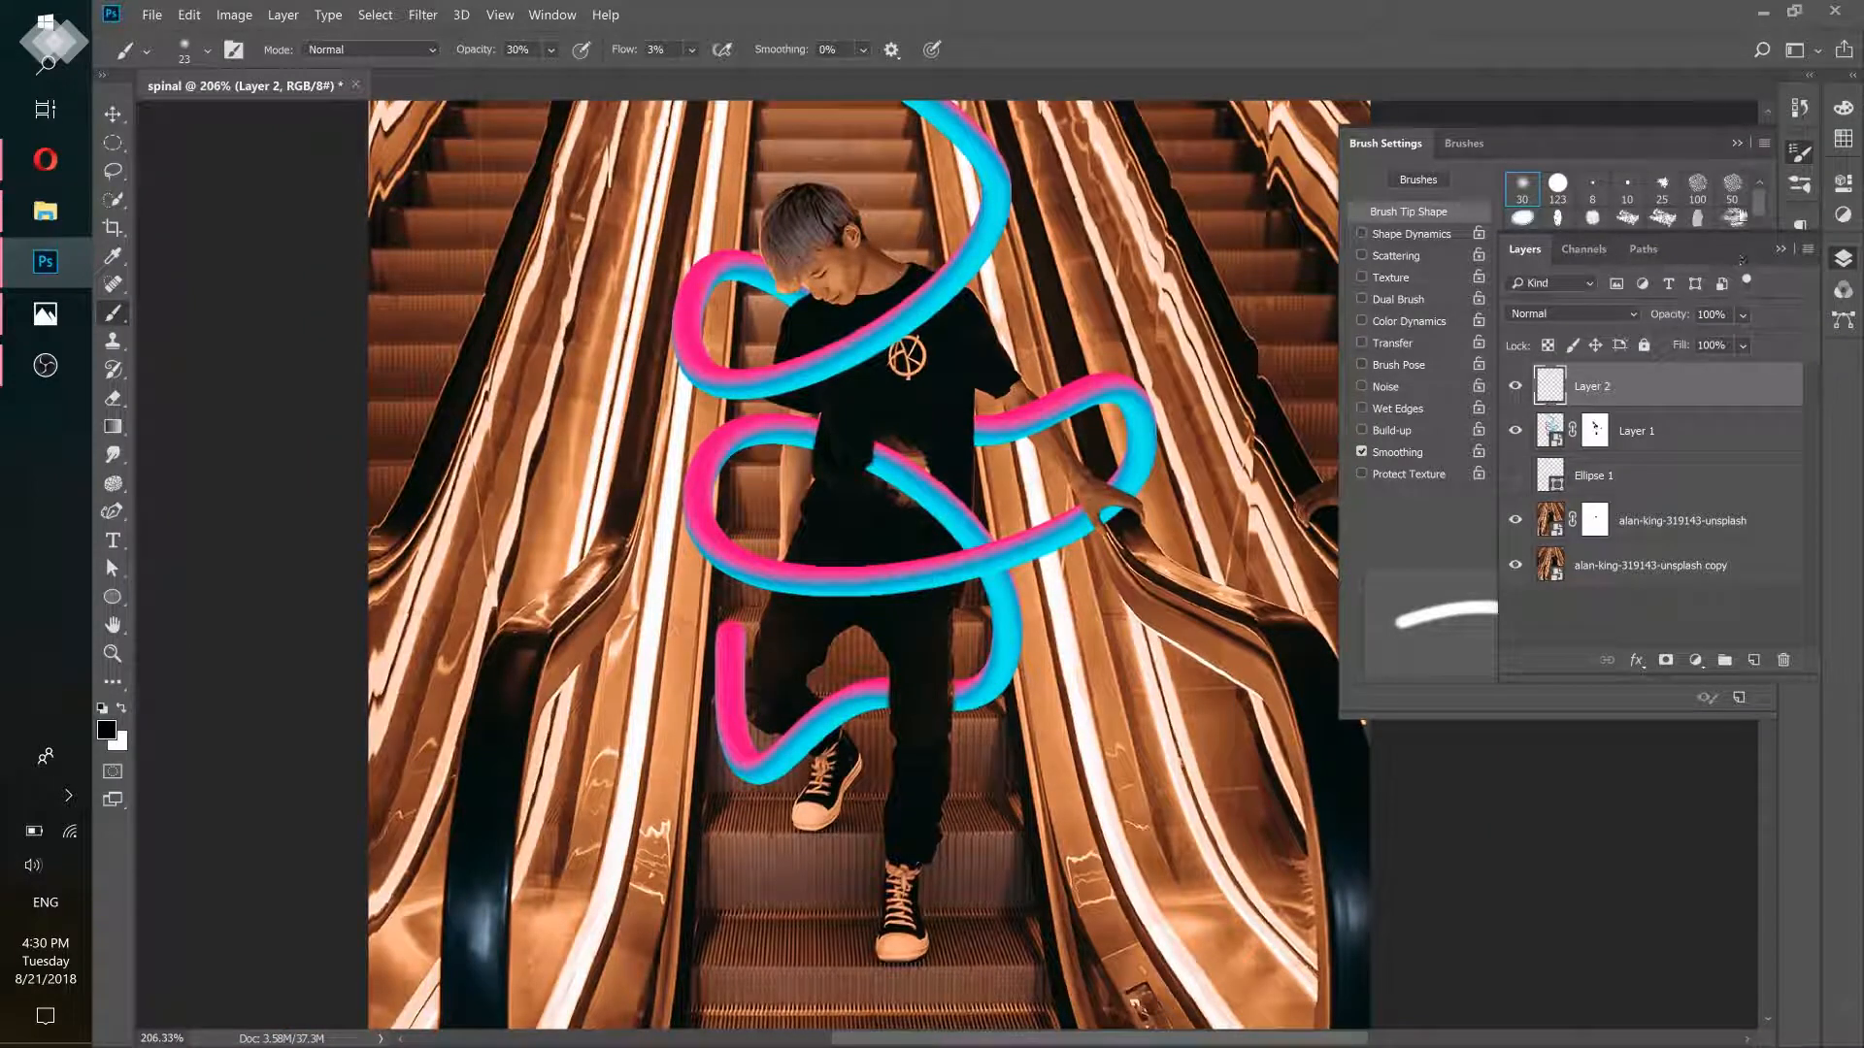
Collapse the brush settings and hide every layer except the empty Layer 2
{"action": "left_click", "coordinate": [1737, 145]}
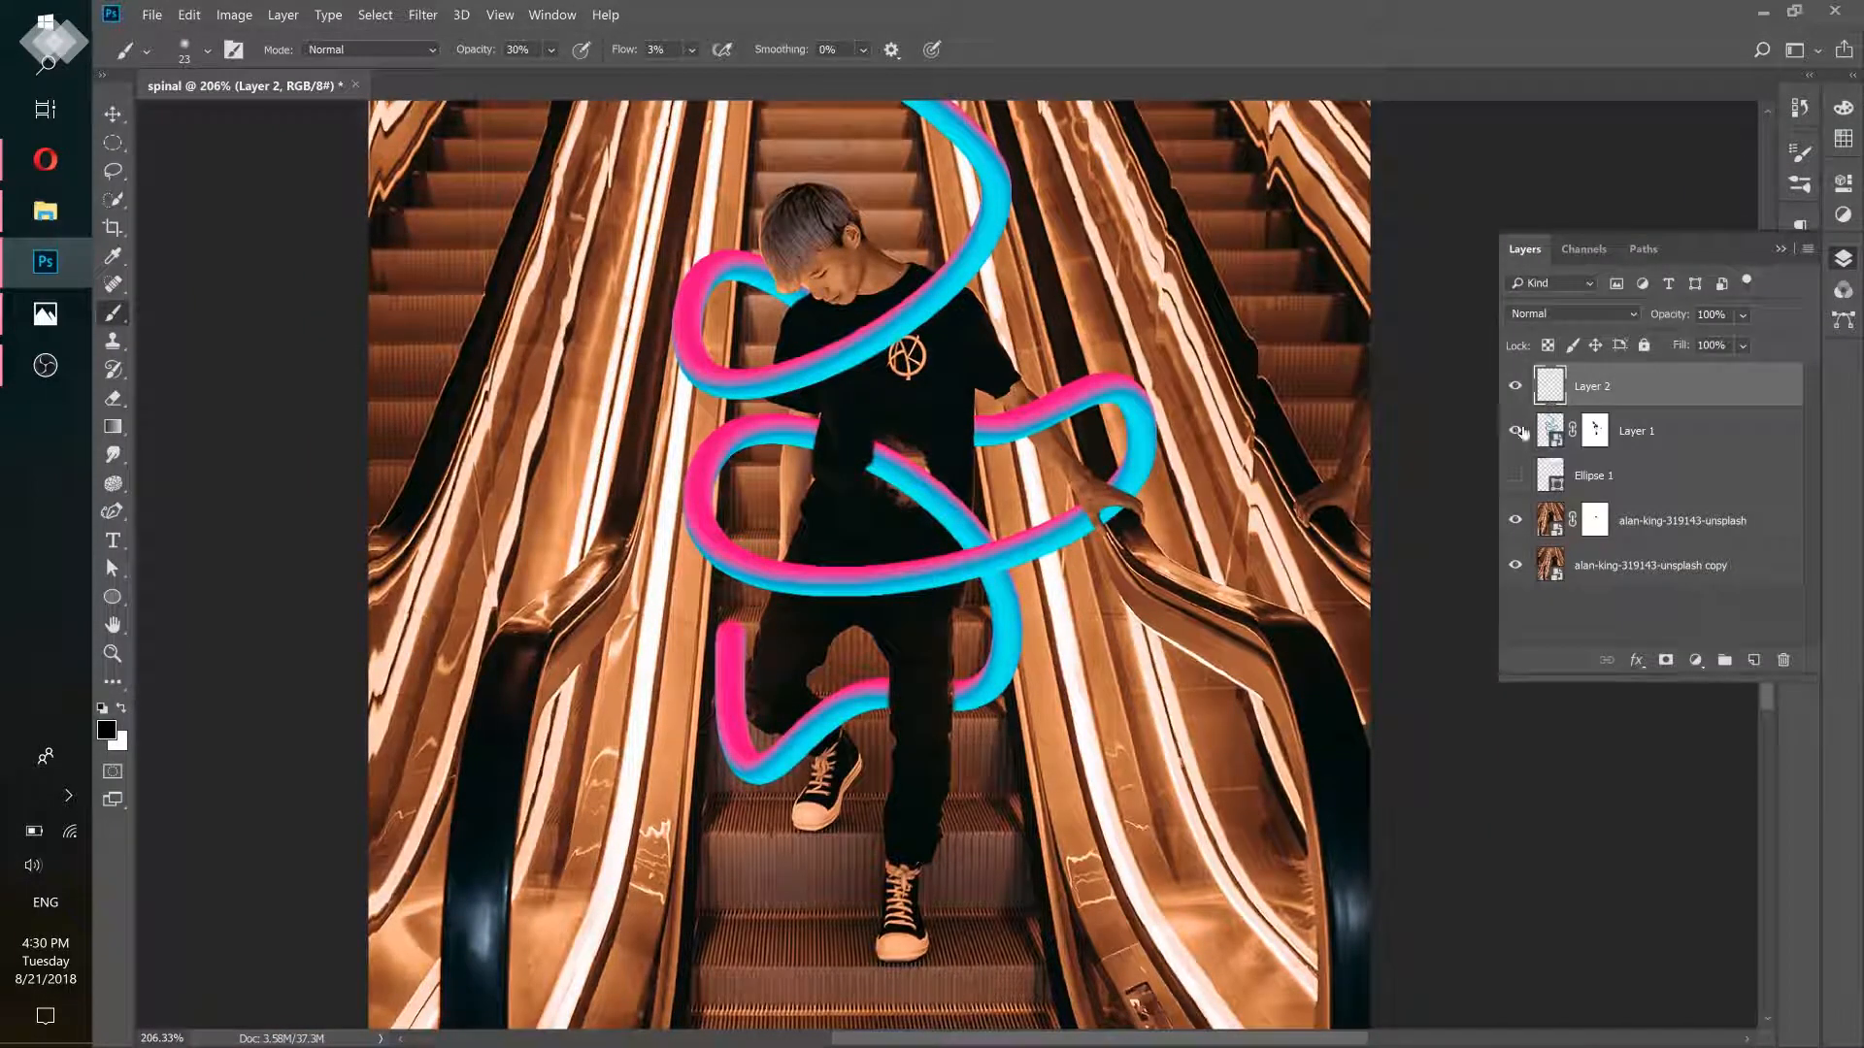
{"action": "left_click_drag", "start_coordinate": [1517, 499], "coordinate": [1567, 568]}
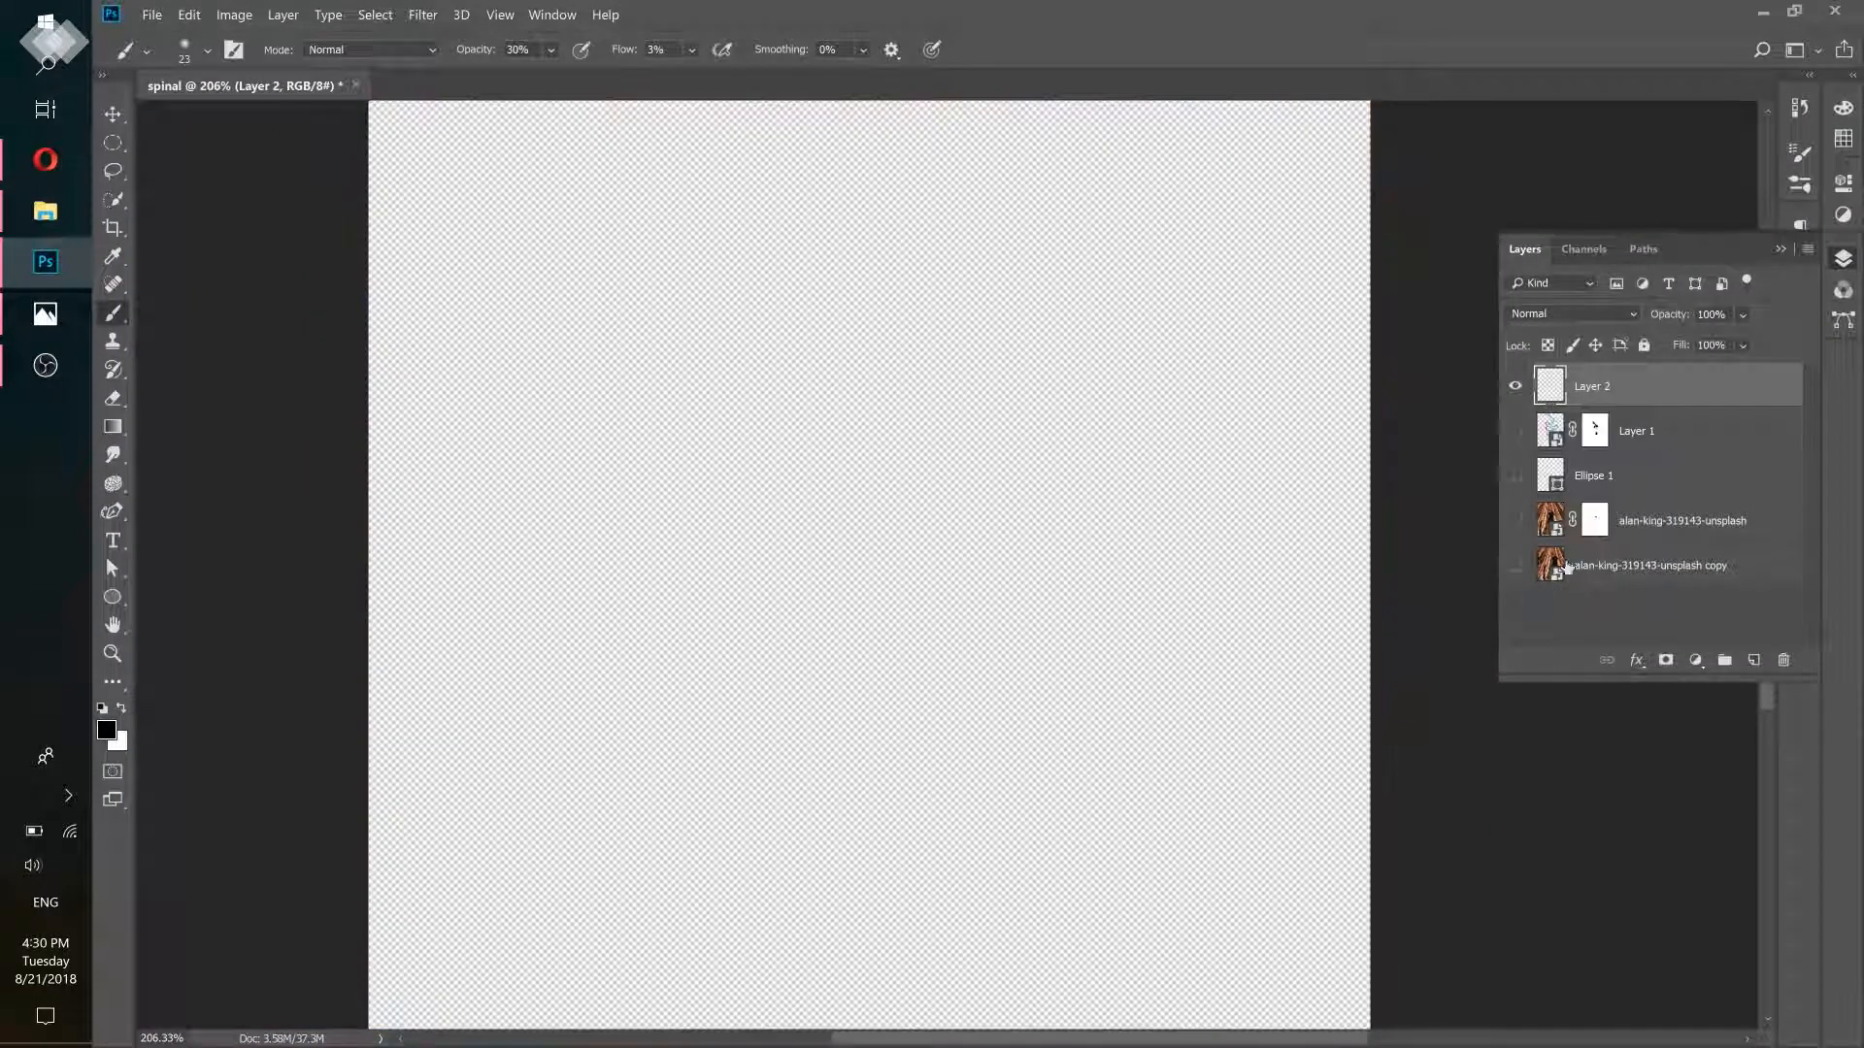
{"action": "scroll", "coordinate": [746, 524], "scroll_direction": "up", "scroll_amount": 3}
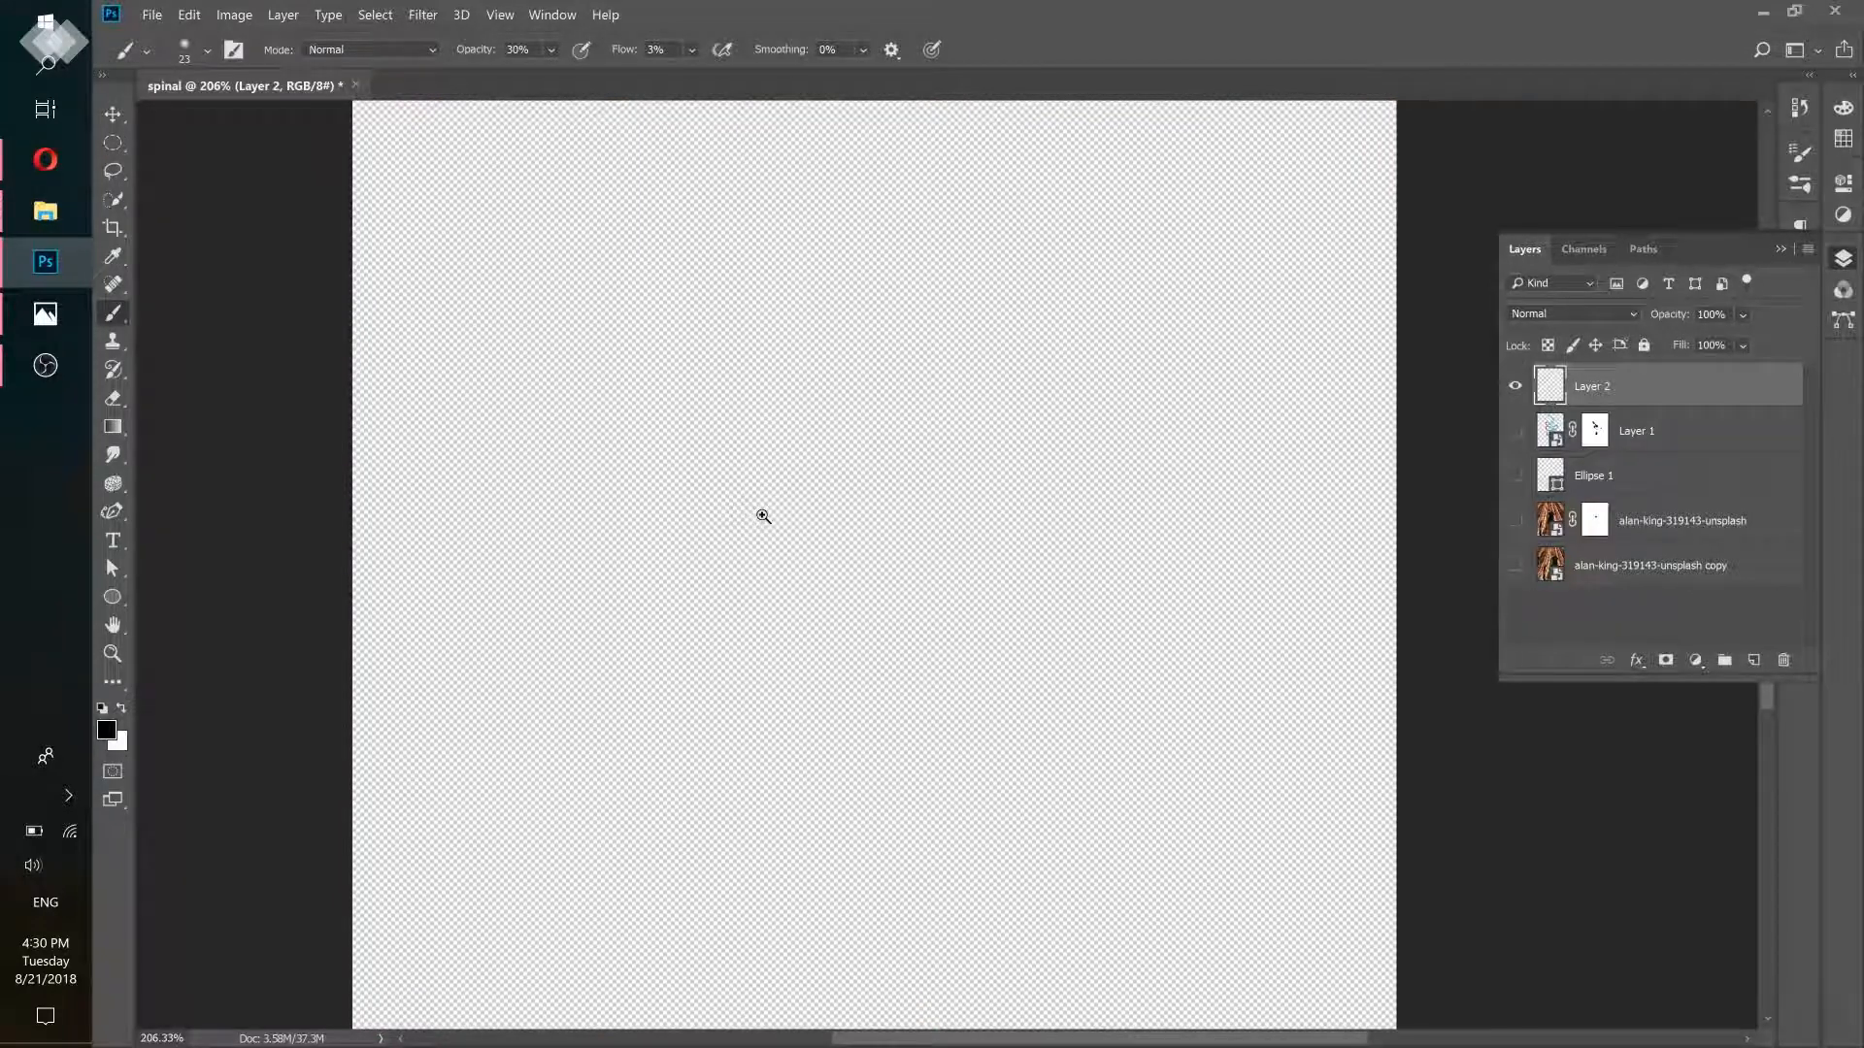
Raise the brush opacity to 100% and its size to 60 px, and build up a soft vertical black test stroke on Layer 2
{"action": "left_click", "coordinate": [550, 49]}
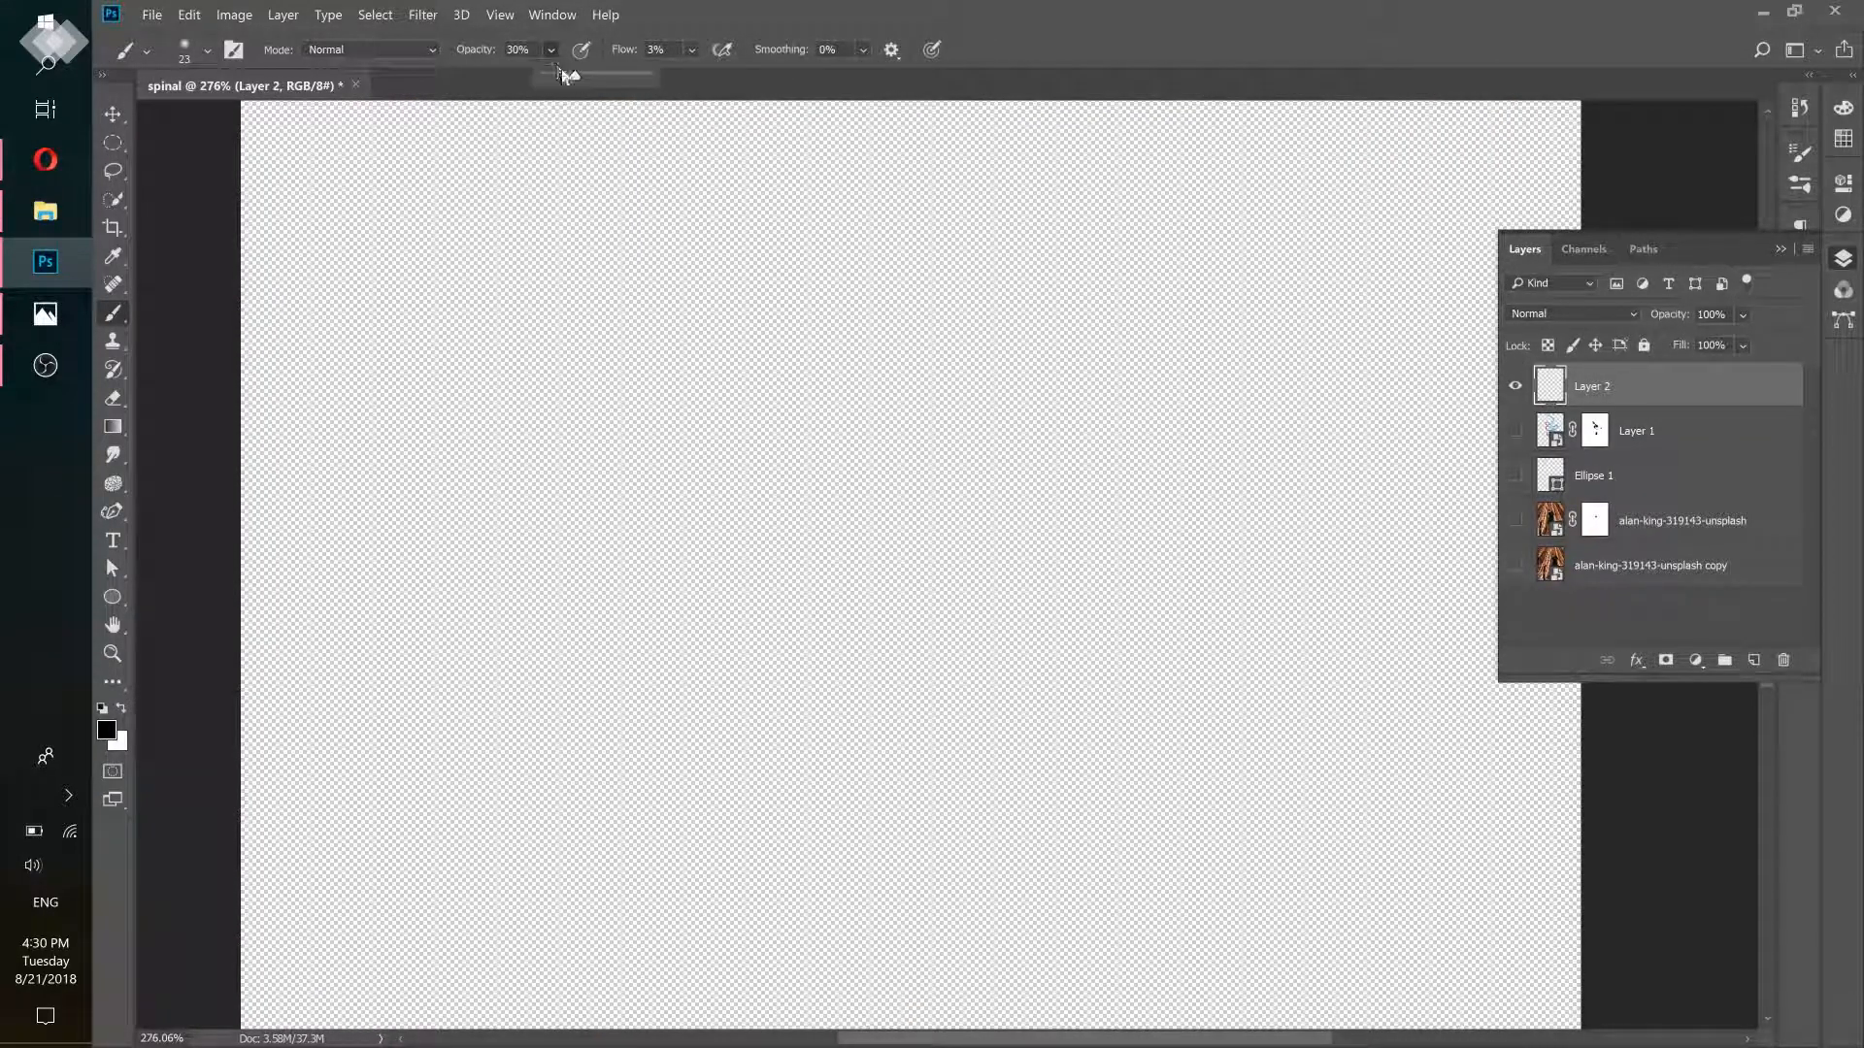
{"action": "left_click", "coordinate": [703, 44]}
{"action": "key", "text": "bracketright"}
{"action": "key", "text": "bracketright"}
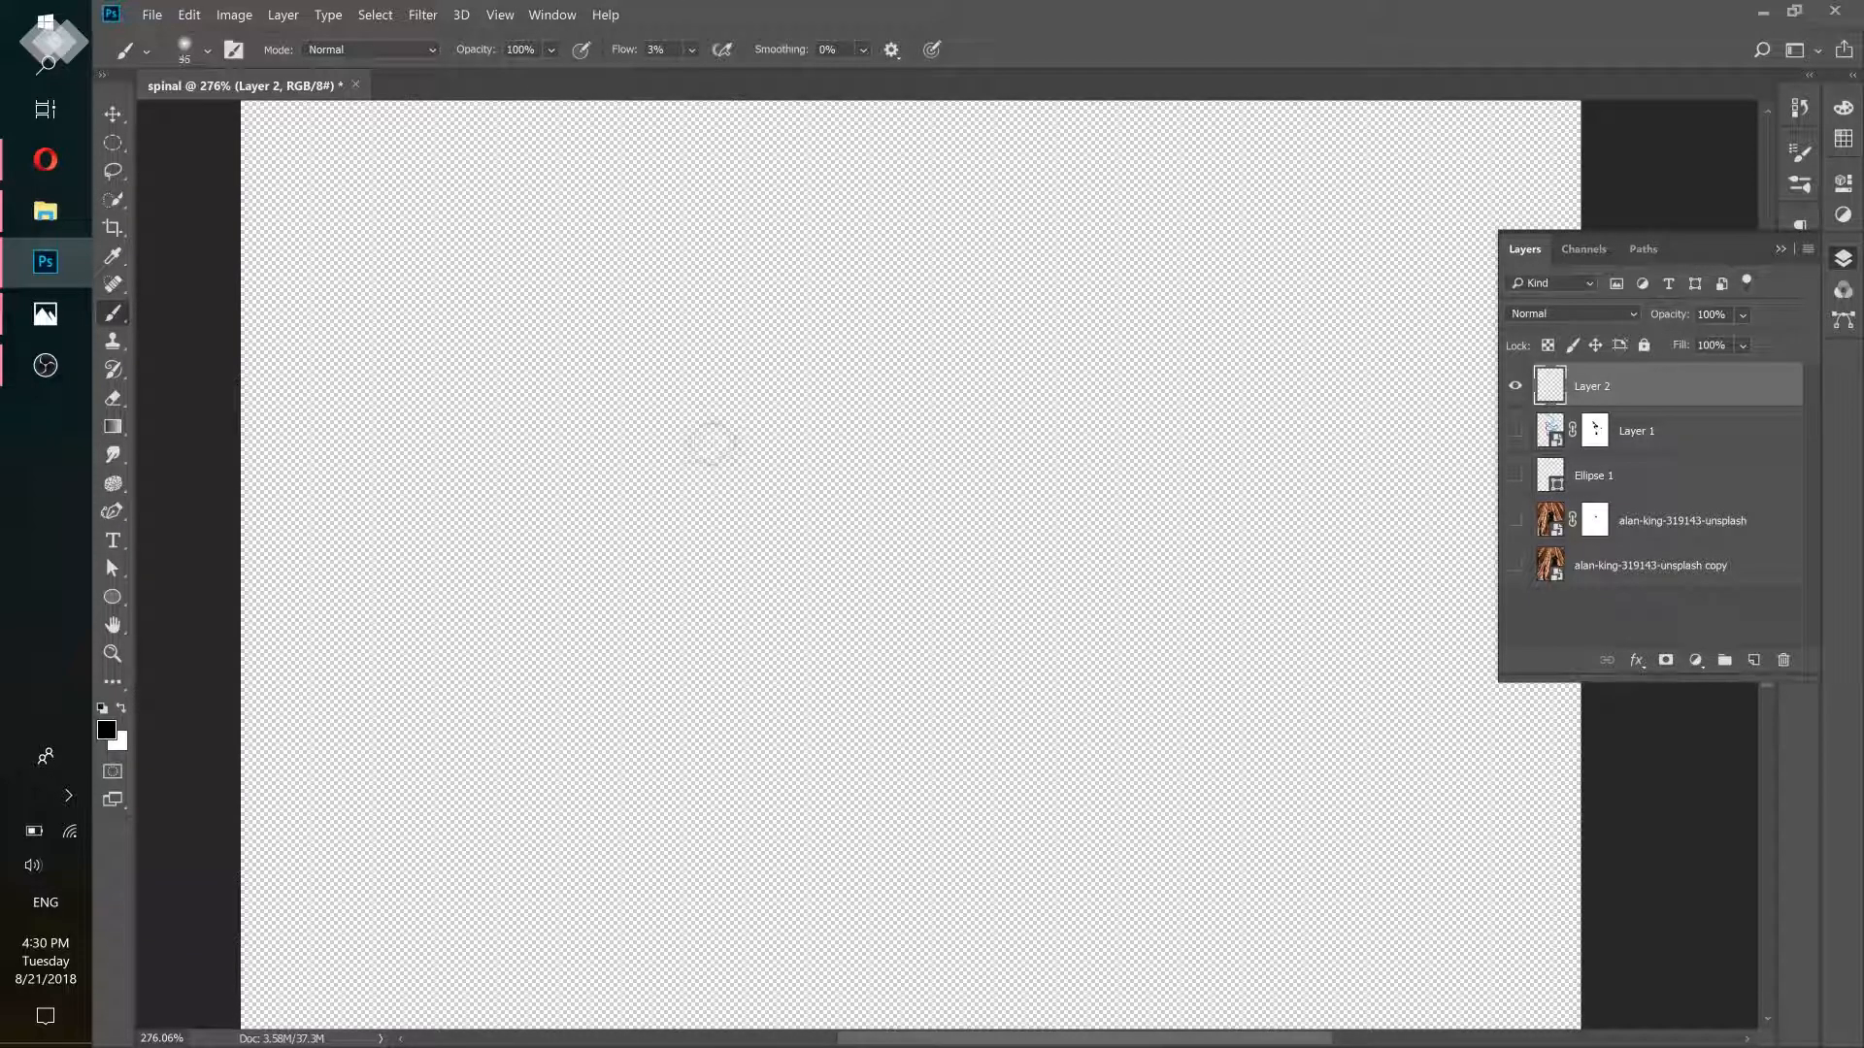
{"action": "left_click_drag", "start_coordinate": [740, 346], "coordinate": [743, 588]}
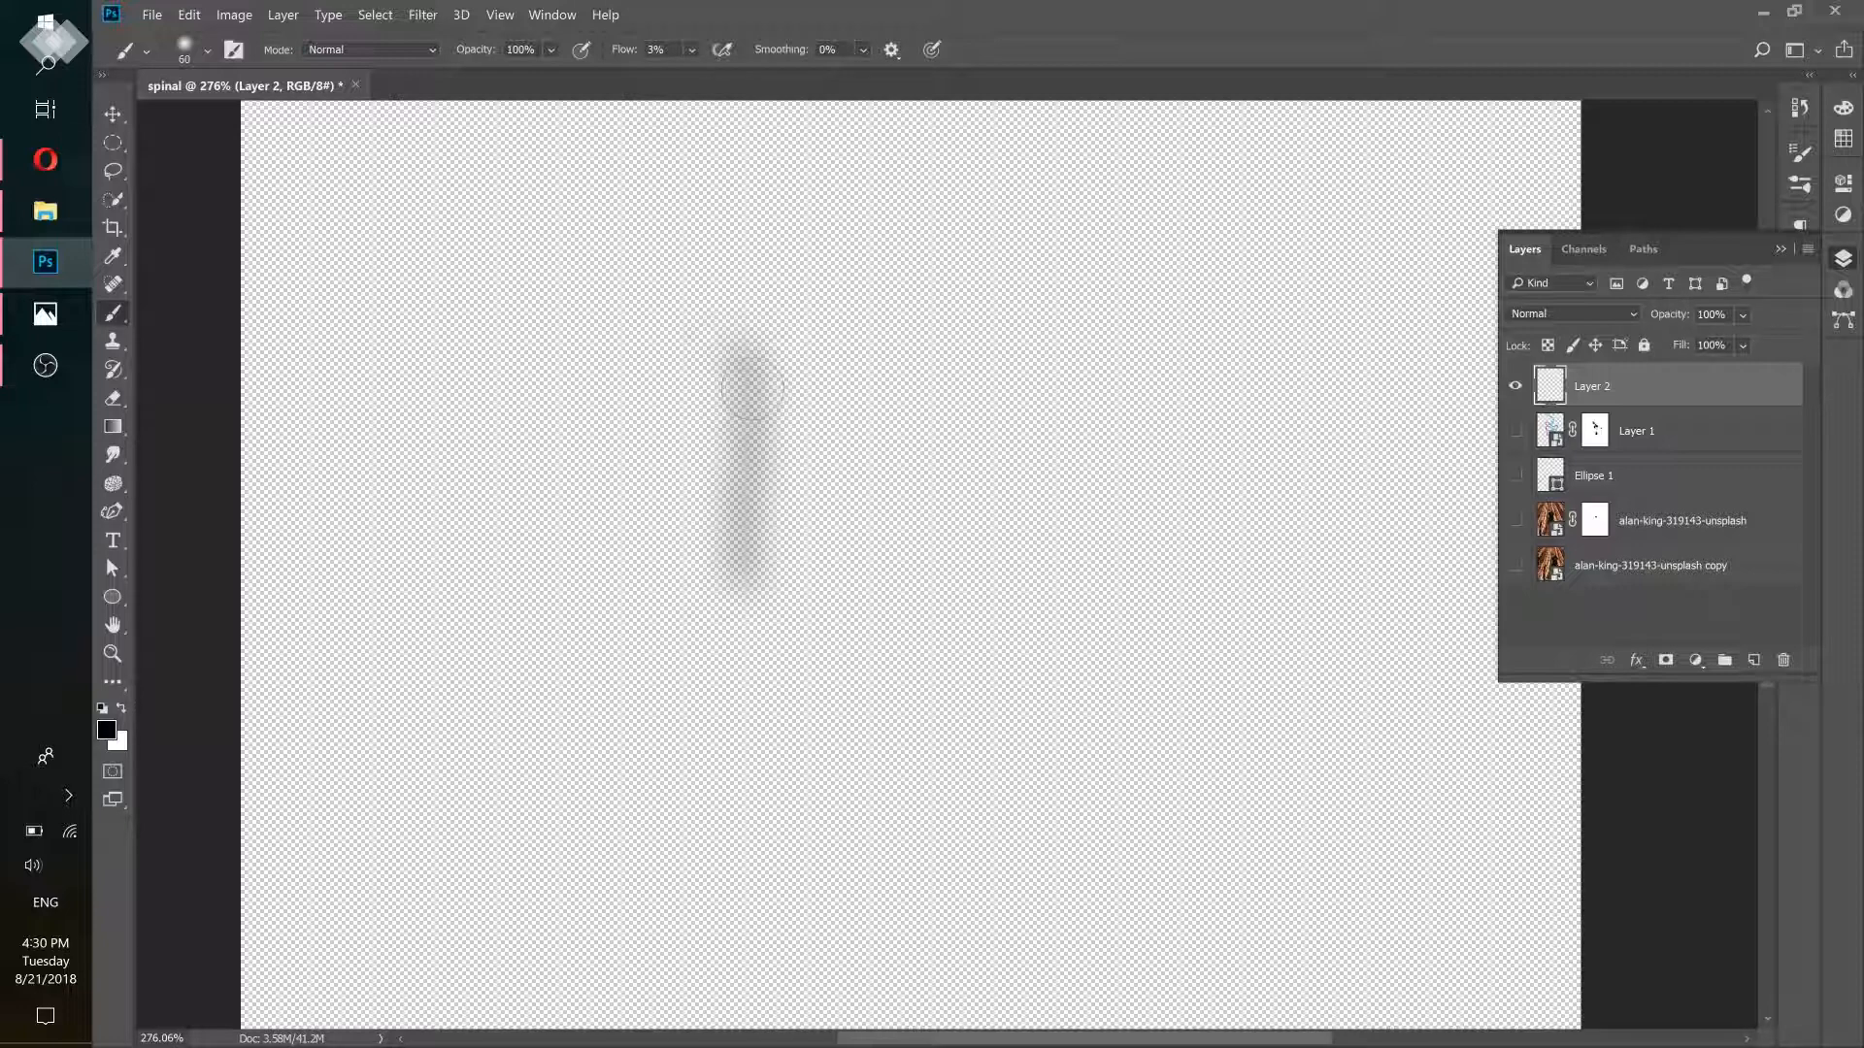
{"action": "mouse_move", "coordinate": [733, 386]}
{"action": "left_mouse_down"}
{"action": "mouse_move", "coordinate": [747, 434]}
{"action": "mouse_move", "coordinate": [726, 500]}
{"action": "mouse_move", "coordinate": [757, 417]}
{"action": "mouse_move", "coordinate": [746, 568]}
{"action": "mouse_move", "coordinate": [743, 369]}
{"action": "mouse_move", "coordinate": [747, 550]}
{"action": "left_mouse_up"}
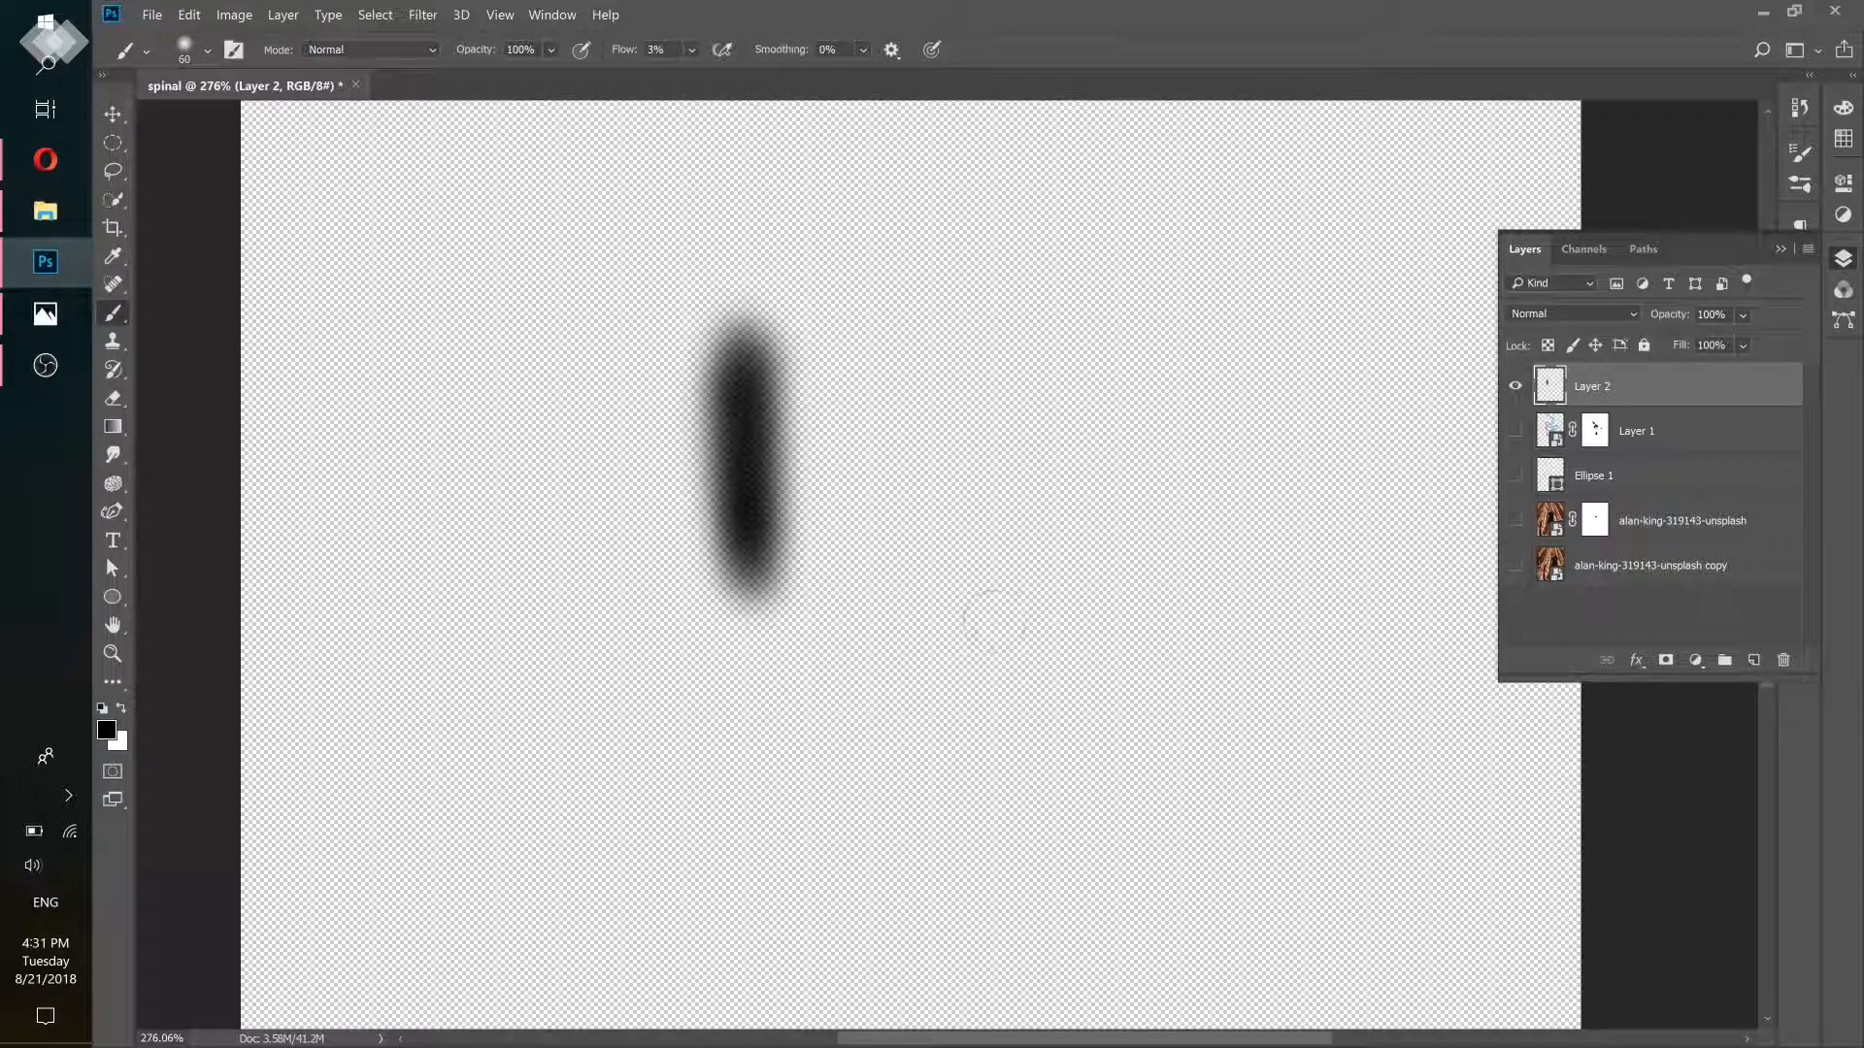
Switch the foreground color to bright red and paint two test strokes beside the black one, at 100% and 51% opacity
{"action": "left_click", "coordinate": [113, 732]}
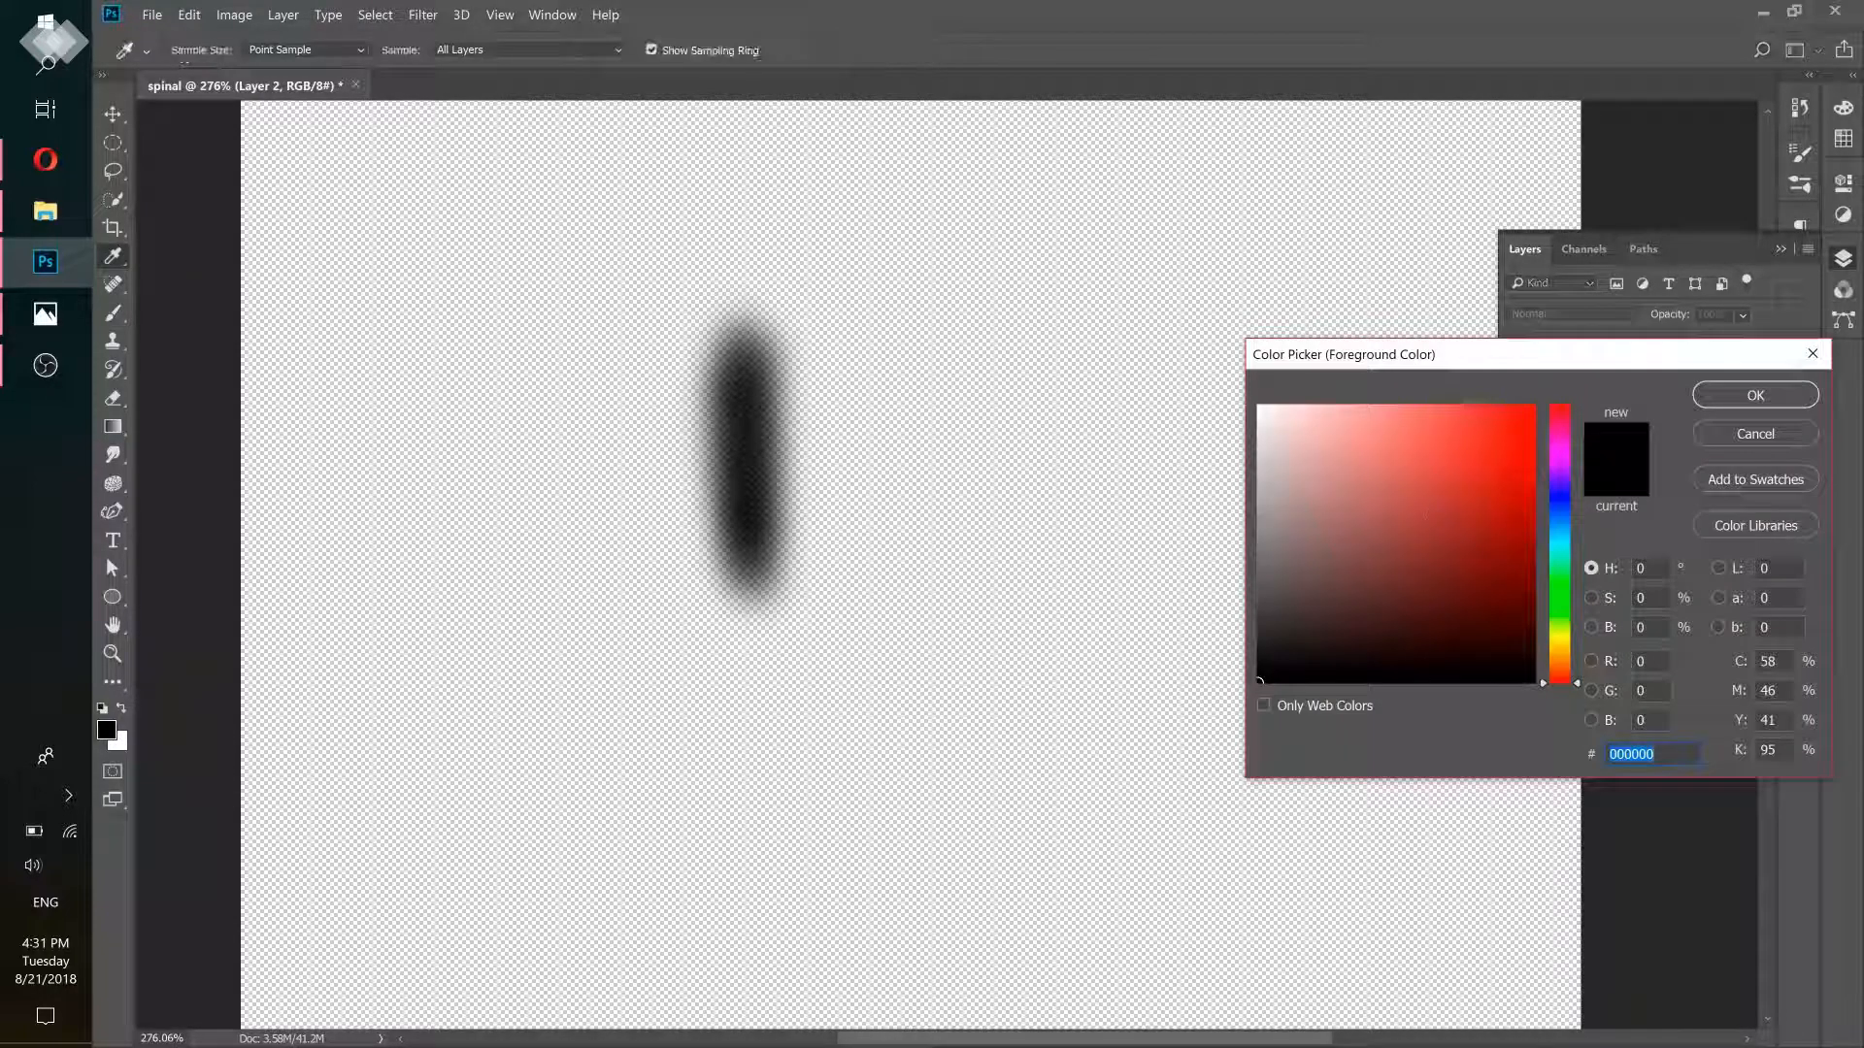
{"action": "left_click_drag", "start_coordinate": [1520, 420], "coordinate": [1558, 395]}
{"action": "left_click", "coordinate": [1755, 395]}
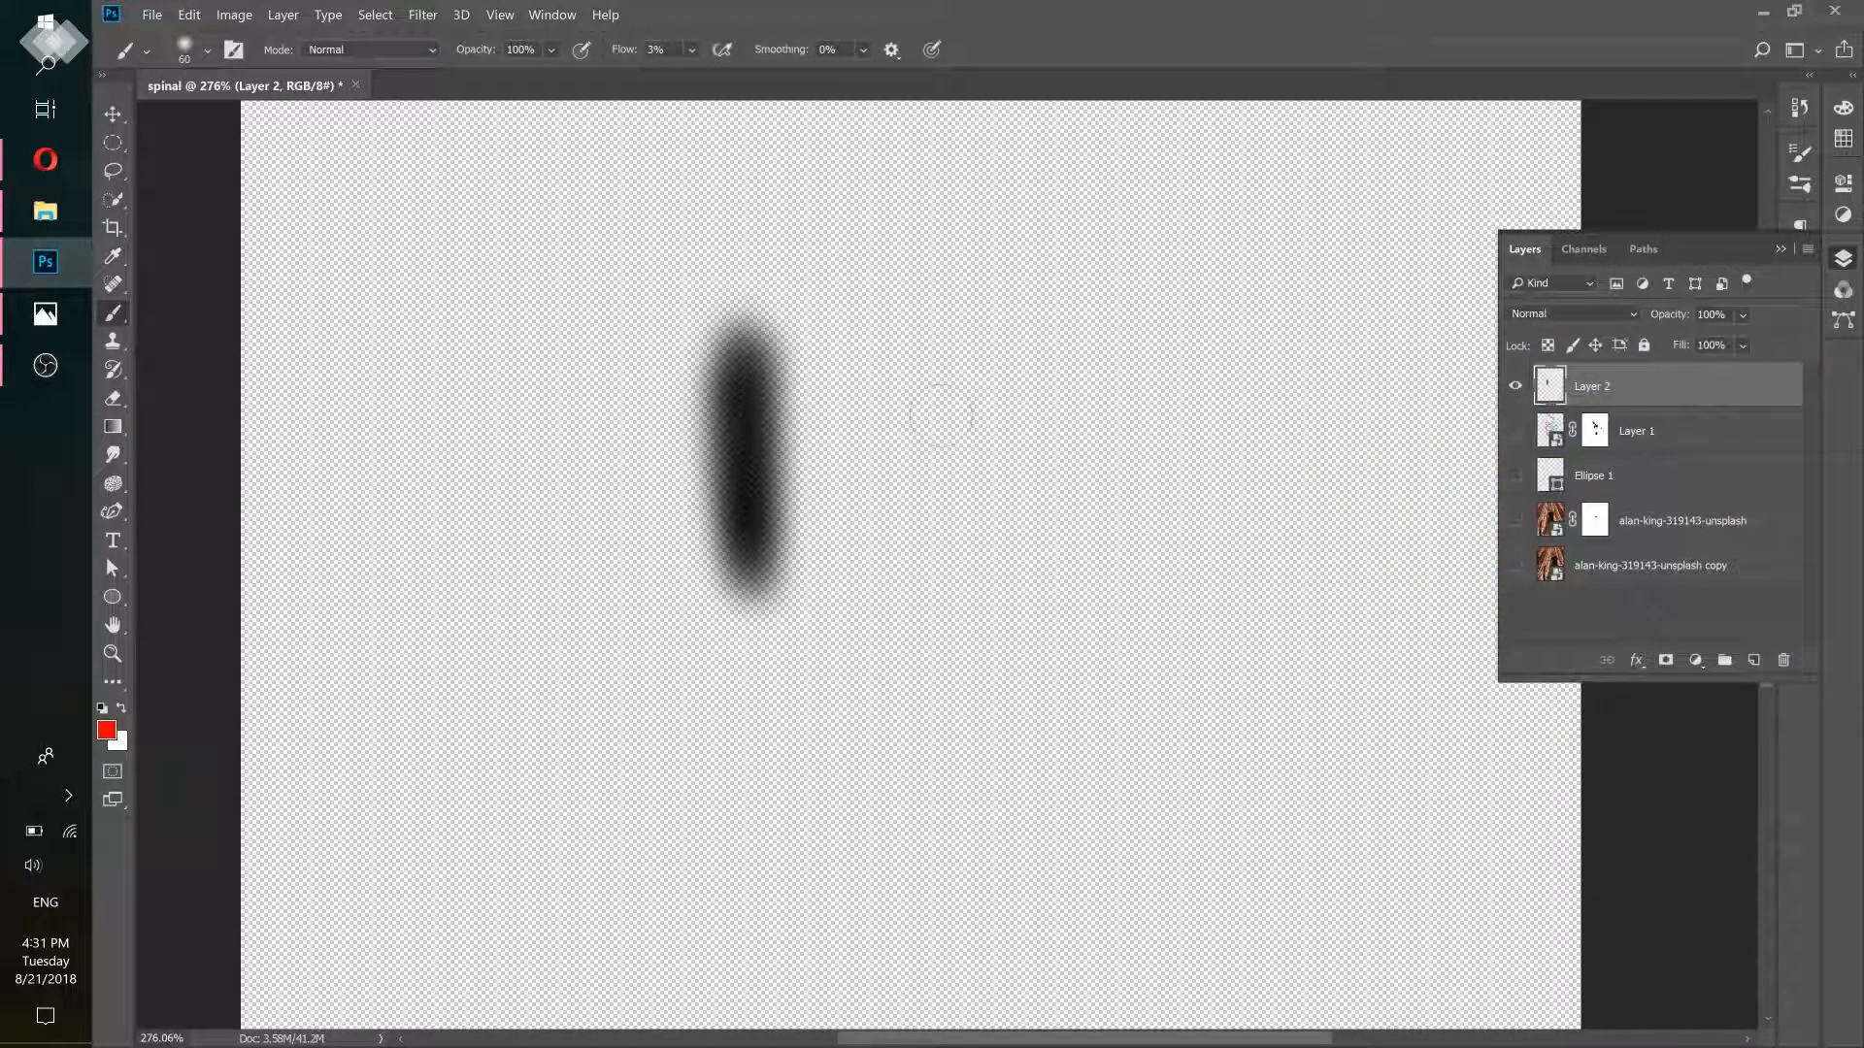
{"action": "mouse_move", "coordinate": [961, 378]}
{"action": "left_mouse_down"}
{"action": "mouse_move", "coordinate": [959, 601]}
{"action": "mouse_move", "coordinate": [961, 388]}
{"action": "mouse_move", "coordinate": [966, 631]}
{"action": "mouse_move", "coordinate": [980, 378]}
{"action": "mouse_move", "coordinate": [982, 636]}
{"action": "mouse_move", "coordinate": [961, 350]}
{"action": "mouse_move", "coordinate": [971, 544]}
{"action": "mouse_move", "coordinate": [1004, 578]}
{"action": "mouse_move", "coordinate": [995, 383]}
{"action": "left_mouse_up"}
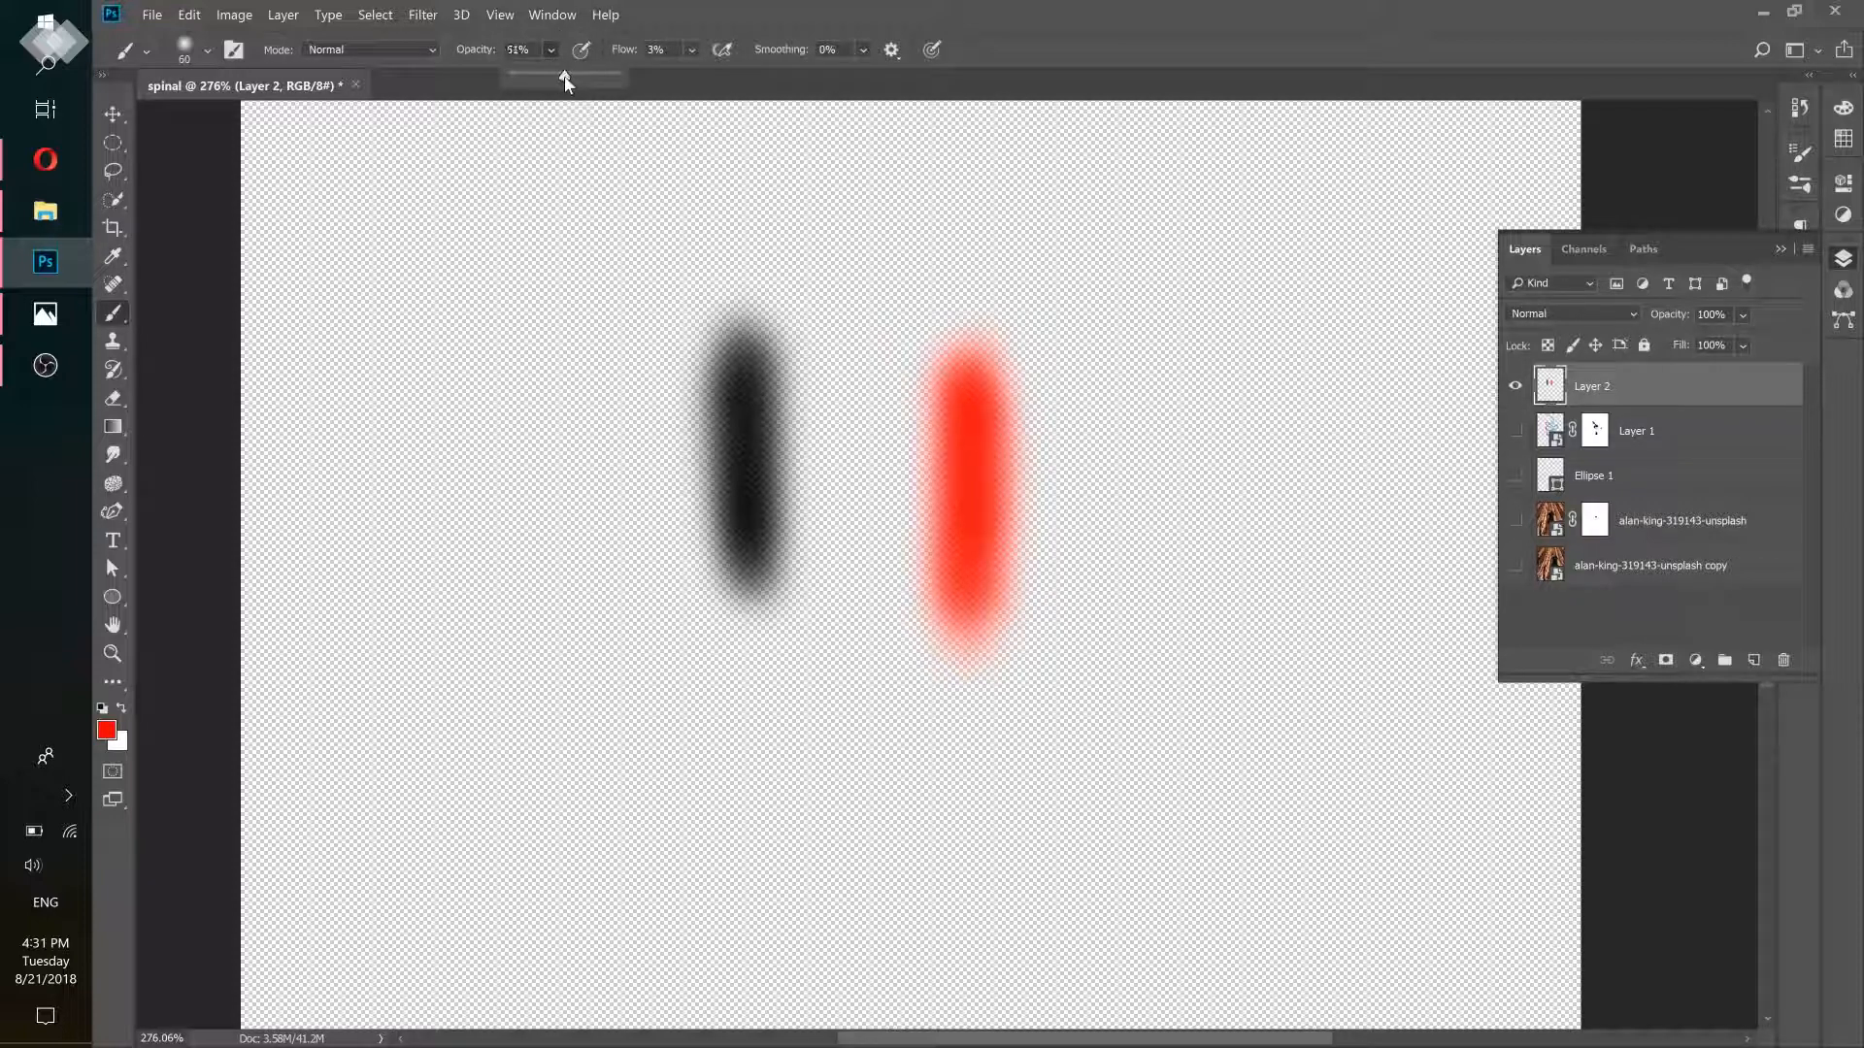
{"action": "left_click", "coordinate": [740, 13]}
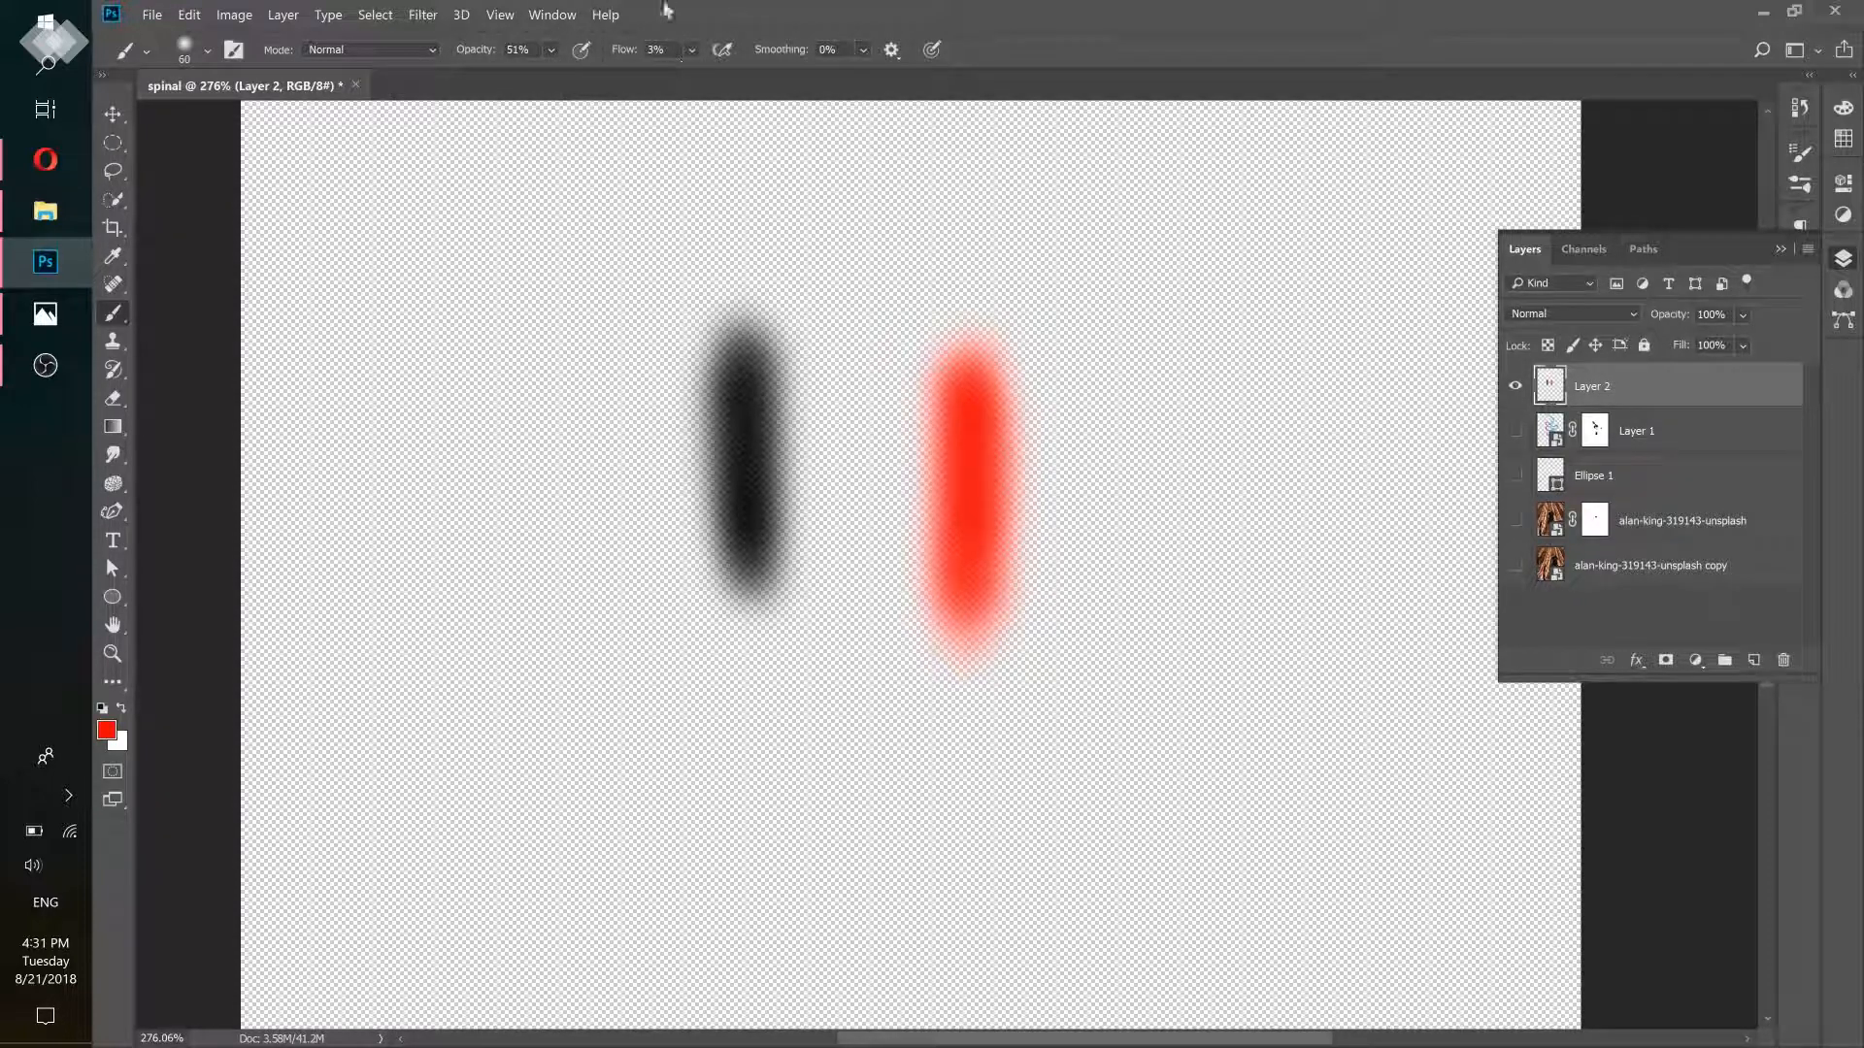
{"action": "mouse_move", "coordinate": [480, 557]}
{"action": "left_mouse_down"}
{"action": "mouse_move", "coordinate": [486, 353]}
{"action": "mouse_move", "coordinate": [475, 524]}
{"action": "mouse_move", "coordinate": [471, 388]}
{"action": "mouse_move", "coordinate": [506, 329]}
{"action": "mouse_move", "coordinate": [517, 485]}
{"action": "mouse_move", "coordinate": [453, 543]}
{"action": "mouse_move", "coordinate": [500, 335]}
{"action": "mouse_move", "coordinate": [460, 571]}
{"action": "mouse_move", "coordinate": [504, 598]}
{"action": "mouse_move", "coordinate": [546, 361]}
{"action": "mouse_move", "coordinate": [433, 498]}
{"action": "left_mouse_up"}
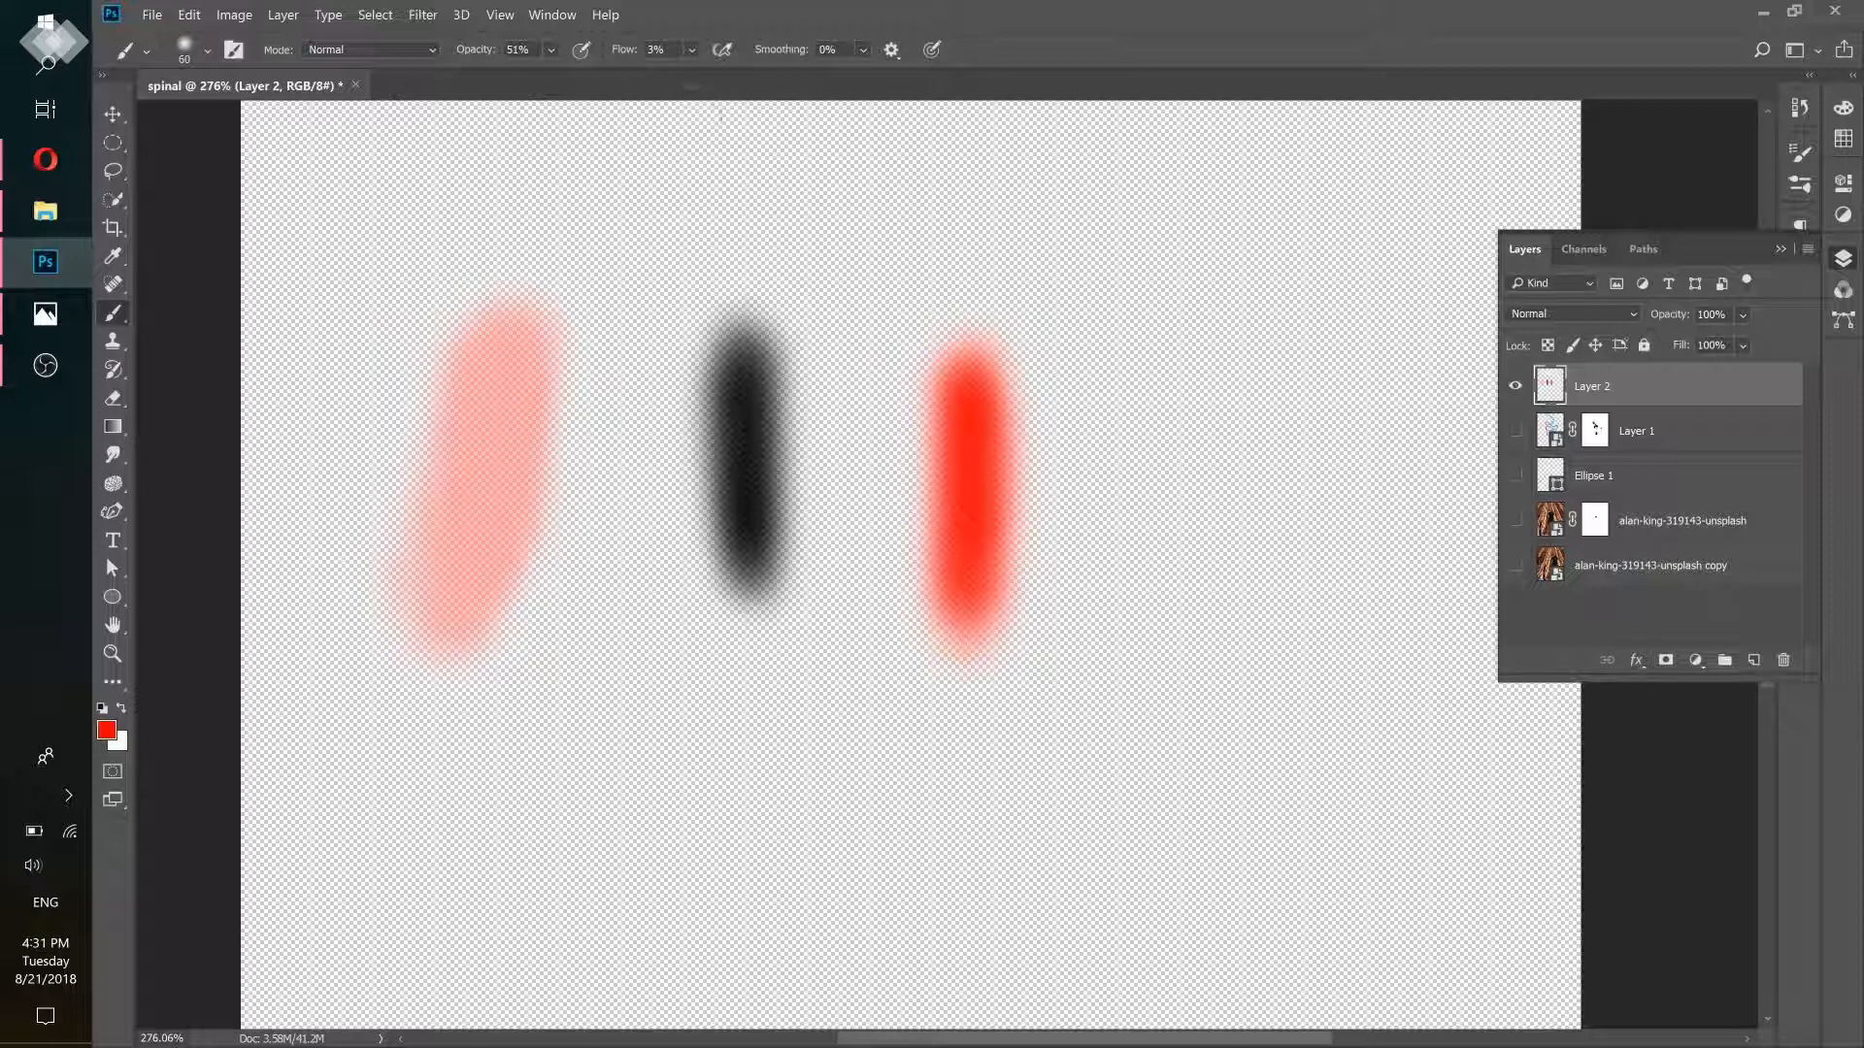
Paint a black test stroke at 30% brush opacity beside the red one, and delete Layer 2 with all its test strokes
{"action": "left_click", "coordinate": [101, 710]}
{"action": "left_click", "coordinate": [551, 50]}
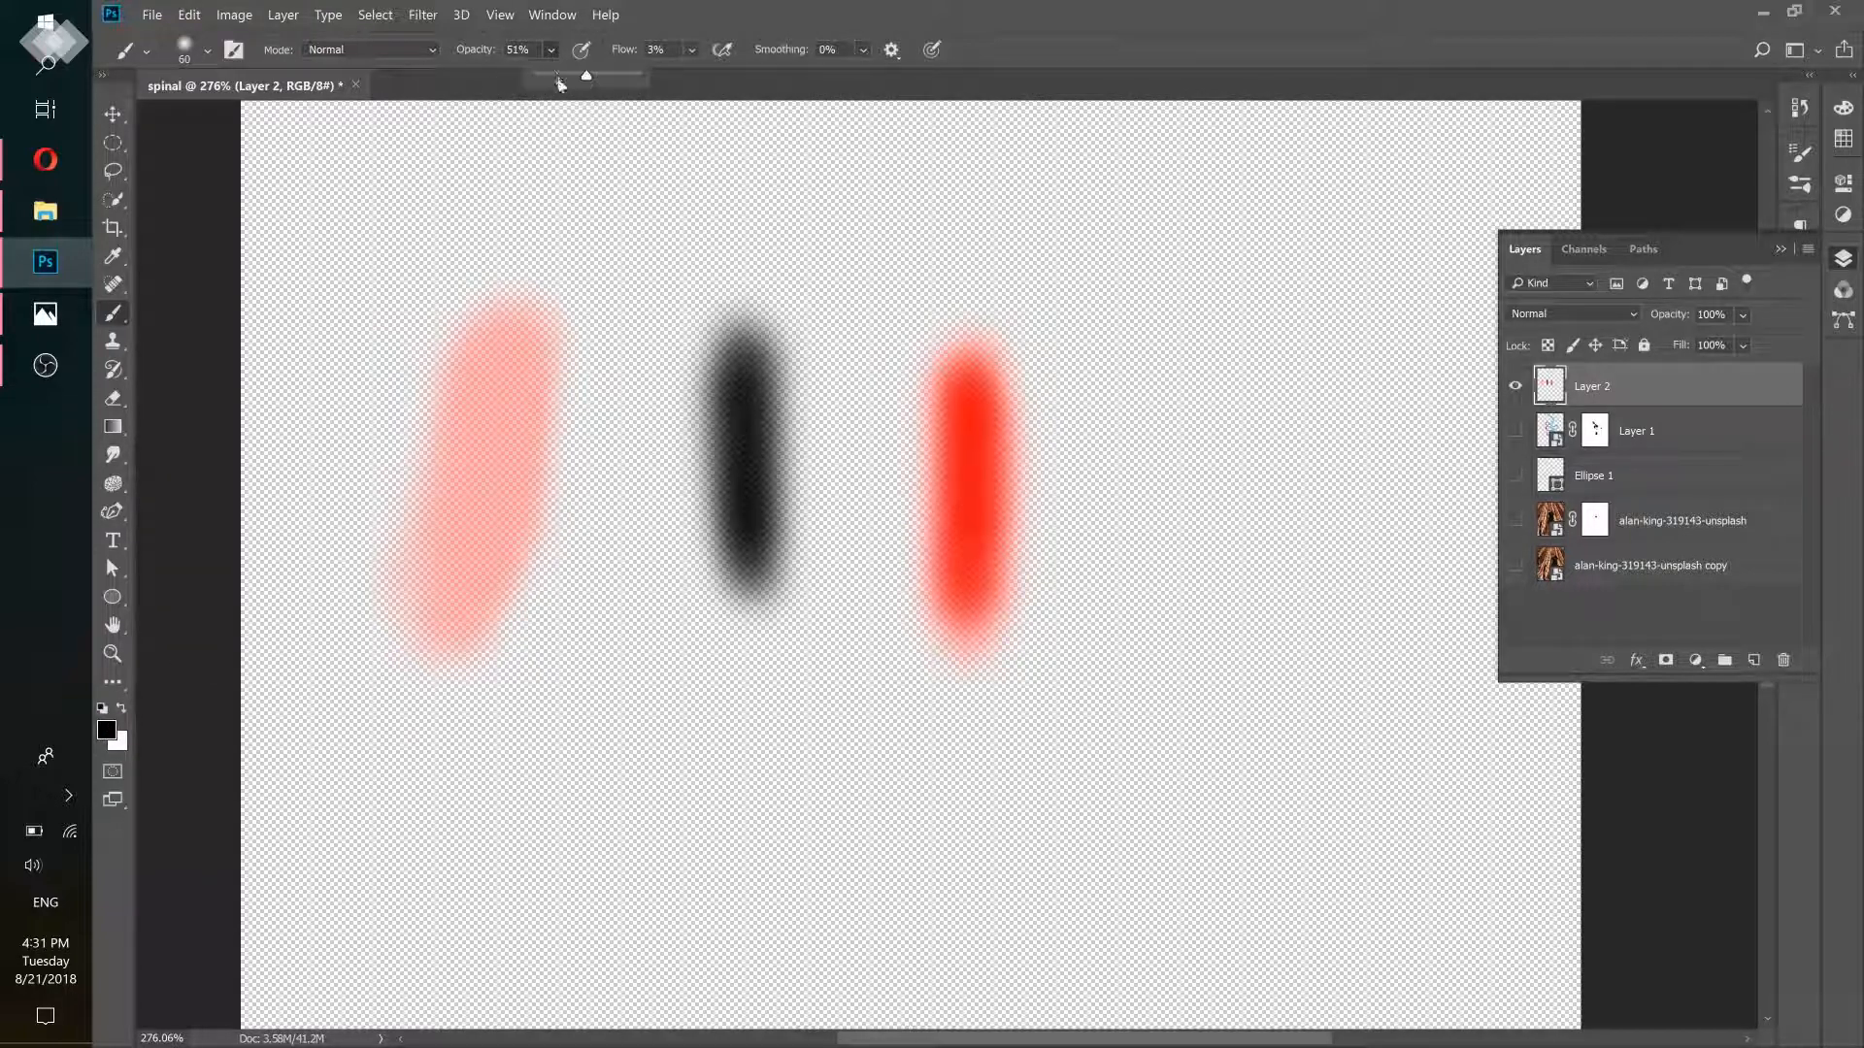
{"action": "left_click", "coordinate": [559, 75]}
{"action": "left_click", "coordinate": [752, 11]}
{"action": "mouse_move", "coordinate": [1188, 412]}
{"action": "left_mouse_down"}
{"action": "mouse_move", "coordinate": [1214, 474]}
{"action": "mouse_move", "coordinate": [1194, 337]}
{"action": "mouse_move", "coordinate": [1221, 394]}
{"action": "mouse_move", "coordinate": [1180, 314]}
{"action": "left_mouse_up"}
{"action": "left_click_drag", "start_coordinate": [1231, 514], "coordinate": [1276, 670]}
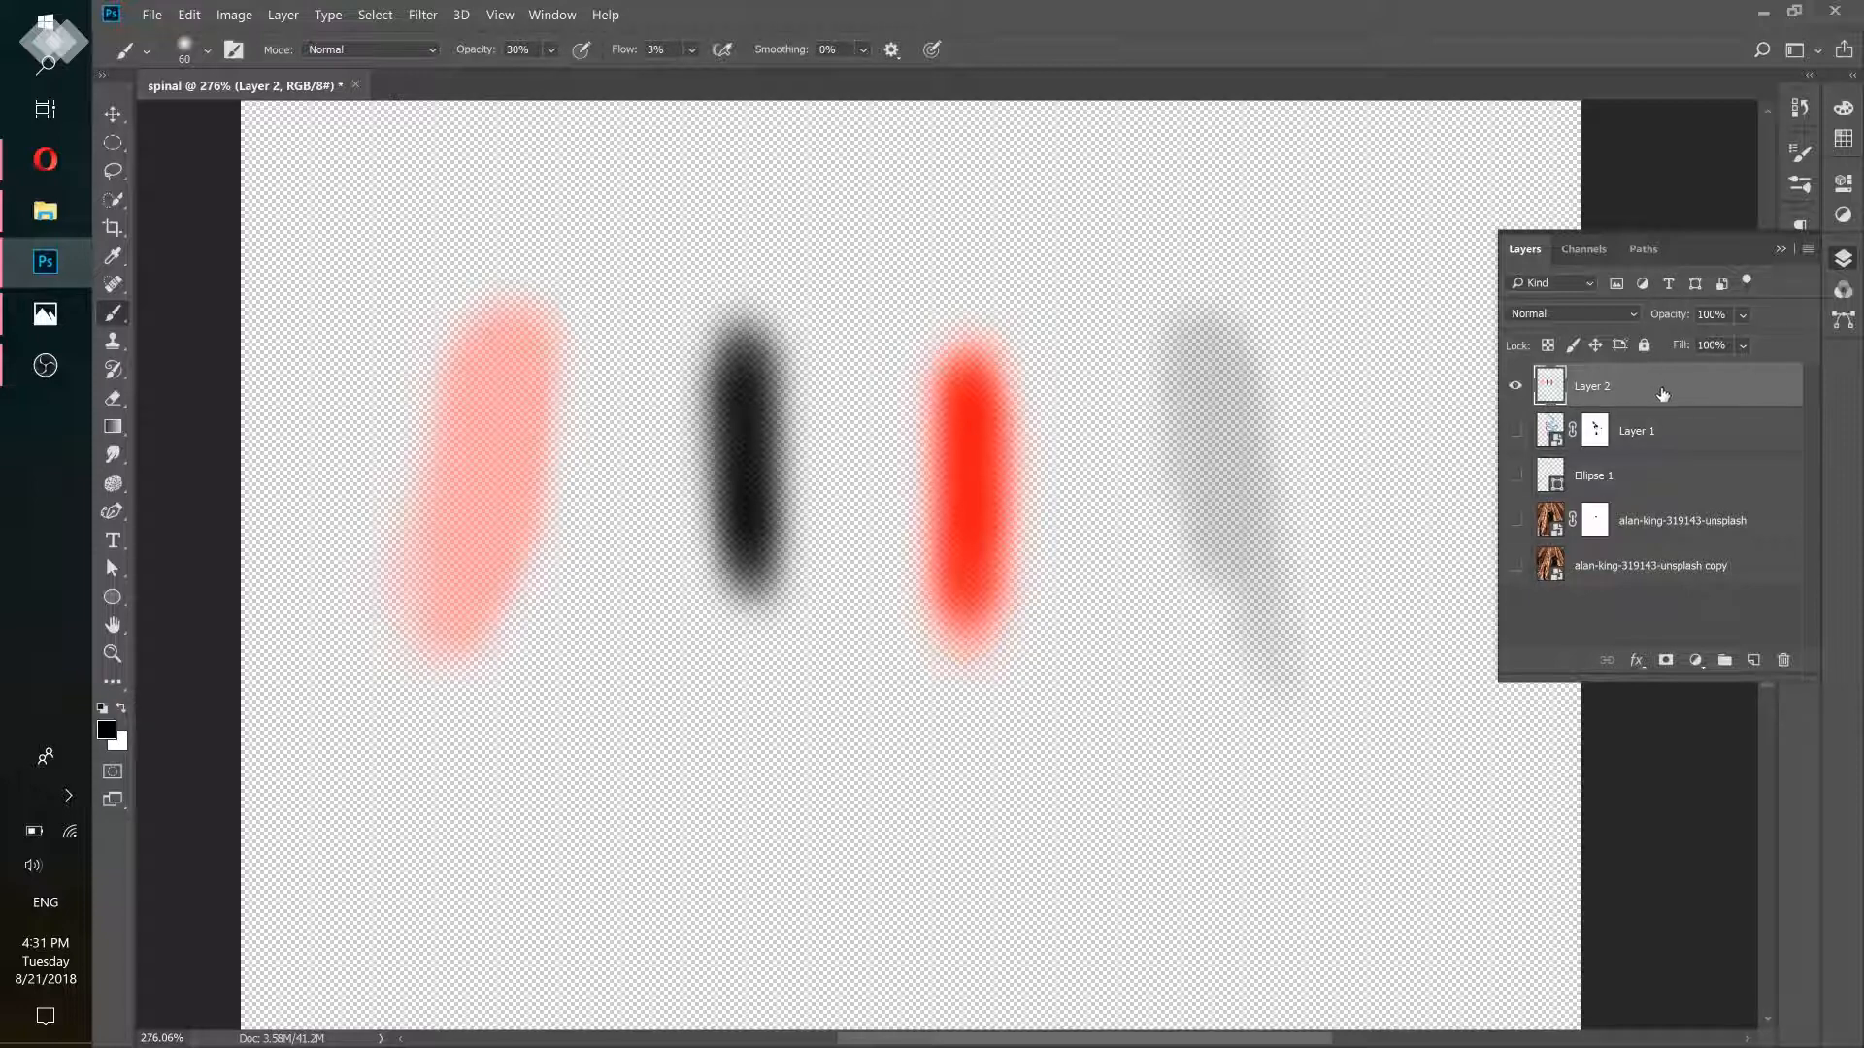
{"action": "left_click_drag", "start_coordinate": [1664, 389], "coordinate": [1783, 660]}
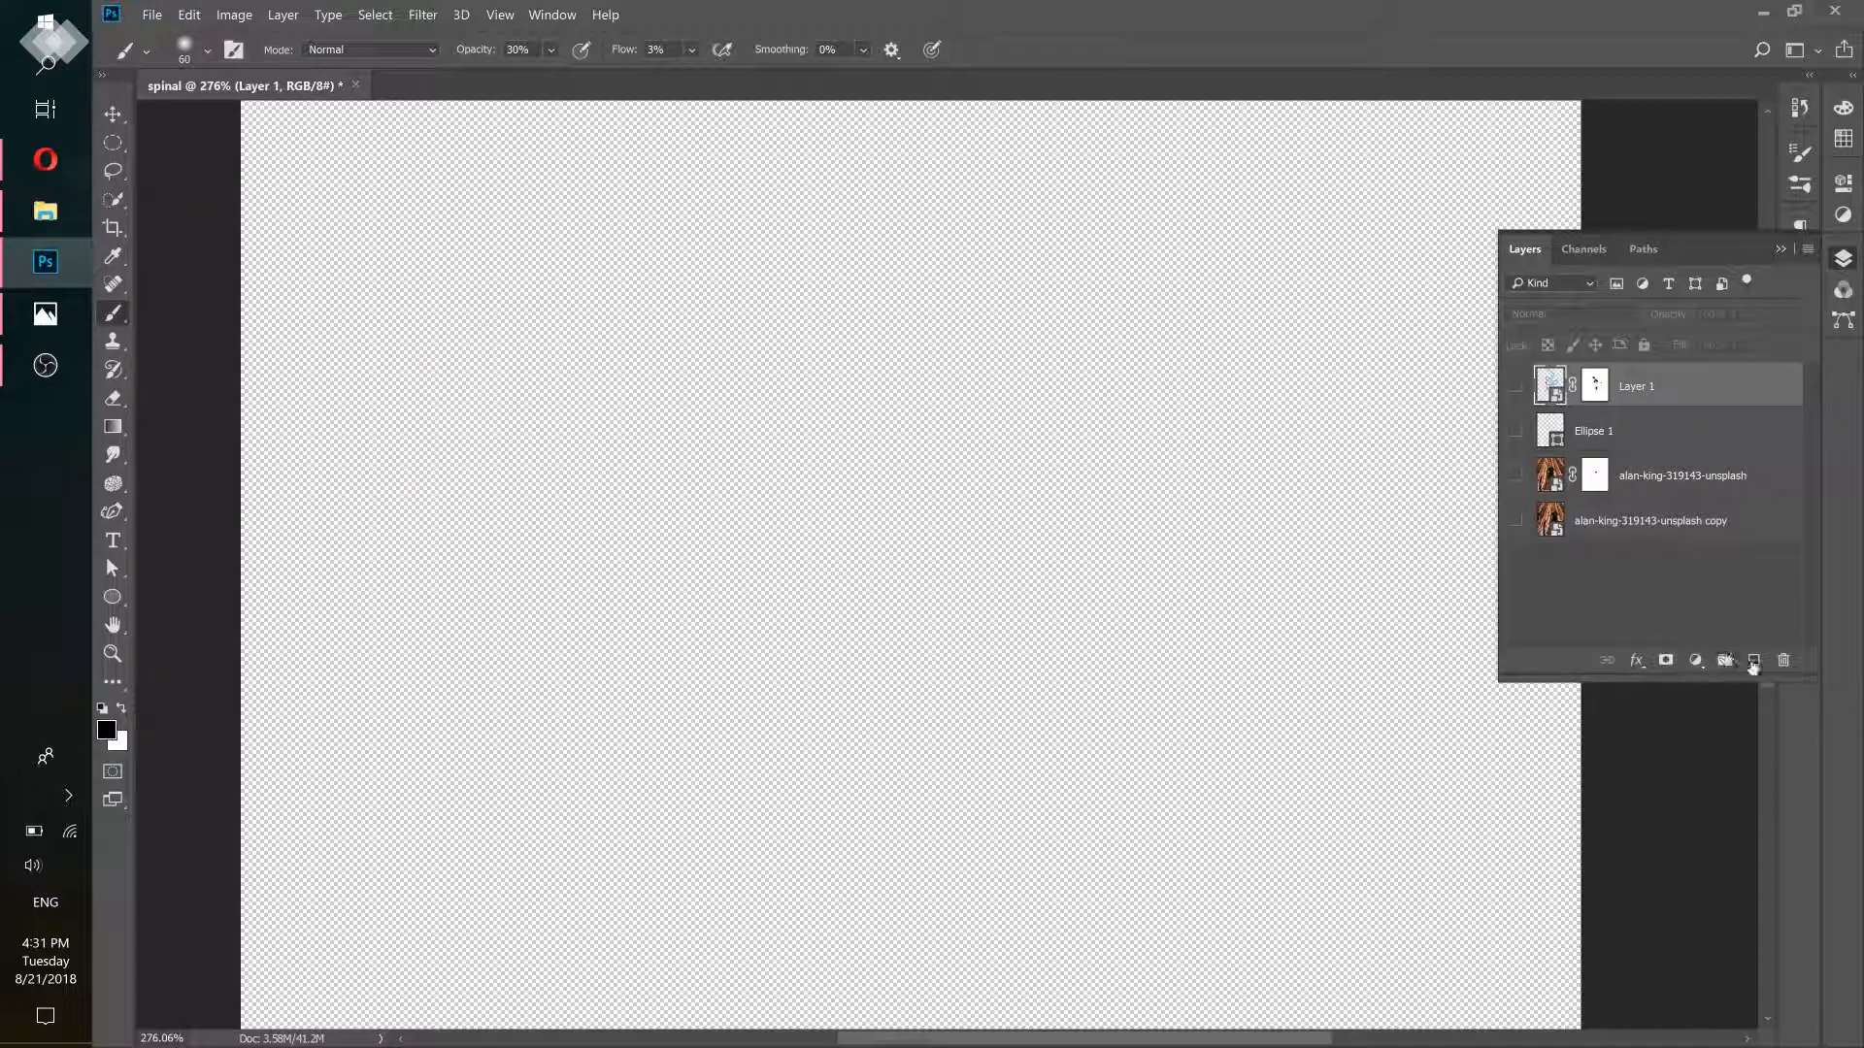
Create an empty Layer 2 on top of the stack, show the other layers except Ellipse 1, and make Layer 2 active
{"action": "left_click", "coordinate": [1753, 660]}
{"action": "left_click_drag", "start_coordinate": [1513, 468], "coordinate": [1518, 568]}
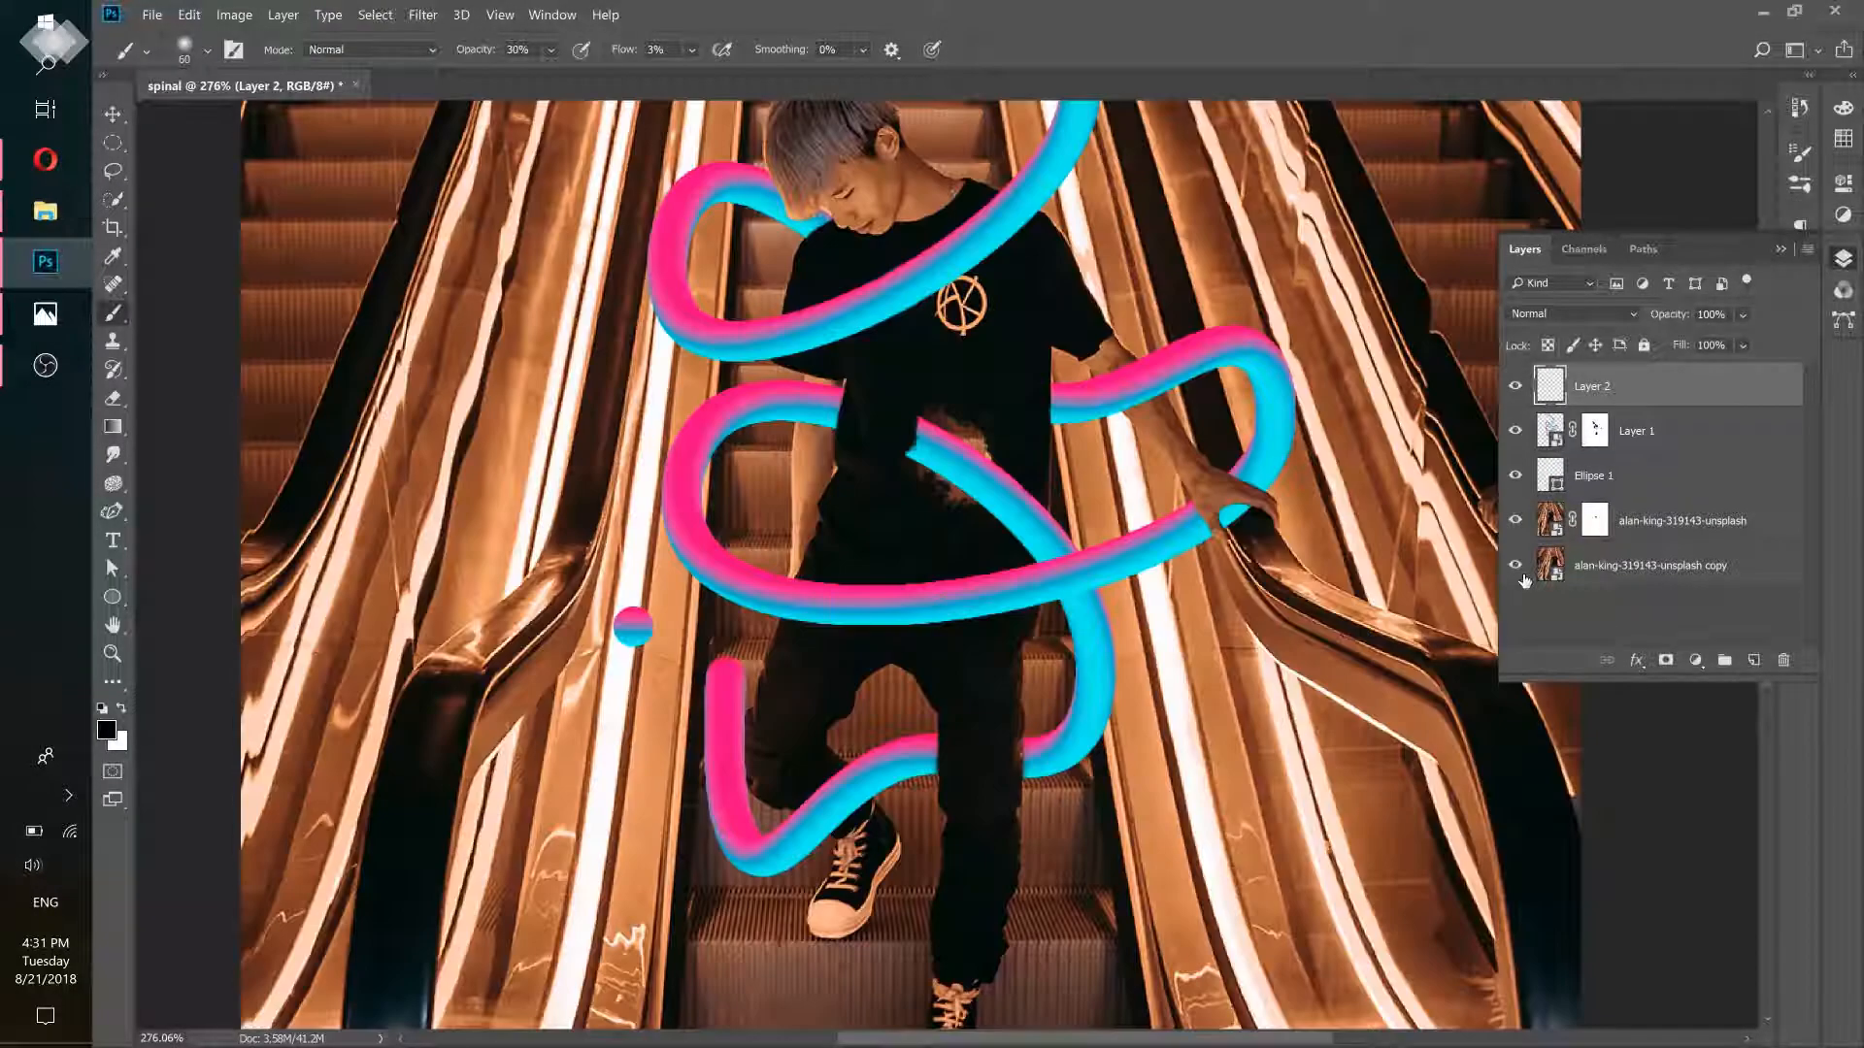
{"action": "left_click", "coordinate": [1622, 475]}
{"action": "left_click", "coordinate": [1517, 475]}
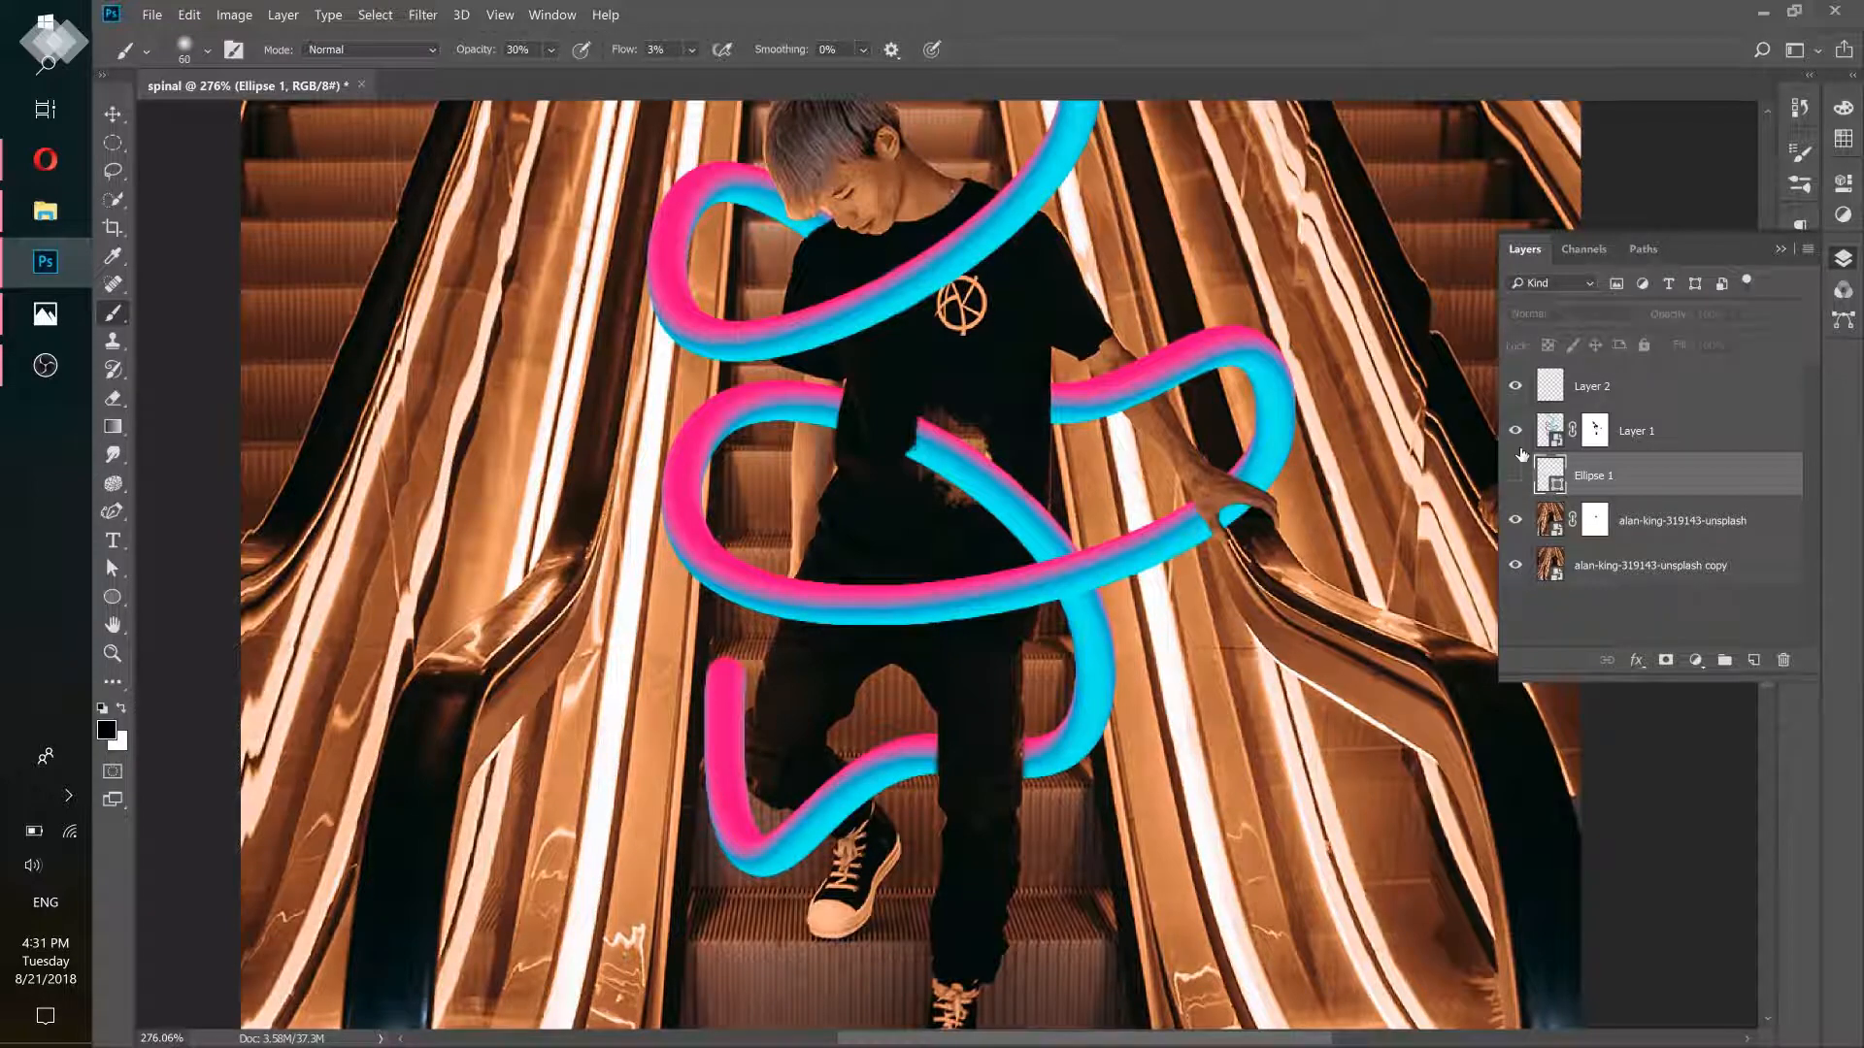
{"action": "left_click", "coordinate": [1597, 393]}
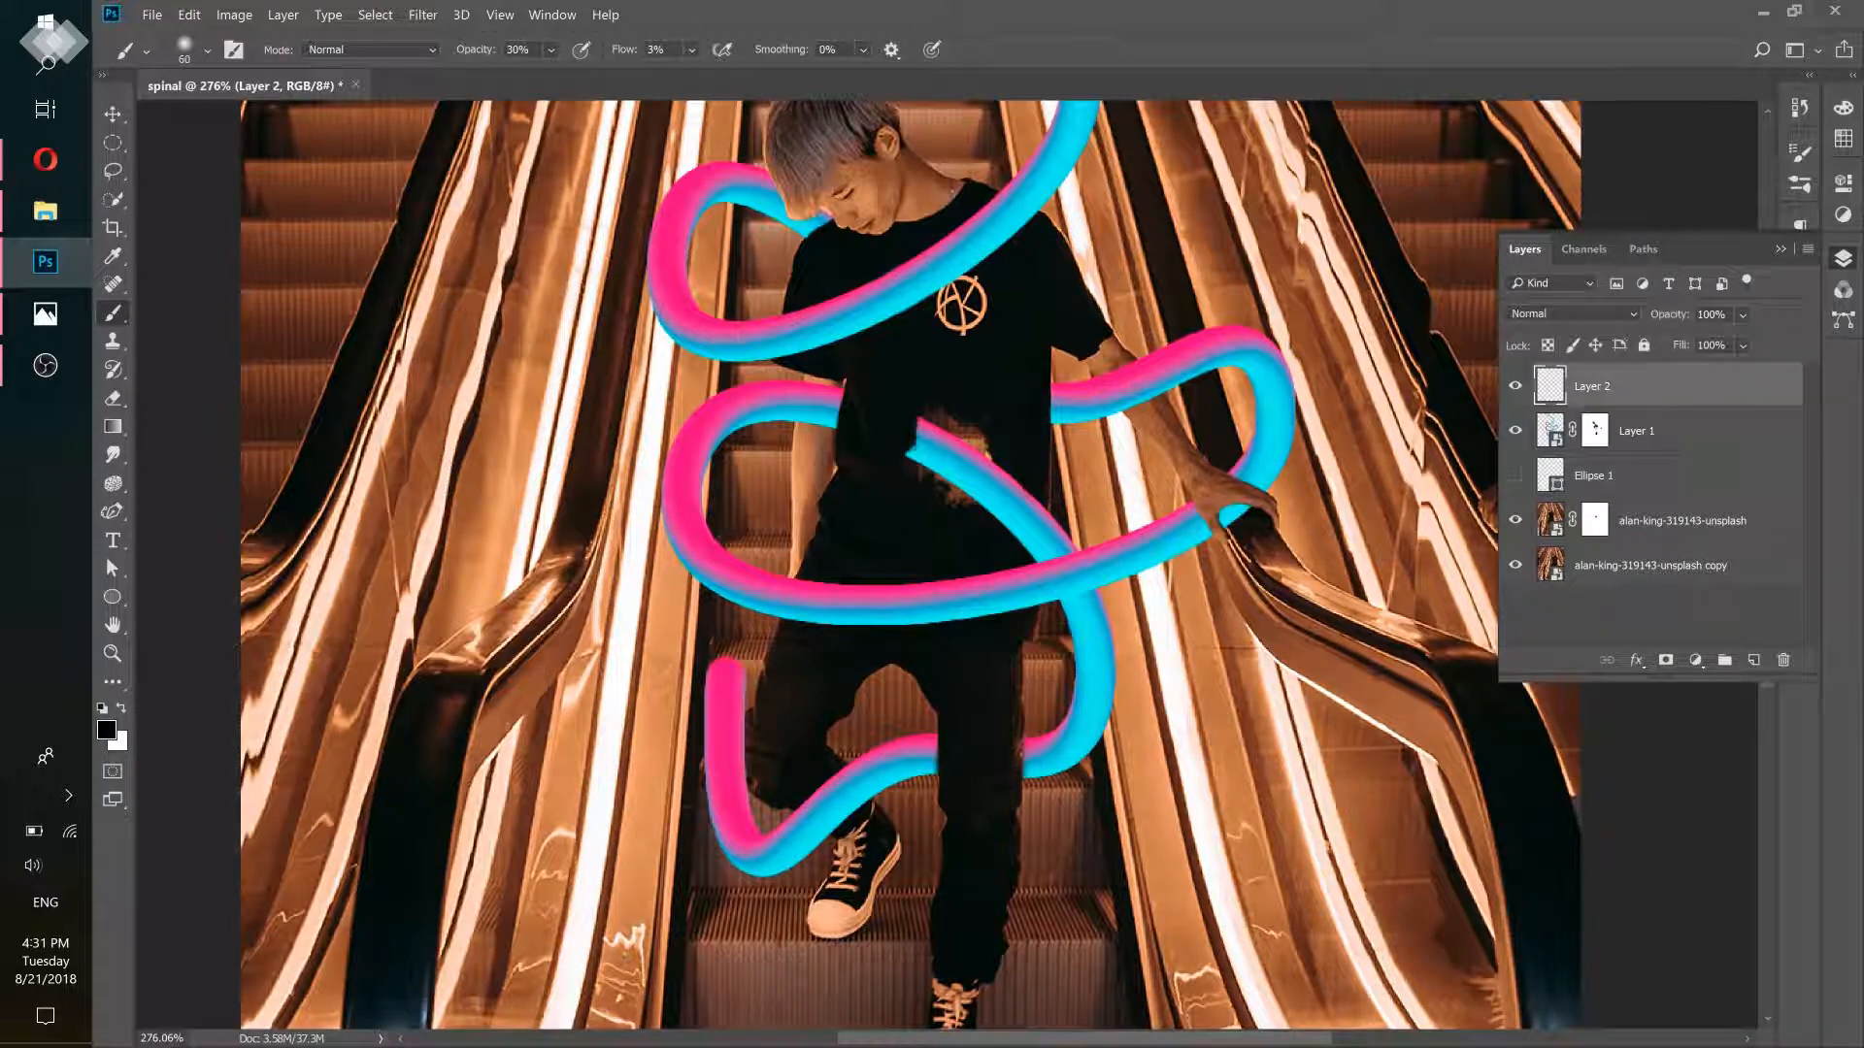
Load the pixels of Layer 1's tube as a selection and make Layer 2 active for painting
{"action": "scroll", "coordinate": [937, 427], "scroll_direction": "up", "scroll_amount": 5}
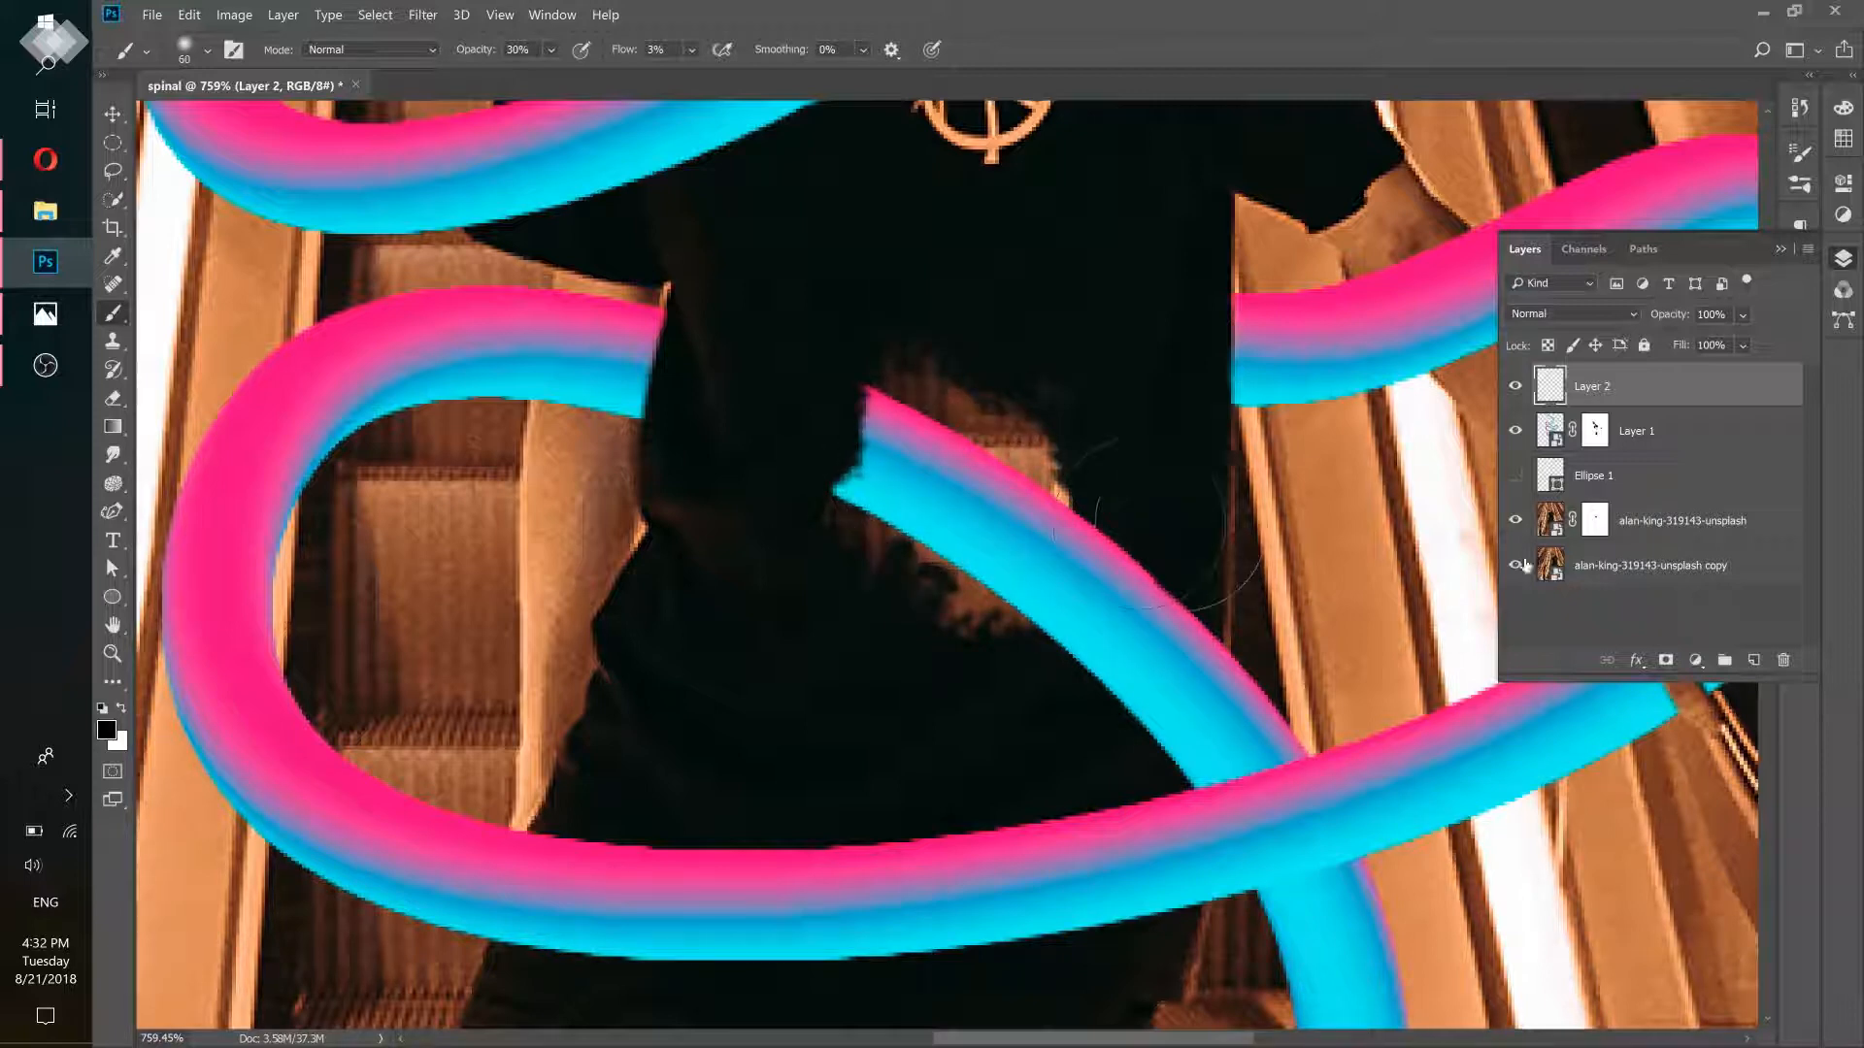
{"action": "left_click", "coordinate": [1547, 434]}
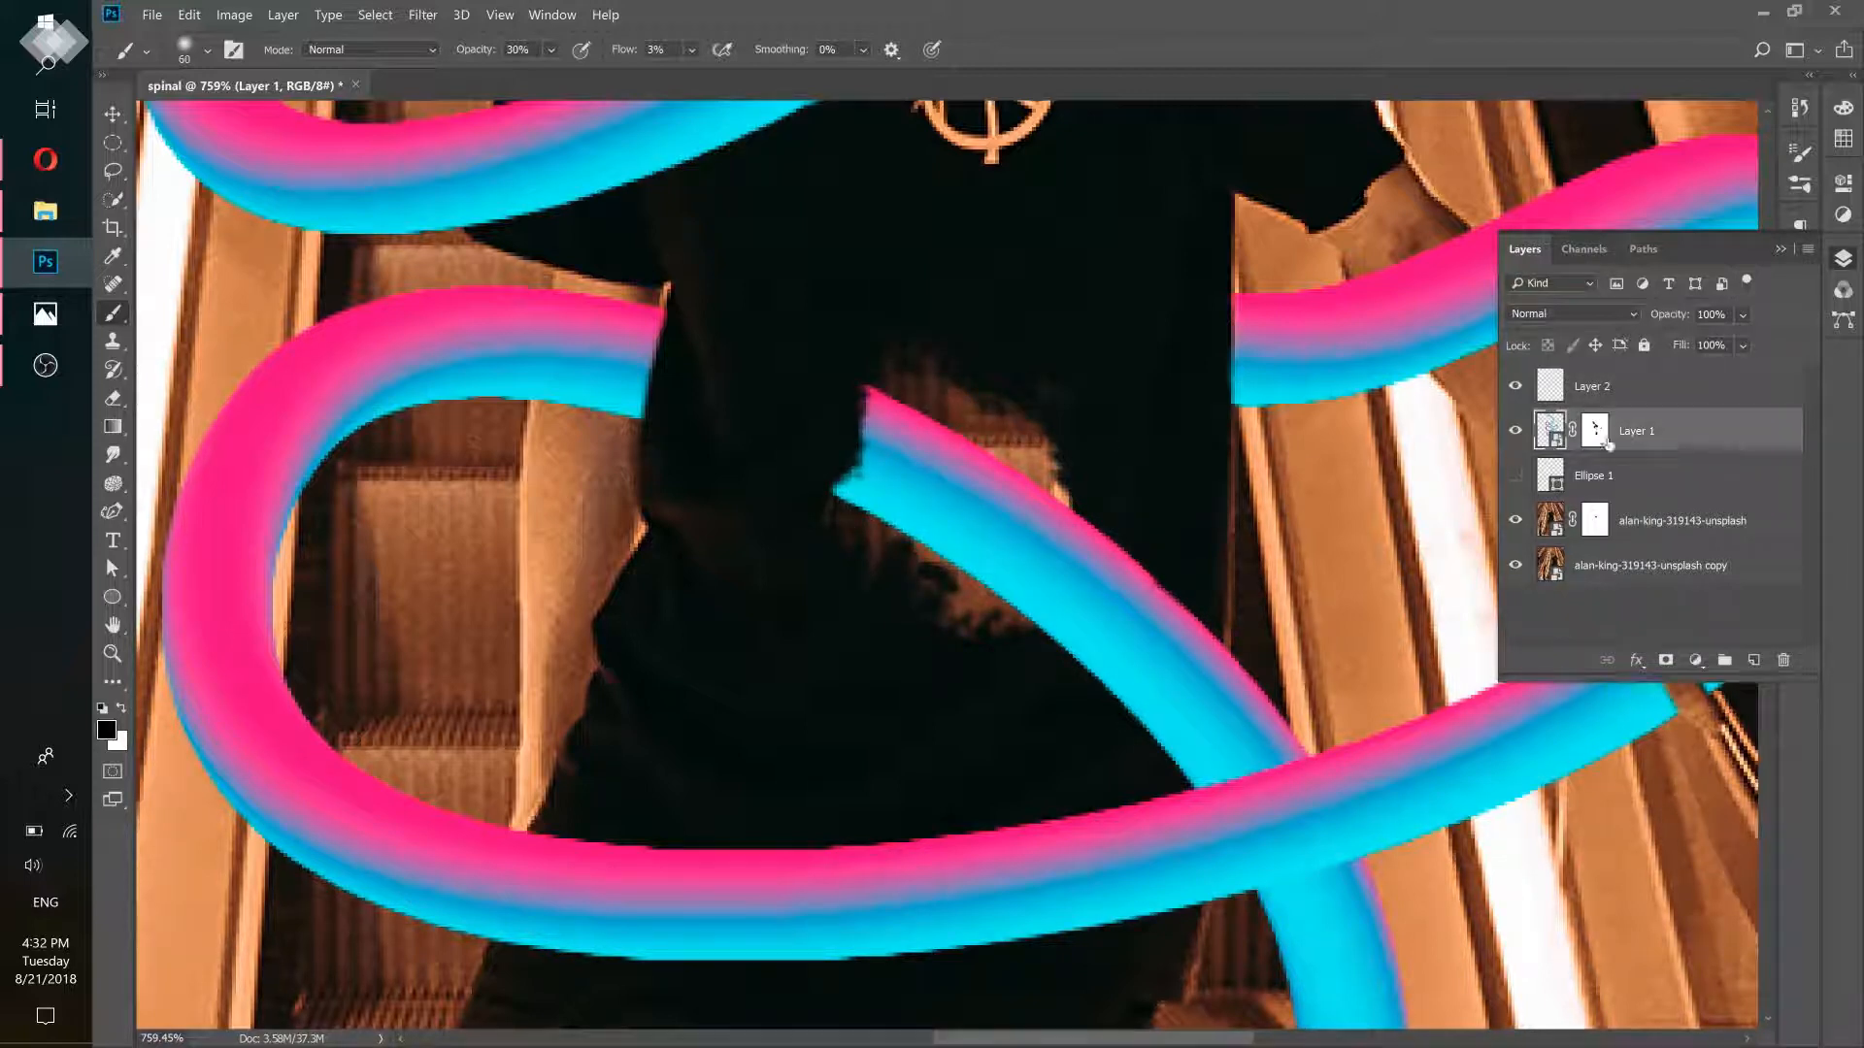
{"action": "right_click", "coordinate": [1551, 432]}
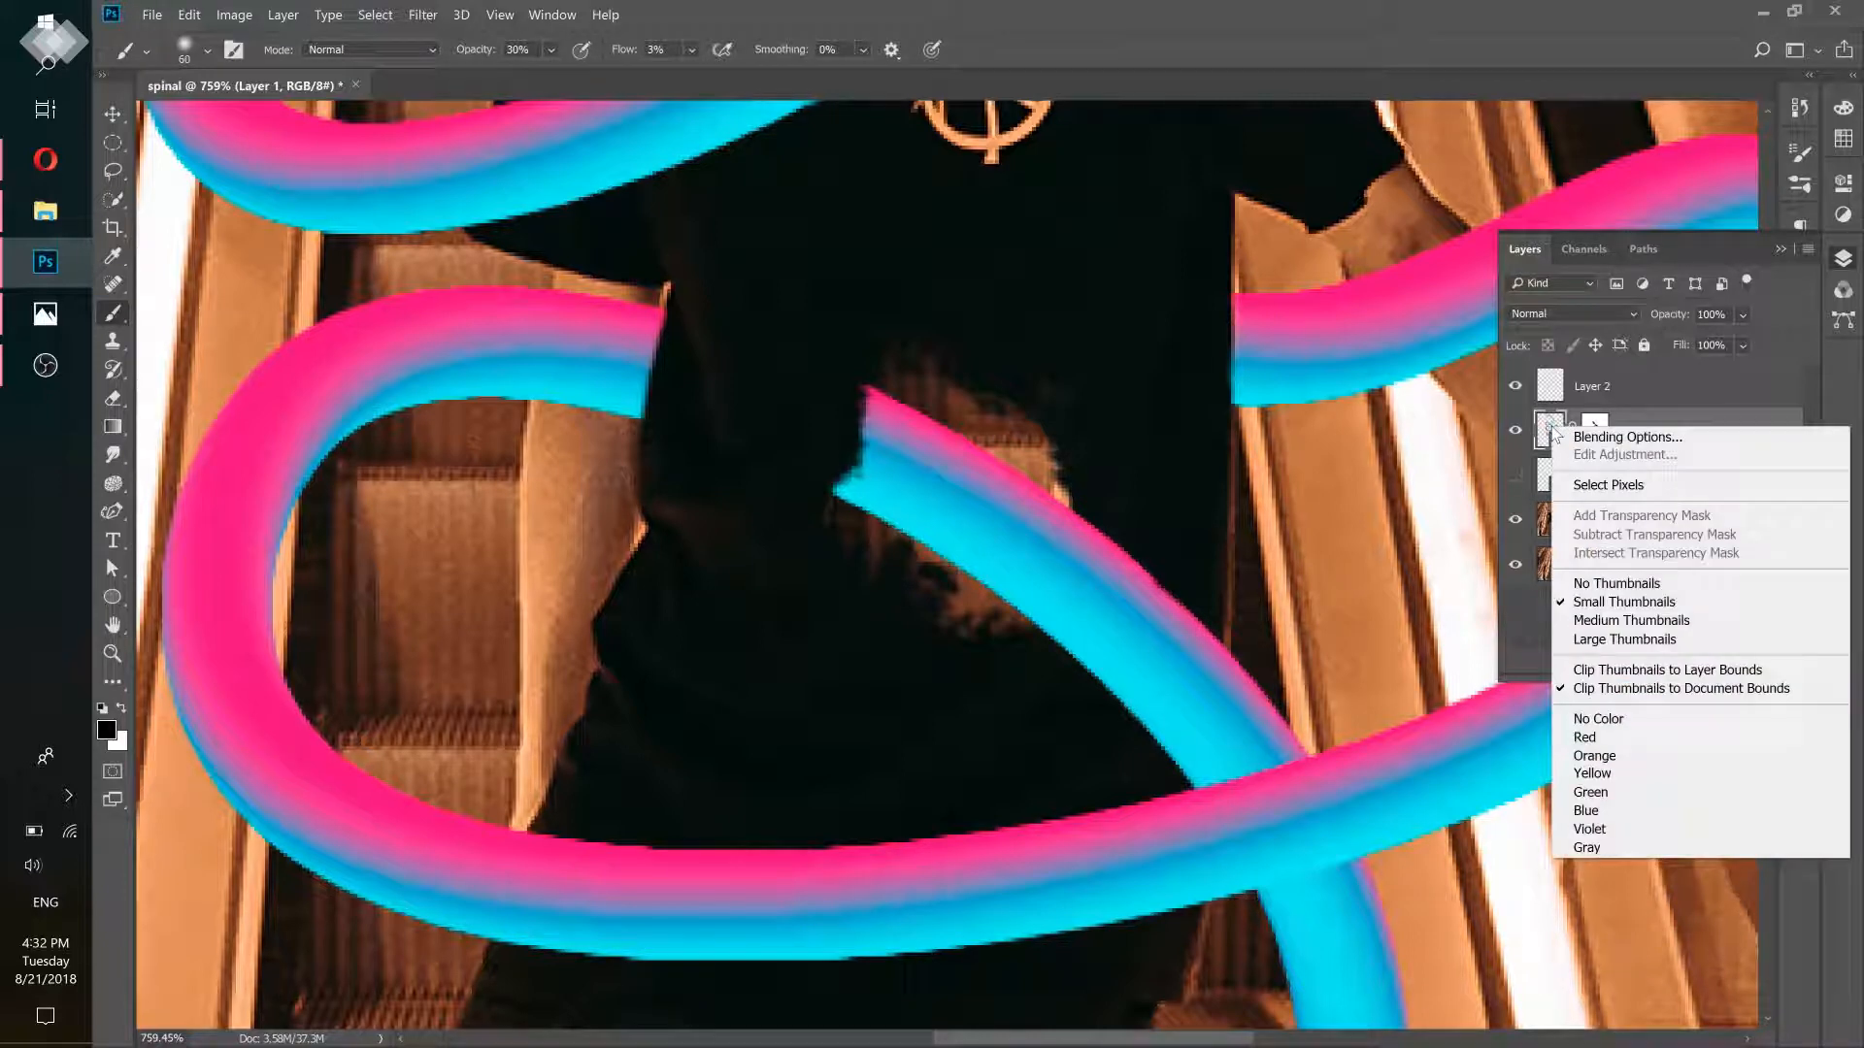
{"action": "left_click", "coordinate": [1609, 485]}
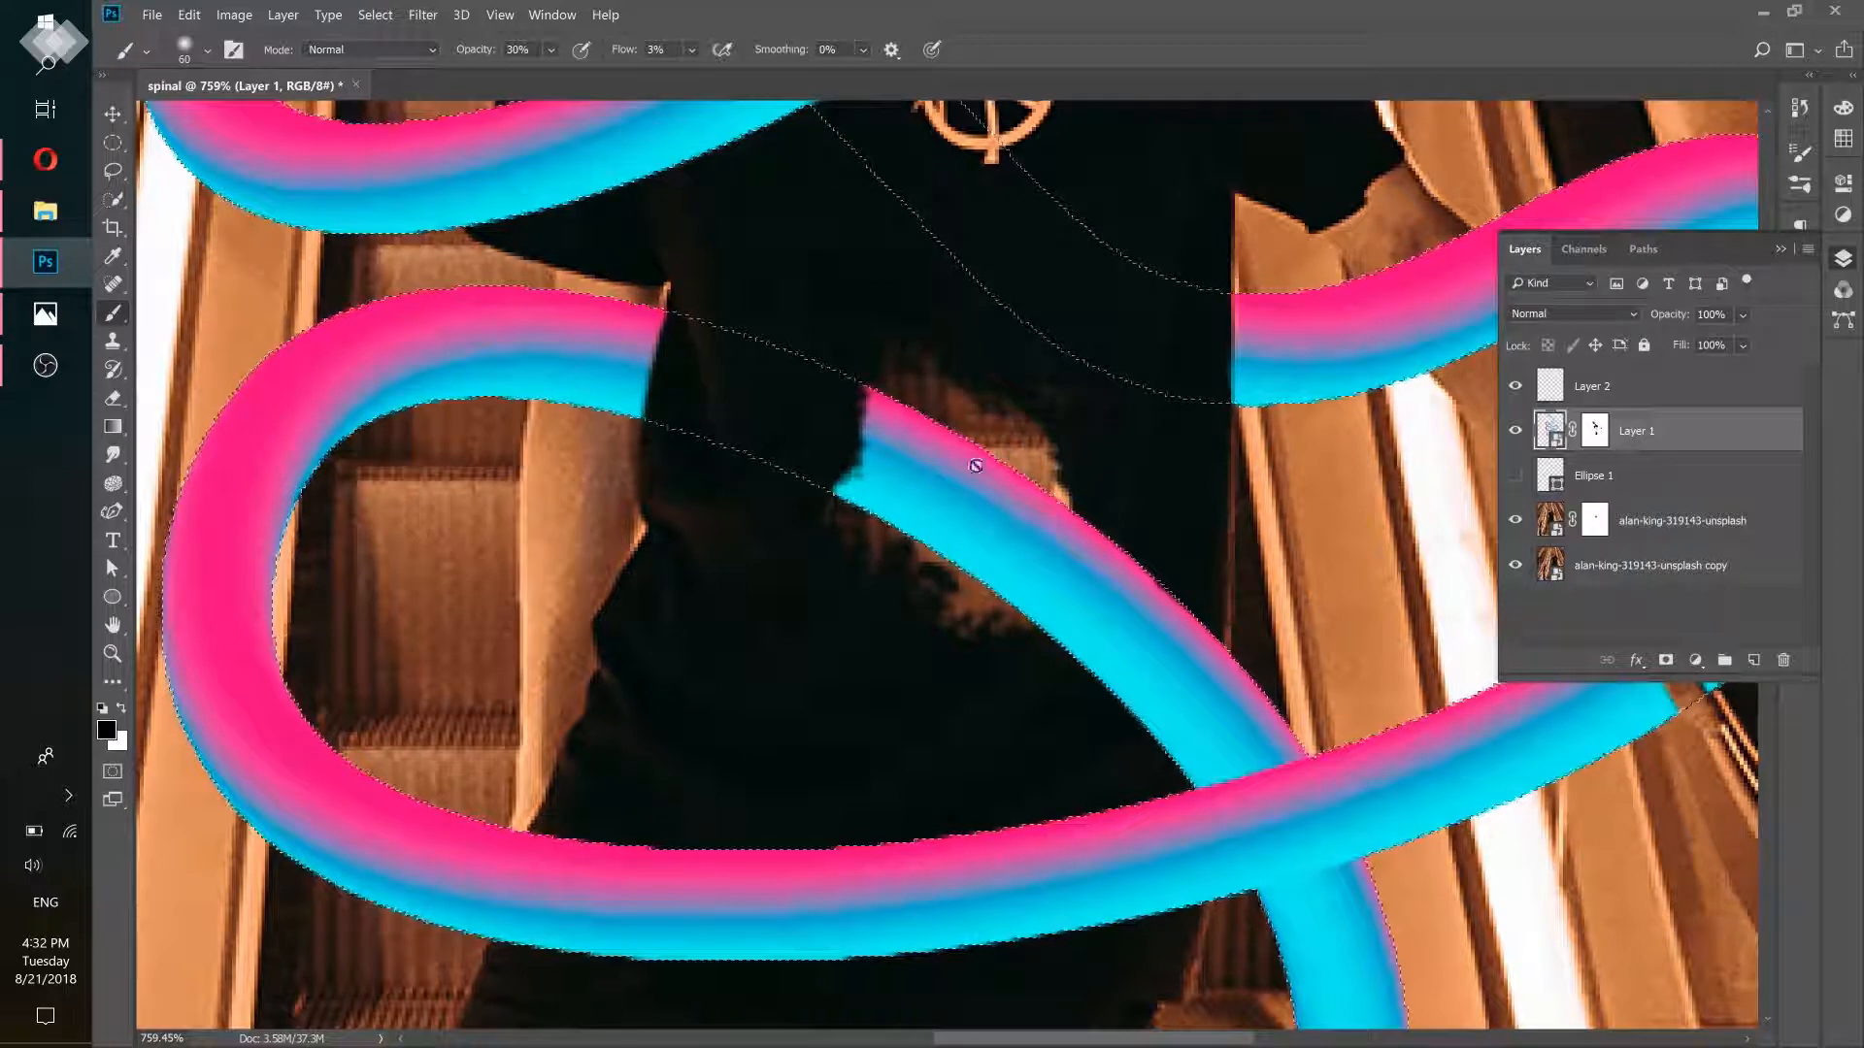
{"action": "left_click", "coordinate": [1640, 389]}
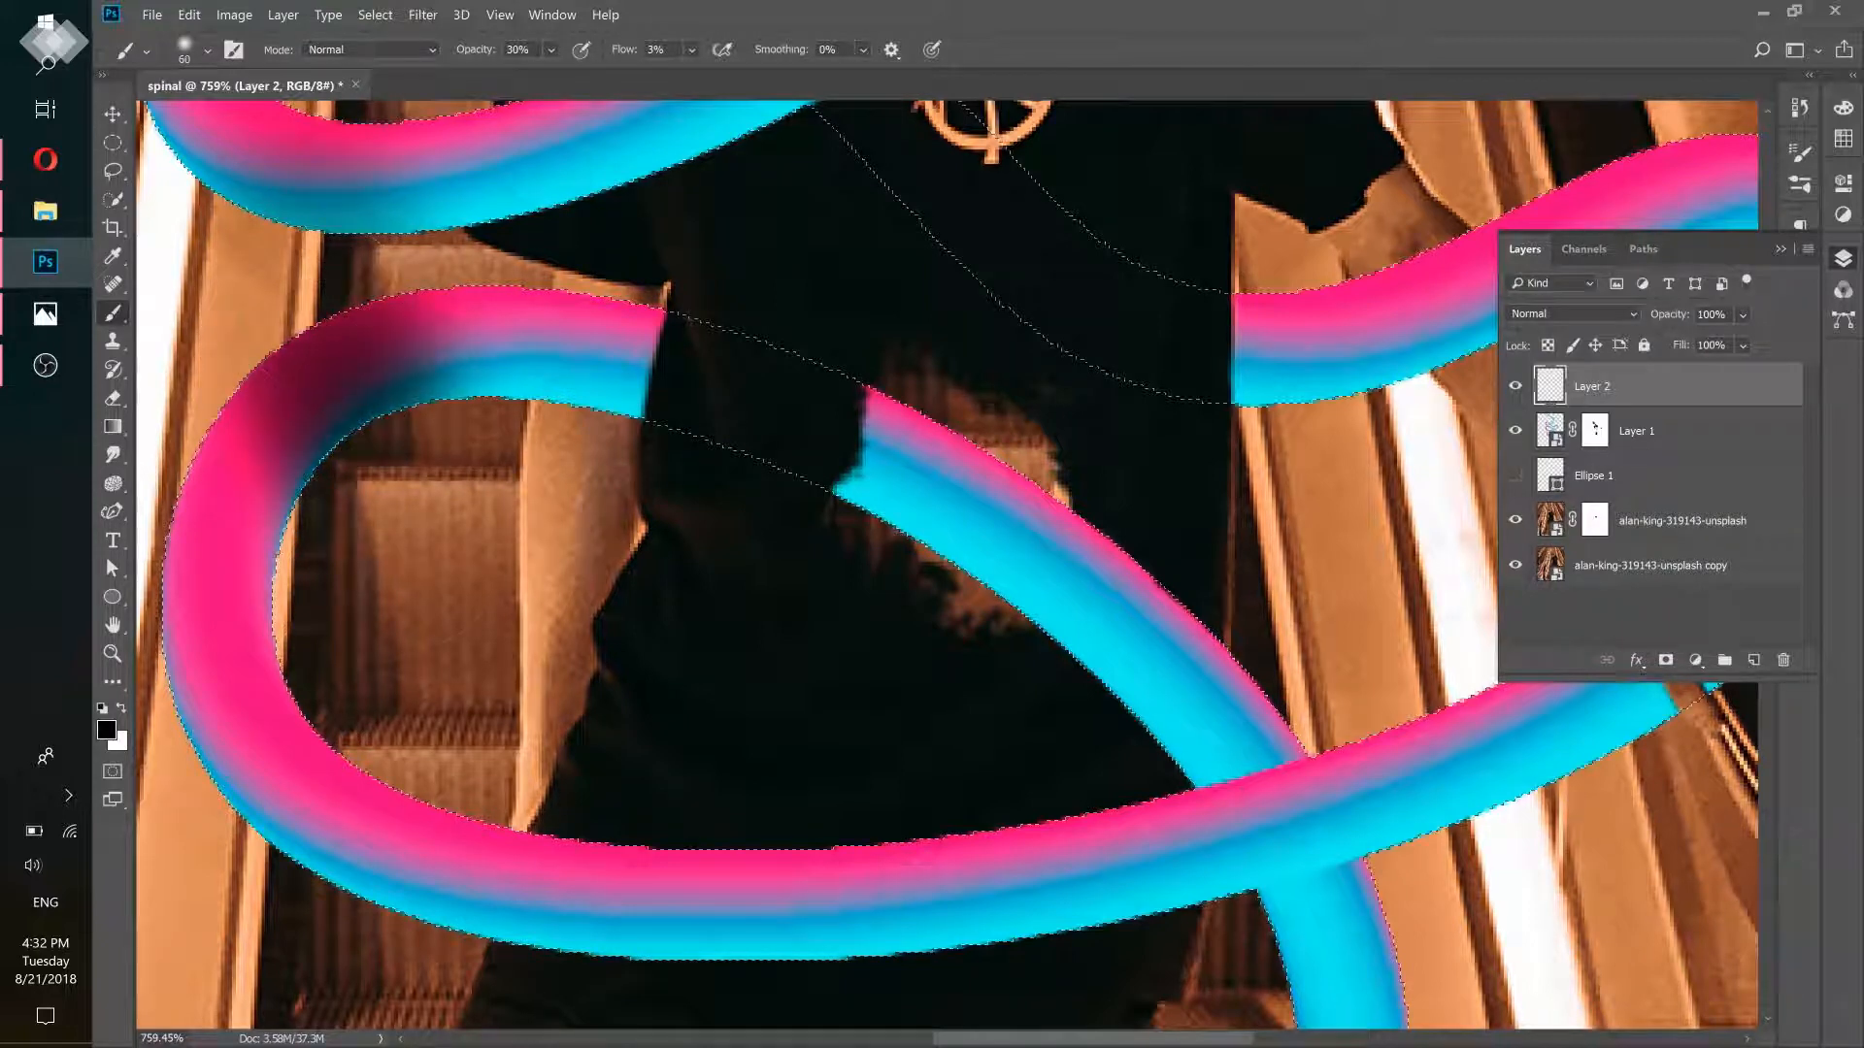
Paint a trial black shadow across the bend of the tube's middle loop, and replace Layer 2 with a new empty layer
{"action": "mouse_move", "coordinate": [413, 287]}
{"action": "left_mouse_down"}
{"action": "mouse_move", "coordinate": [337, 327]}
{"action": "mouse_move", "coordinate": [347, 394]}
{"action": "mouse_move", "coordinate": [366, 378]}
{"action": "mouse_move", "coordinate": [348, 454]}
{"action": "mouse_move", "coordinate": [510, 363]}
{"action": "mouse_move", "coordinate": [279, 317]}
{"action": "mouse_move", "coordinate": [332, 404]}
{"action": "mouse_move", "coordinate": [337, 479]}
{"action": "mouse_move", "coordinate": [317, 419]}
{"action": "mouse_move", "coordinate": [303, 444]}
{"action": "mouse_move", "coordinate": [383, 424]}
{"action": "left_mouse_up"}
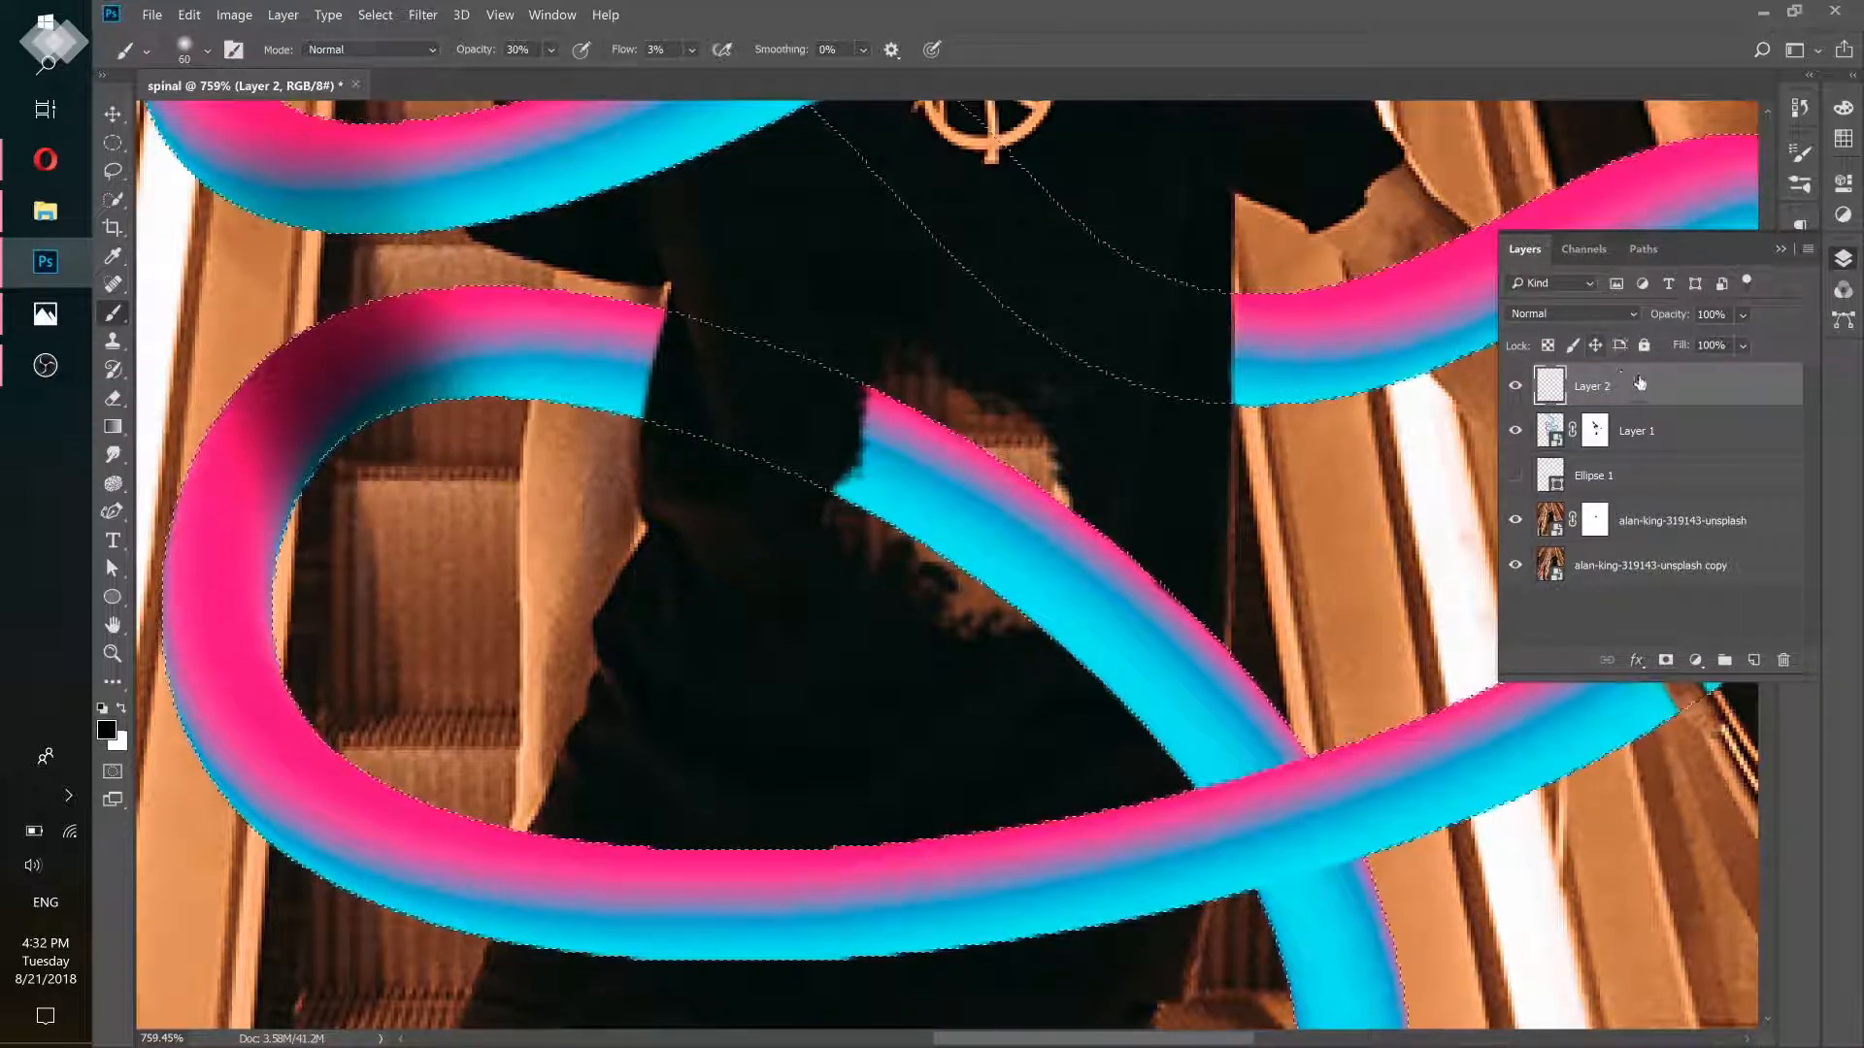
{"action": "mouse_move", "coordinate": [1669, 385]}
{"action": "left_mouse_down"}
{"action": "mouse_move", "coordinate": [1797, 627]}
{"action": "mouse_move", "coordinate": [1783, 660]}
{"action": "left_mouse_up"}
{"action": "left_click", "coordinate": [1753, 660]}
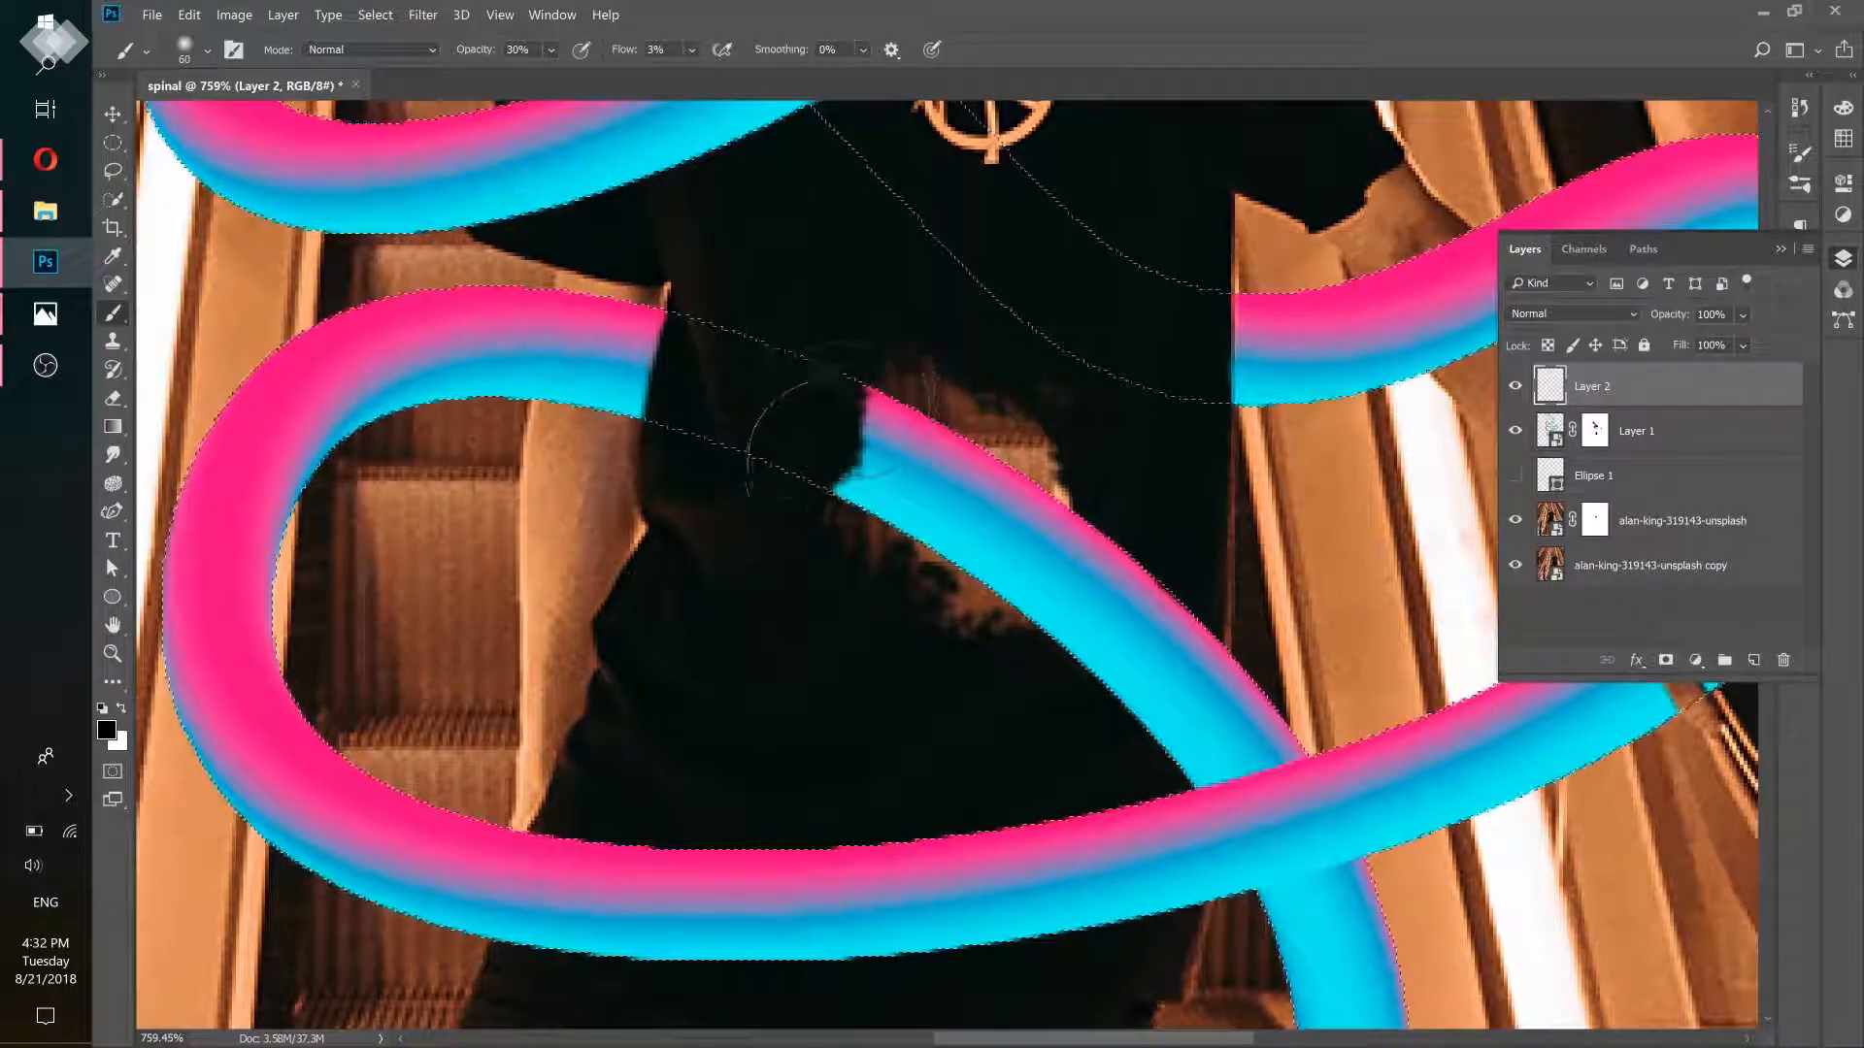
Paint a soft black shadow on Layer 2 over the tube's end where it emerges from the torn shirt hole
{"action": "mouse_move", "coordinate": [844, 388]}
{"action": "left_mouse_down"}
{"action": "mouse_move", "coordinate": [845, 474]}
{"action": "mouse_move", "coordinate": [883, 406]}
{"action": "mouse_move", "coordinate": [870, 398]}
{"action": "mouse_move", "coordinate": [825, 541]}
{"action": "mouse_move", "coordinate": [860, 386]}
{"action": "mouse_move", "coordinate": [790, 395]}
{"action": "mouse_move", "coordinate": [854, 457]}
{"action": "mouse_move", "coordinate": [946, 439]}
{"action": "left_mouse_up"}
{"action": "key", "text": "ctrl+minus"}
{"action": "key", "text": "ctrl+minus"}
{"action": "key", "text": "ctrl+minus"}
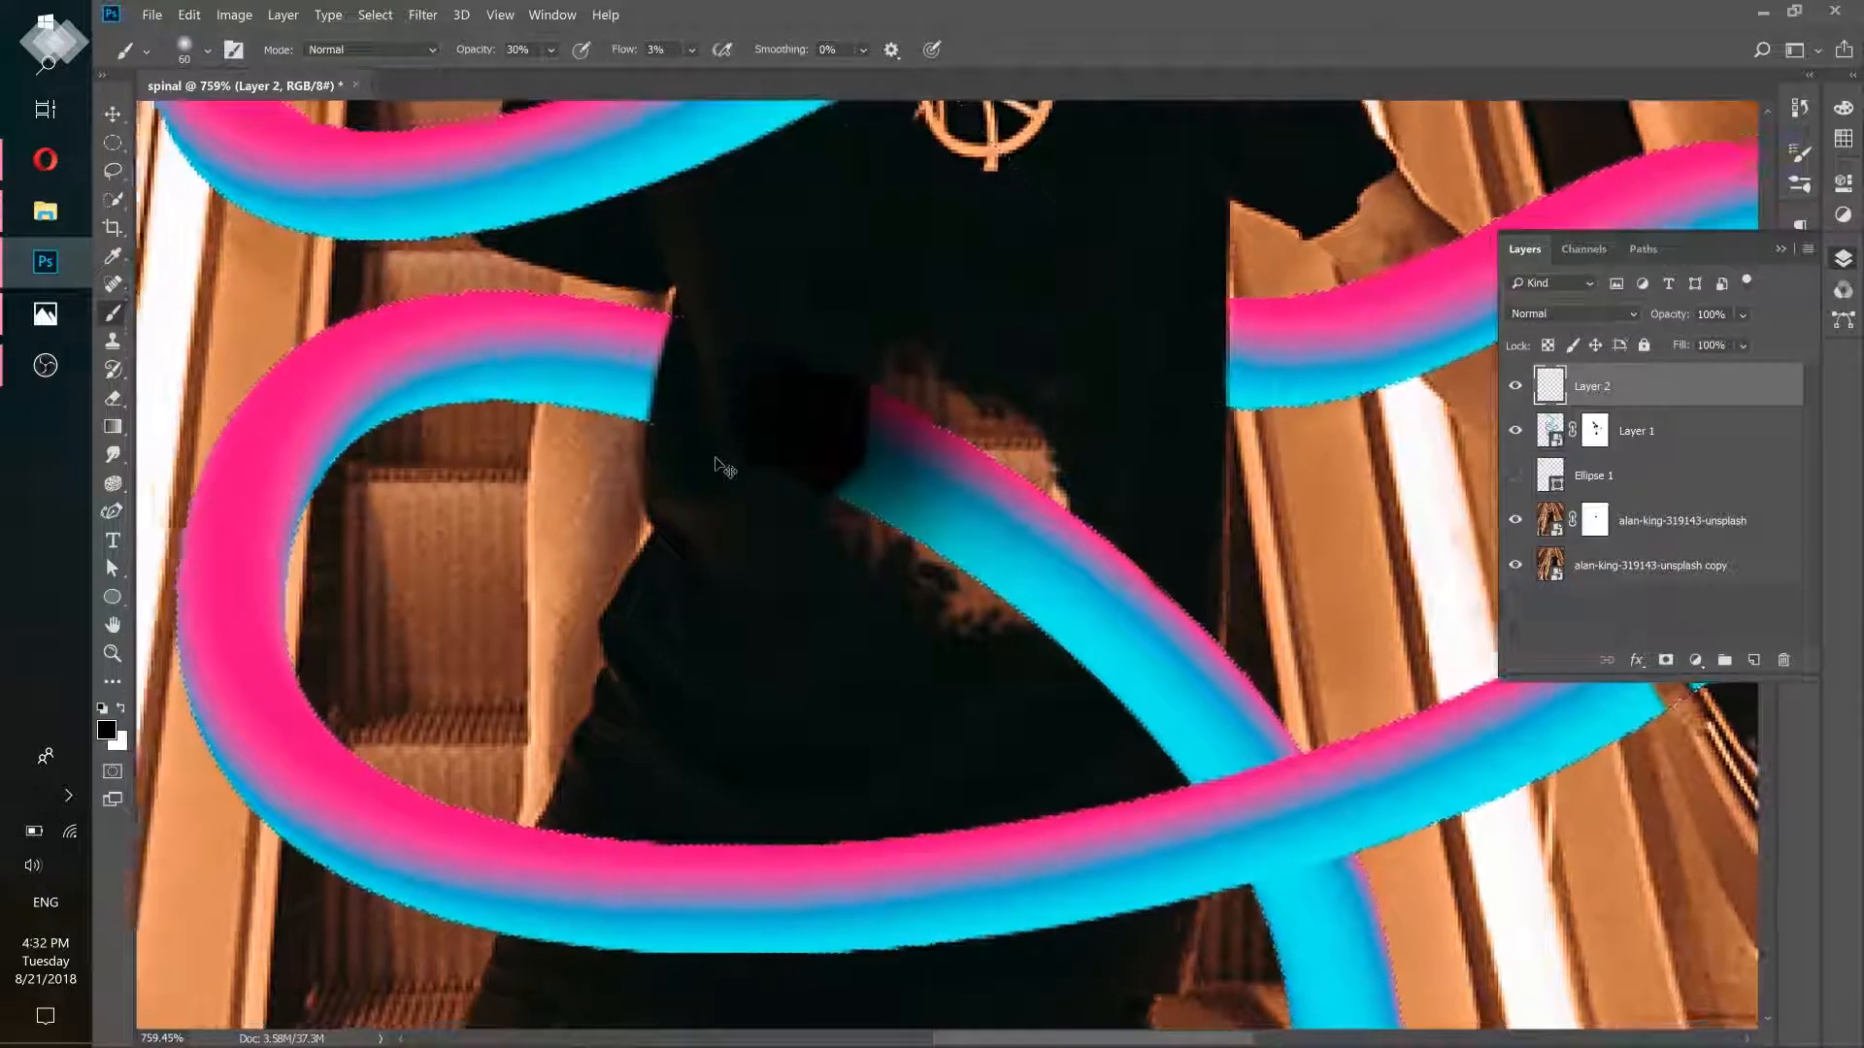
Shade the tube on both sides of the leg it passes behind, reducing the brush size to 45 px
{"action": "key", "text": "ctrl+minus"}
{"action": "key", "text": "ctrl+minus"}
{"action": "key", "text": "ctrl+minus"}
{"action": "key", "text": "ctrl+minus"}
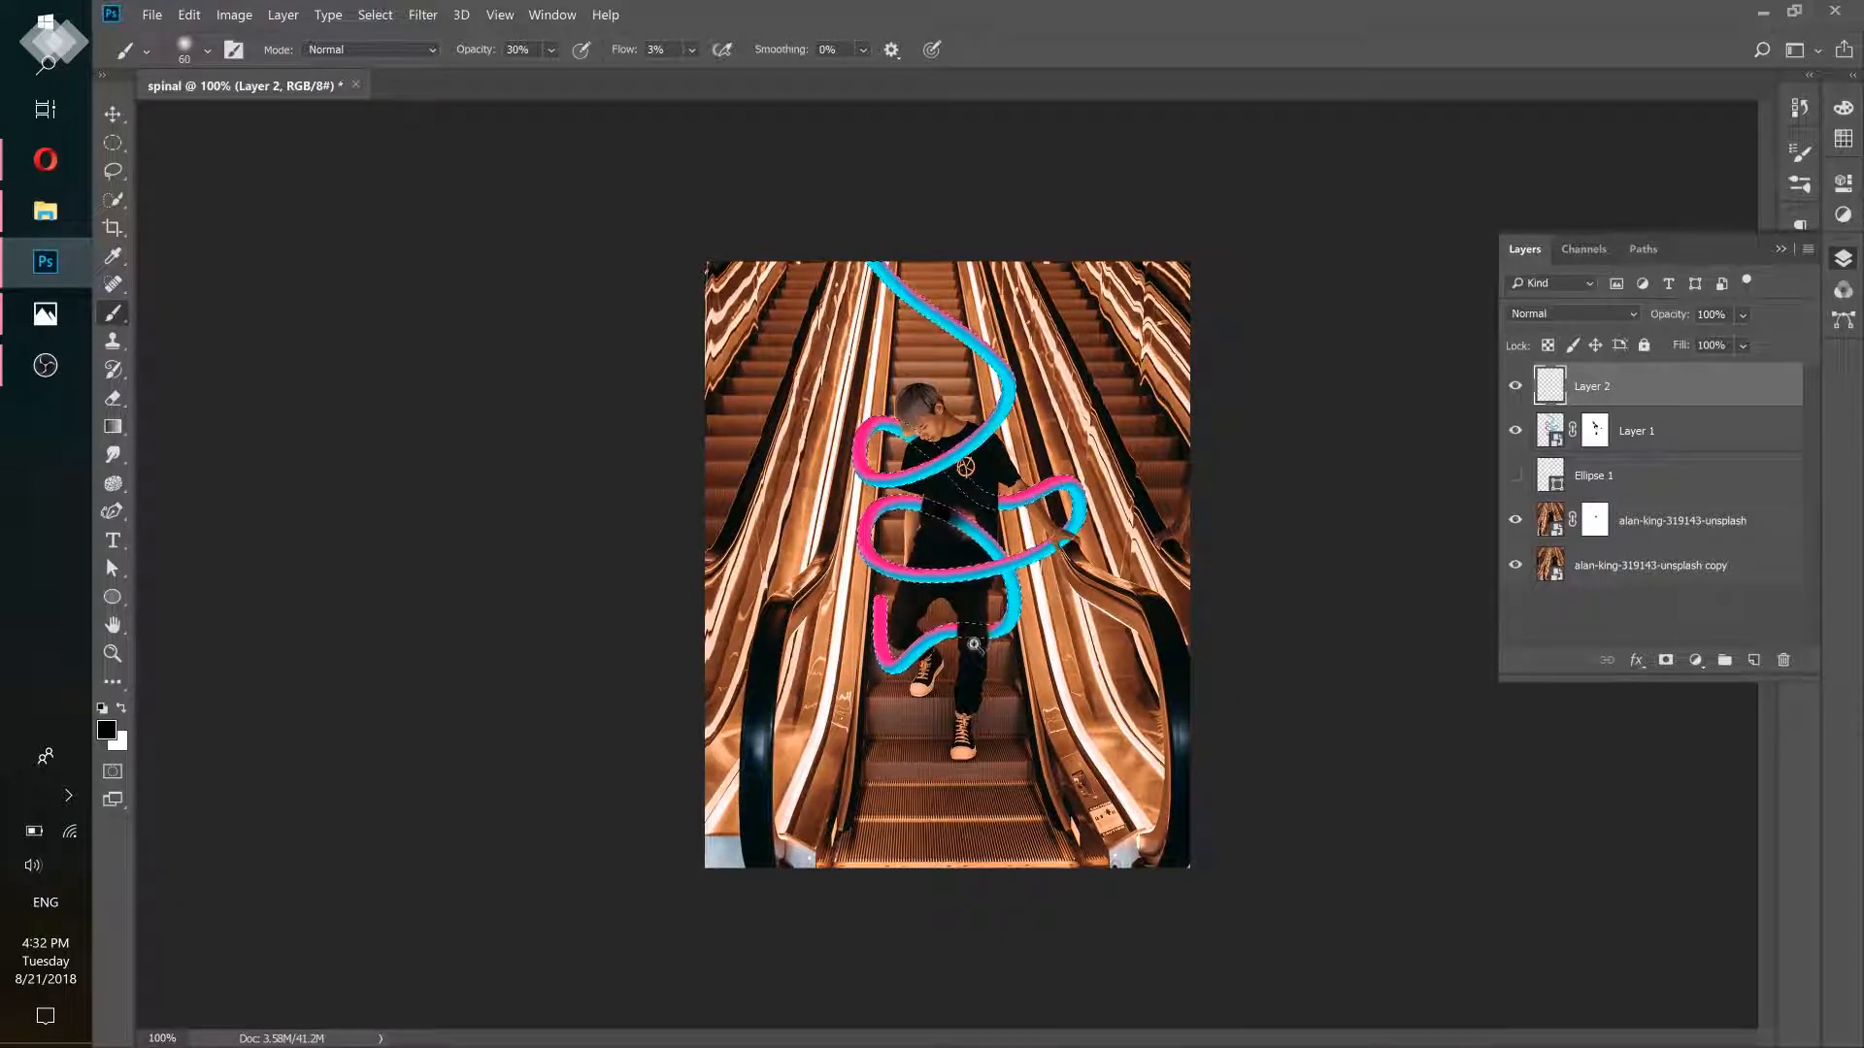
{"action": "scroll", "coordinate": [992, 640], "scroll_direction": "up", "scroll_amount": 5}
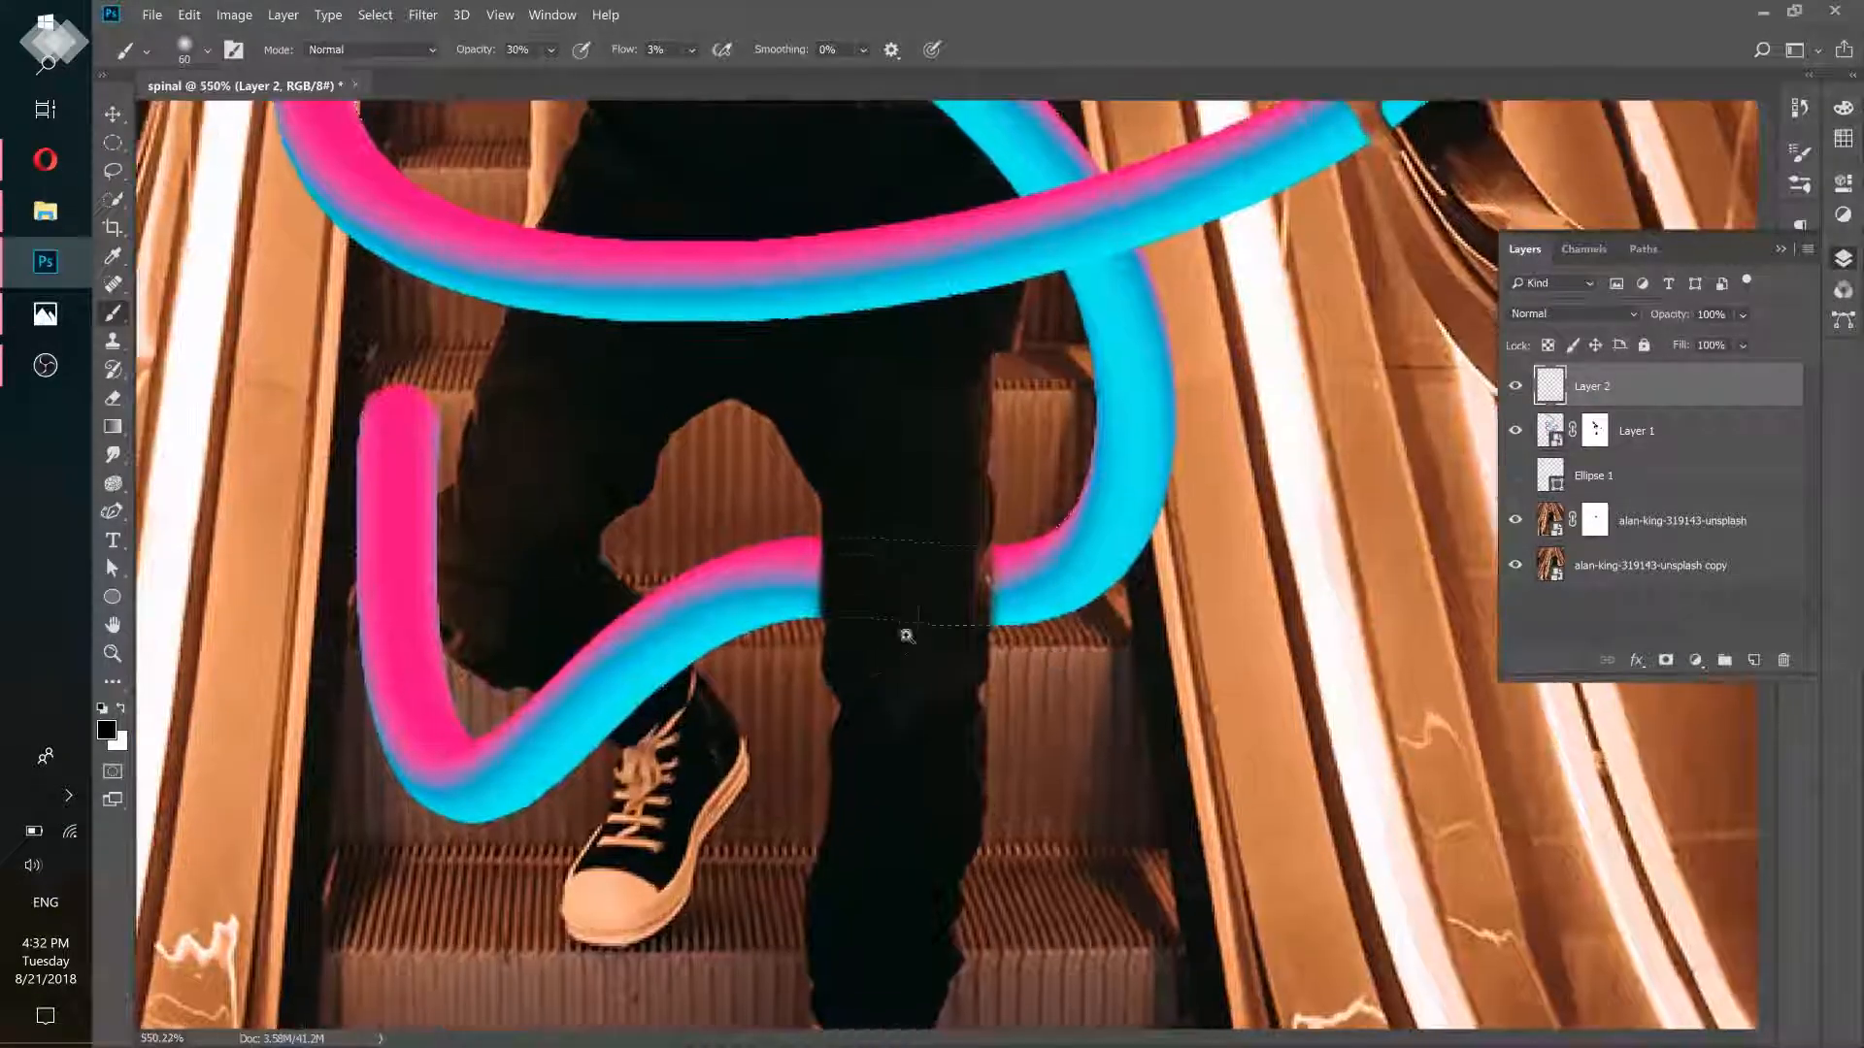
{"action": "scroll", "coordinate": [874, 531], "scroll_direction": "up", "scroll_amount": 2}
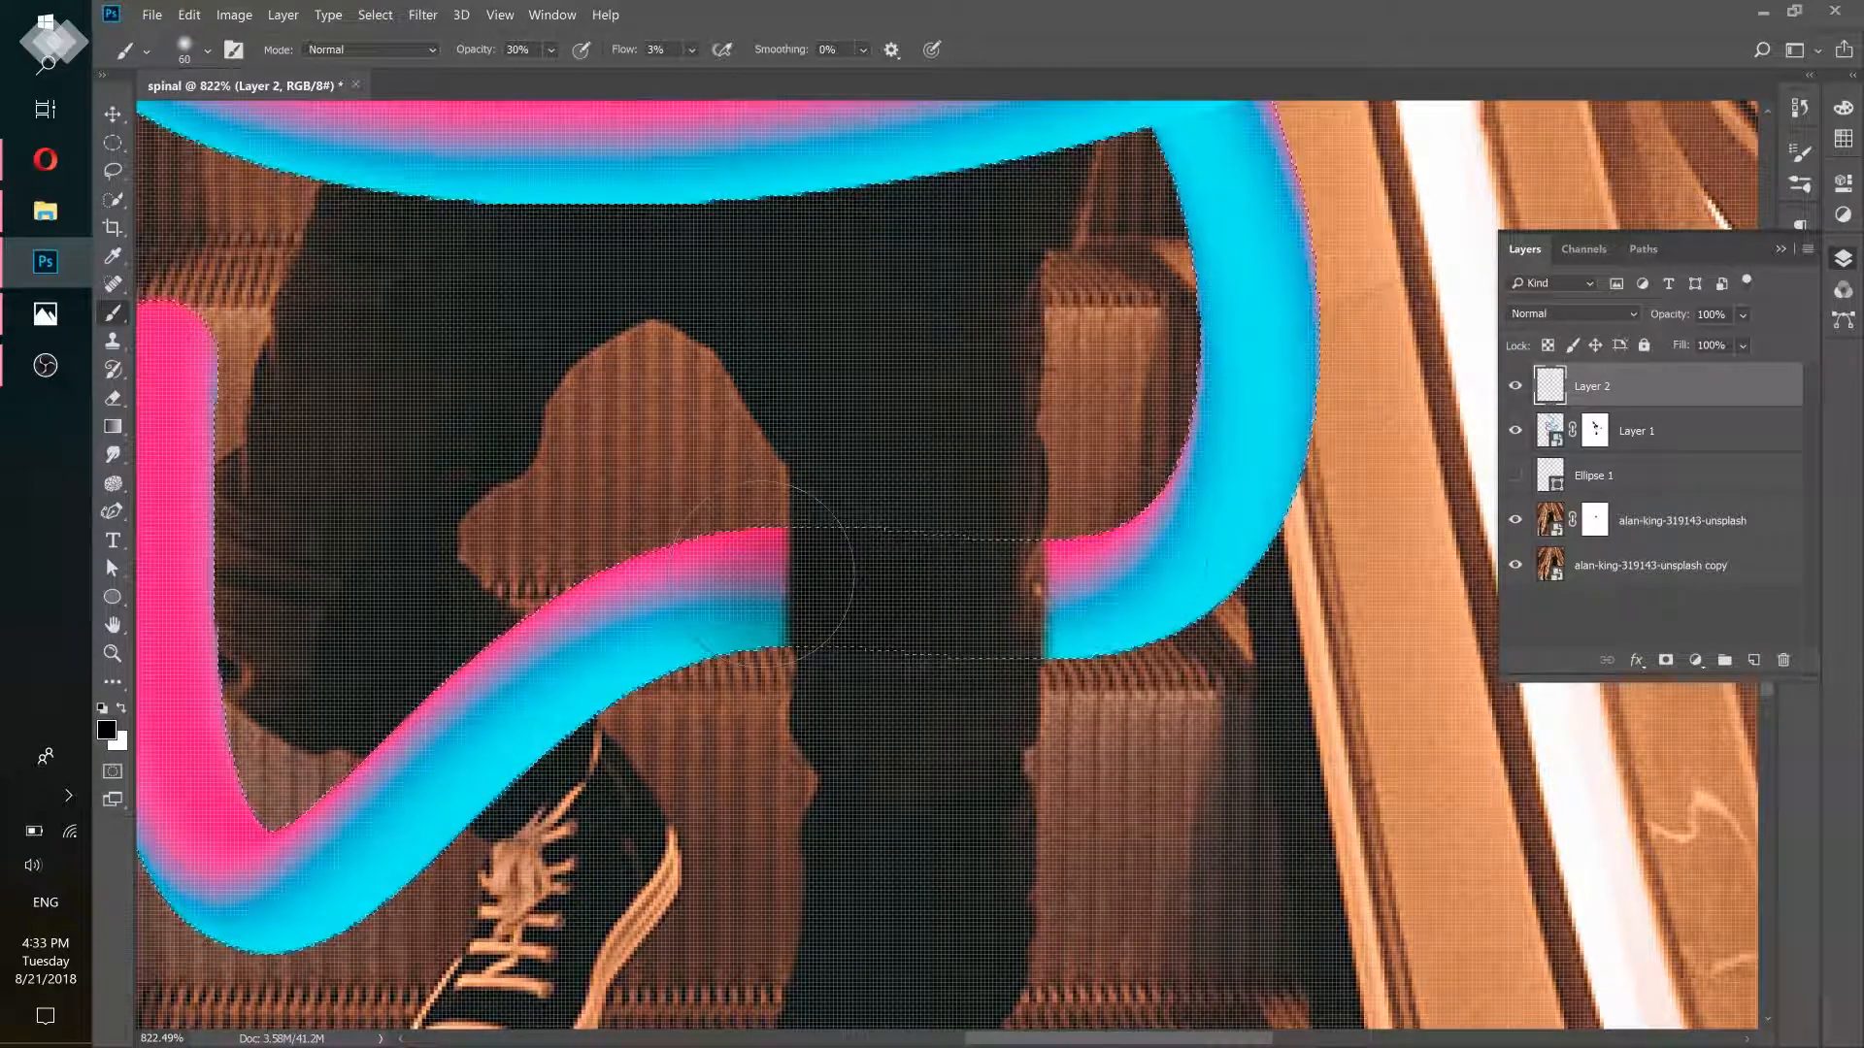
{"action": "mouse_move", "coordinate": [1028, 632]}
{"action": "left_mouse_down"}
{"action": "mouse_move", "coordinate": [1010, 637]}
{"action": "mouse_move", "coordinate": [1026, 596]}
{"action": "mouse_move", "coordinate": [1026, 714]}
{"action": "mouse_move", "coordinate": [1014, 614]}
{"action": "mouse_move", "coordinate": [1192, 577]}
{"action": "left_mouse_up"}
{"action": "key", "text": "bracketleft"}
{"action": "key", "text": "bracketleft"}
{"action": "mouse_move", "coordinate": [832, 653]}
{"action": "left_mouse_down"}
{"action": "mouse_move", "coordinate": [822, 542]}
{"action": "mouse_move", "coordinate": [795, 524]}
{"action": "mouse_move", "coordinate": [761, 513]}
{"action": "mouse_move", "coordinate": [772, 611]}
{"action": "mouse_move", "coordinate": [673, 571]}
{"action": "left_mouse_up"}
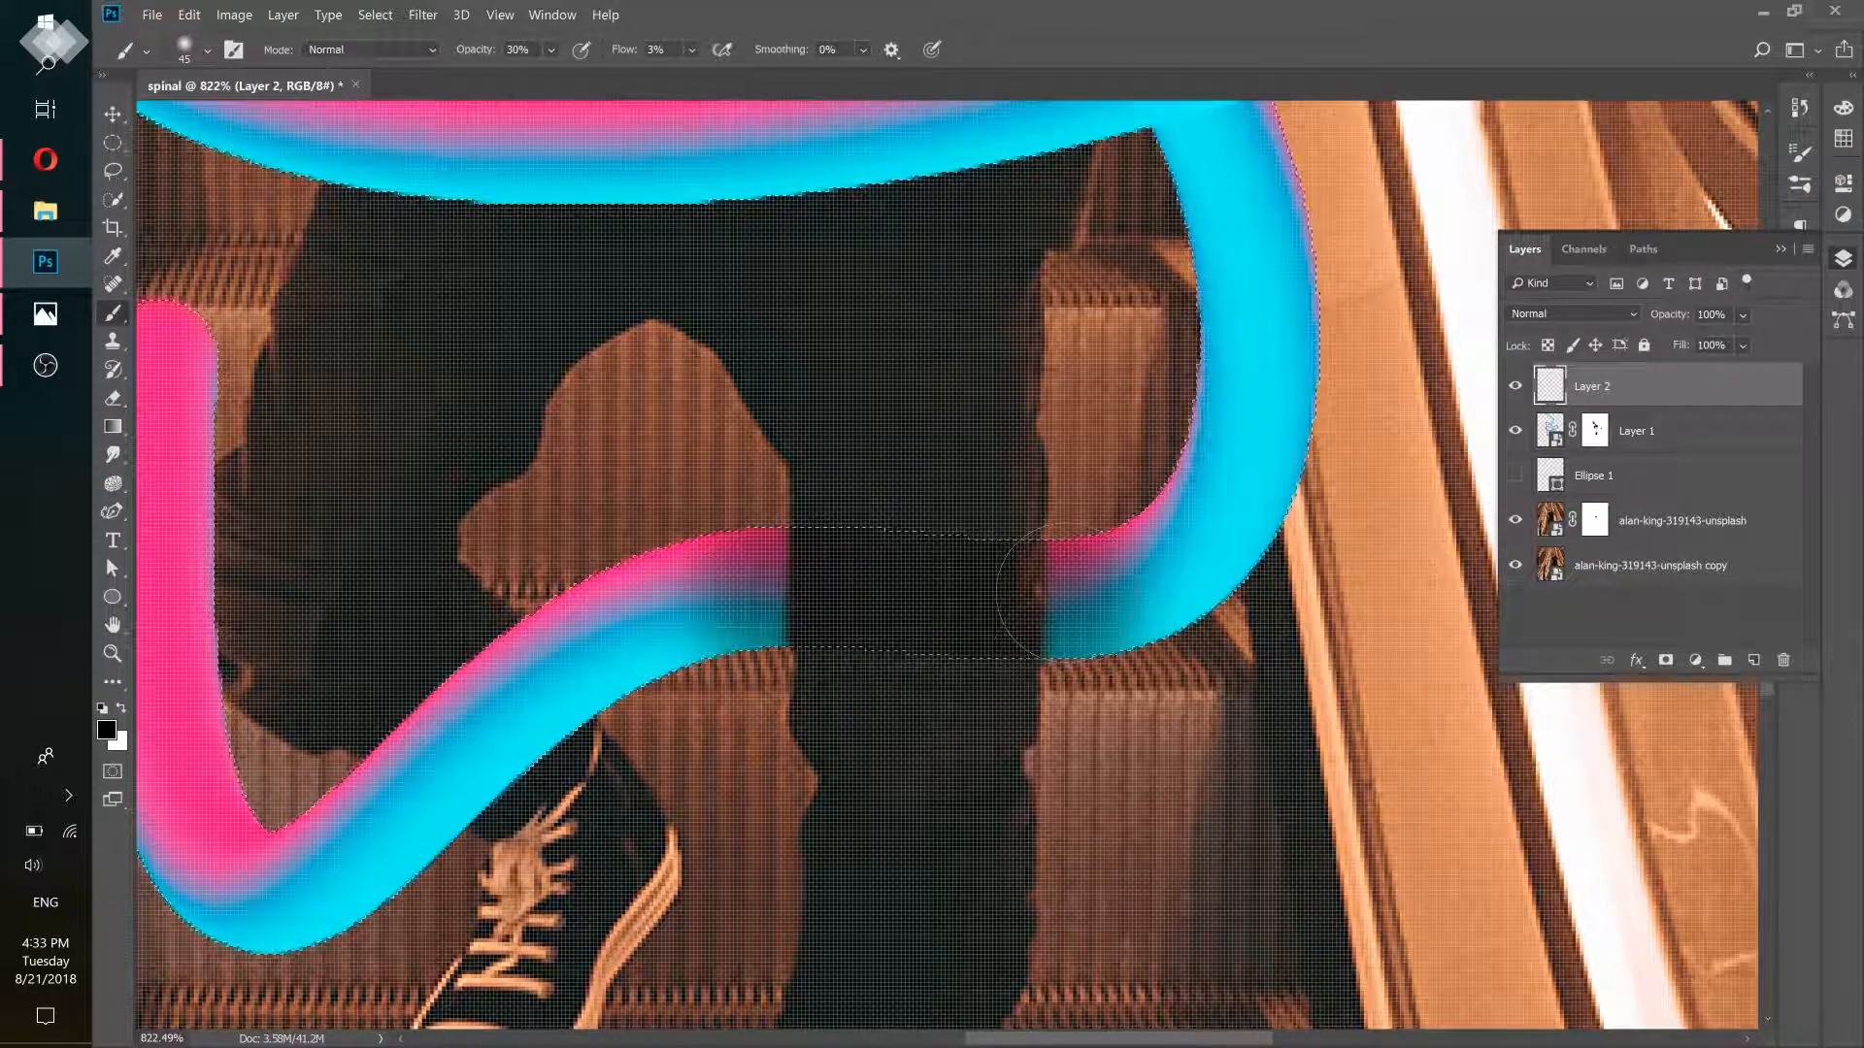
{"action": "mouse_move", "coordinate": [1068, 610]}
{"action": "left_mouse_down"}
{"action": "mouse_move", "coordinate": [1066, 542]}
{"action": "mouse_move", "coordinate": [1087, 582]}
{"action": "left_mouse_up"}
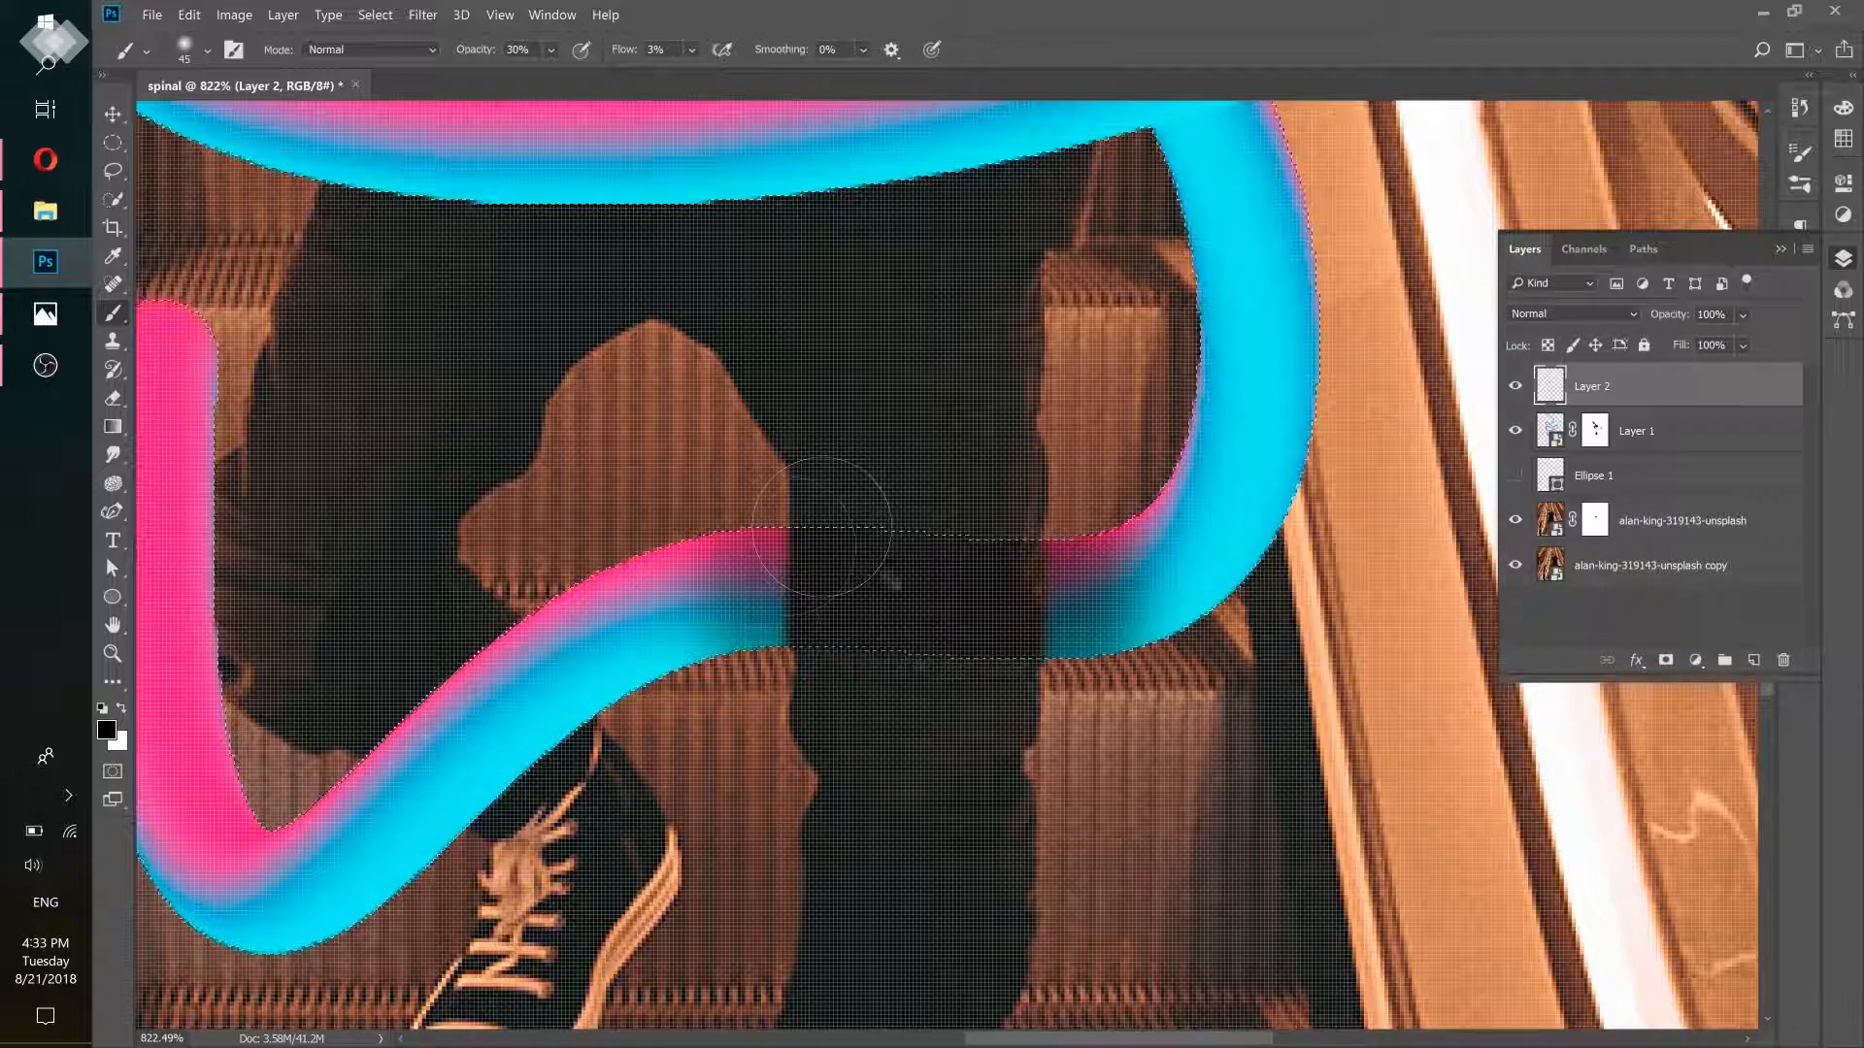
{"action": "left_click_drag", "start_coordinate": [898, 534], "coordinate": [816, 568]}
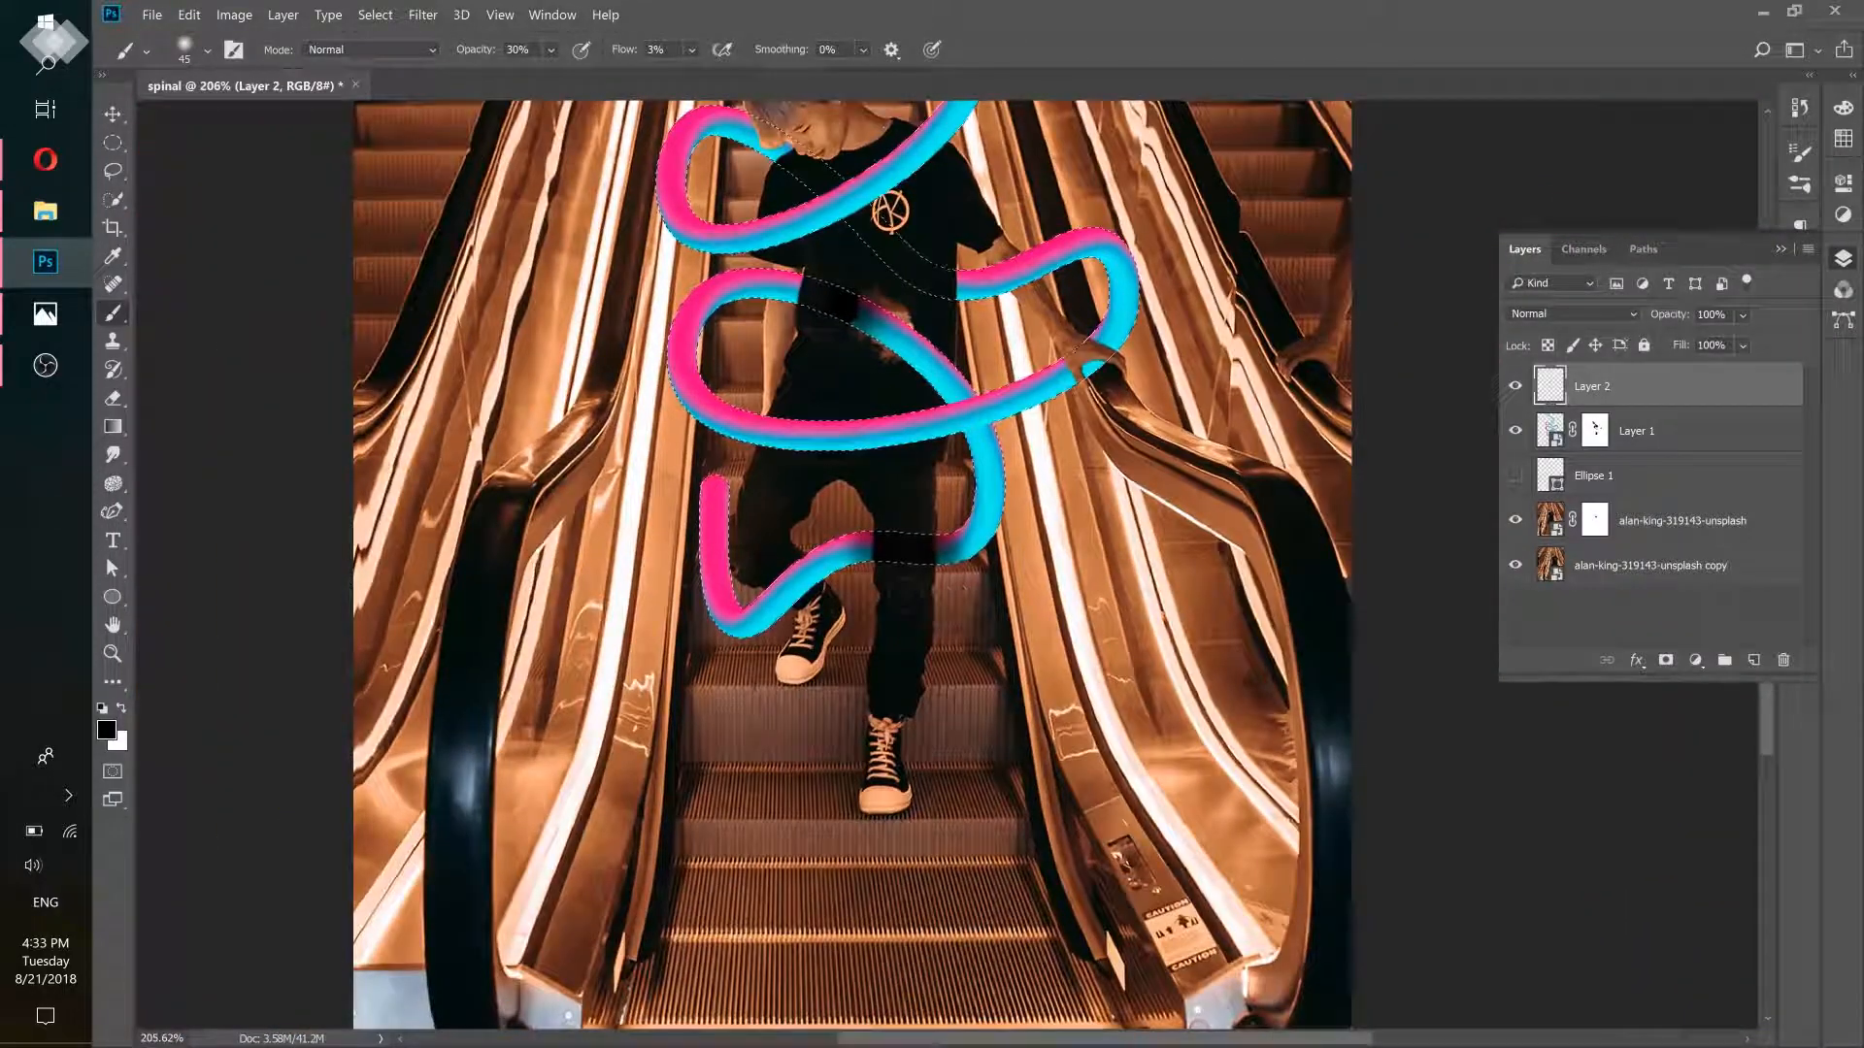
Paint soft shadows on the tube on both sides of the hand resting on the handrail
{"action": "left_click_drag", "start_coordinate": [1129, 328], "coordinate": [1180, 367]}
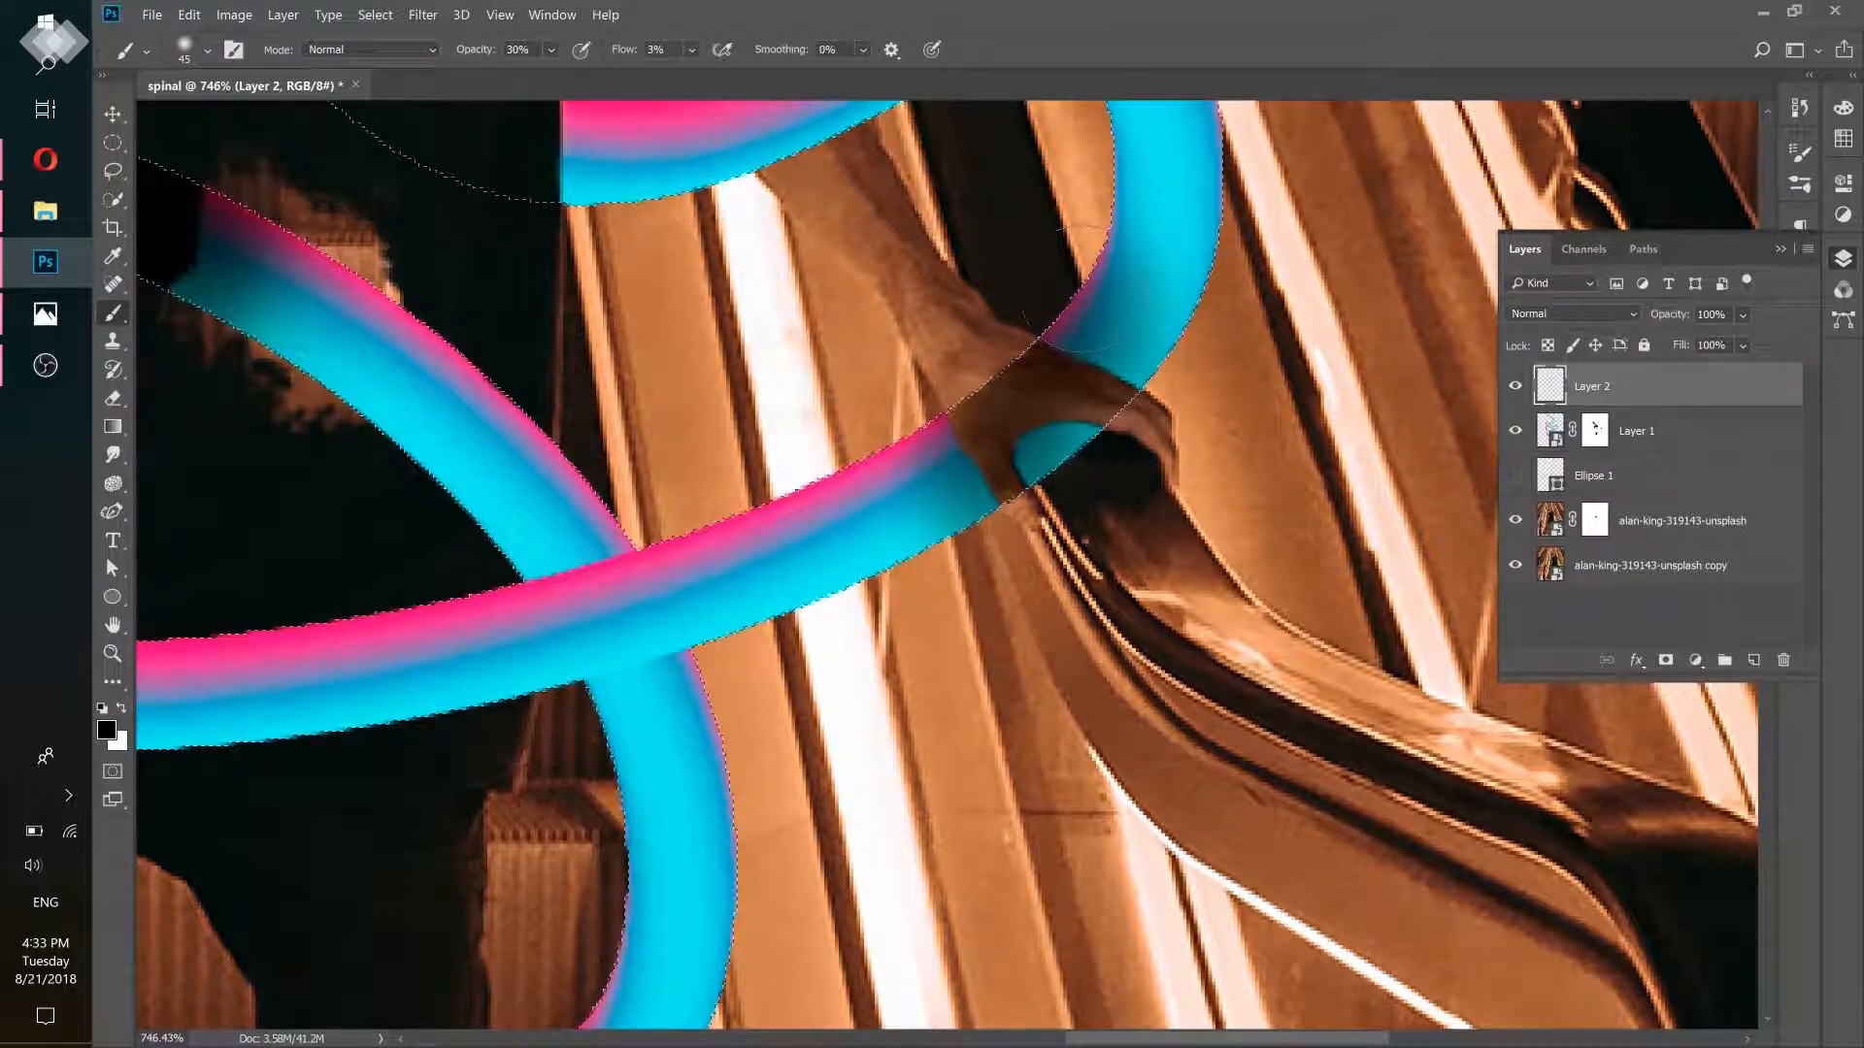
{"action": "left_click_drag", "start_coordinate": [1001, 457], "coordinate": [1020, 498]}
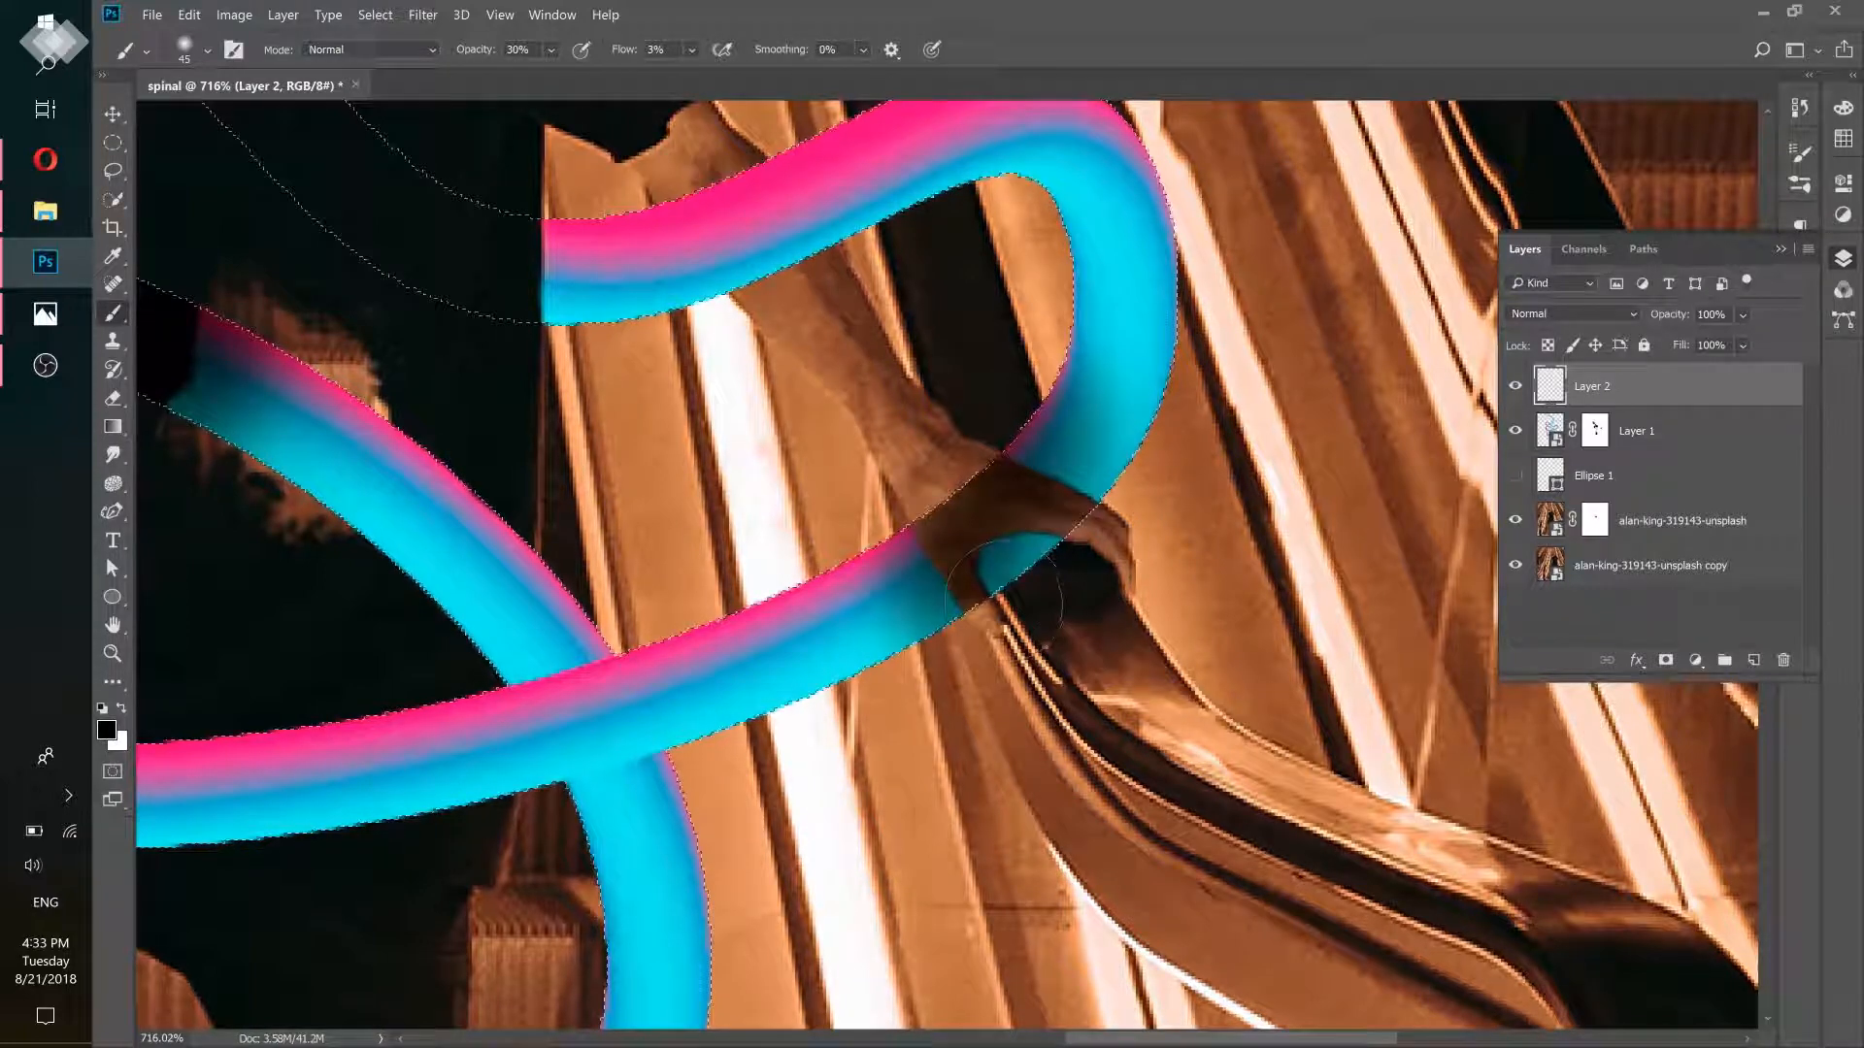
{"action": "left_click_drag", "start_coordinate": [1097, 500], "coordinate": [1064, 501]}
Darken the middle loop of the tube where it disappears behind the shirt's edge beside the torn hole
{"action": "scroll", "coordinate": [983, 497], "scroll_direction": "down", "scroll_amount": 6}
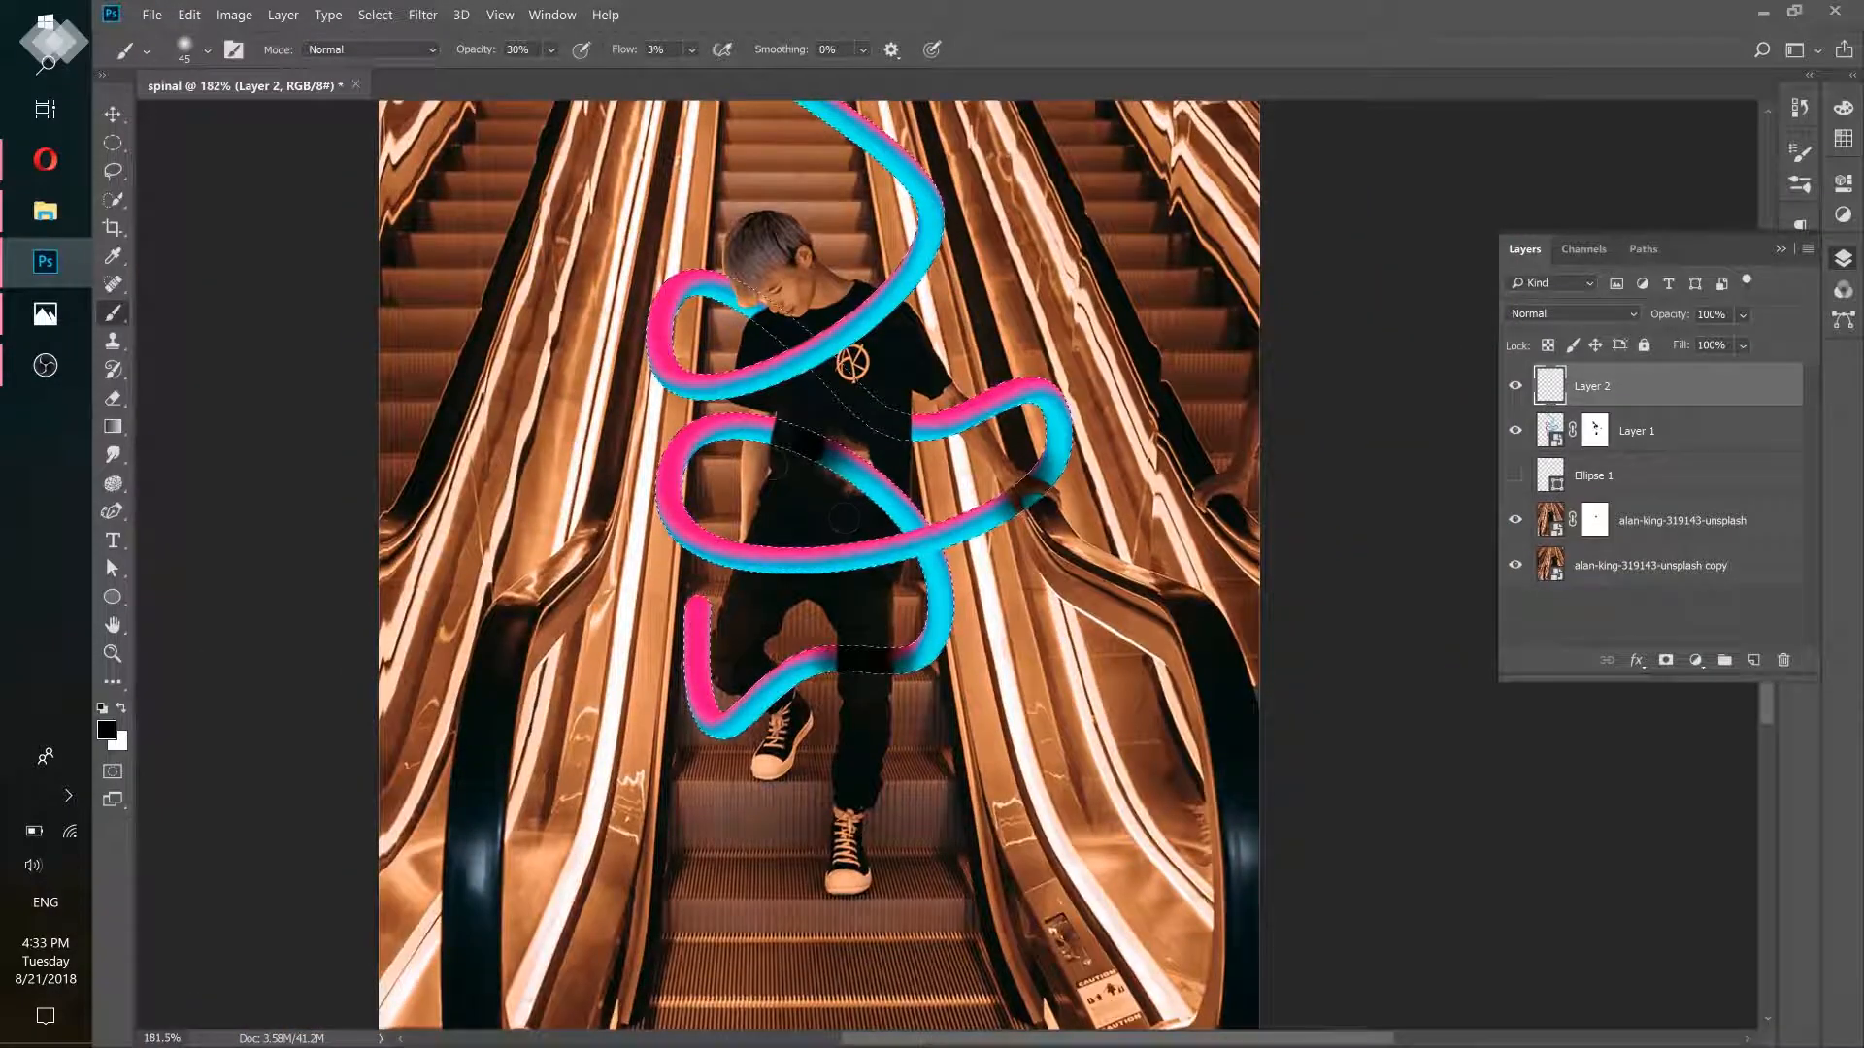
{"action": "scroll", "coordinate": [763, 701], "scroll_direction": "up", "scroll_amount": 5}
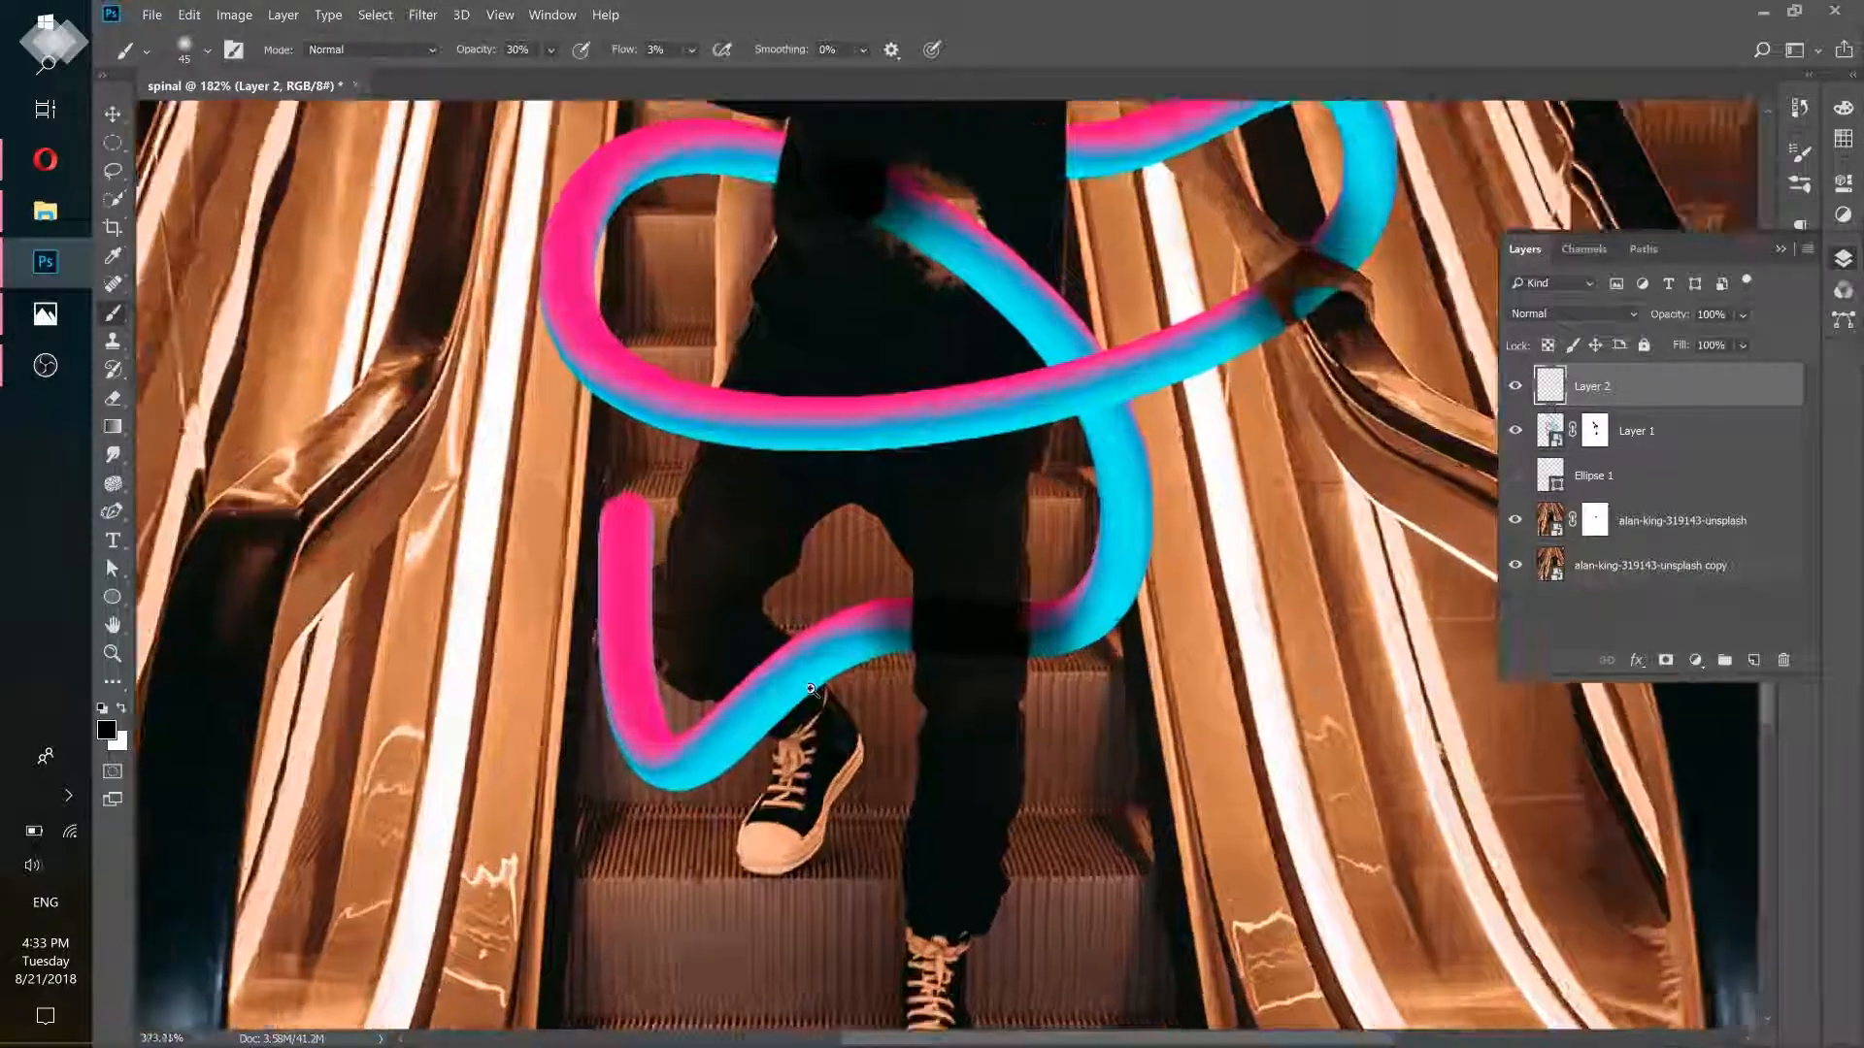
{"action": "scroll", "coordinate": [813, 670], "scroll_direction": "up", "scroll_amount": 8}
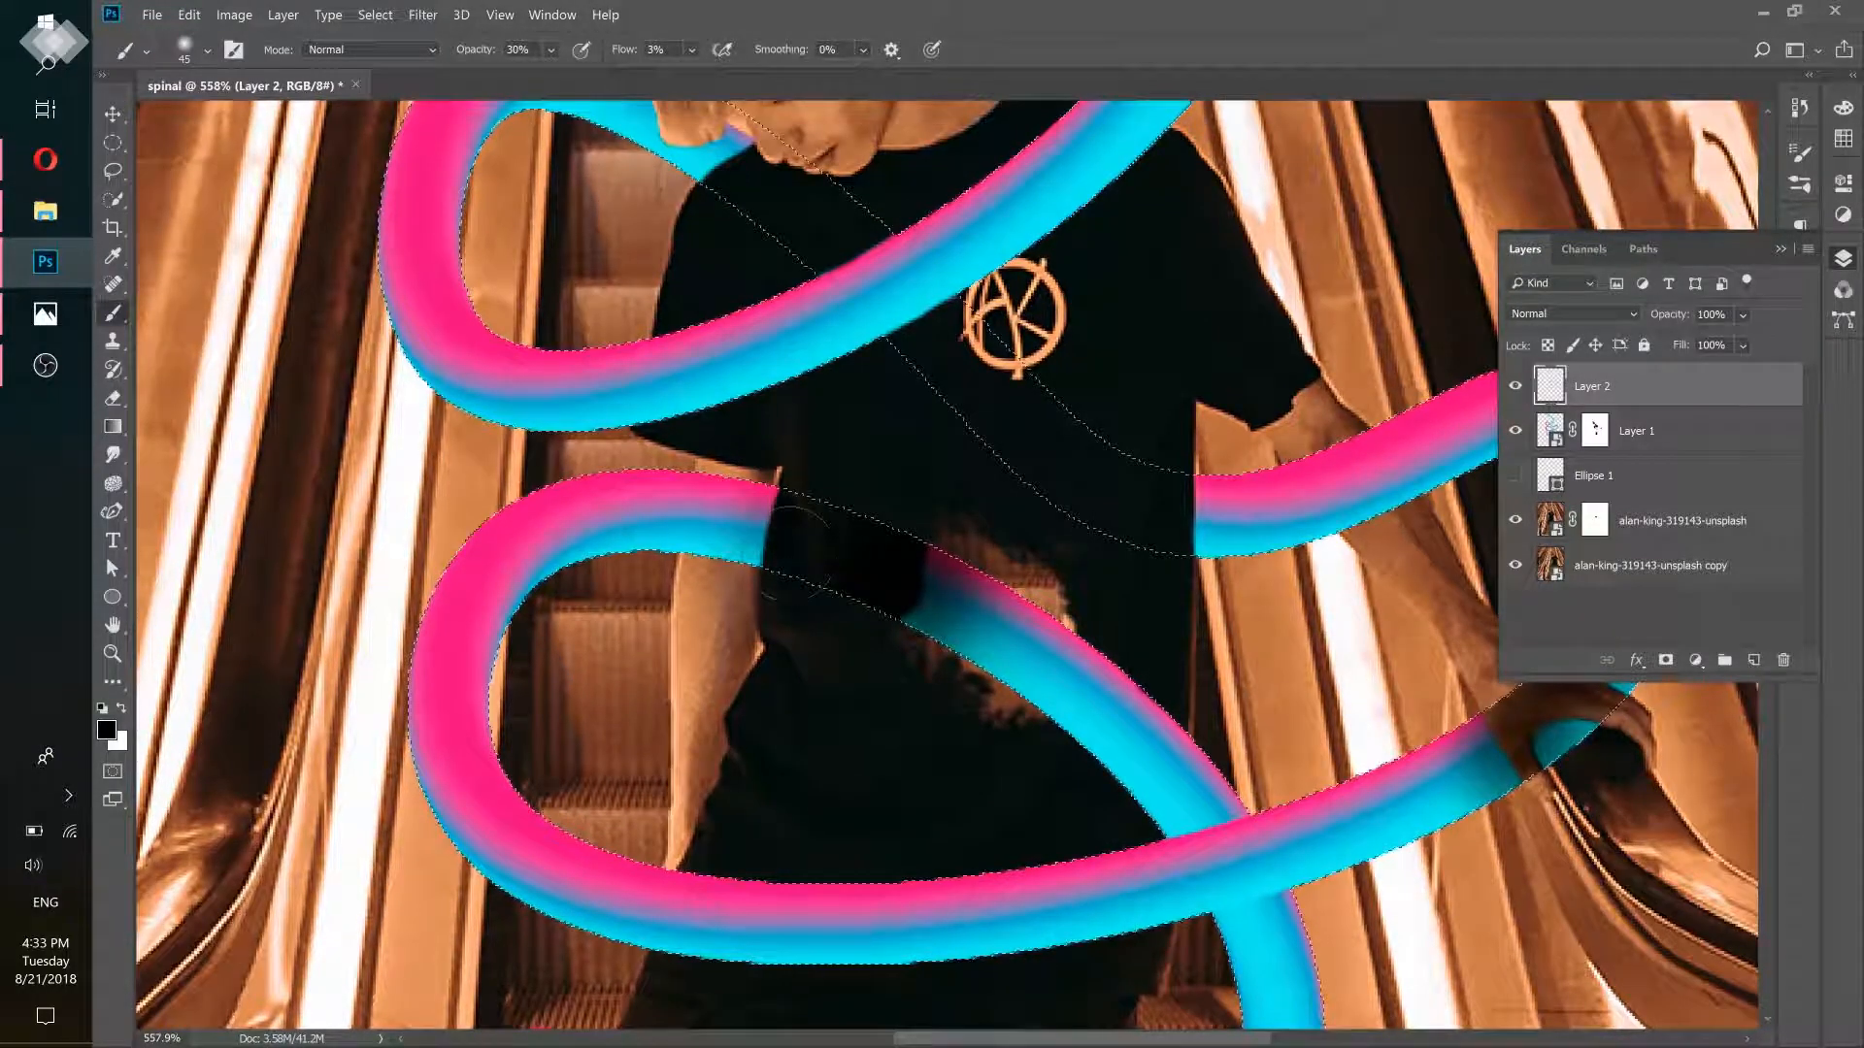
{"action": "scroll", "coordinate": [785, 512], "scroll_direction": "up", "scroll_amount": 4}
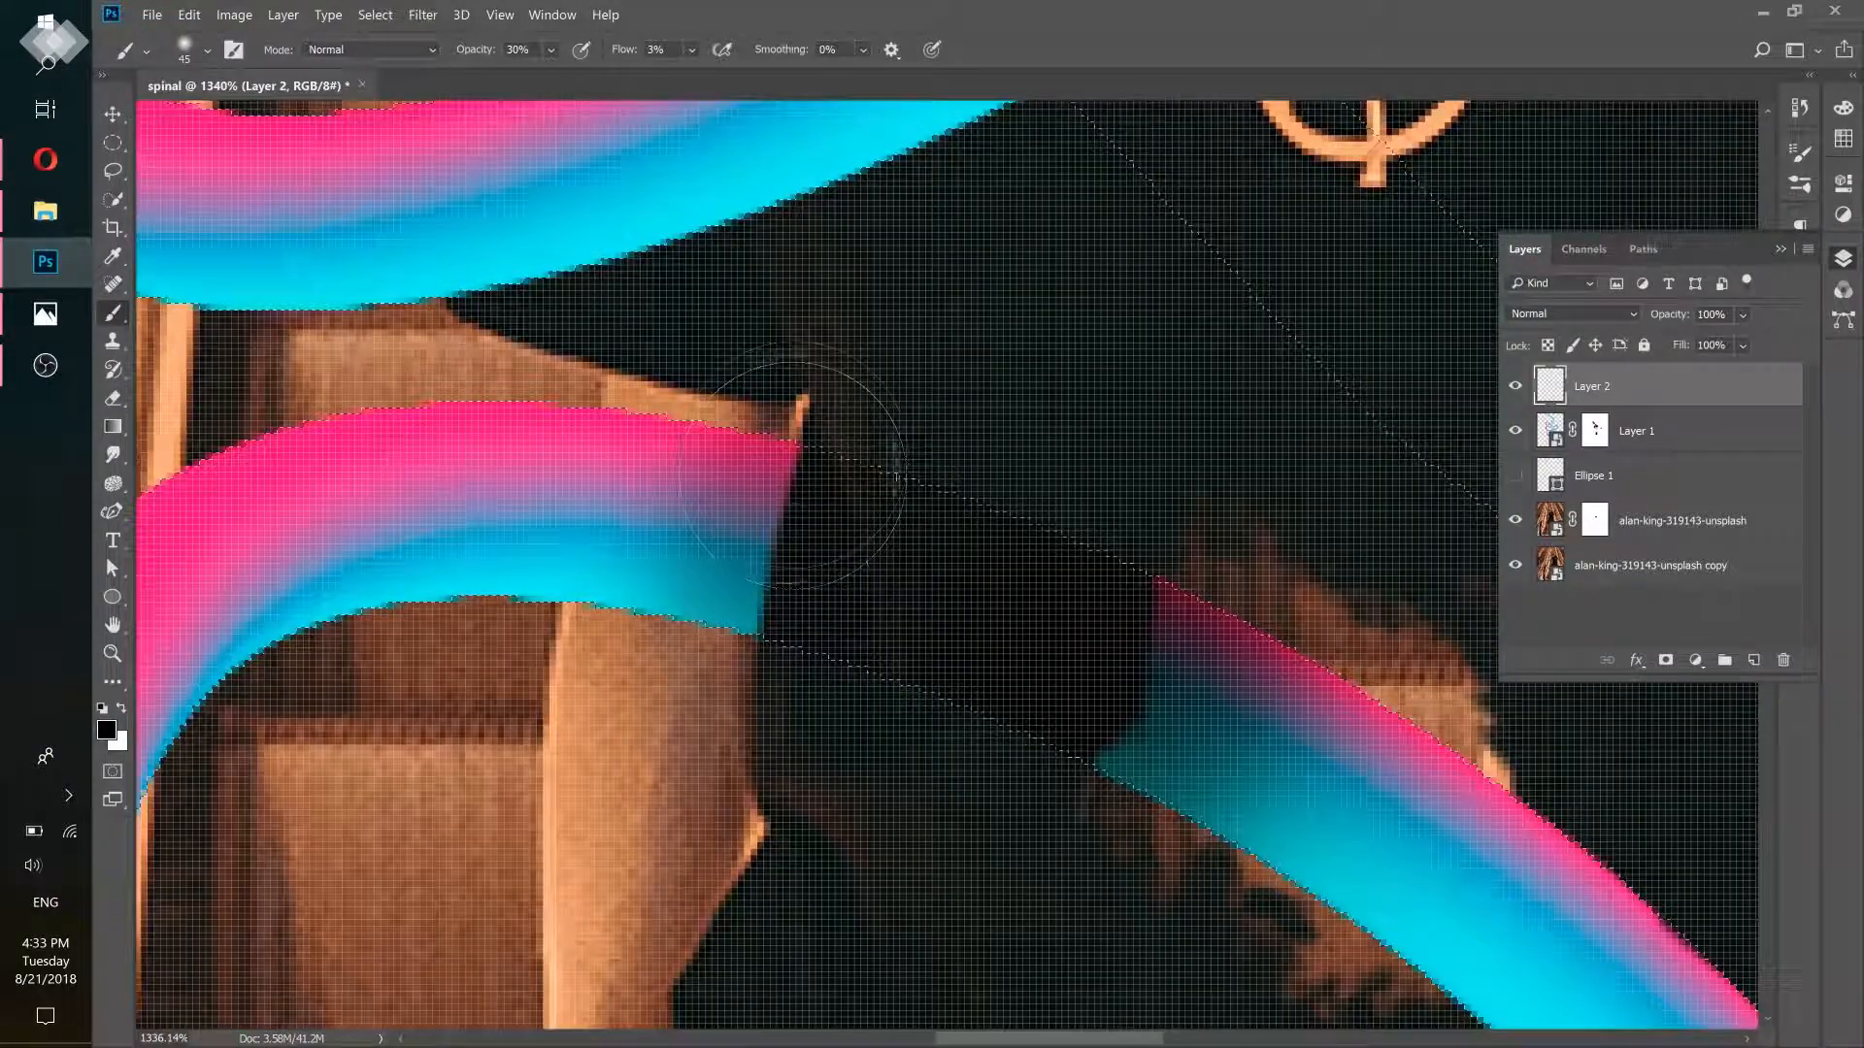
{"action": "mouse_move", "coordinate": [799, 457]}
{"action": "left_mouse_down"}
{"action": "mouse_move", "coordinate": [801, 495]}
{"action": "mouse_move", "coordinate": [752, 506]}
{"action": "mouse_move", "coordinate": [764, 530]}
{"action": "mouse_move", "coordinate": [697, 619]}
{"action": "mouse_move", "coordinate": [699, 485]}
{"action": "left_mouse_up"}
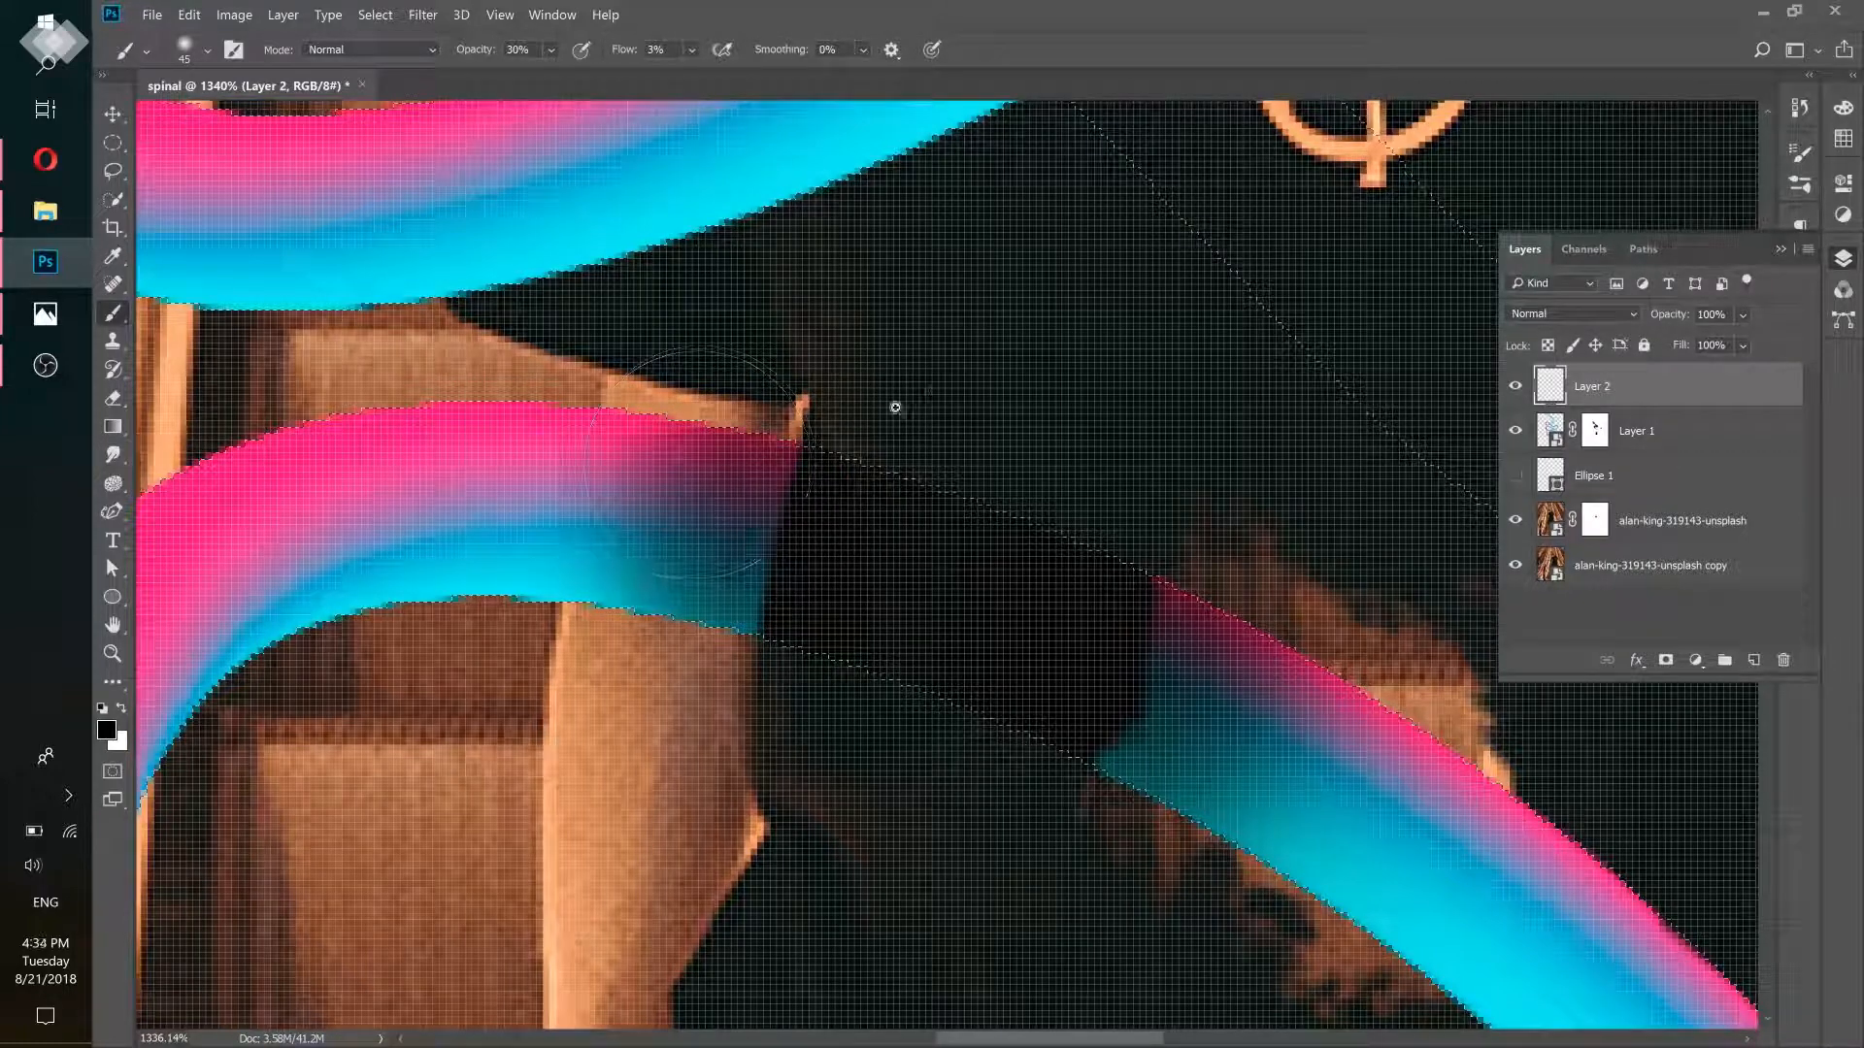
{"action": "left_click_drag", "start_coordinate": [894, 408], "coordinate": [777, 408]}
Shade the tube between the man's face and shoulder, and where it comes out from behind the shirt near the resting arm
{"action": "left_click_drag", "start_coordinate": [908, 243], "coordinate": [966, 265]}
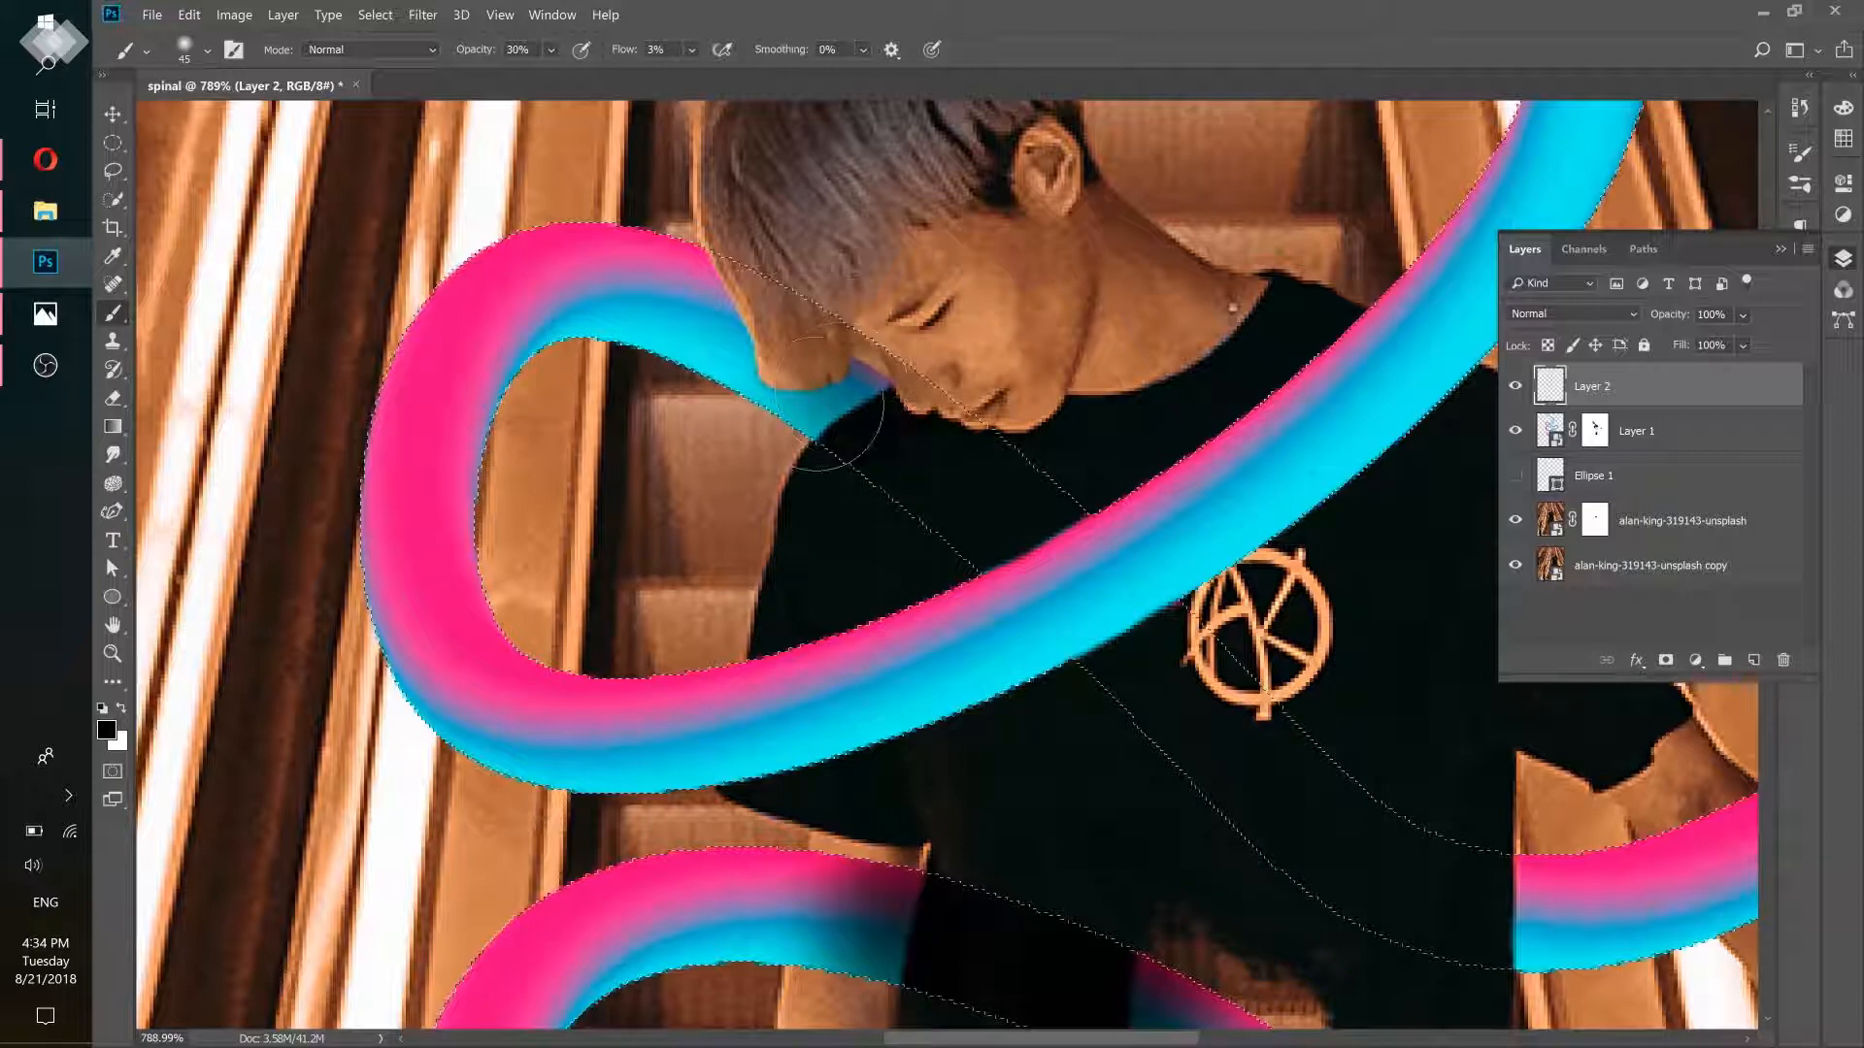
{"action": "mouse_move", "coordinate": [816, 404]}
{"action": "left_mouse_down"}
{"action": "mouse_move", "coordinate": [827, 478]}
{"action": "mouse_move", "coordinate": [791, 266]}
{"action": "mouse_move", "coordinate": [772, 288]}
{"action": "mouse_move", "coordinate": [800, 304]}
{"action": "mouse_move", "coordinate": [788, 361]}
{"action": "mouse_move", "coordinate": [793, 332]}
{"action": "mouse_move", "coordinate": [855, 435]}
{"action": "left_mouse_up"}
{"action": "key", "text": "ctrl+0"}
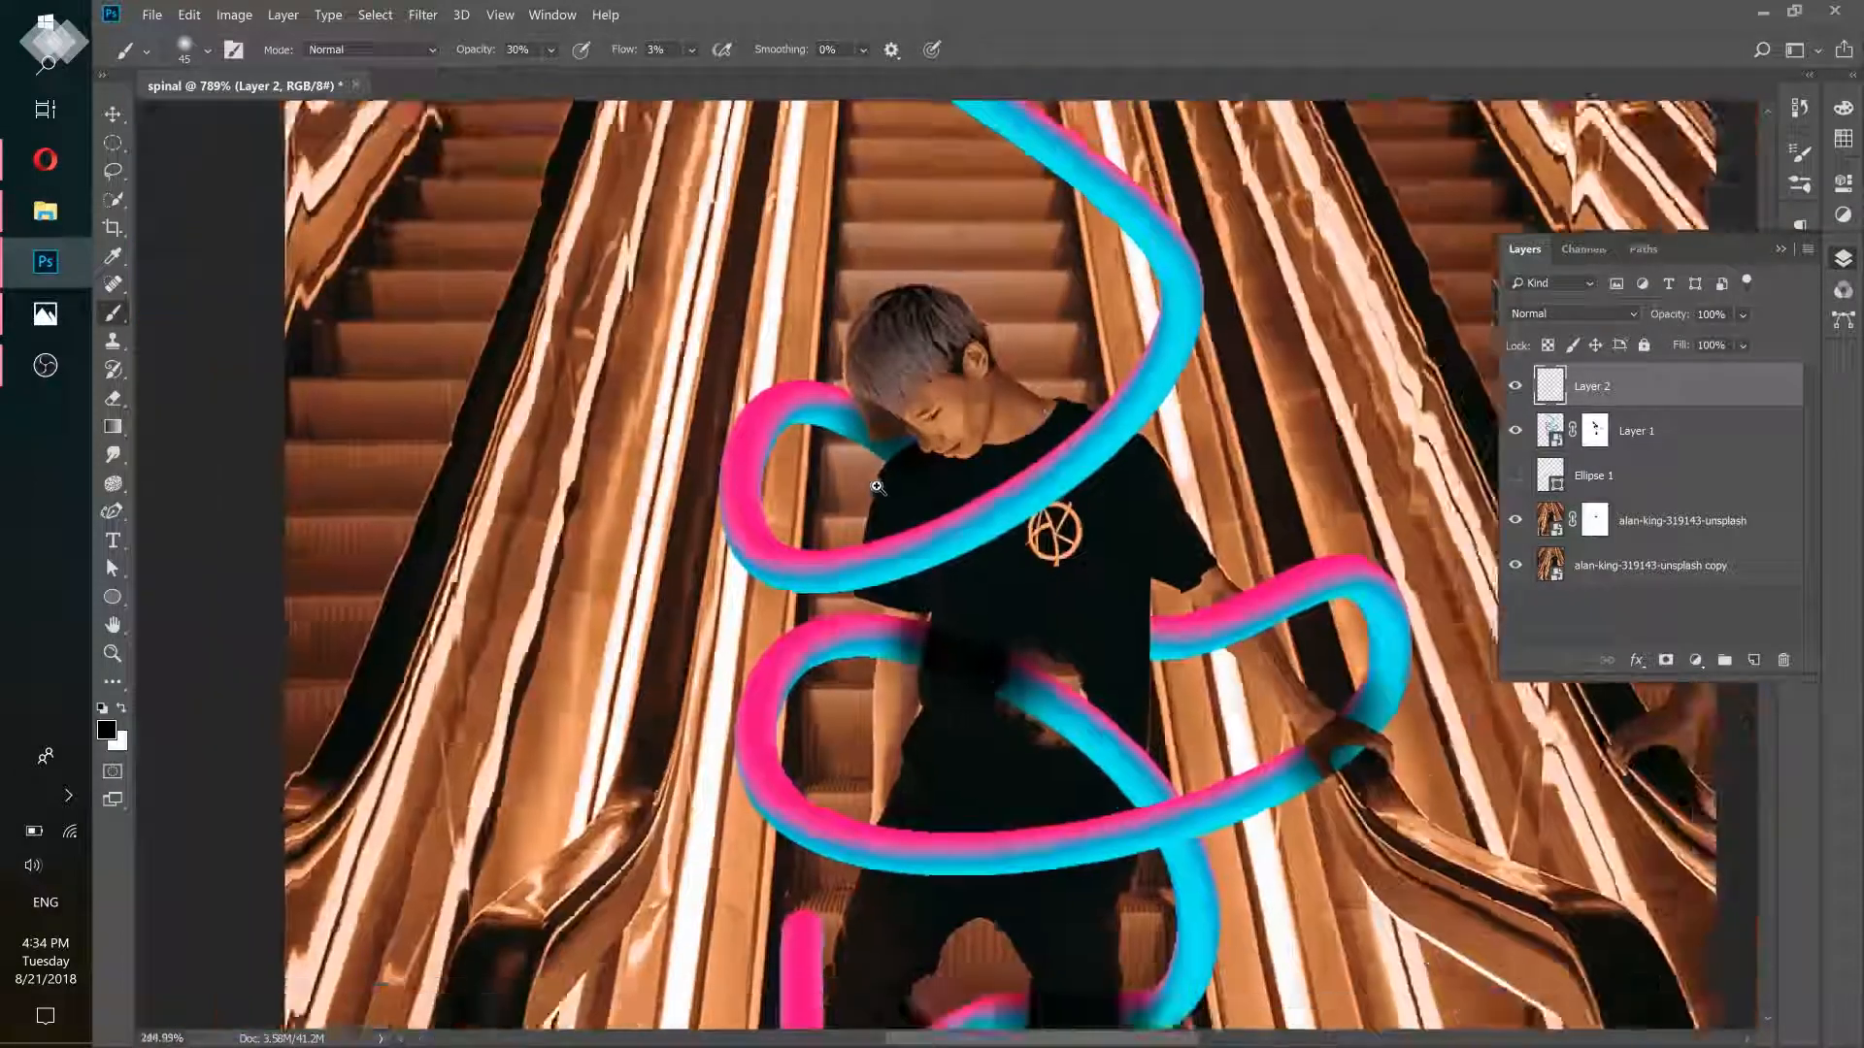
{"action": "scroll", "coordinate": [1110, 636], "scroll_direction": "up", "scroll_amount": 6}
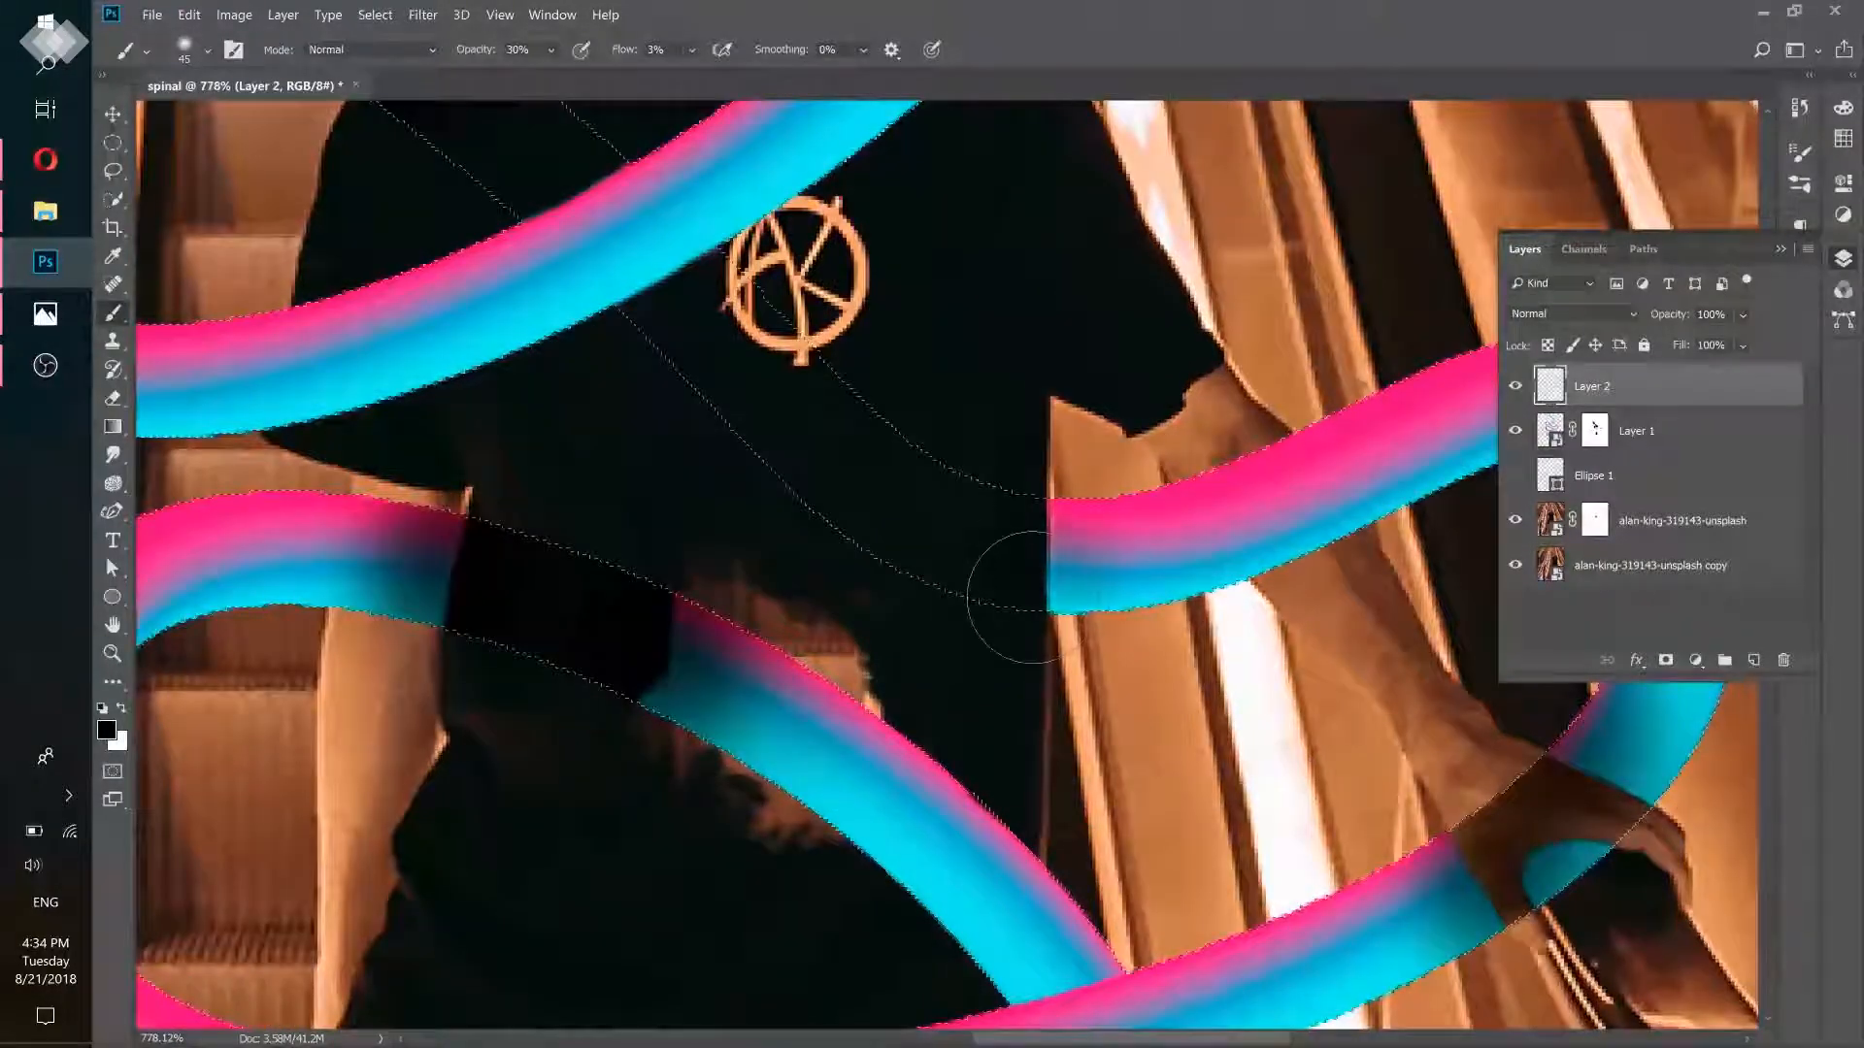
{"action": "mouse_move", "coordinate": [983, 565]}
{"action": "left_mouse_down"}
{"action": "mouse_move", "coordinate": [1054, 515]}
{"action": "mouse_move", "coordinate": [1054, 544]}
{"action": "mouse_move", "coordinate": [1069, 501]}
{"action": "mouse_move", "coordinate": [1083, 574]}
{"action": "mouse_move", "coordinate": [1029, 519]}
{"action": "left_mouse_up"}
{"action": "scroll", "coordinate": [1074, 528], "scroll_direction": "down", "scroll_amount": 10}
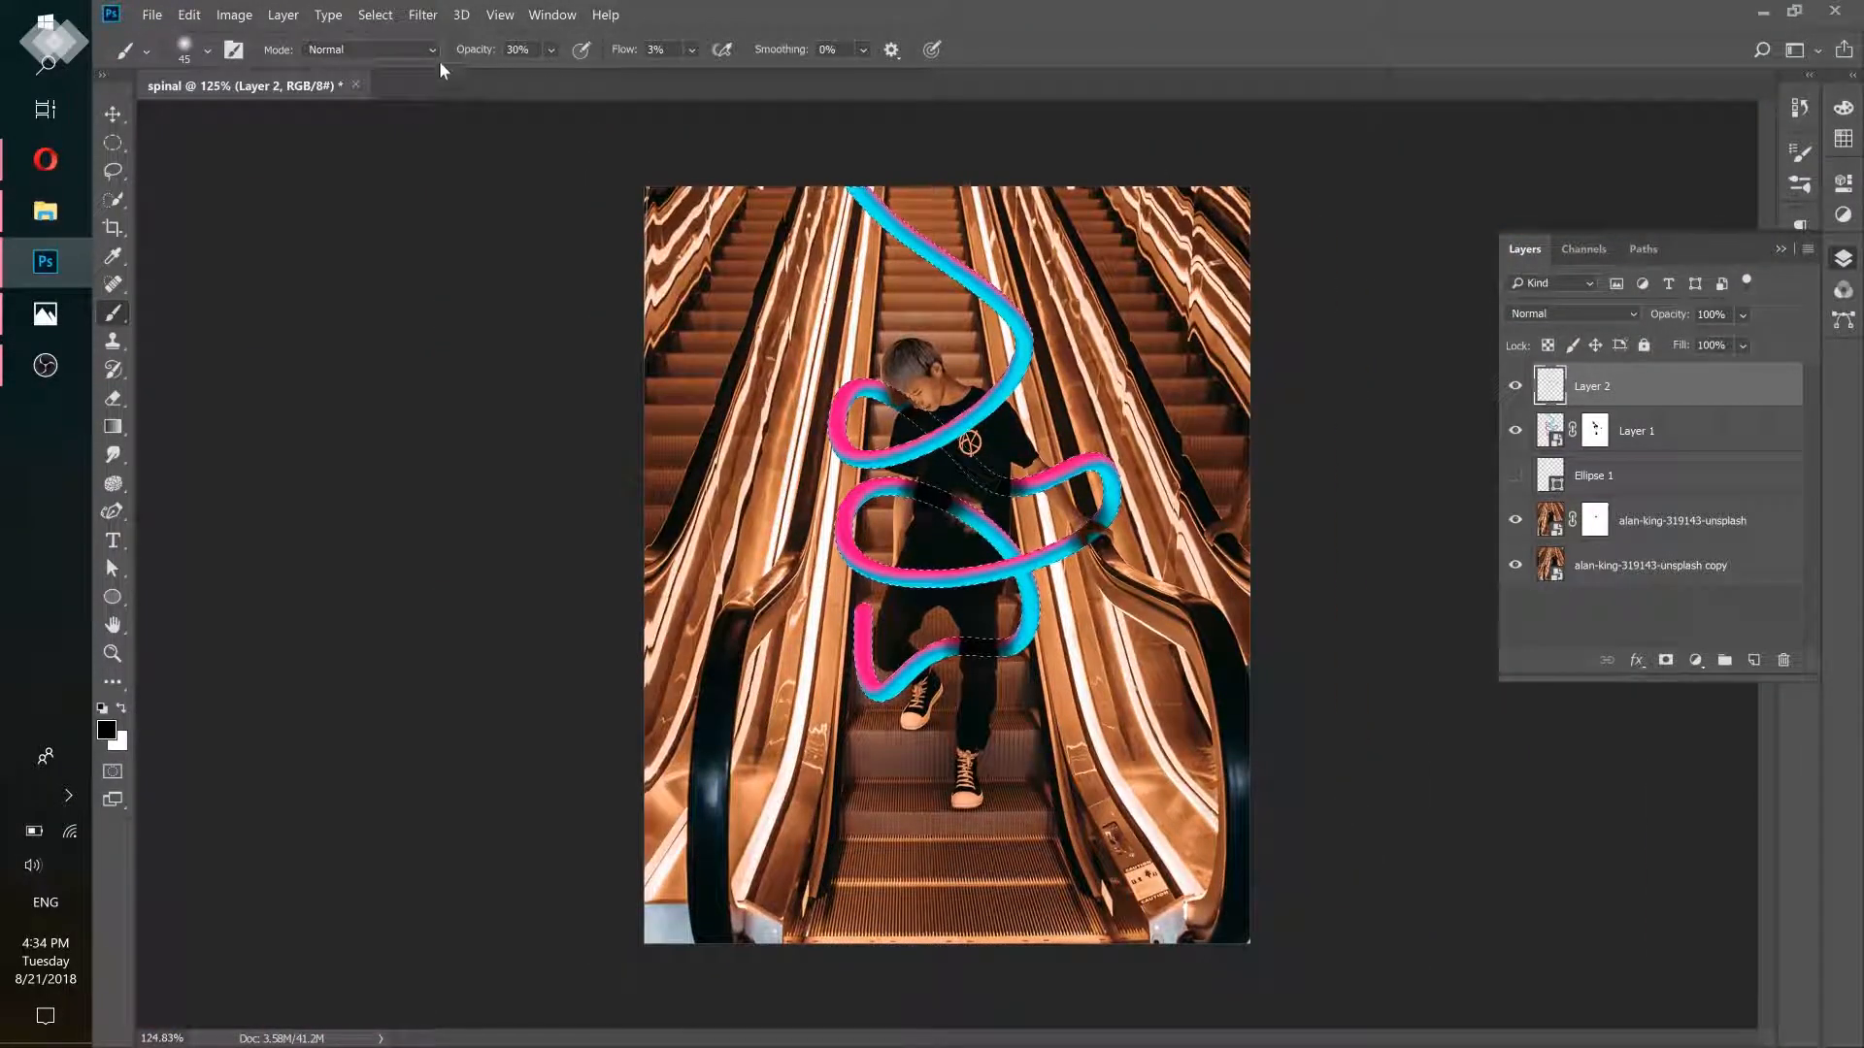
Clear the tube-shaped selection and review the shadows around the shirt, hand and head
{"action": "left_click", "coordinate": [373, 16]}
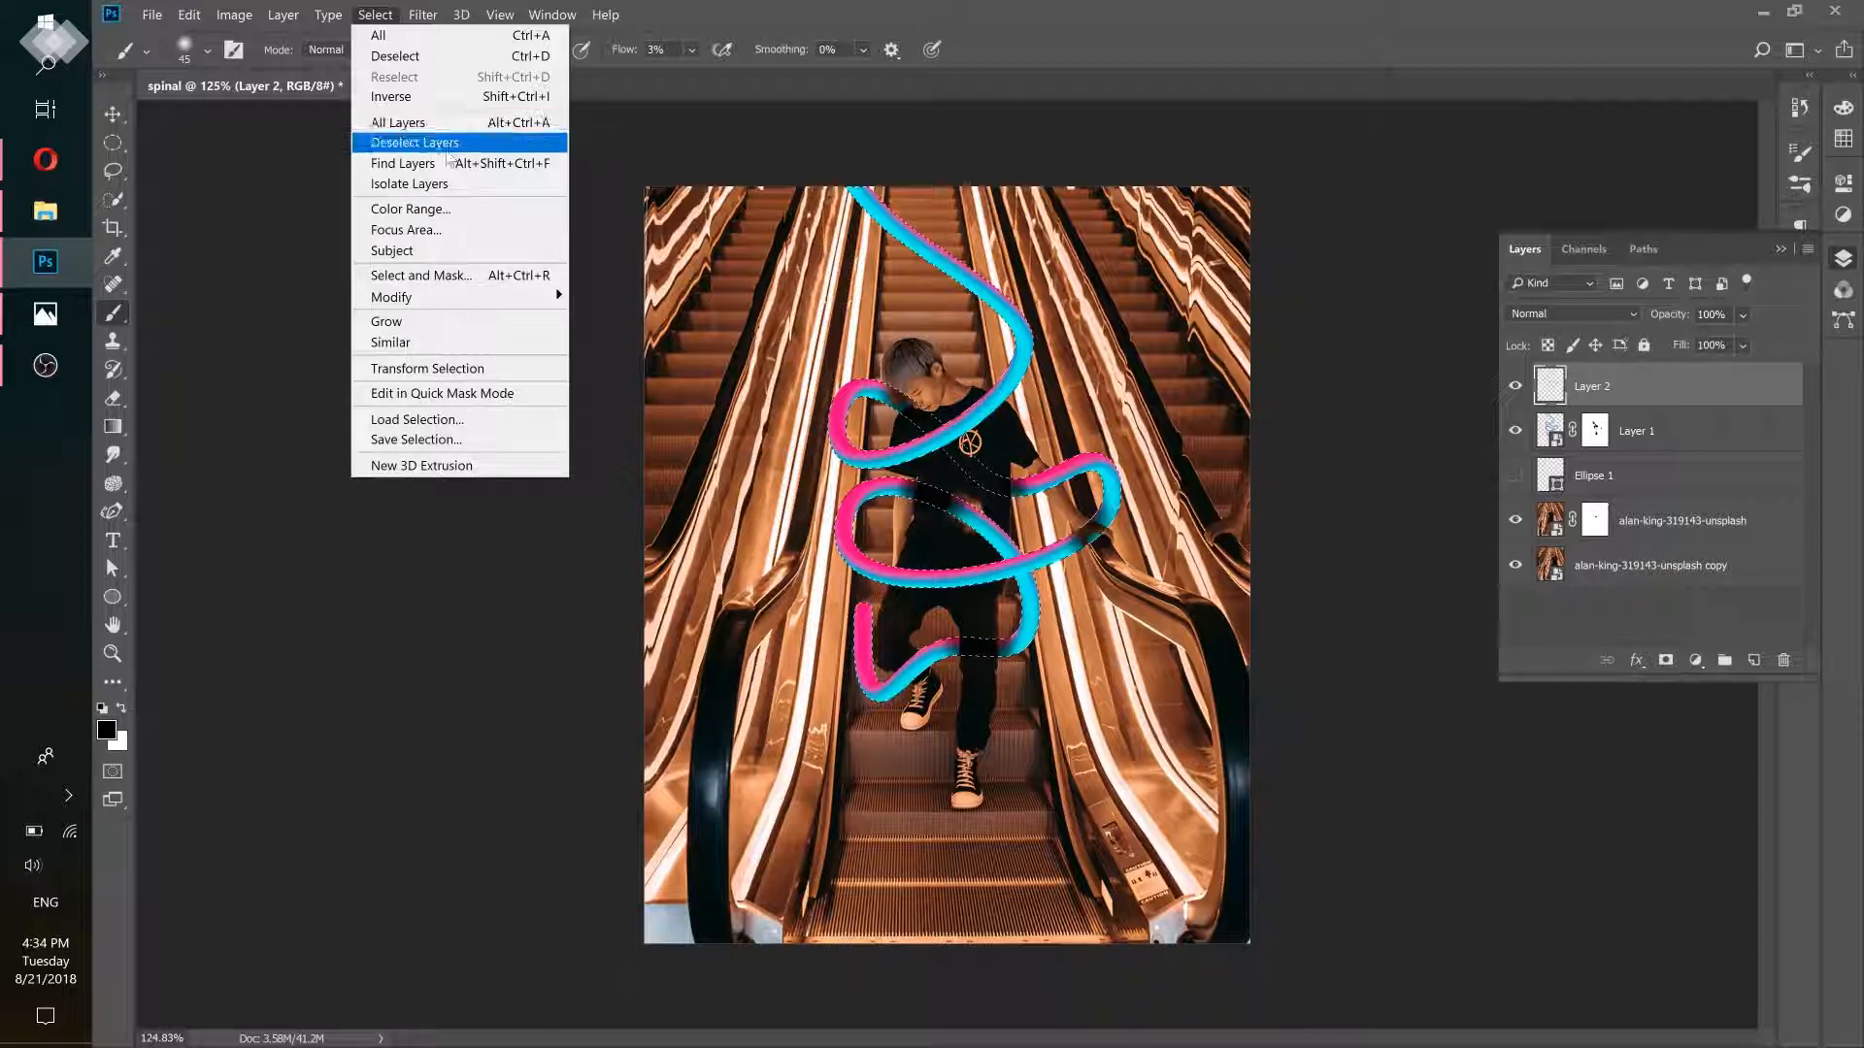
{"action": "left_click", "coordinate": [388, 56]}
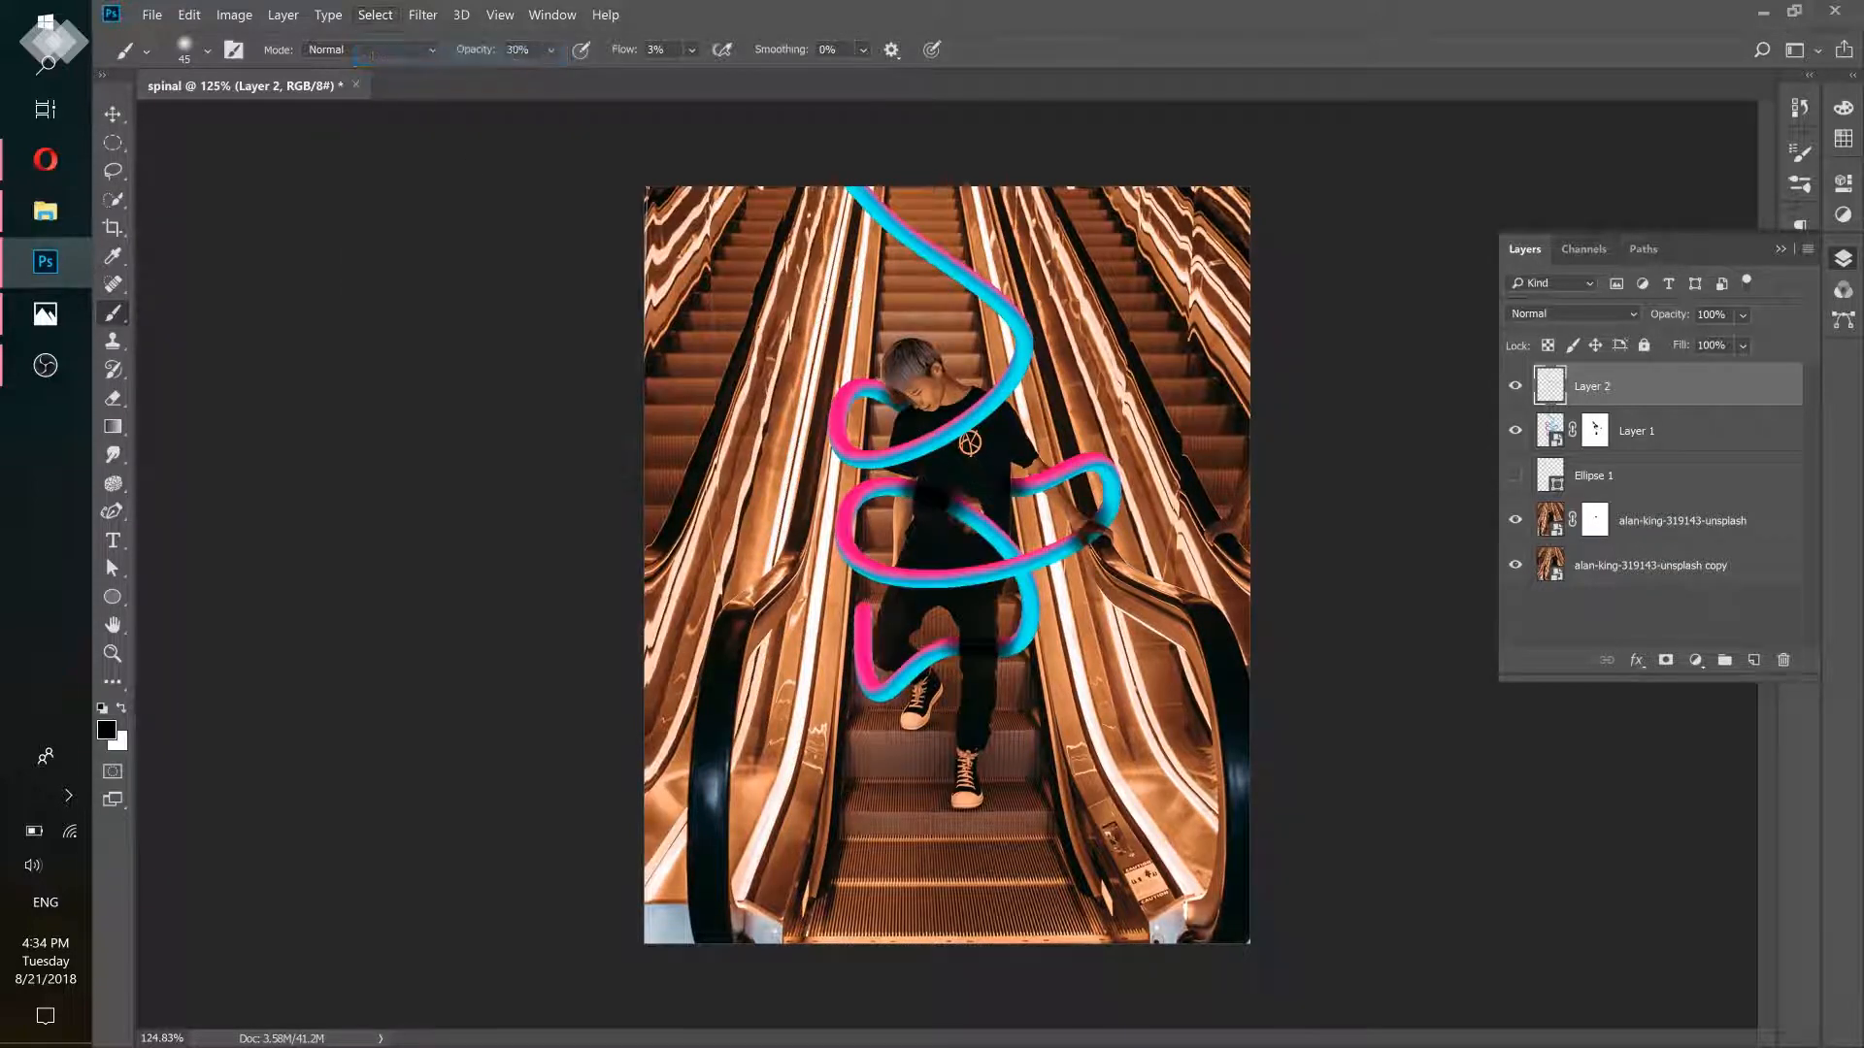
{"action": "scroll", "coordinate": [1117, 539], "scroll_direction": "up", "scroll_amount": 10}
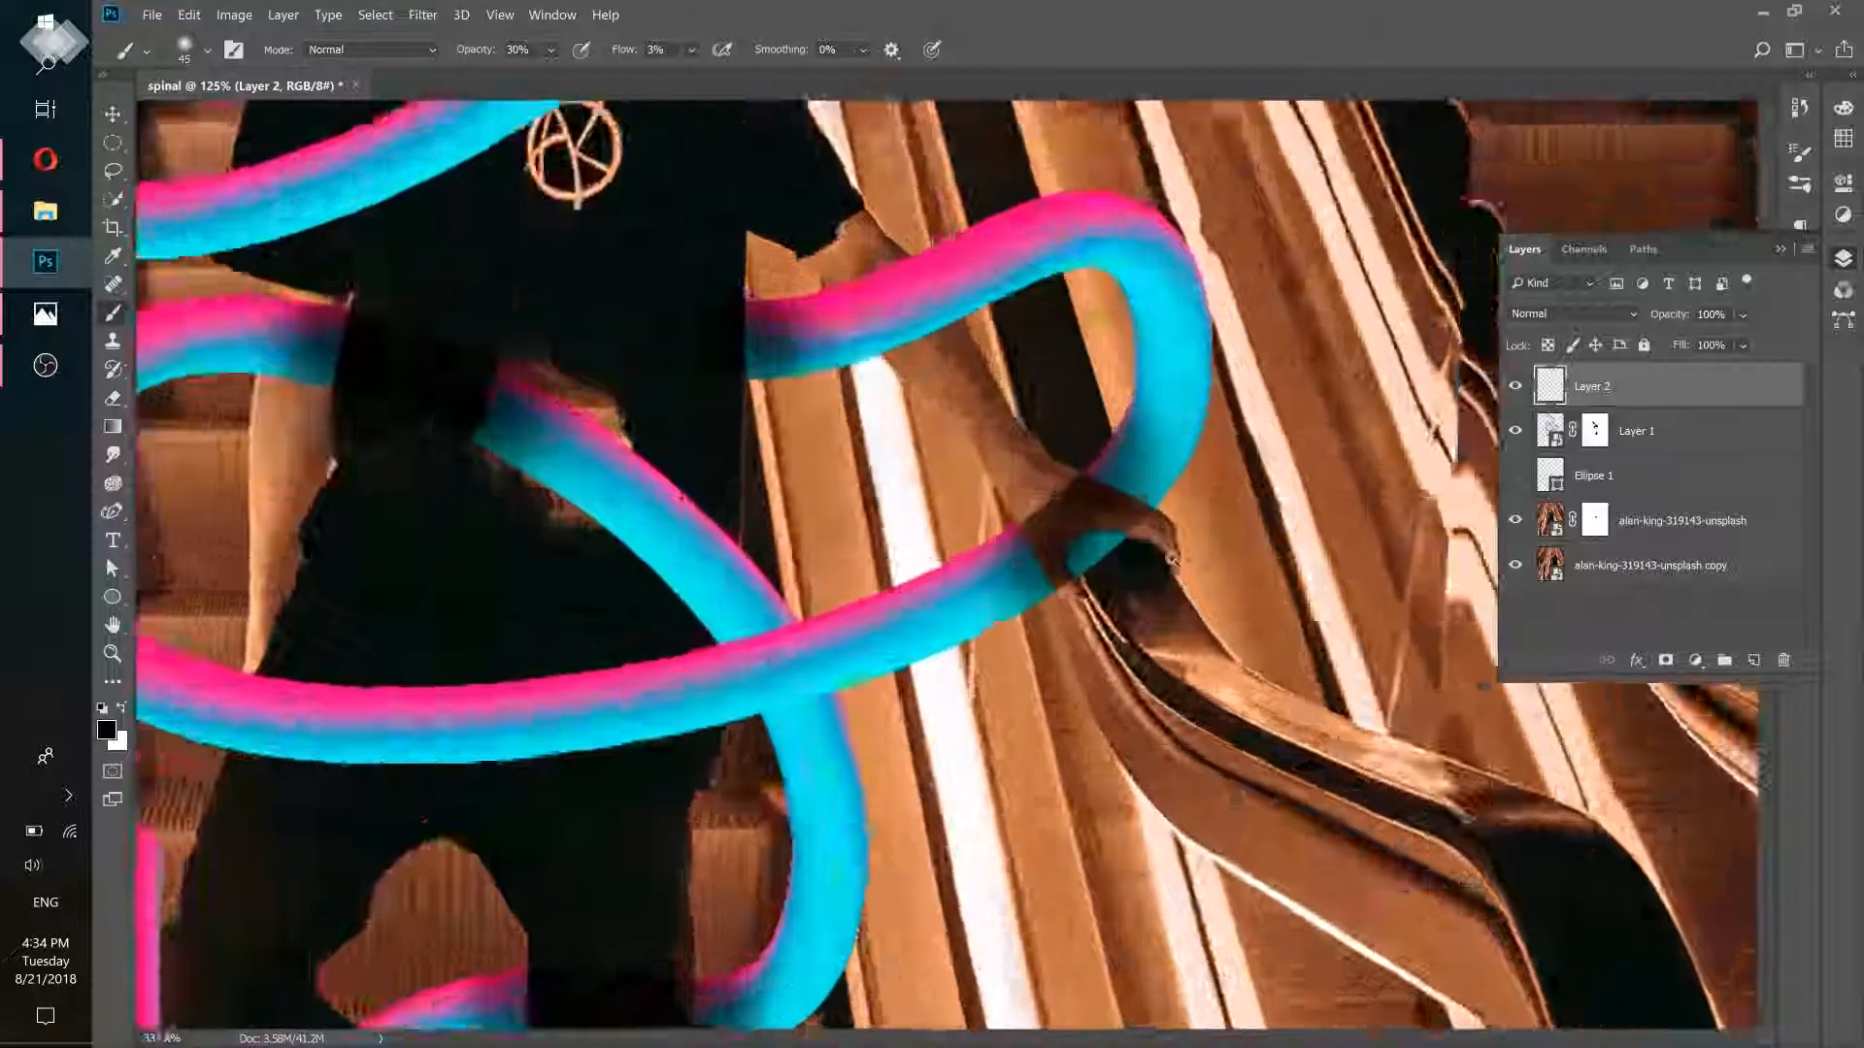
{"action": "left_click_drag", "start_coordinate": [641, 361], "coordinate": [1219, 748]}
{"action": "left_click_drag", "start_coordinate": [690, 334], "coordinate": [913, 615]}
{"action": "scroll", "coordinate": [1113, 619], "scroll_direction": "down", "scroll_amount": 10}
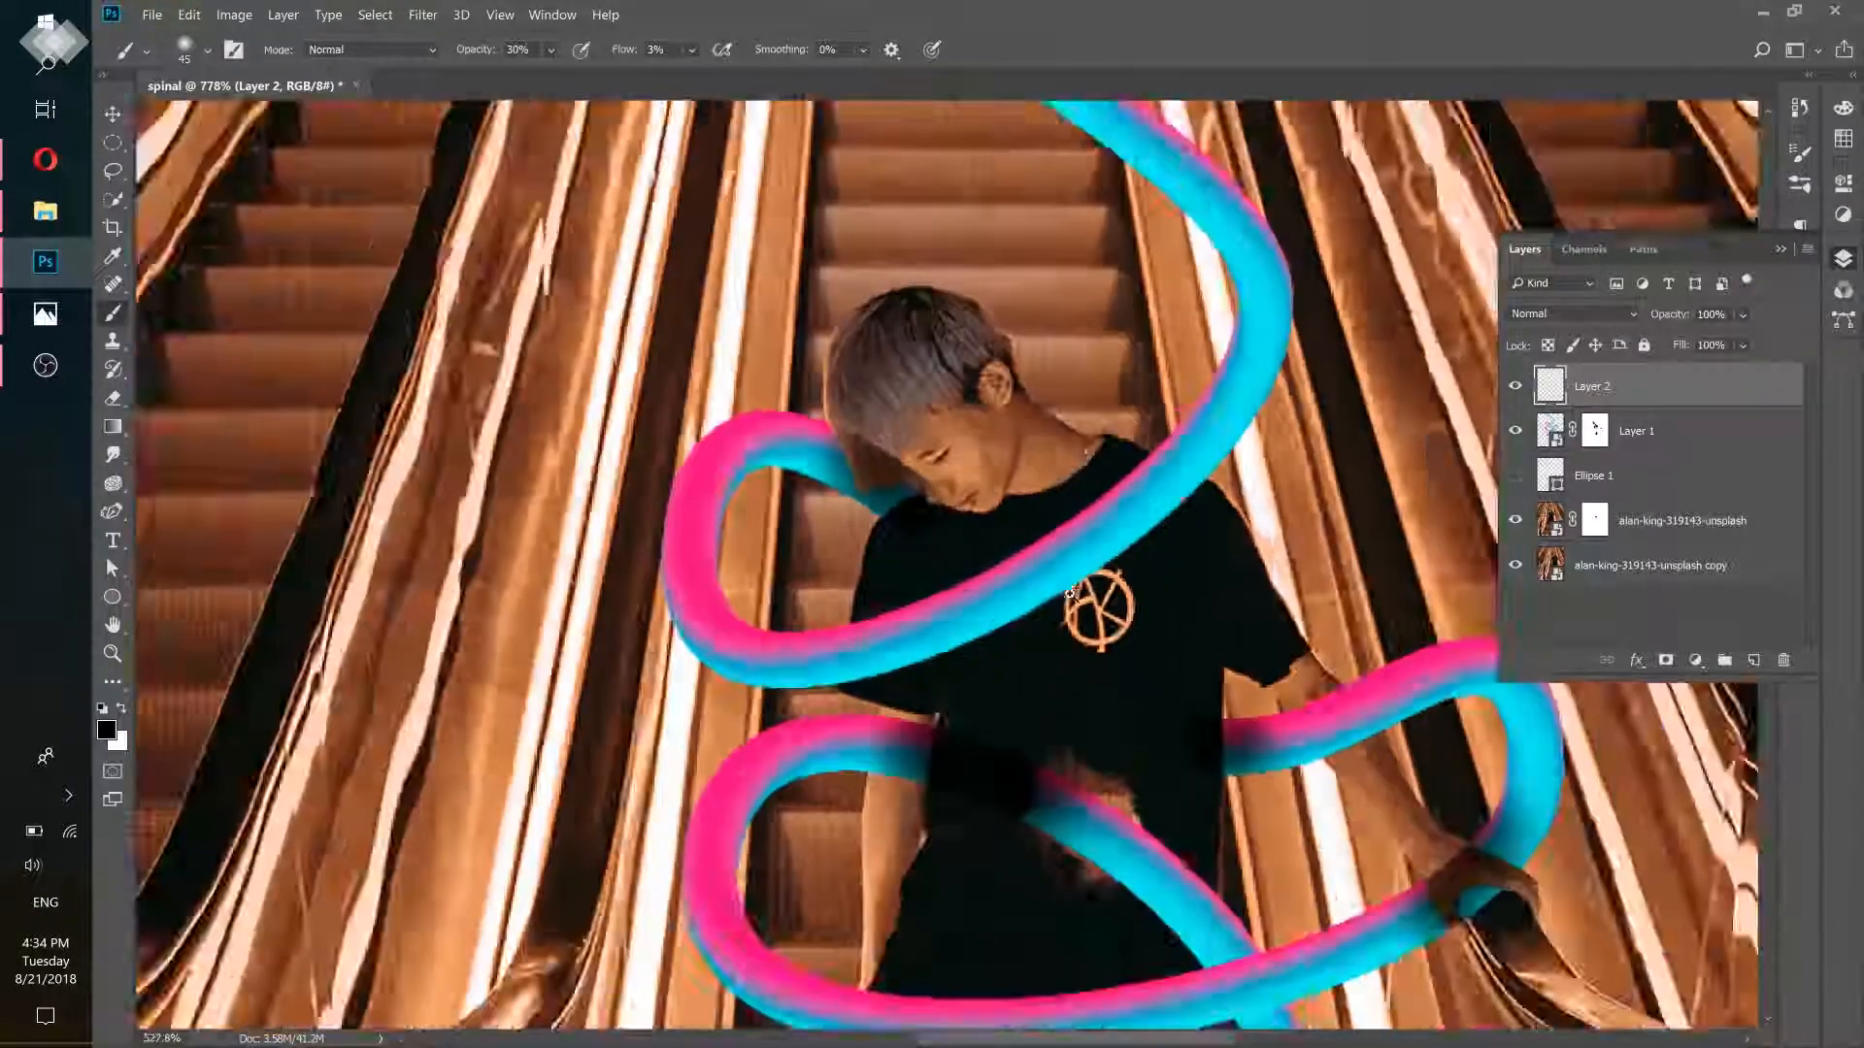
{"action": "left_click_drag", "start_coordinate": [1128, 629], "coordinate": [1043, 595]}
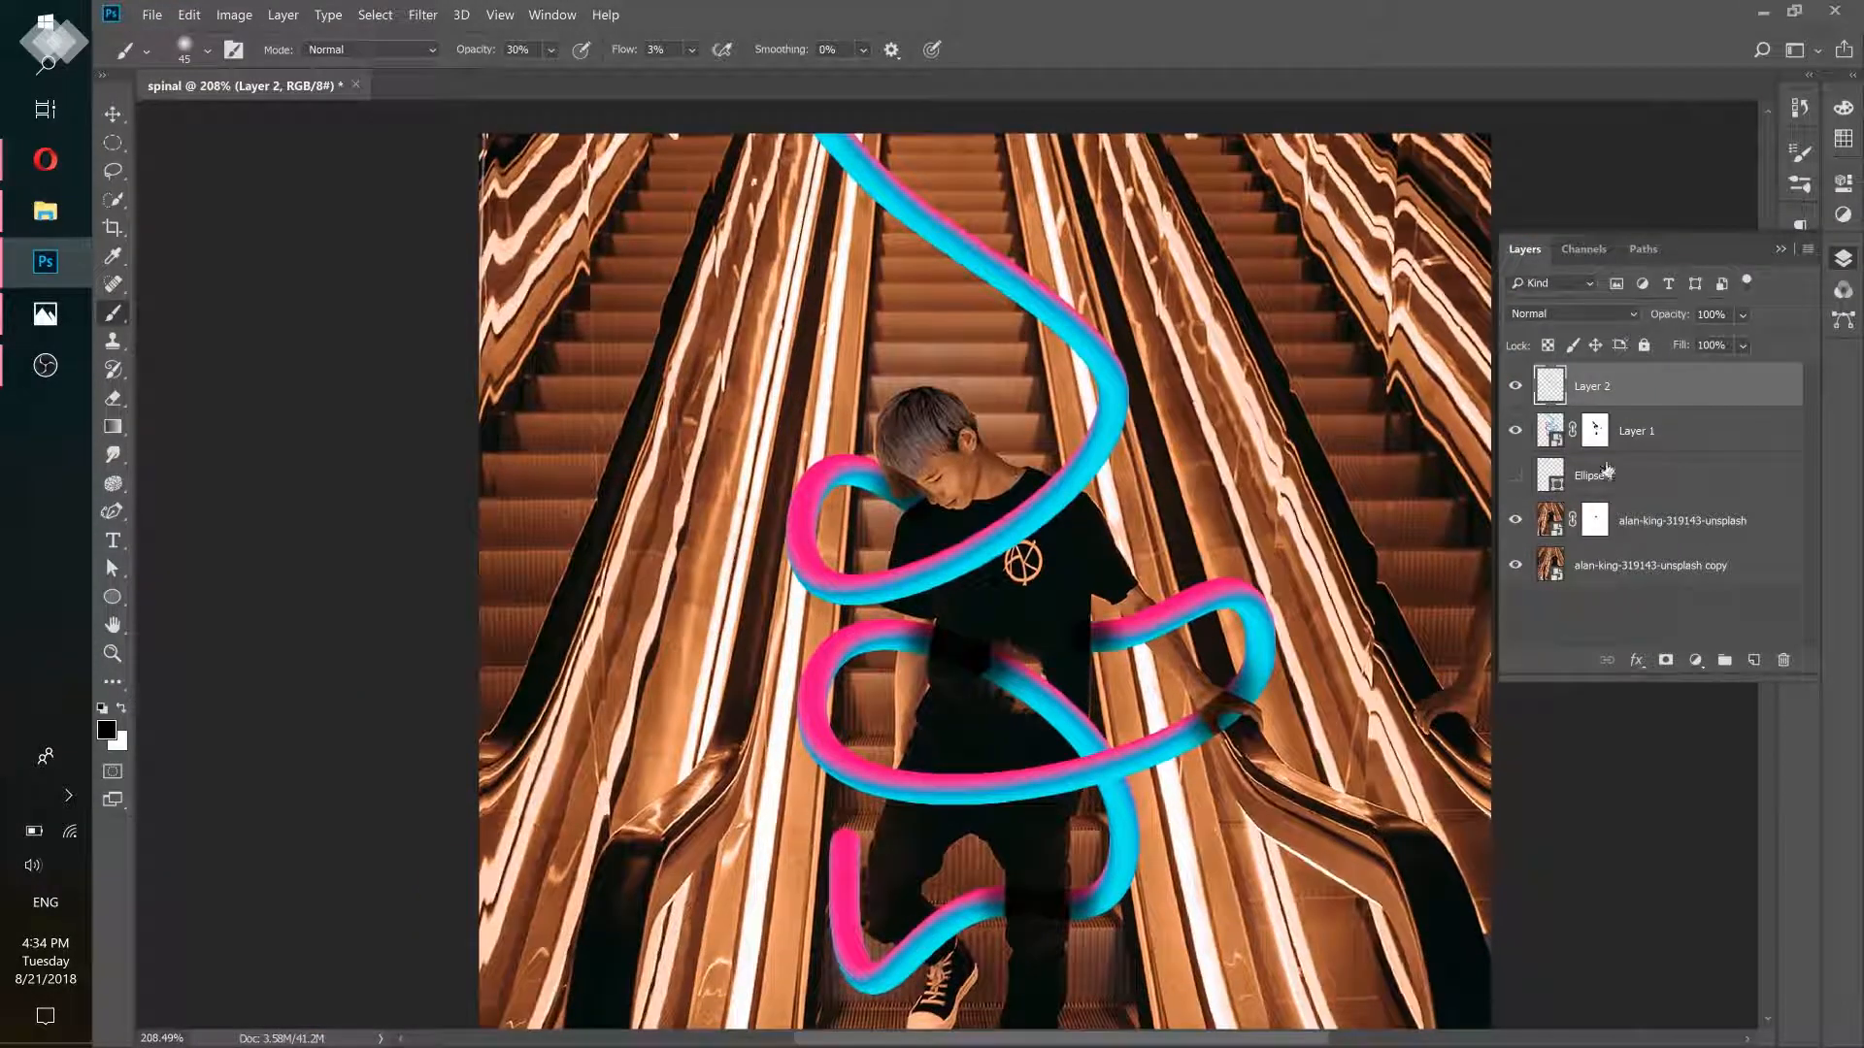
Duplicate Layer 1's mask onto the shadow layer, Layer 2, so the painted shadows are confined like the tube
{"action": "left_click", "coordinate": [1681, 445]}
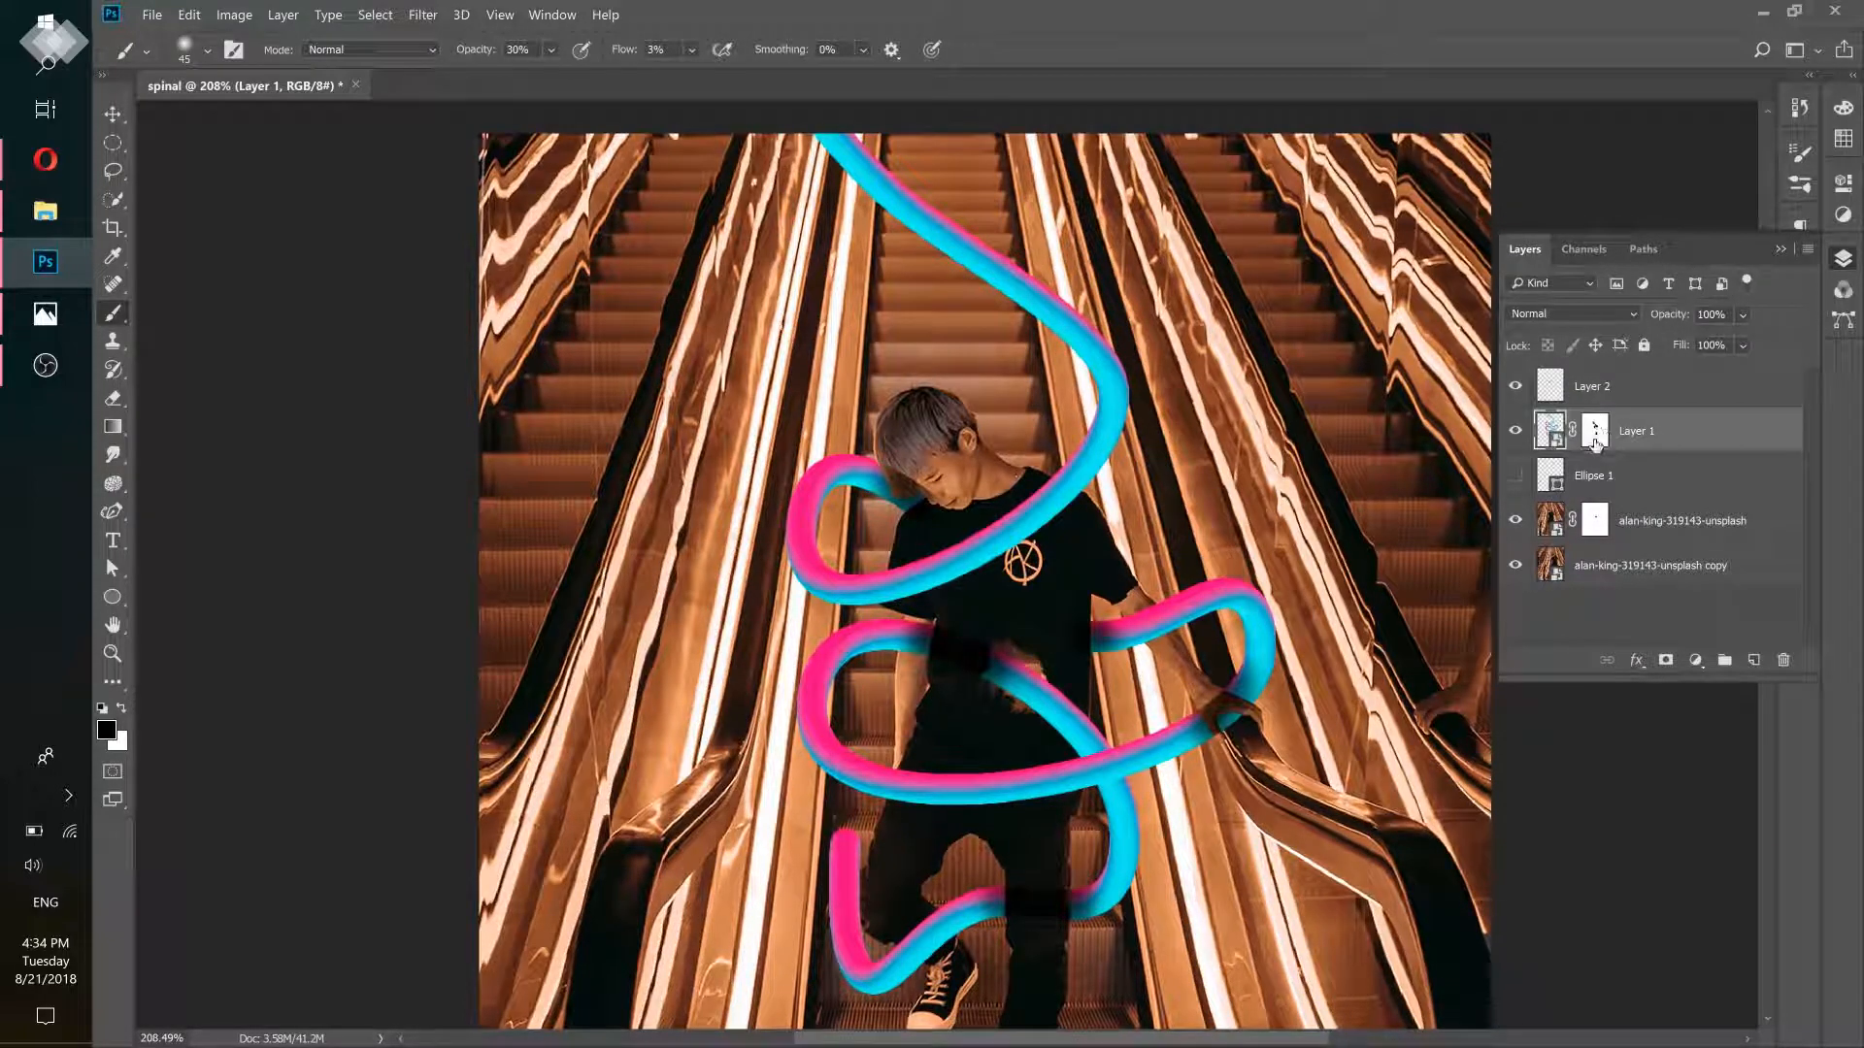
{"action": "scroll", "coordinate": [1183, 791], "scroll_direction": "up", "scroll_amount": 5}
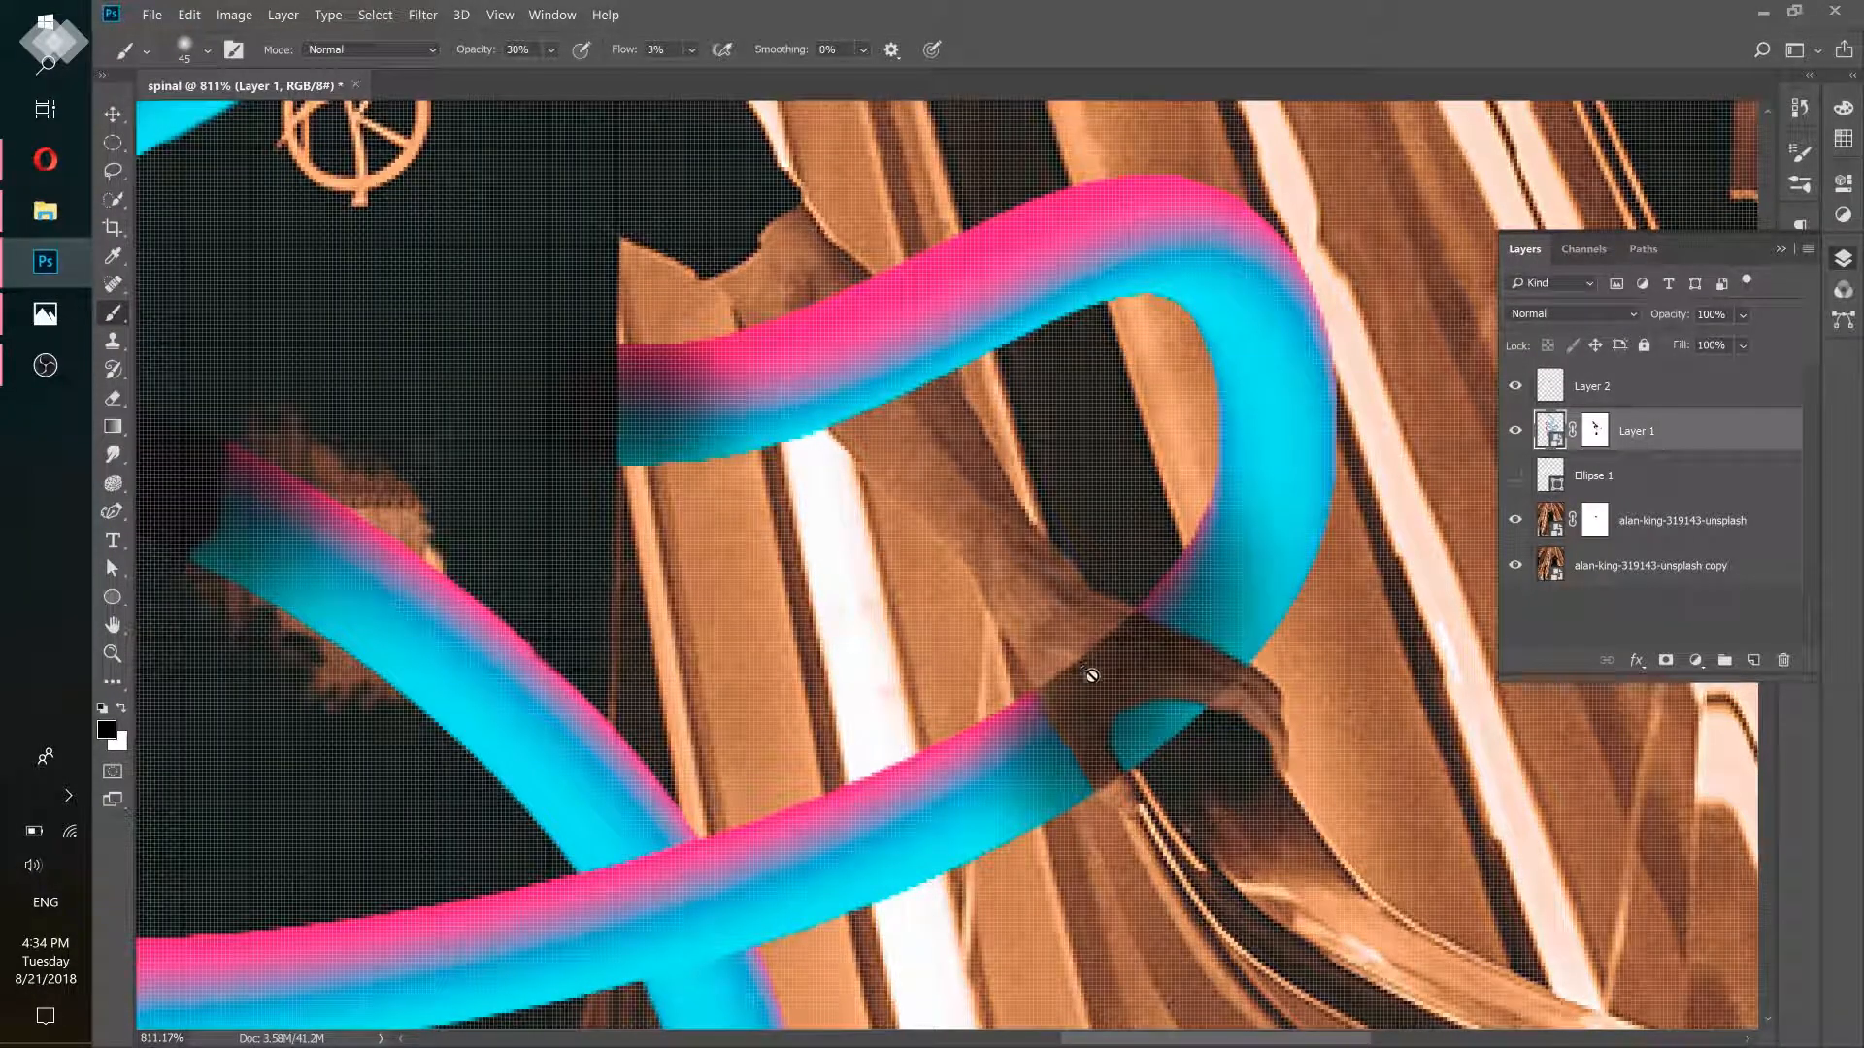
{"action": "left_click_drag", "start_coordinate": [1064, 641], "coordinate": [1622, 1010]}
{"action": "left_click_drag", "start_coordinate": [657, 358], "coordinate": [841, 540]}
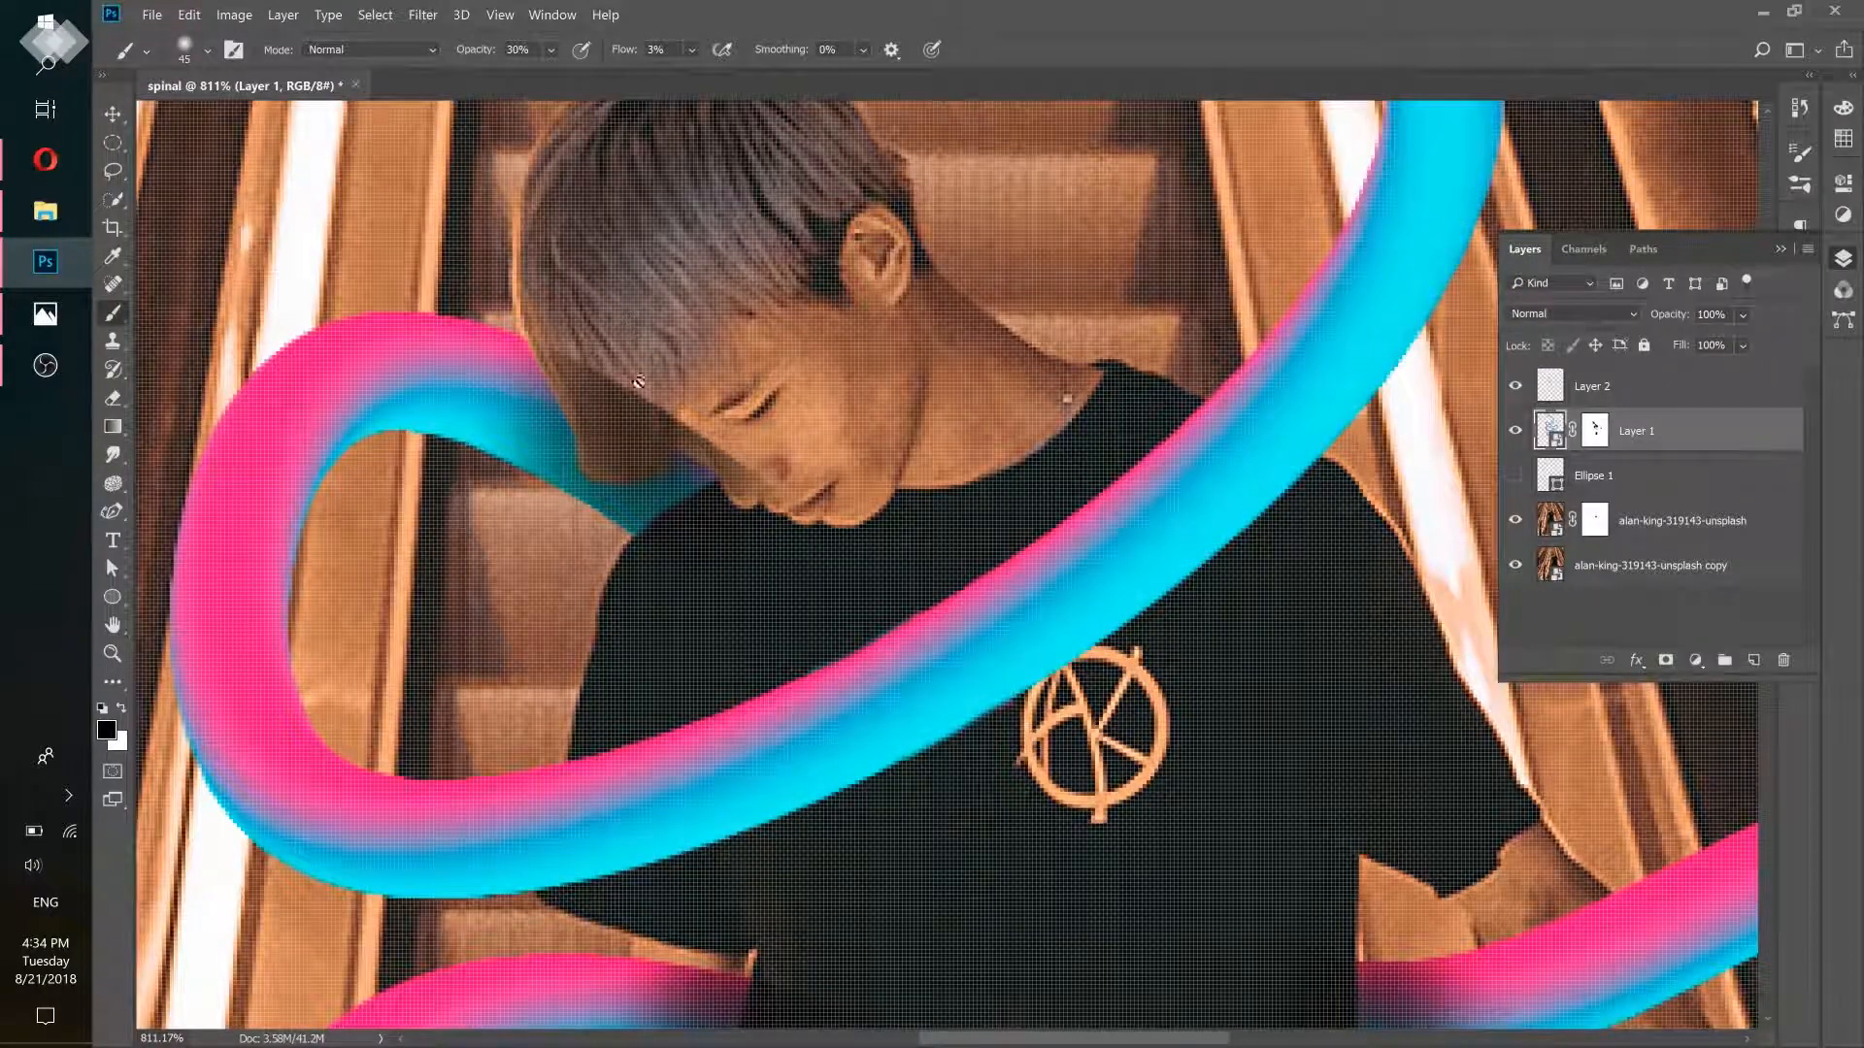
{"action": "scroll", "coordinate": [1065, 591], "scroll_direction": "down", "scroll_amount": 7}
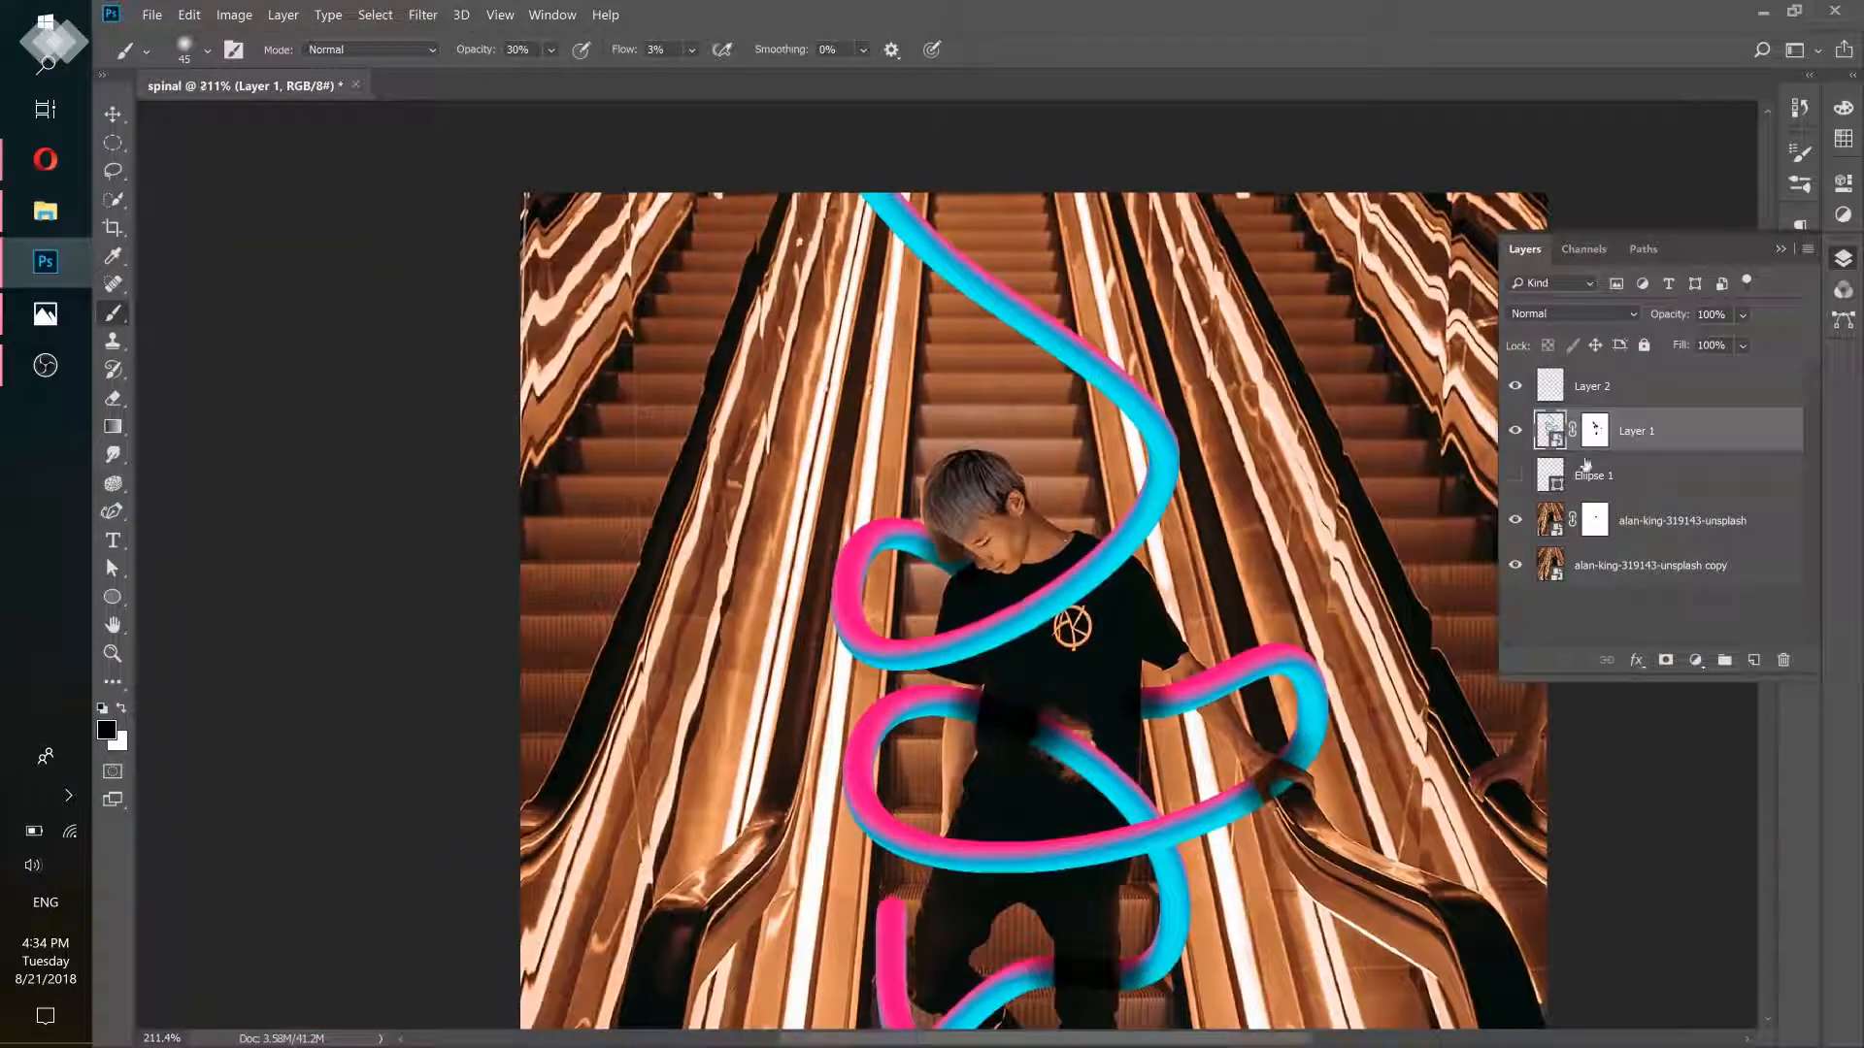
{"action": "left_click_drag", "start_coordinate": [1322, 511], "coordinate": [1271, 492]}
{"action": "left_click", "coordinate": [1595, 436]}
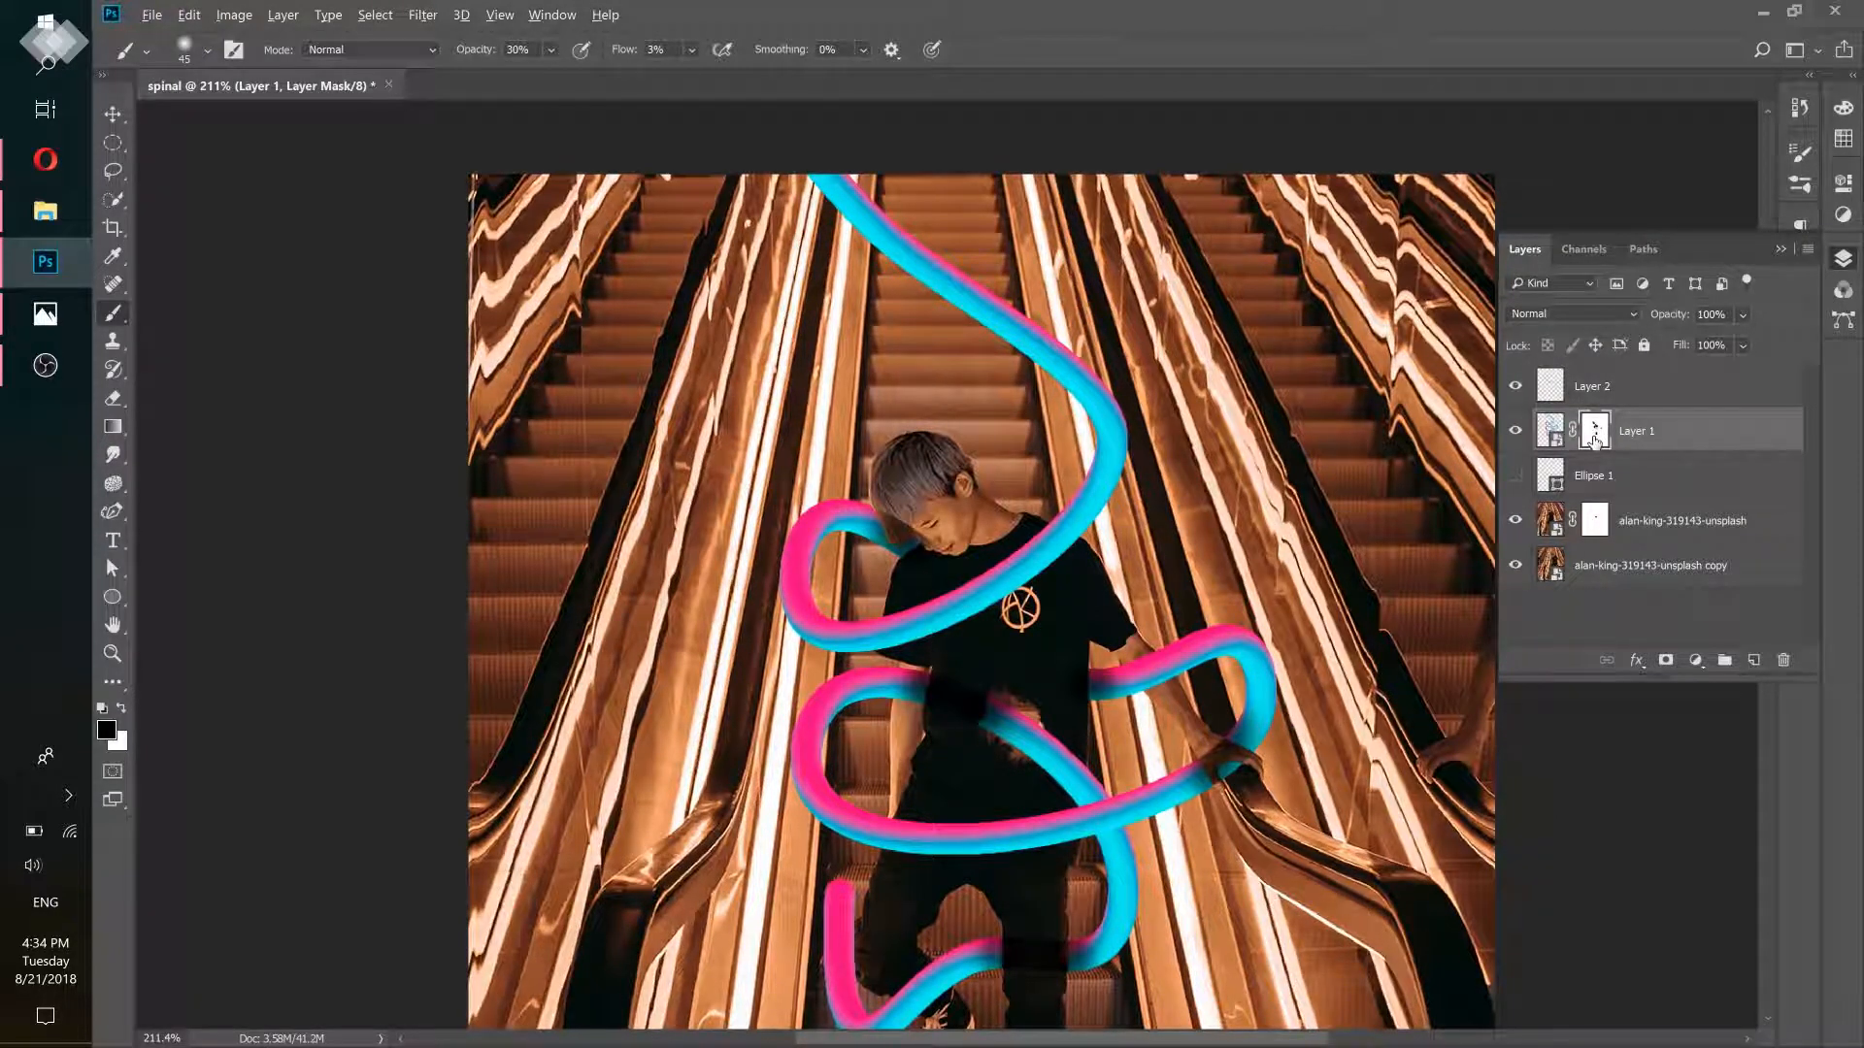
{"action": "left_click", "coordinate": [1594, 437]}
{"action": "left_click_drag", "start_coordinate": [1596, 438], "coordinate": [1602, 390]}
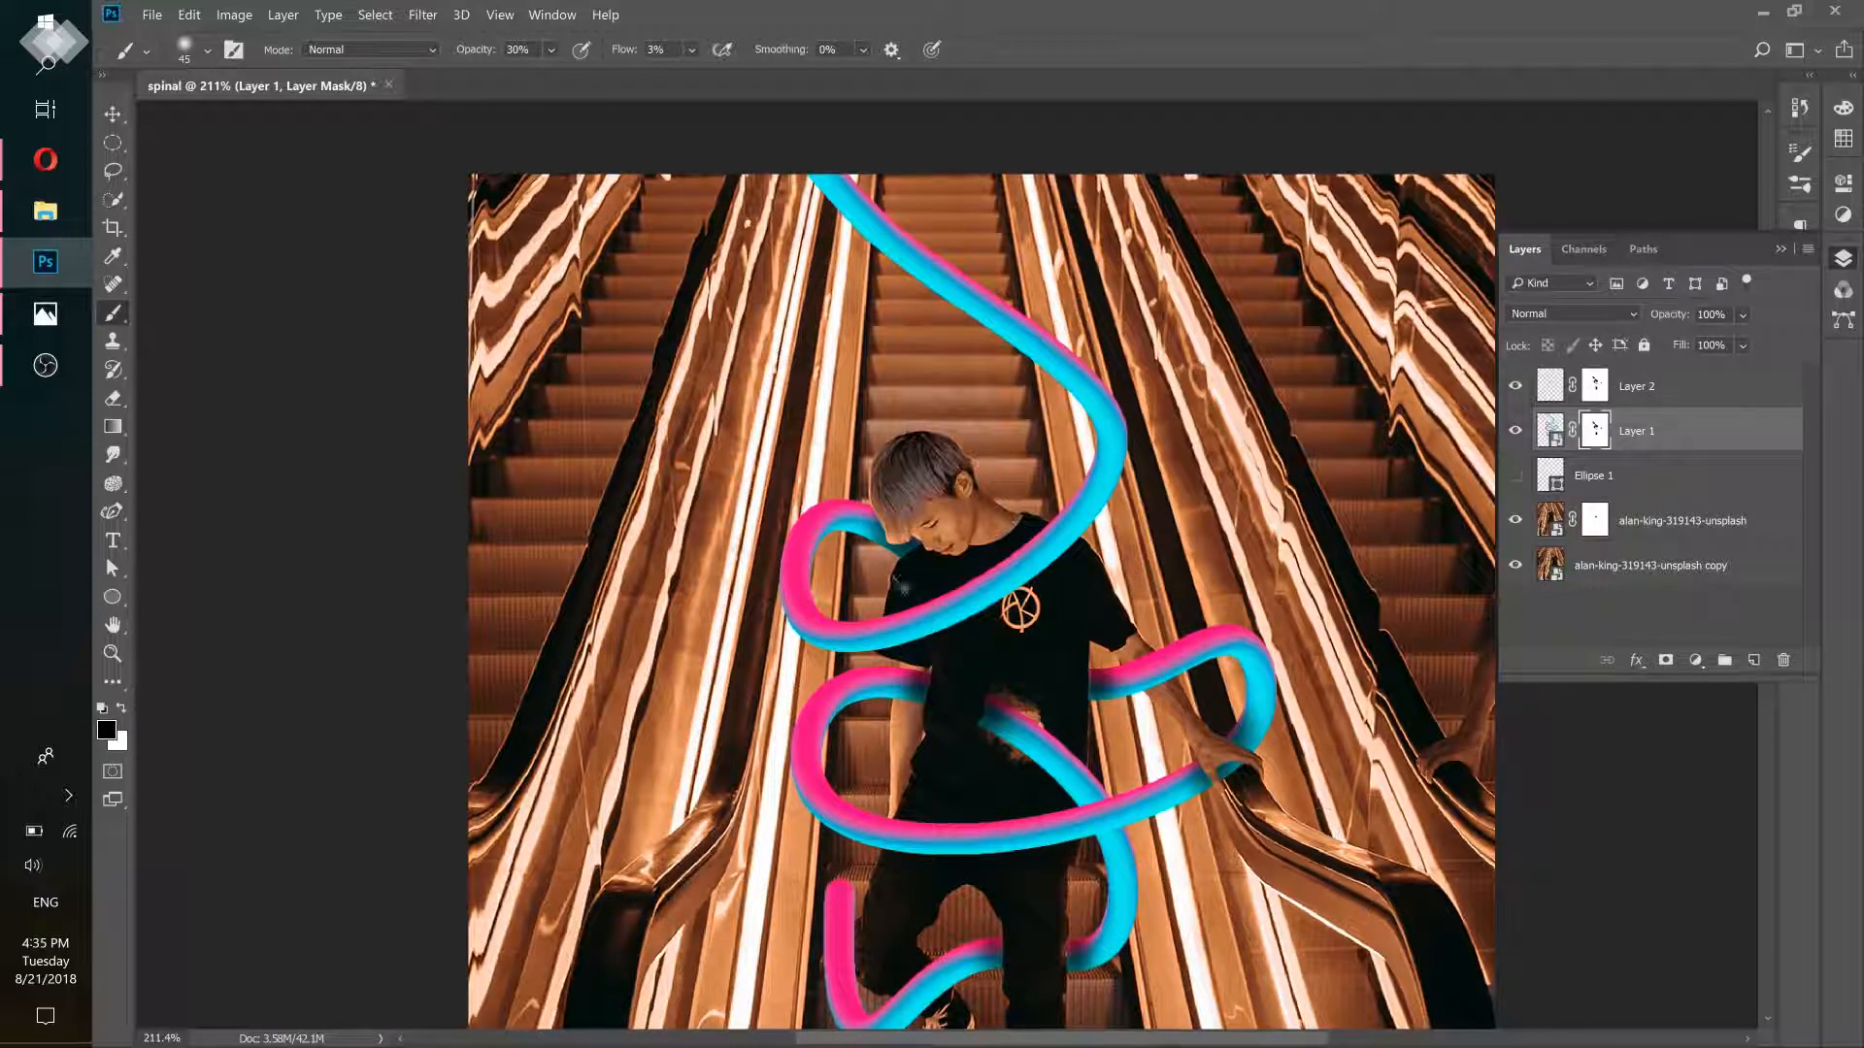
Target Layer 2's mask and inspect the shadow edges around the head, shirt and hand
{"action": "left_click_drag", "start_coordinate": [911, 524], "coordinate": [1454, 544]}
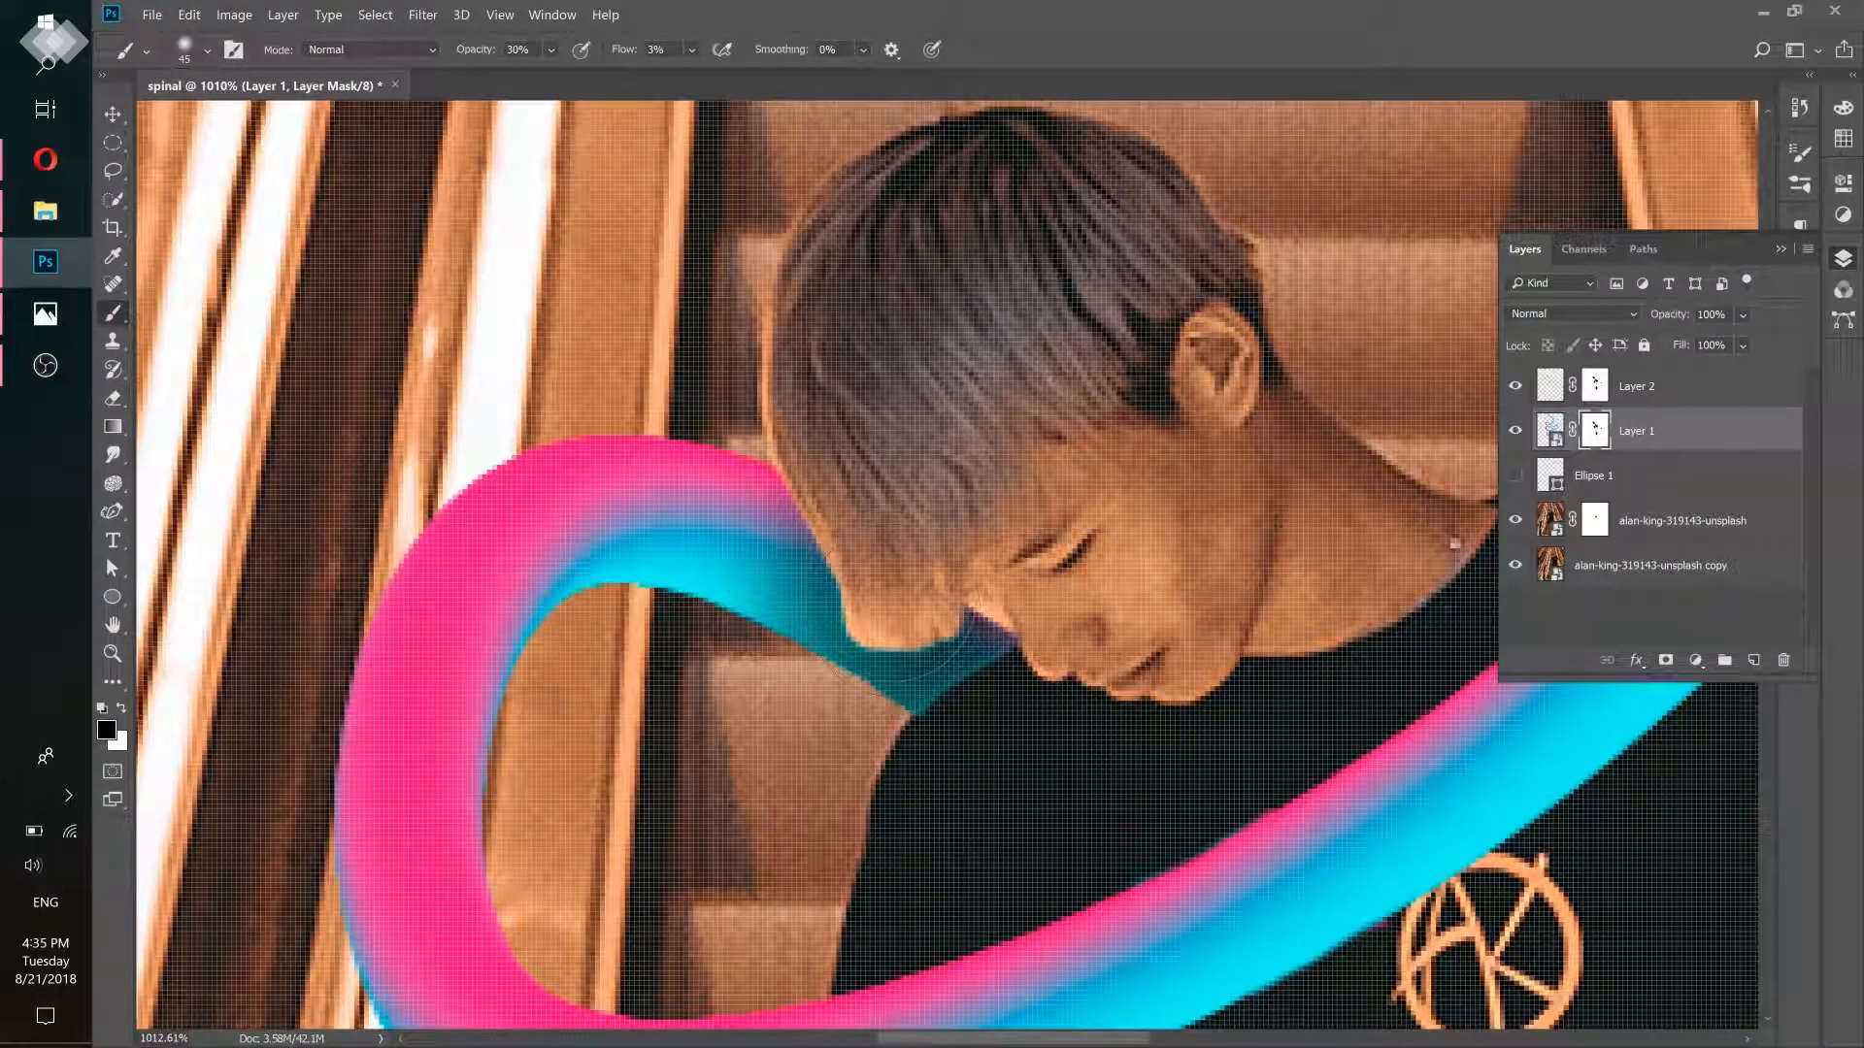
{"action": "left_click", "coordinate": [1595, 386]}
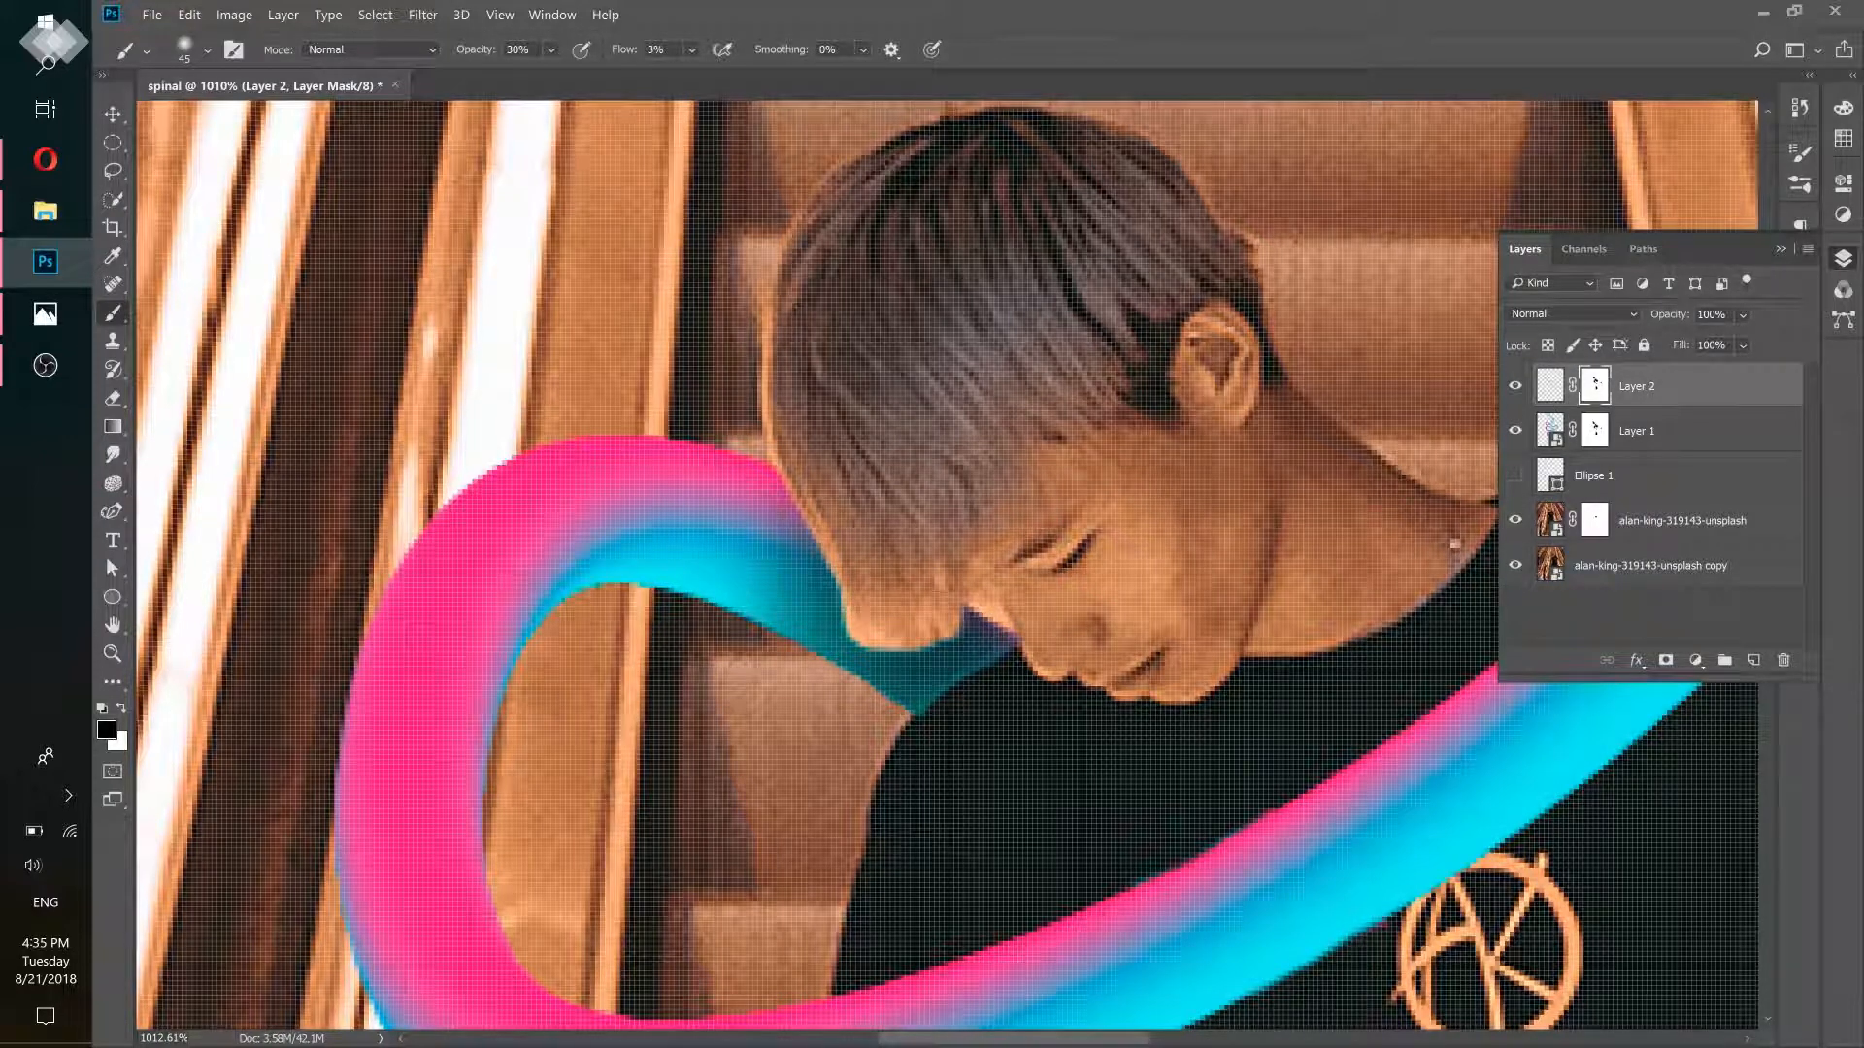
{"action": "left_click_drag", "start_coordinate": [1031, 668], "coordinate": [883, 669]}
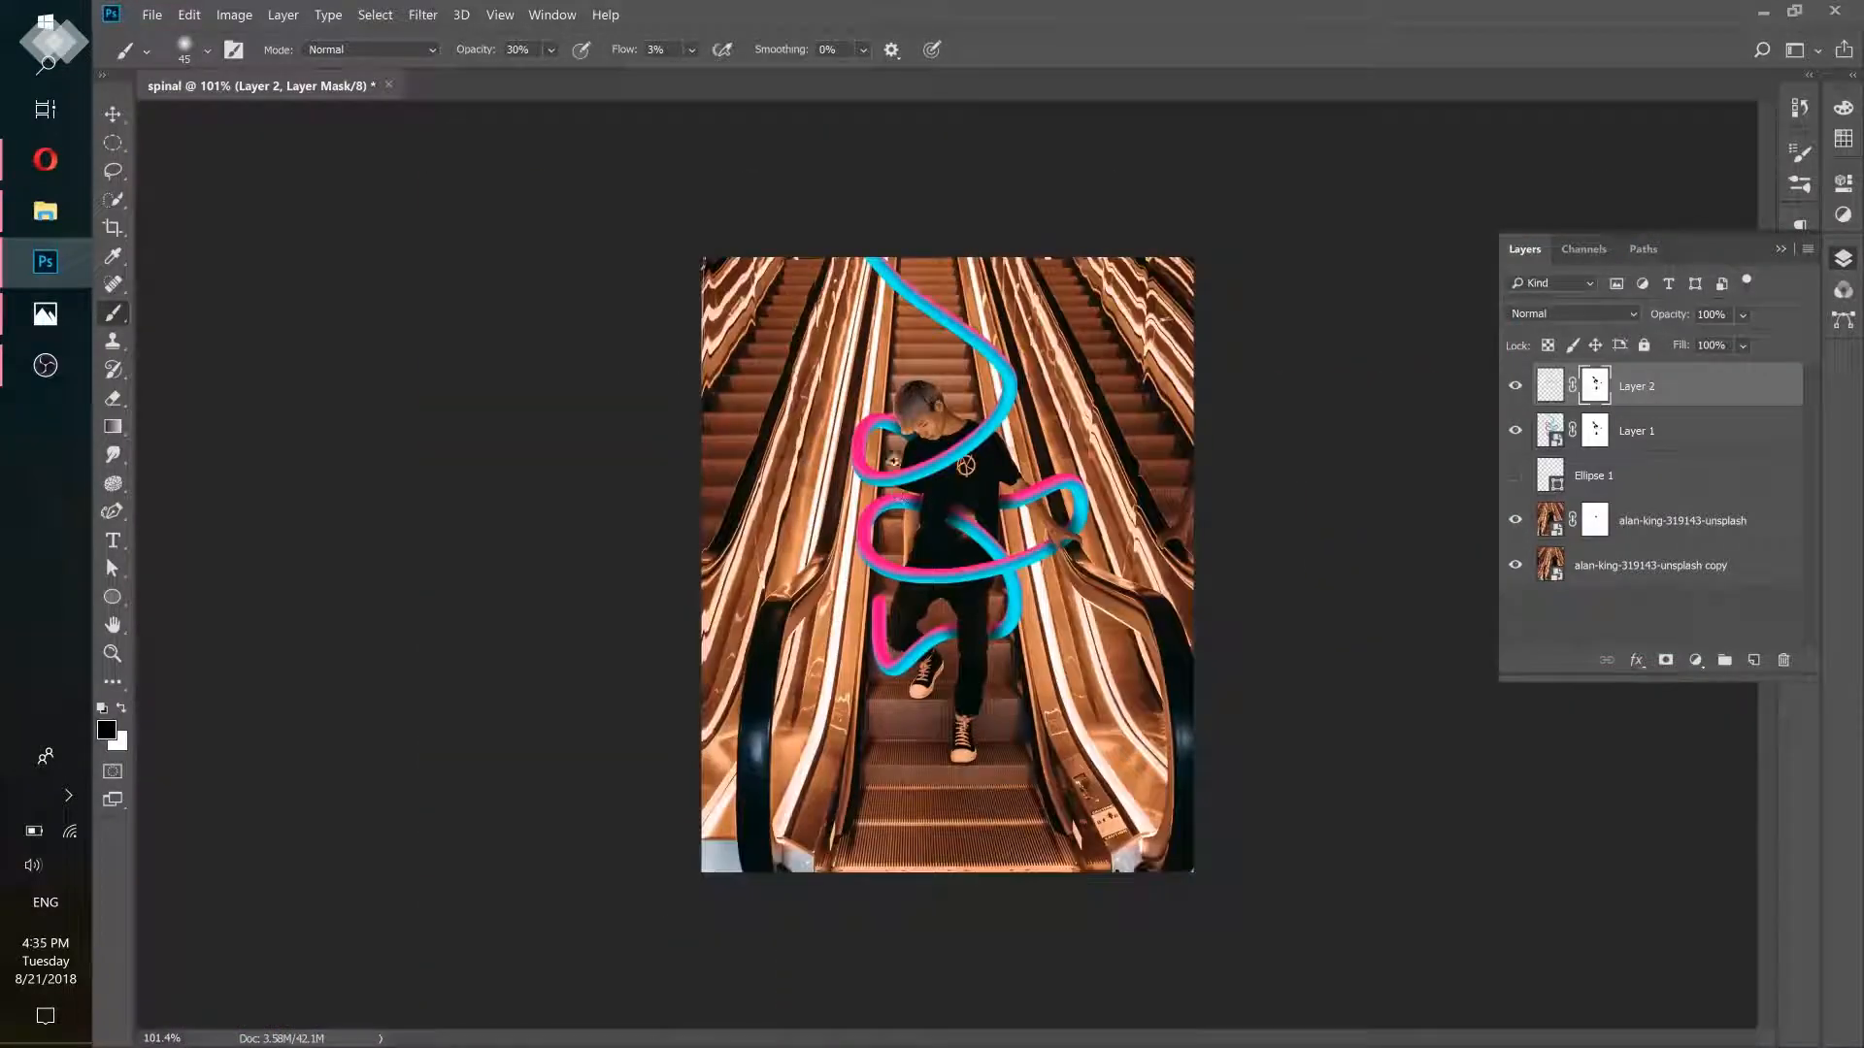
{"action": "left_click_drag", "start_coordinate": [979, 494], "coordinate": [999, 499]}
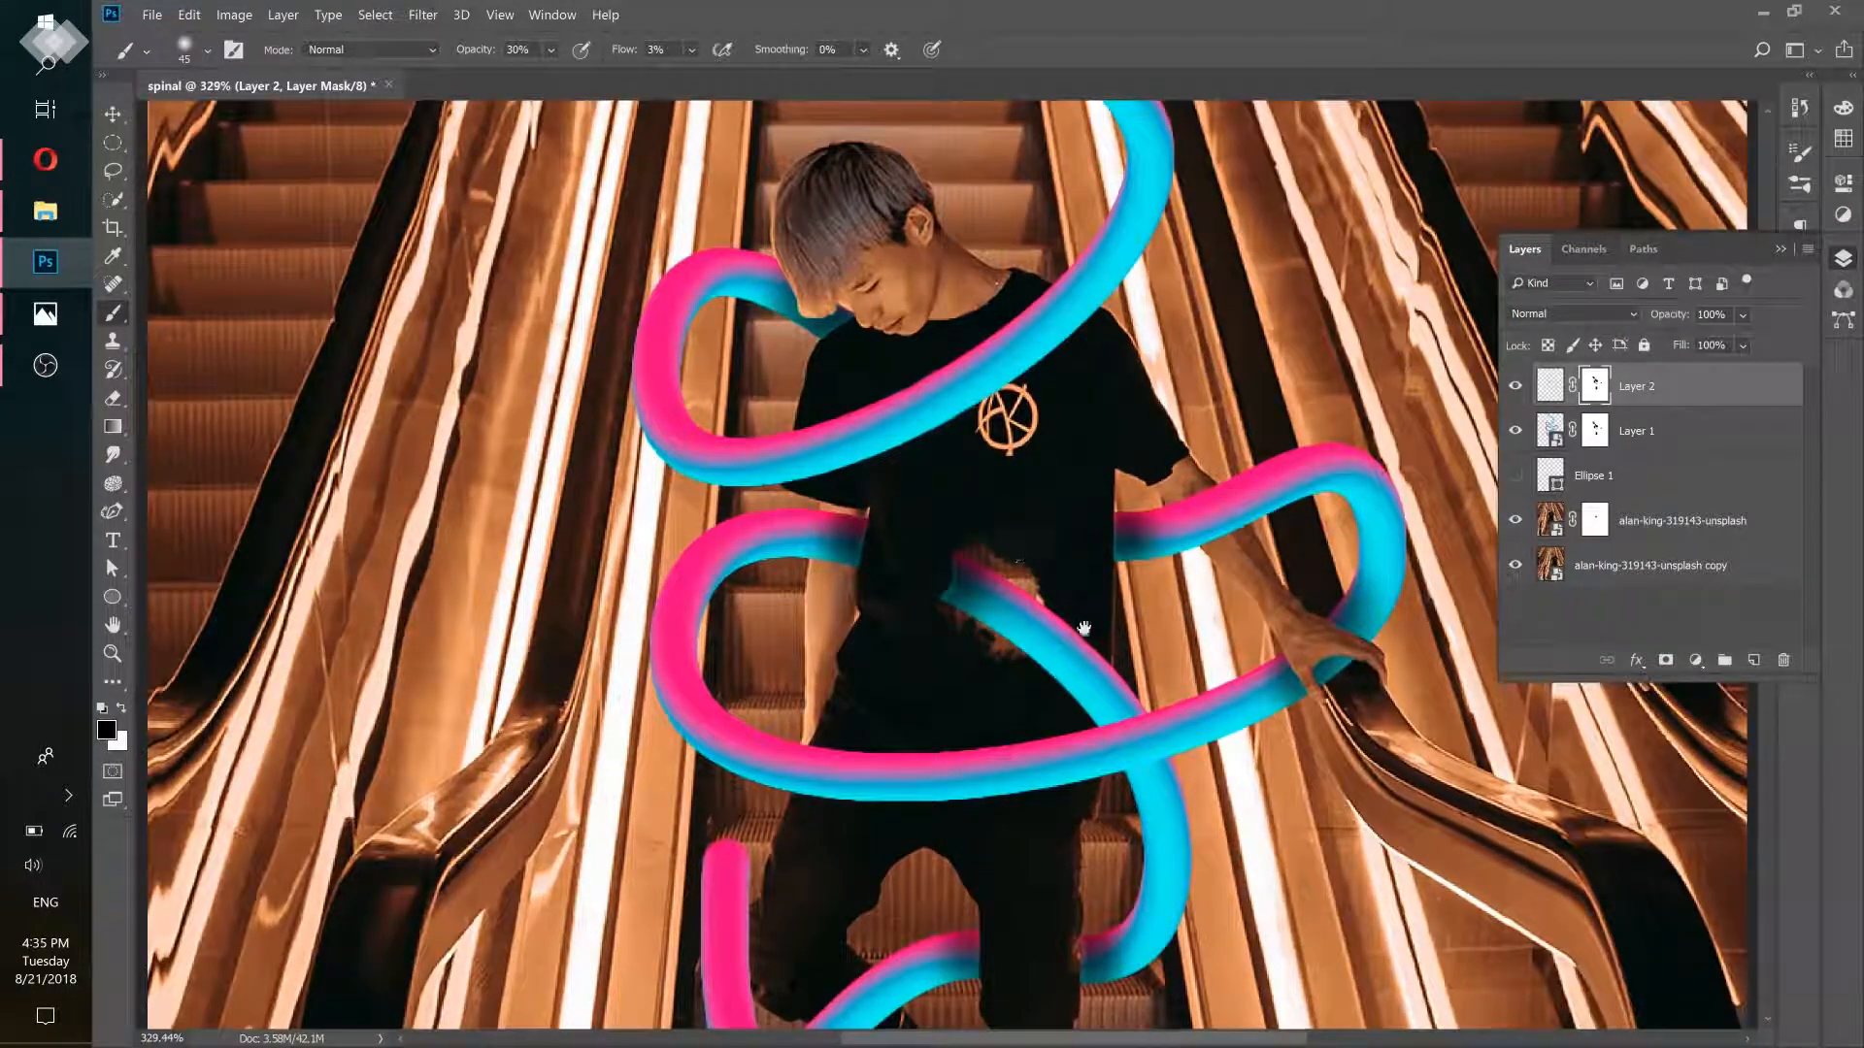
{"action": "left_click_drag", "start_coordinate": [1084, 628], "coordinate": [1008, 599]}
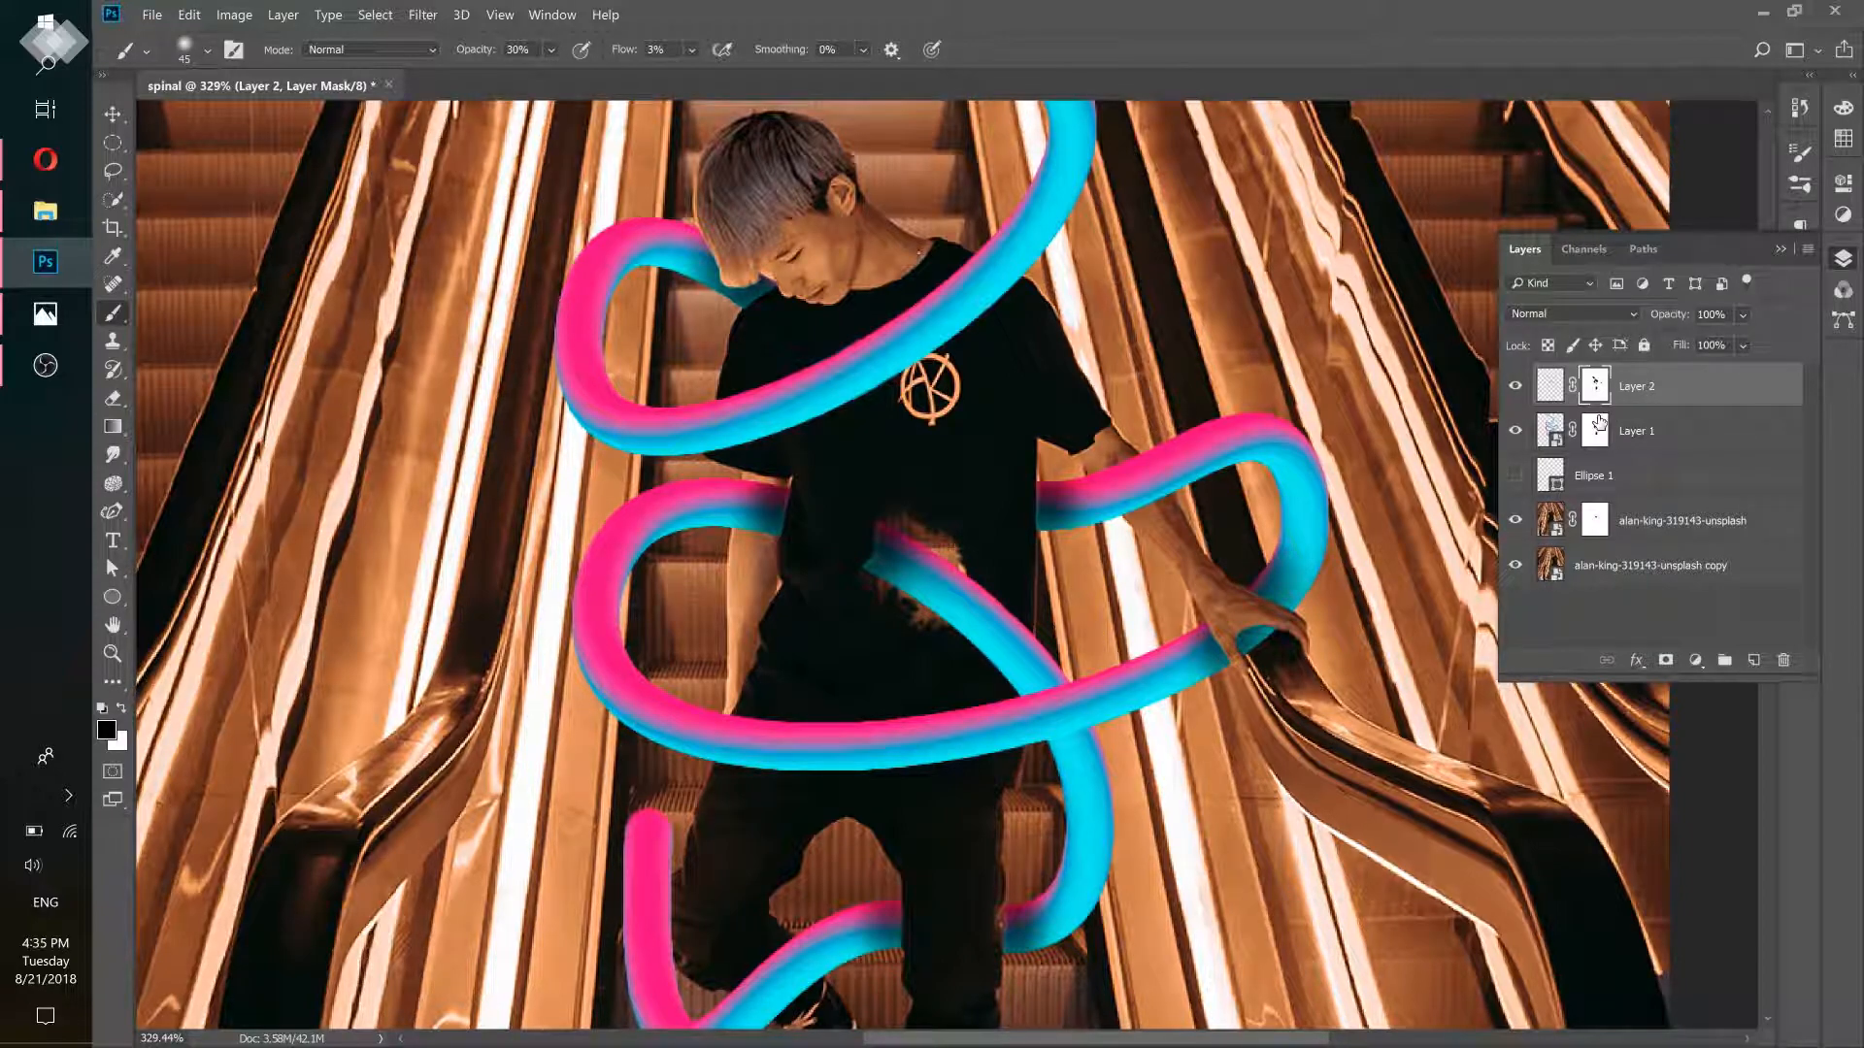
Set up a hard round brush at 10 px with 100% opacity and 100% flow for editing Layer 2's mask
{"action": "mouse_move", "coordinate": [857, 529]}
{"action": "left_mouse_down"}
{"action": "mouse_move", "coordinate": [912, 540]}
{"action": "mouse_move", "coordinate": [888, 537]}
{"action": "left_mouse_up"}
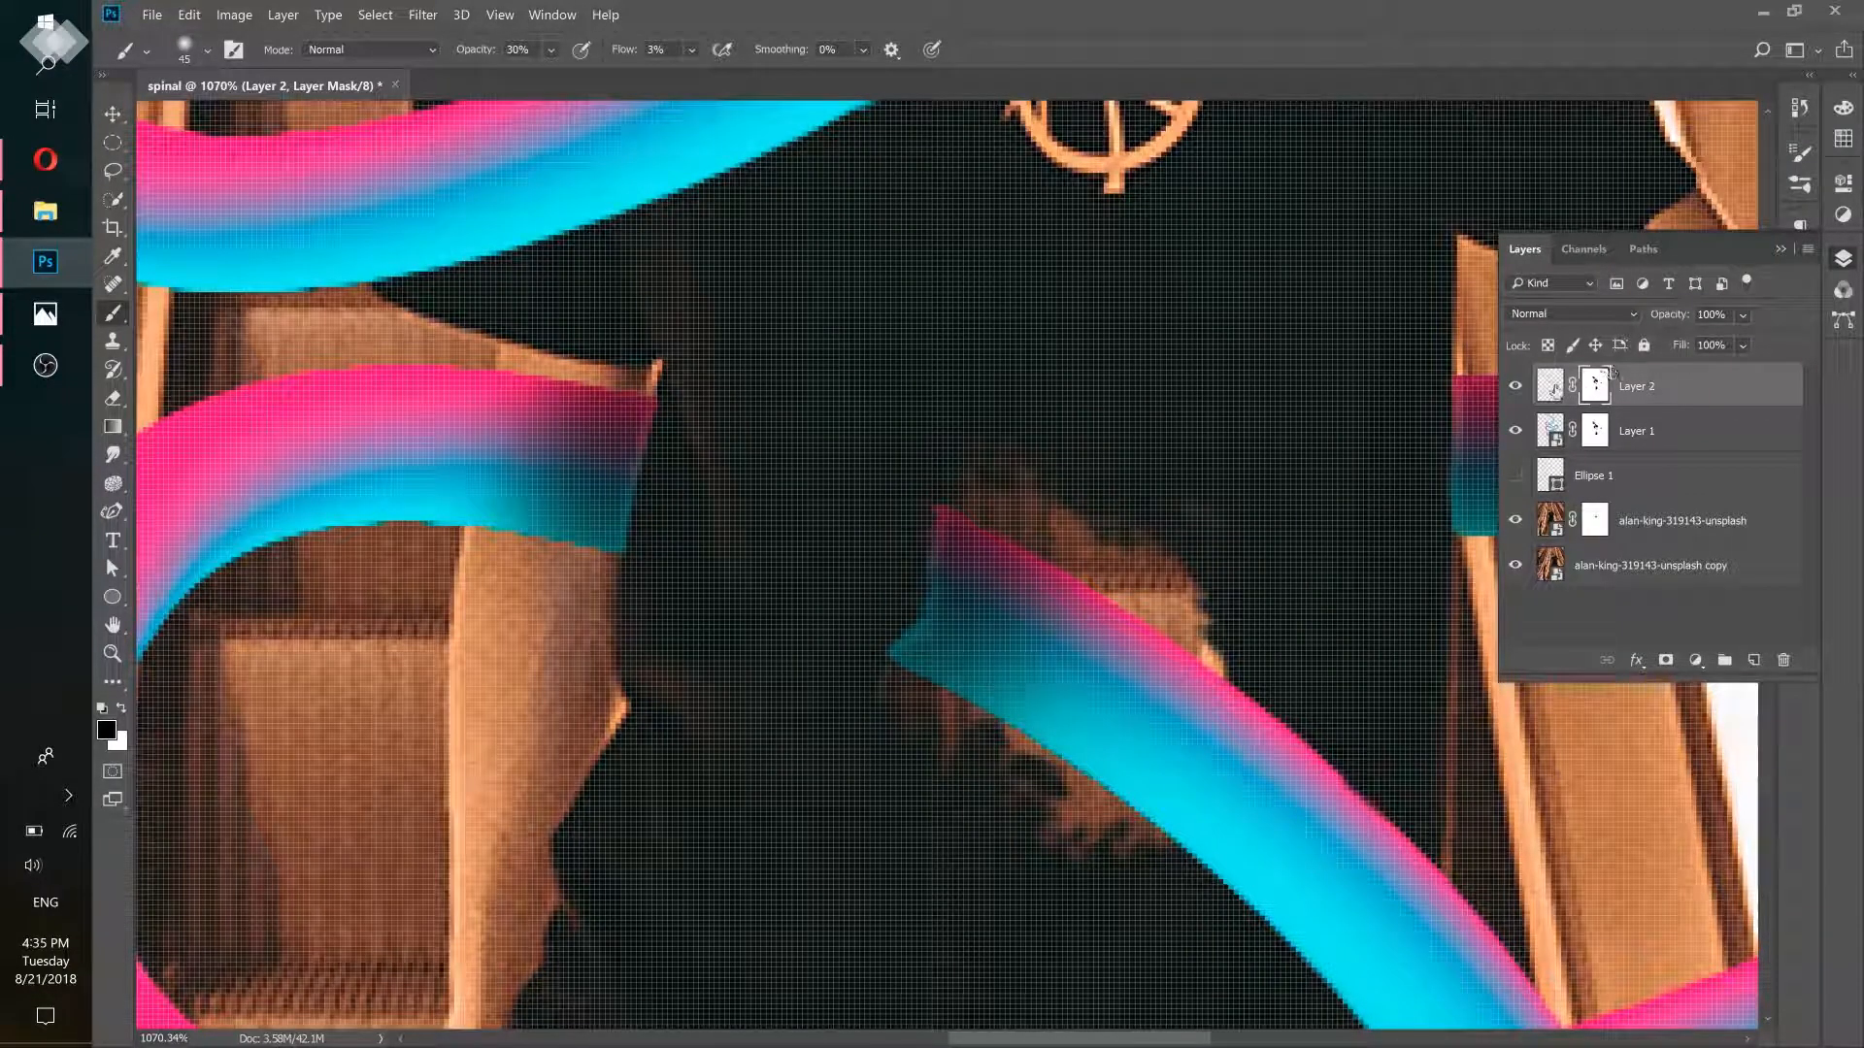
{"action": "left_click", "coordinate": [1554, 389]}
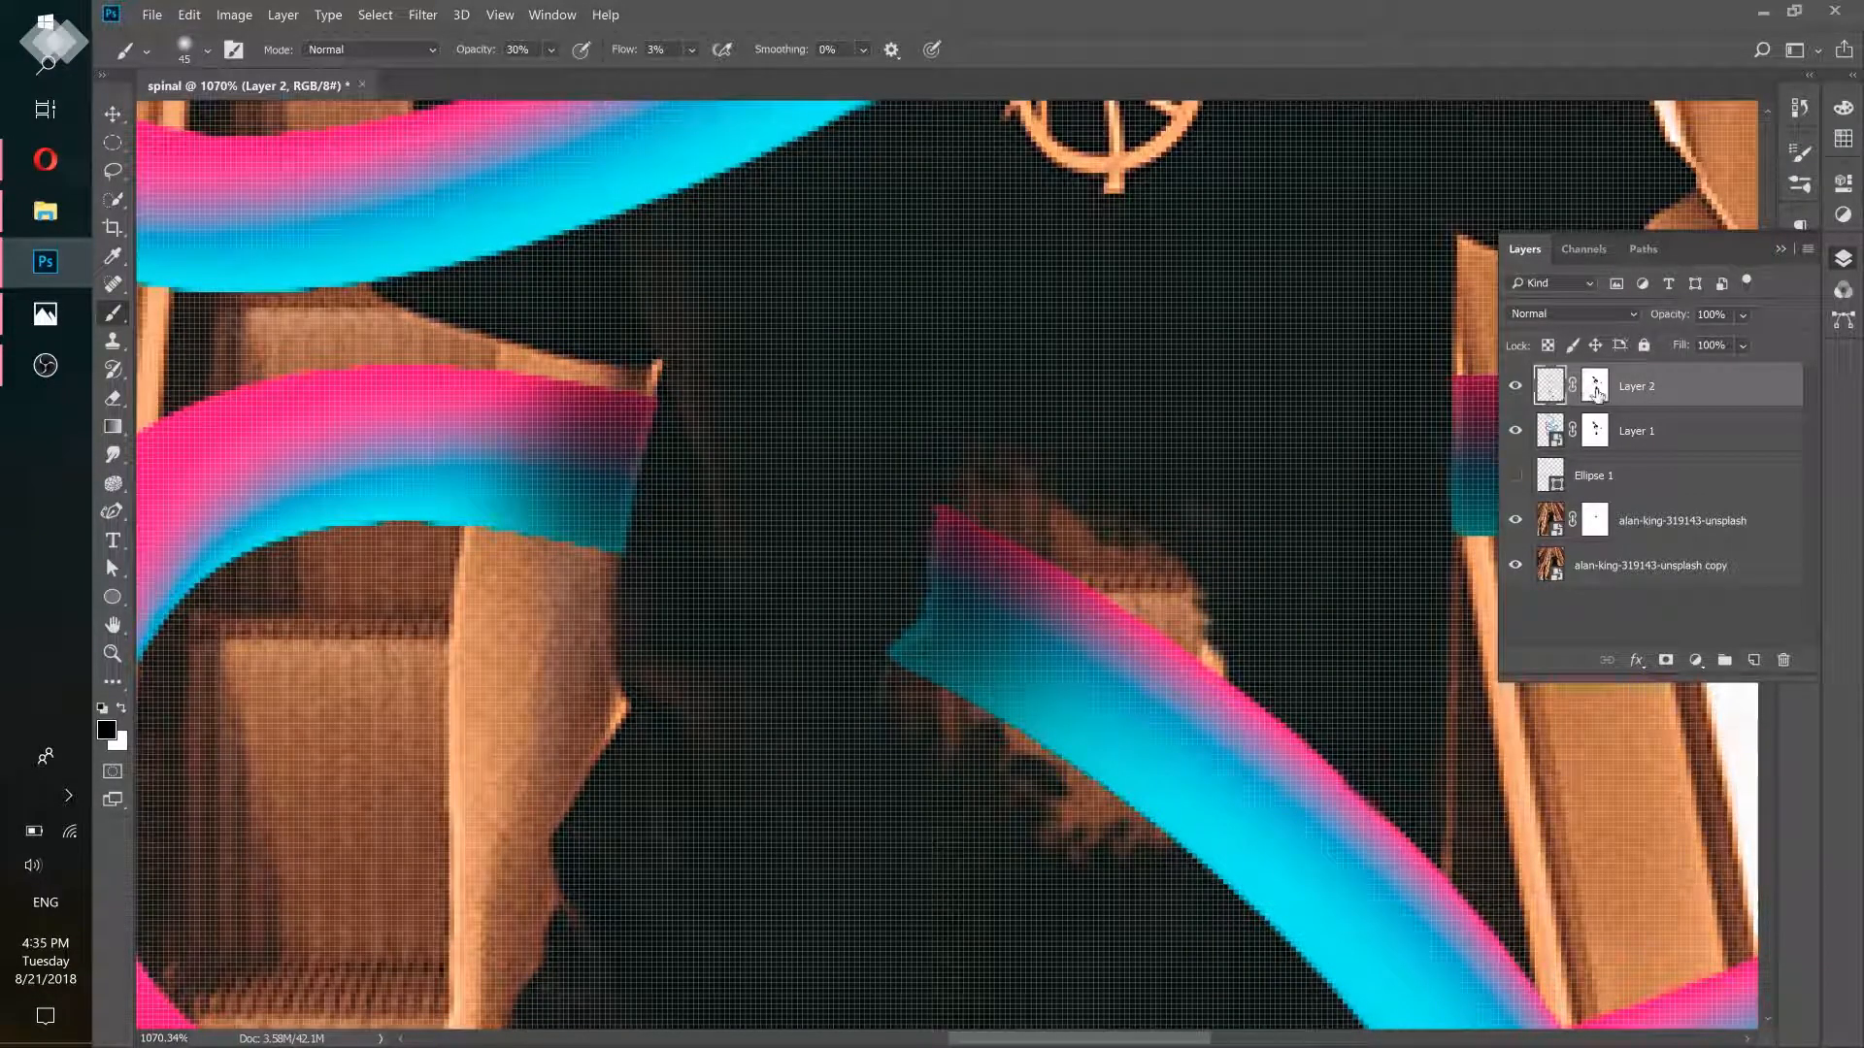
{"action": "left_click", "coordinate": [1594, 391]}
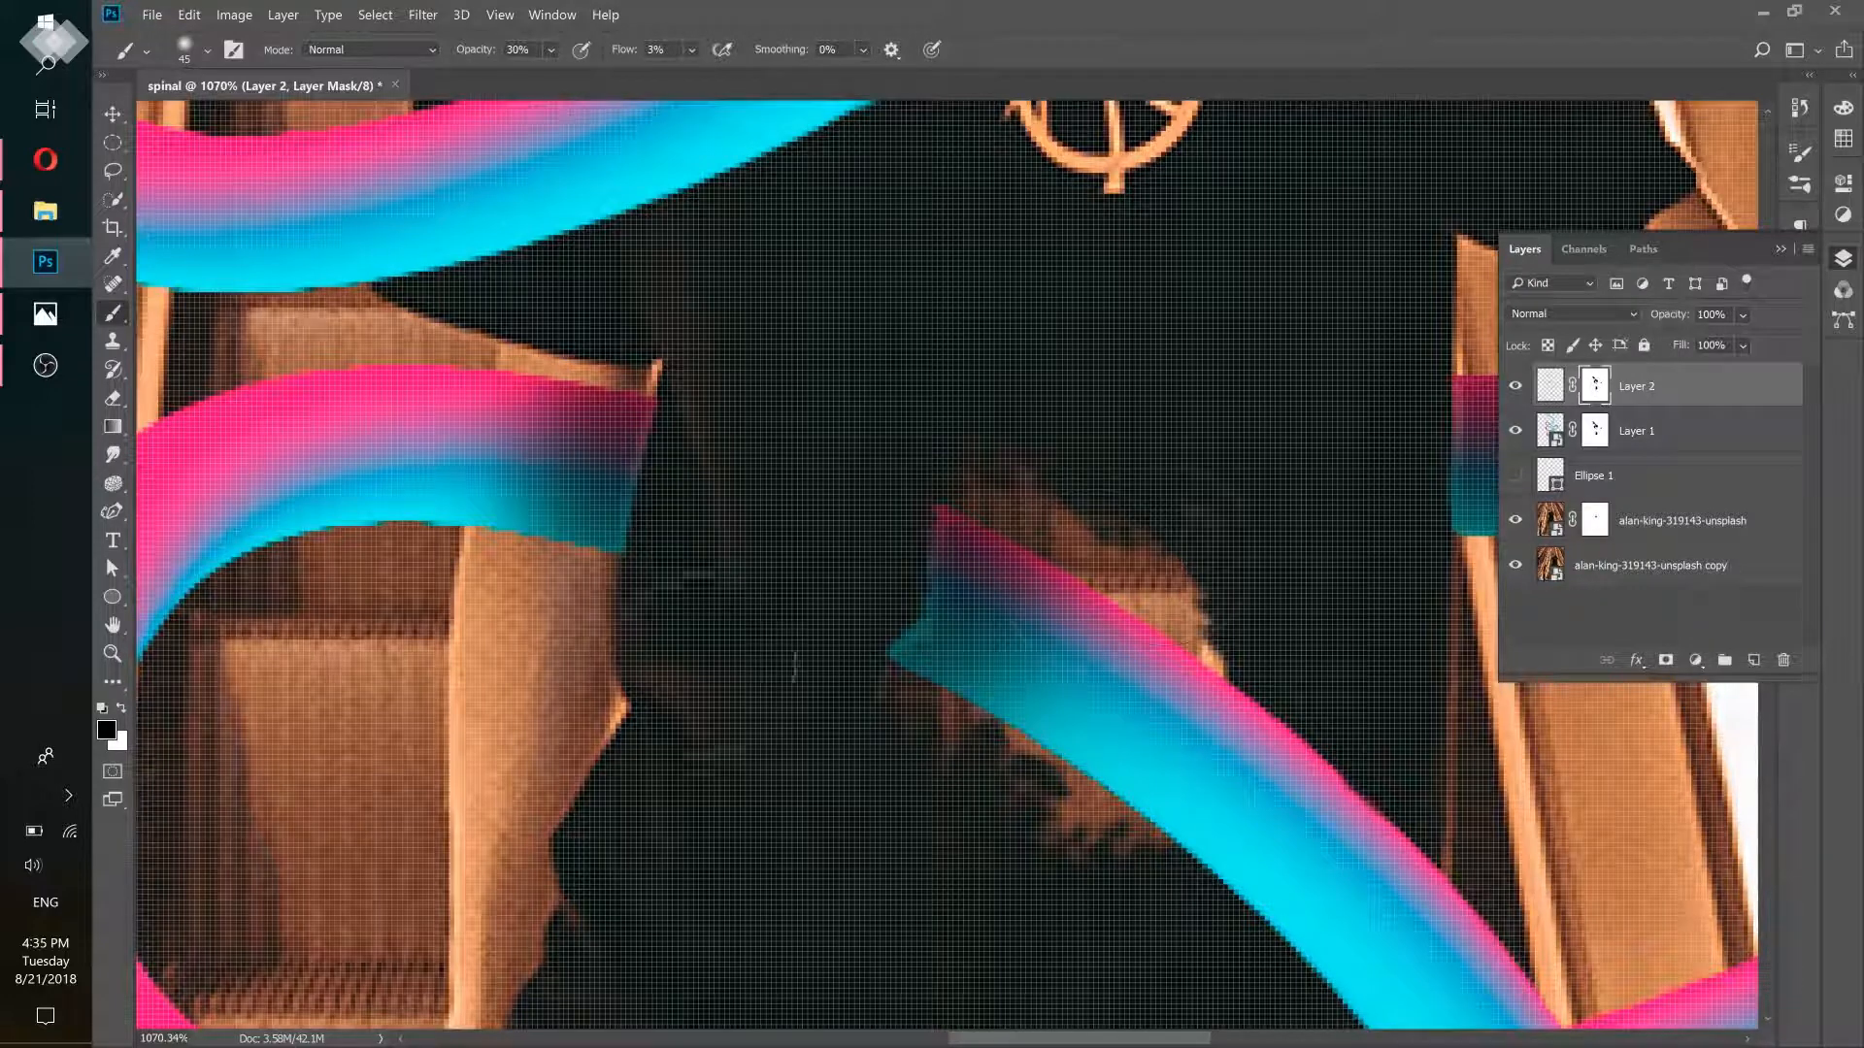
{"action": "left_click", "coordinate": [693, 50]}
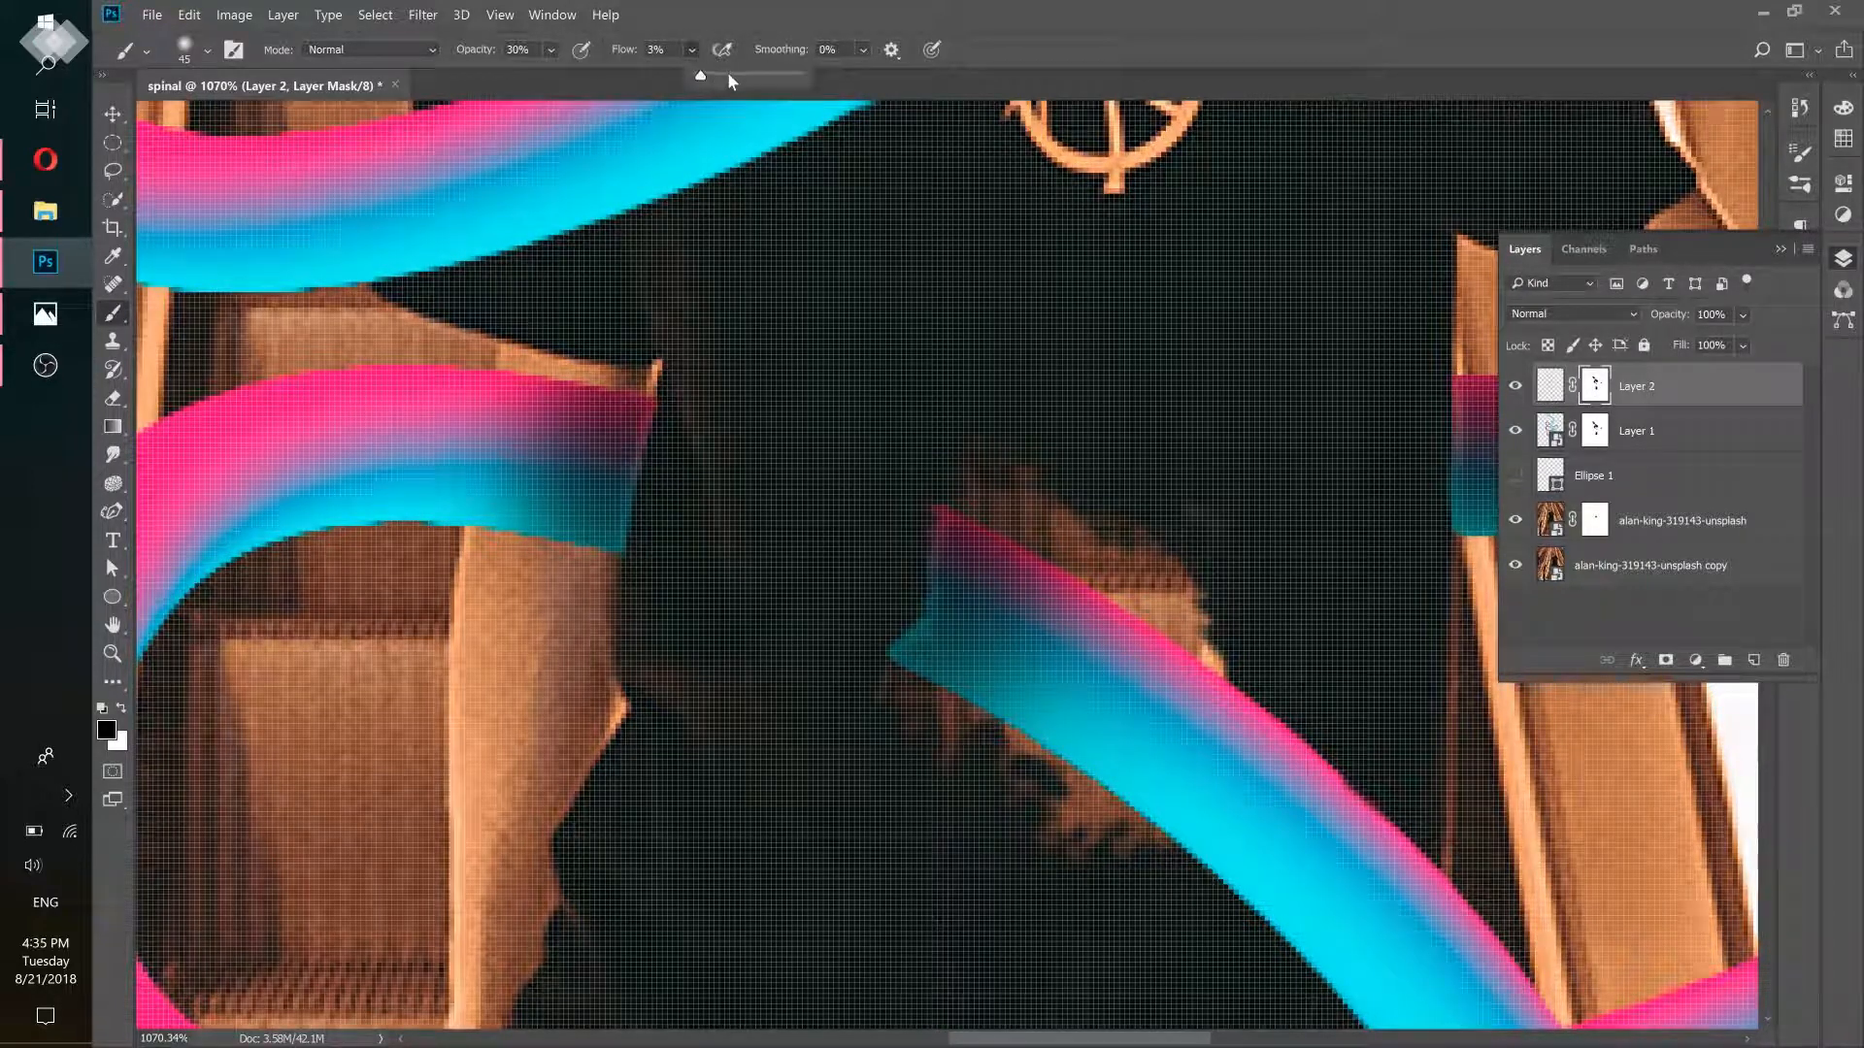
{"action": "left_click", "coordinate": [550, 50]}
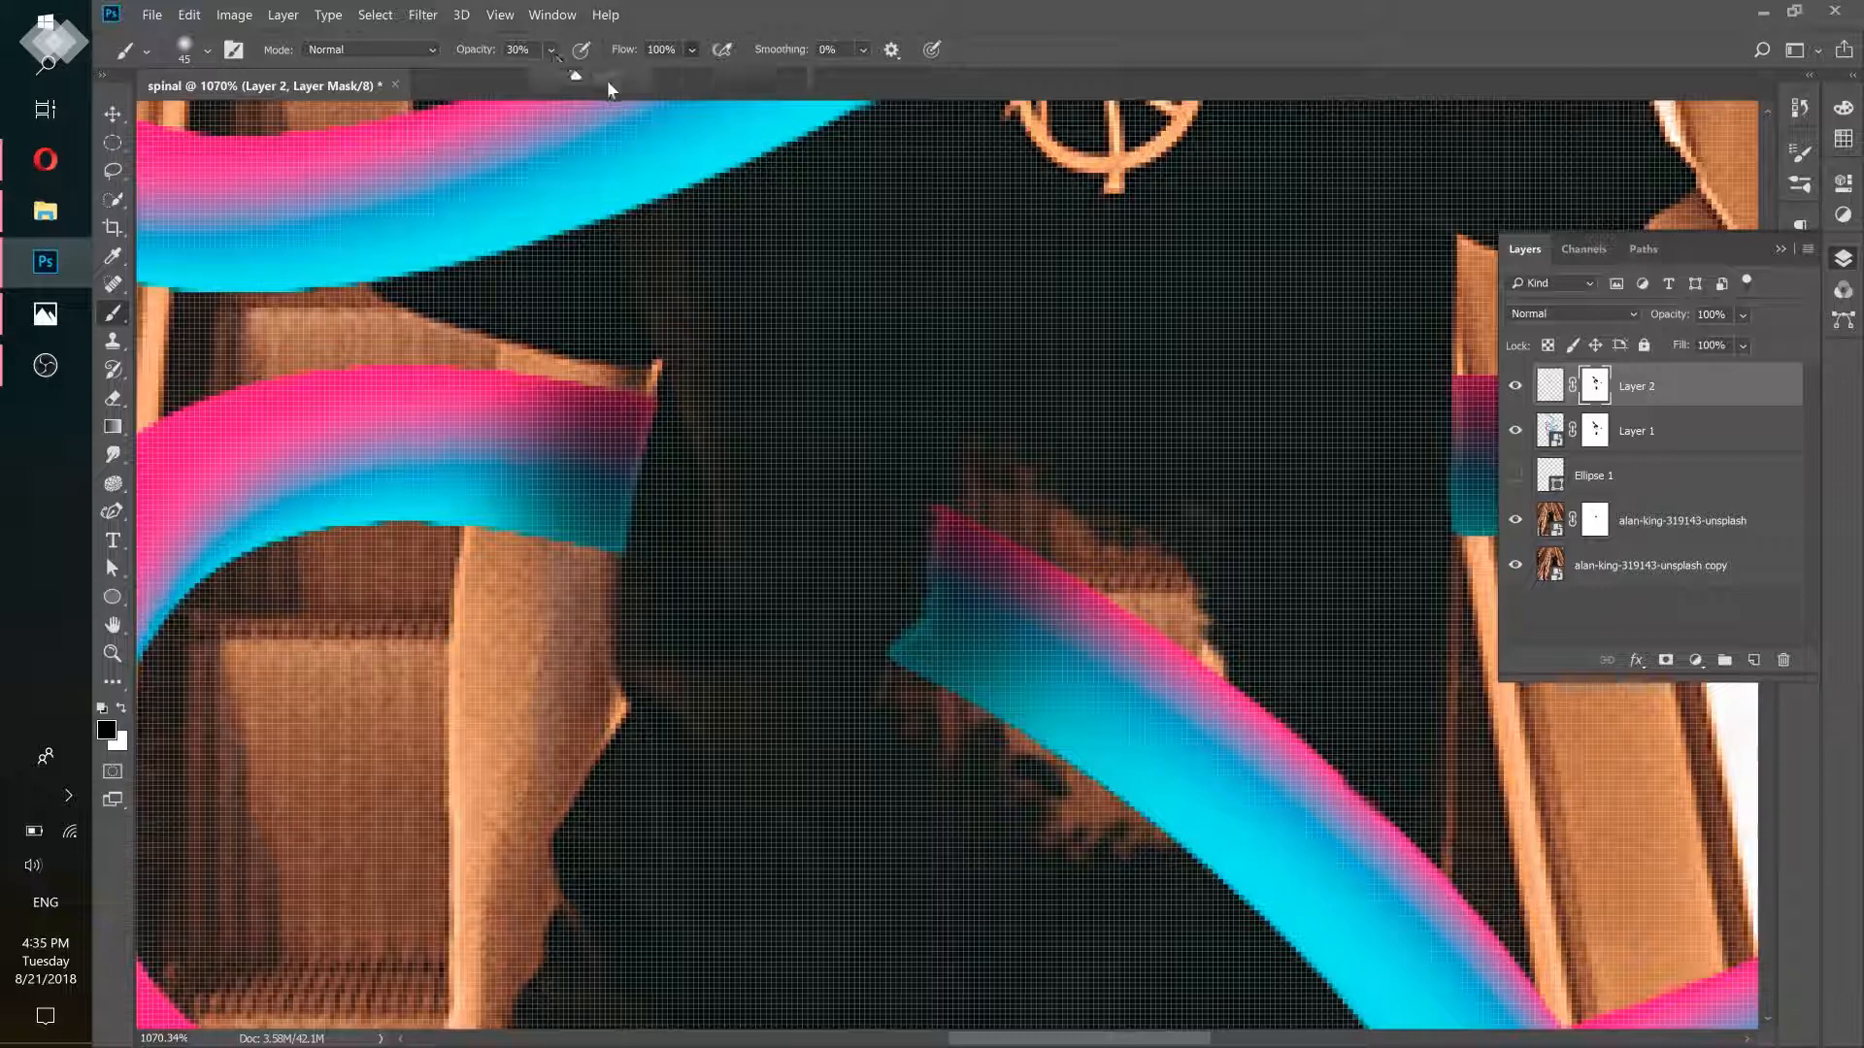
{"action": "left_click_drag", "start_coordinate": [759, 80], "coordinate": [738, 78]}
{"action": "left_click", "coordinate": [206, 51]}
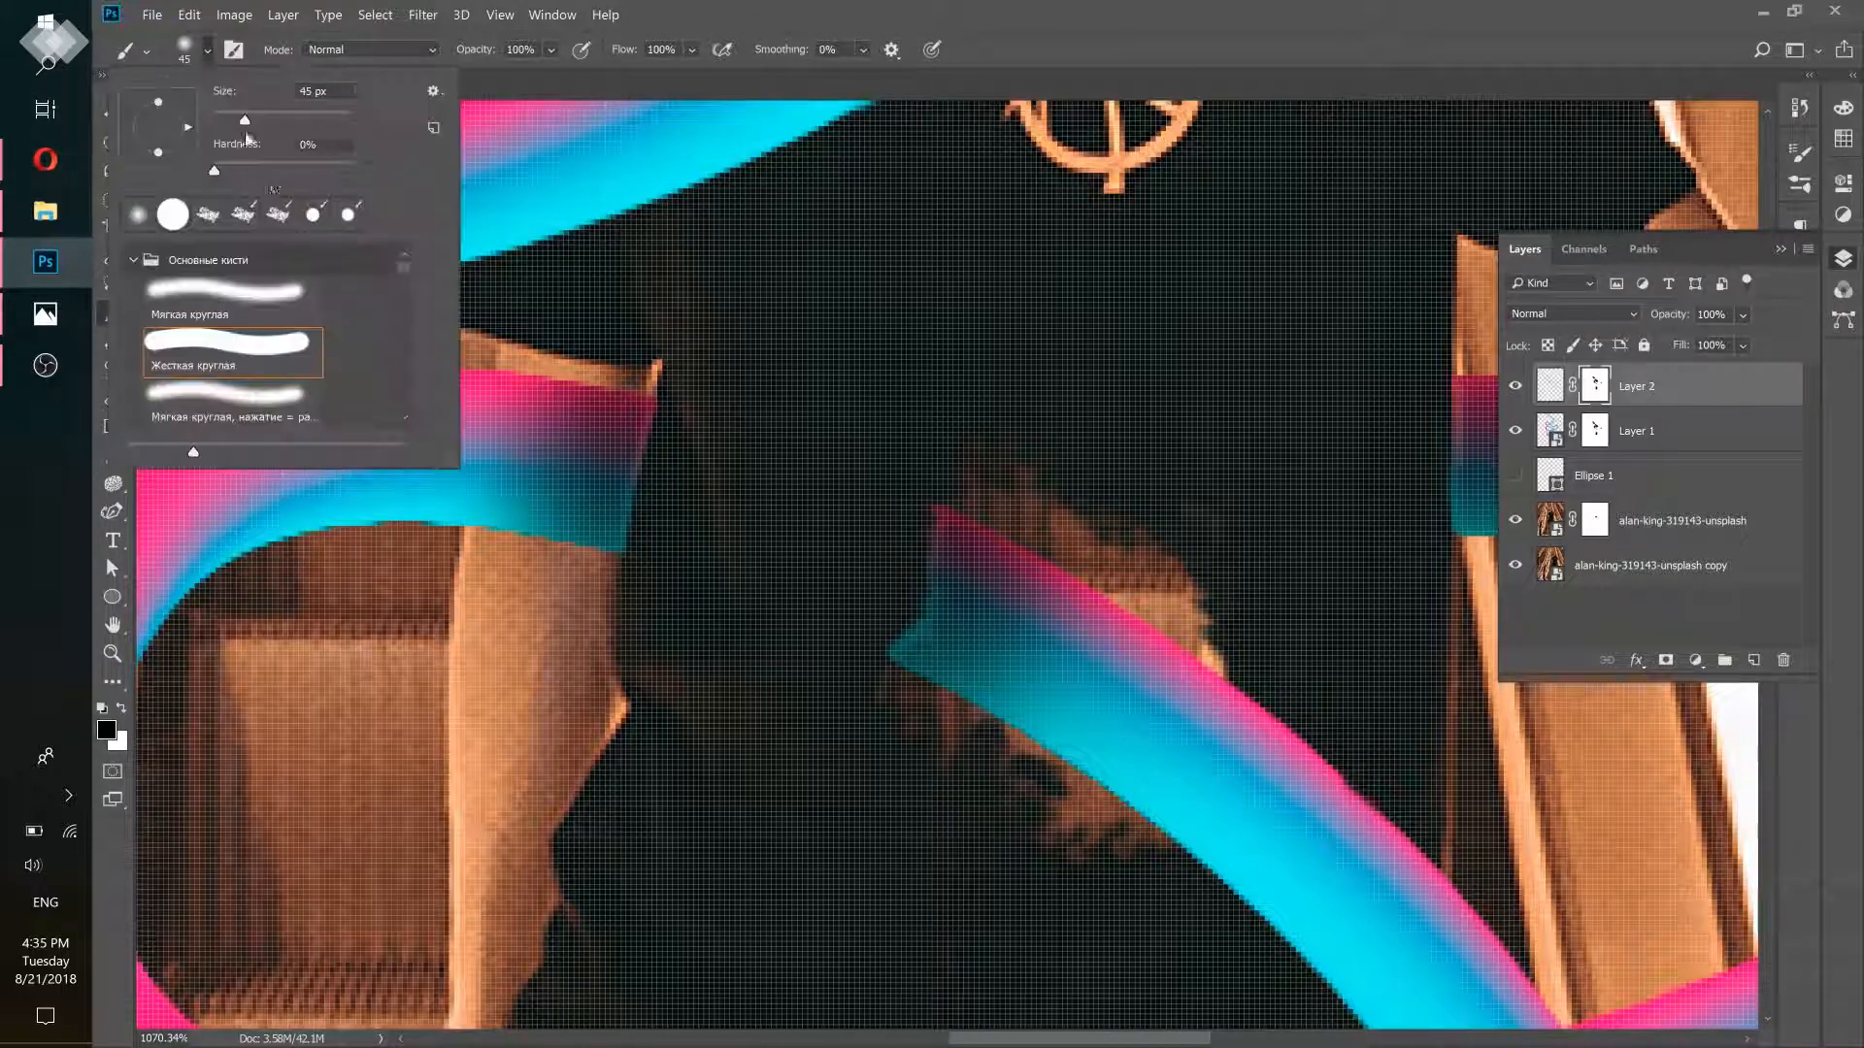
{"action": "left_click", "coordinate": [710, 8]}
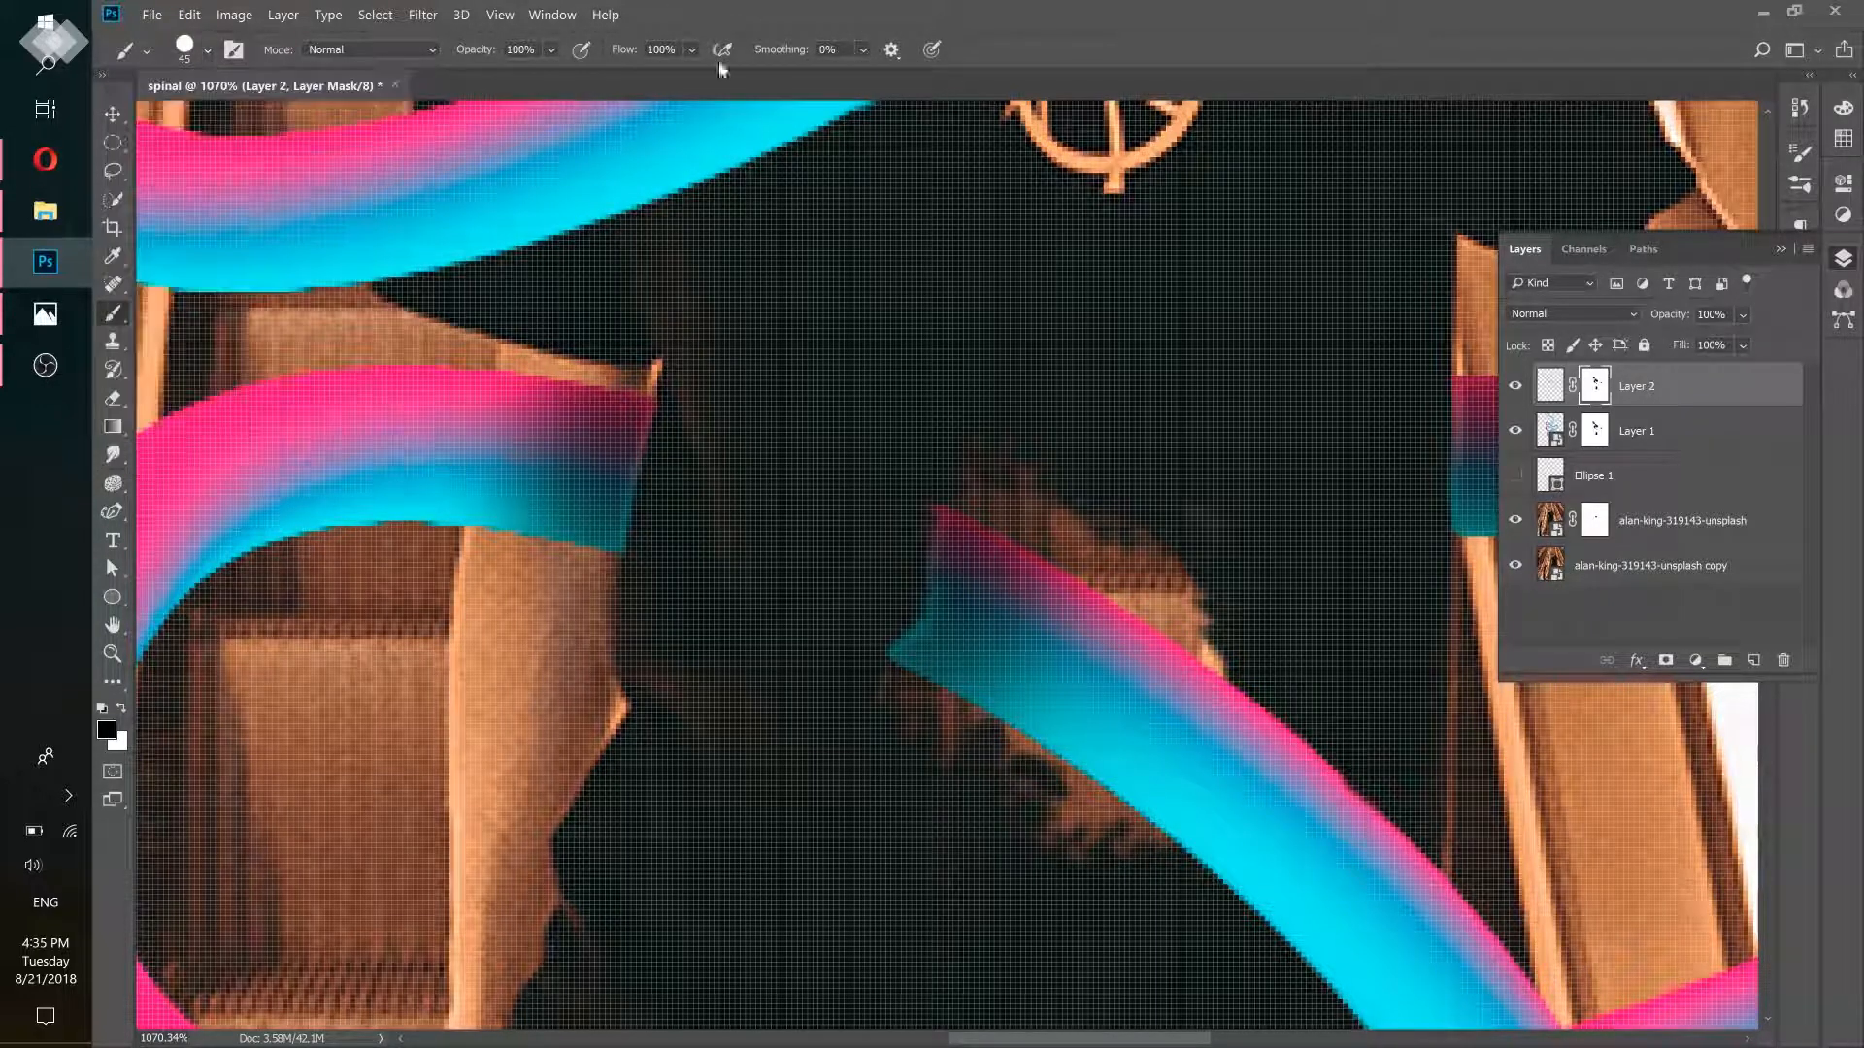
{"action": "key", "text": "bracketleft"}
{"action": "key", "text": "bracketleft"}
{"action": "key", "text": "bracketleft"}
{"action": "key", "text": "bracketleft"}
{"action": "key", "text": "bracketleft"}
{"action": "key", "text": "bracketleft"}
{"action": "key", "text": "bracketleft"}
Paint white on Layer 2's mask to restore the shadow along the tube's cut end at the torn shirt hole
{"action": "left_click_drag", "start_coordinate": [906, 573], "coordinate": [1019, 573]}
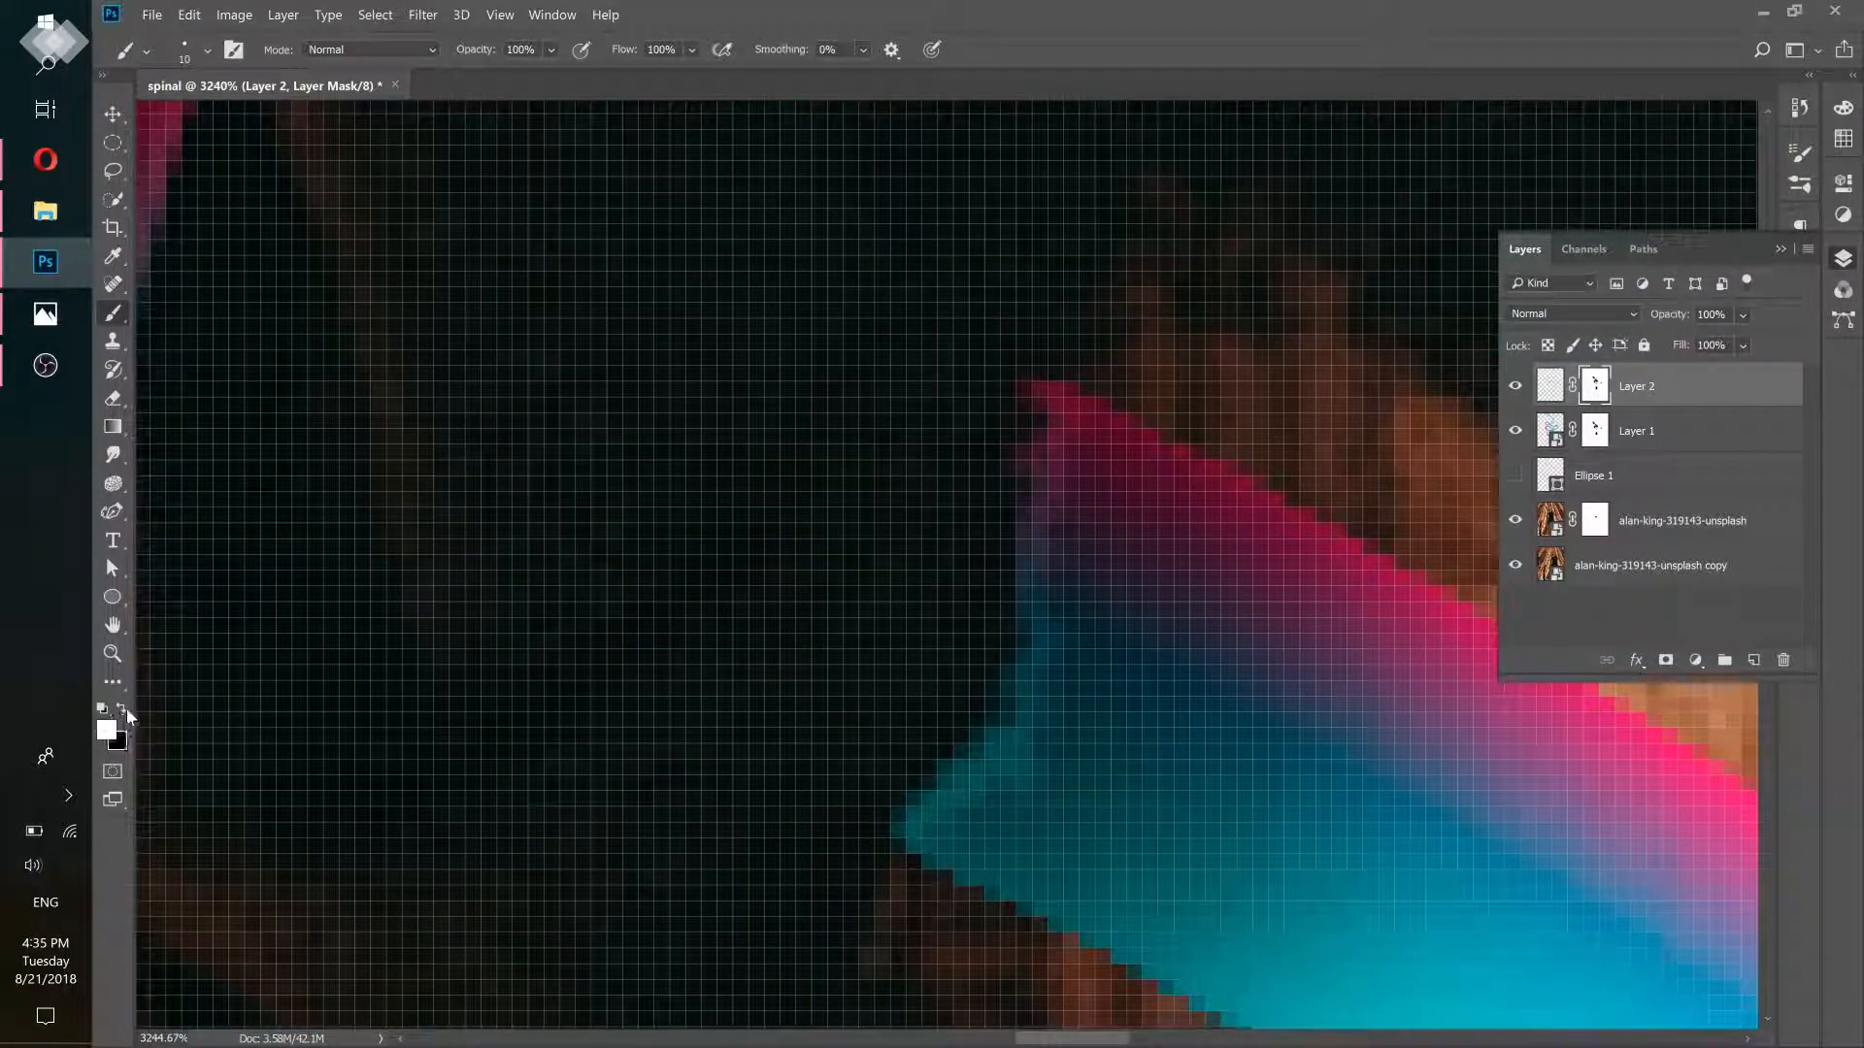
{"action": "mouse_move", "coordinate": [1123, 477]}
{"action": "left_mouse_down"}
{"action": "mouse_move", "coordinate": [1085, 634]}
{"action": "mouse_move", "coordinate": [1021, 763]}
{"action": "mouse_move", "coordinate": [913, 815]}
{"action": "left_mouse_up"}
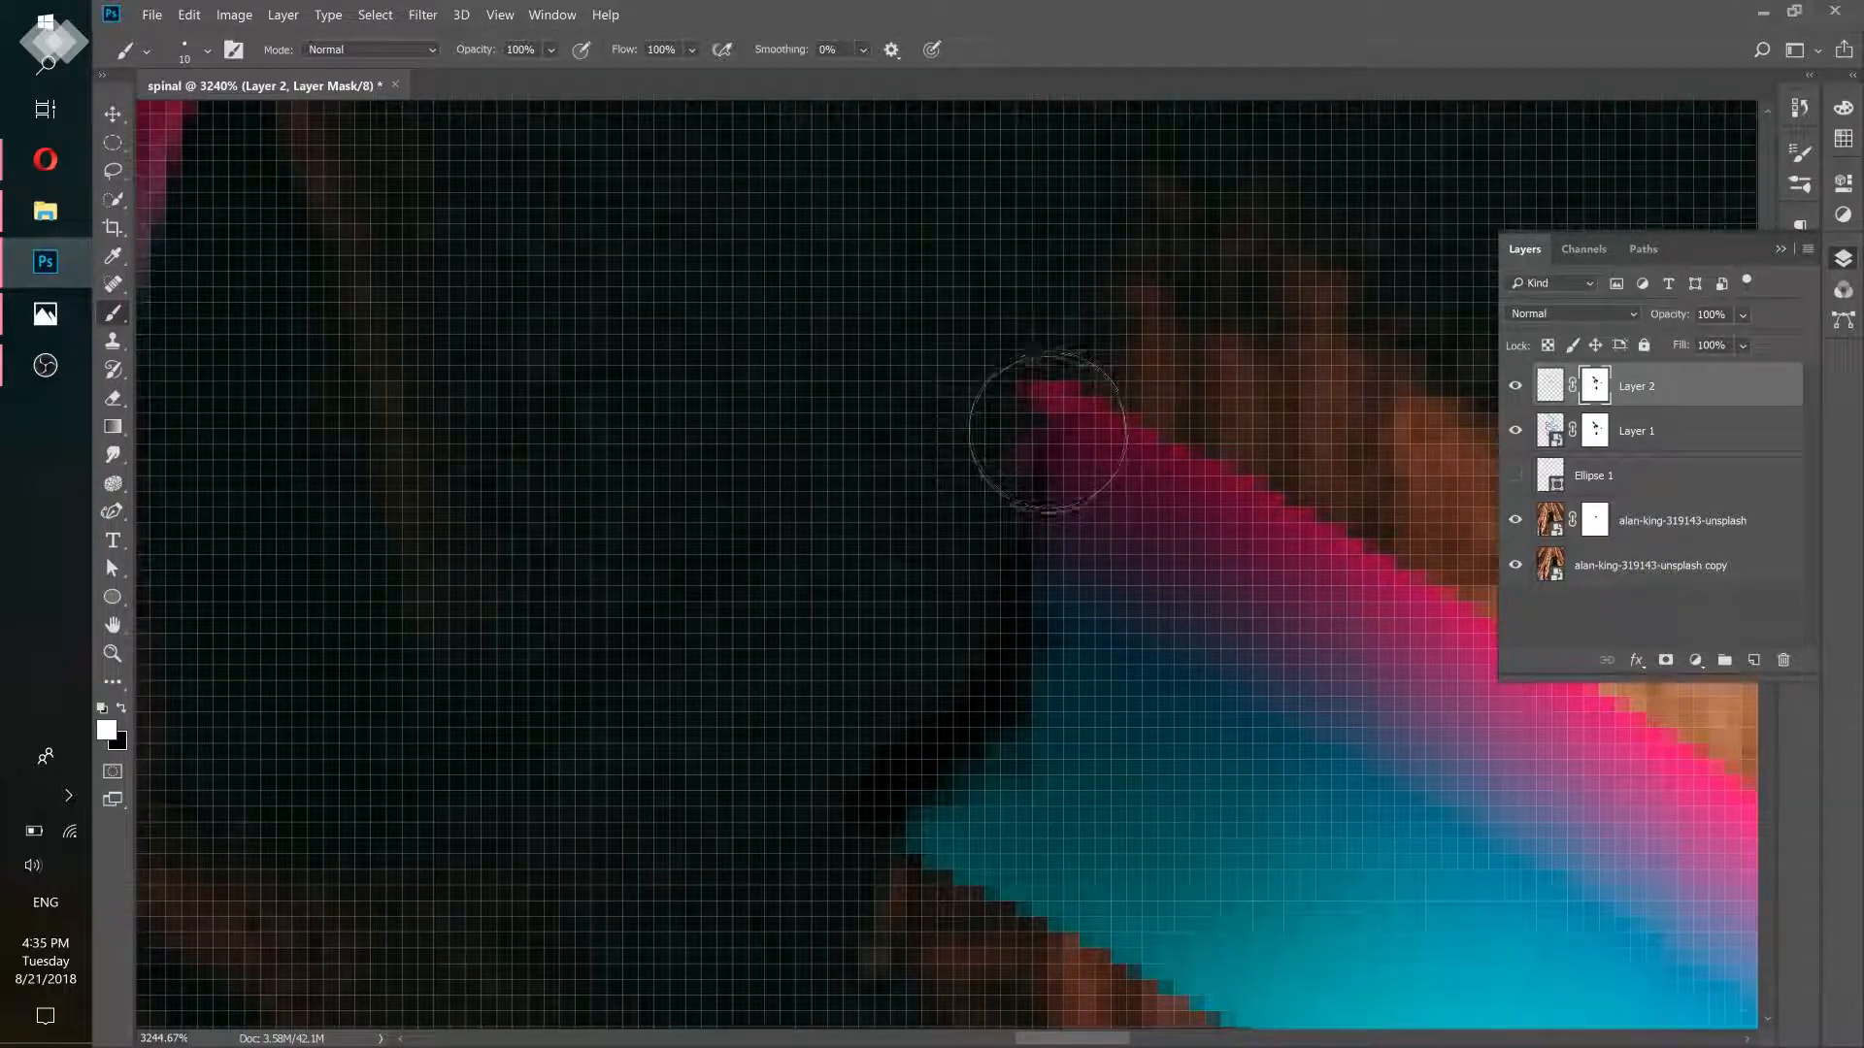
{"action": "mouse_move", "coordinate": [1024, 569]}
{"action": "left_mouse_down"}
{"action": "mouse_move", "coordinate": [949, 586]}
{"action": "mouse_move", "coordinate": [987, 553]}
{"action": "mouse_move", "coordinate": [1136, 551]}
{"action": "left_mouse_up"}
{"action": "left_click_drag", "start_coordinate": [875, 464], "coordinate": [827, 678]}
Restore the shadow on Layer 2's mask along the shirt edge where the tube emerges near the resting arm
{"action": "left_click_drag", "start_coordinate": [1060, 574], "coordinate": [856, 538]}
{"action": "left_click_drag", "start_coordinate": [1070, 525], "coordinate": [1287, 527]}
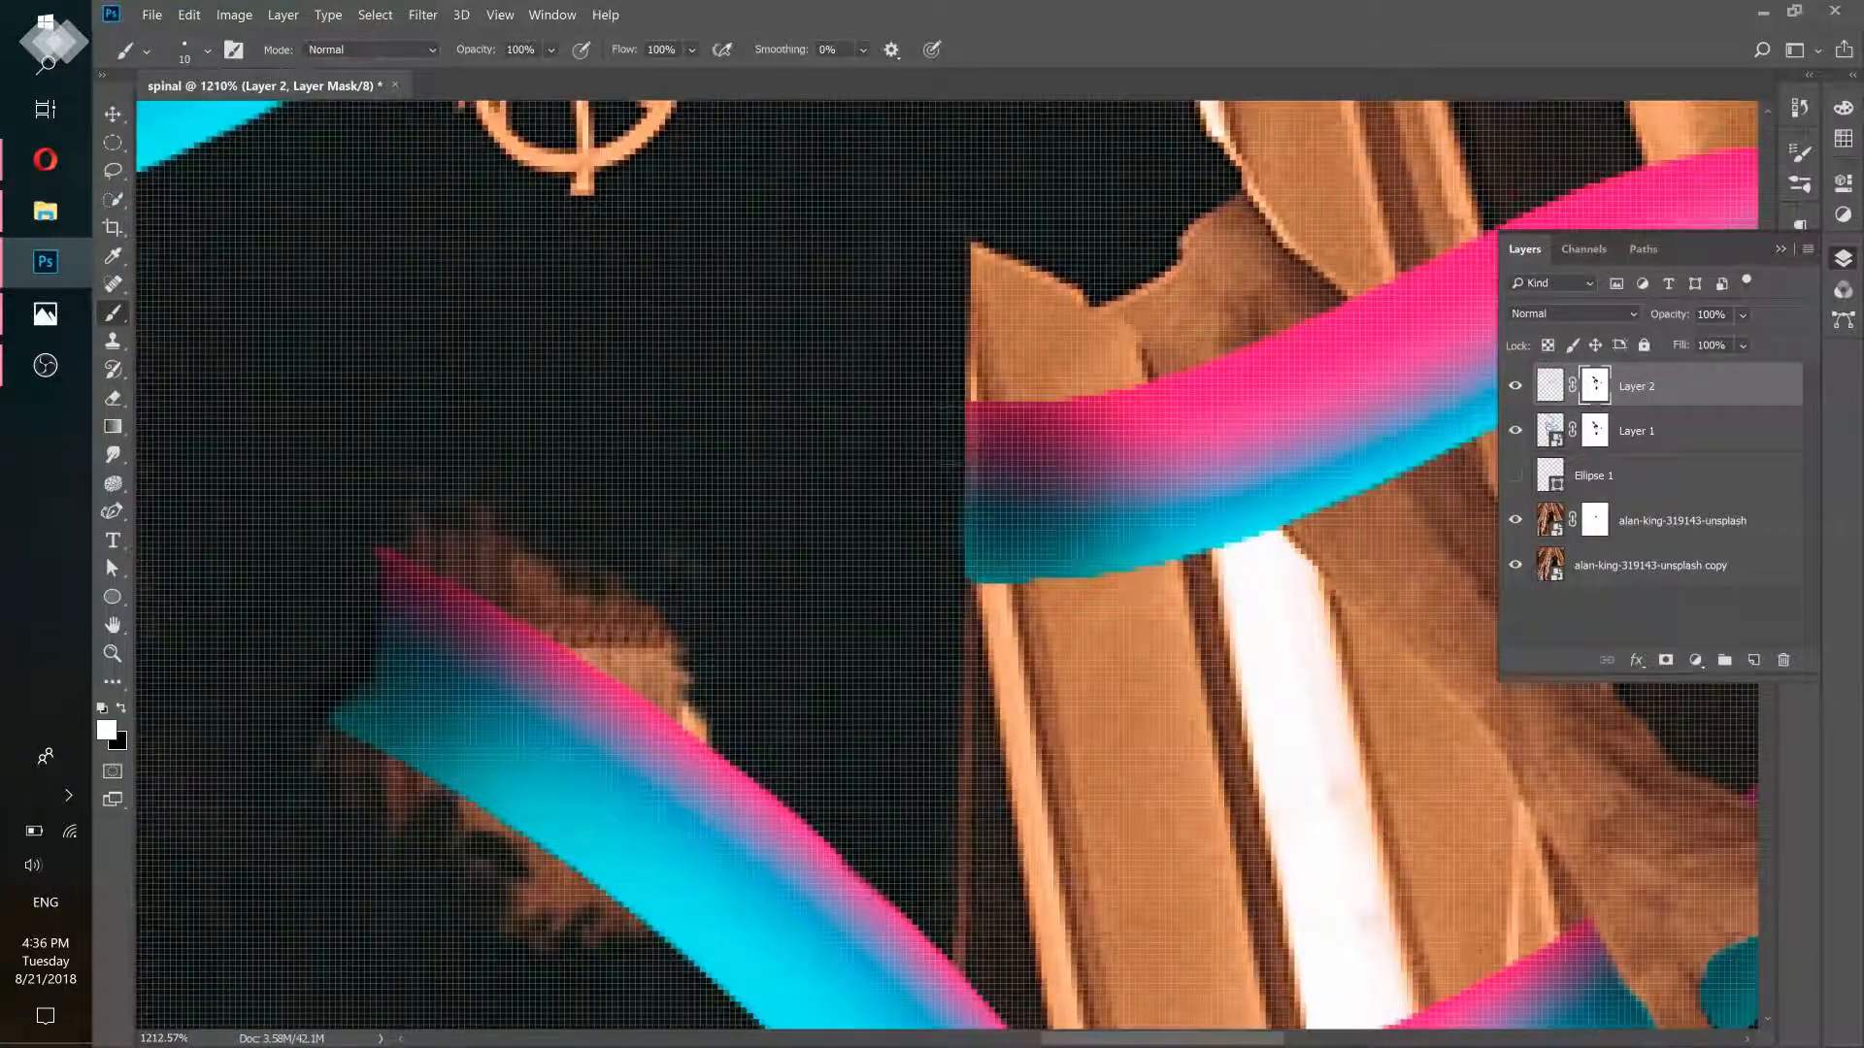
{"action": "left_click_drag", "start_coordinate": [957, 400], "coordinate": [948, 583]}
{"action": "left_click_drag", "start_coordinate": [988, 452], "coordinate": [851, 456]}
Clean up the shadow edges on Layer 2's mask where the lower tube passes behind the trouser leg, undoing a stray stroke
{"action": "left_click_drag", "start_coordinate": [1134, 532], "coordinate": [1126, 695]}
{"action": "left_click_drag", "start_coordinate": [1082, 783], "coordinate": [1160, 750]}
{"action": "mouse_move", "coordinate": [1036, 759]}
{"action": "left_mouse_down"}
{"action": "mouse_move", "coordinate": [1030, 701]}
{"action": "mouse_move", "coordinate": [1073, 761]}
{"action": "mouse_move", "coordinate": [1151, 756]}
{"action": "left_mouse_up"}
{"action": "key", "text": "ctrl+z"}
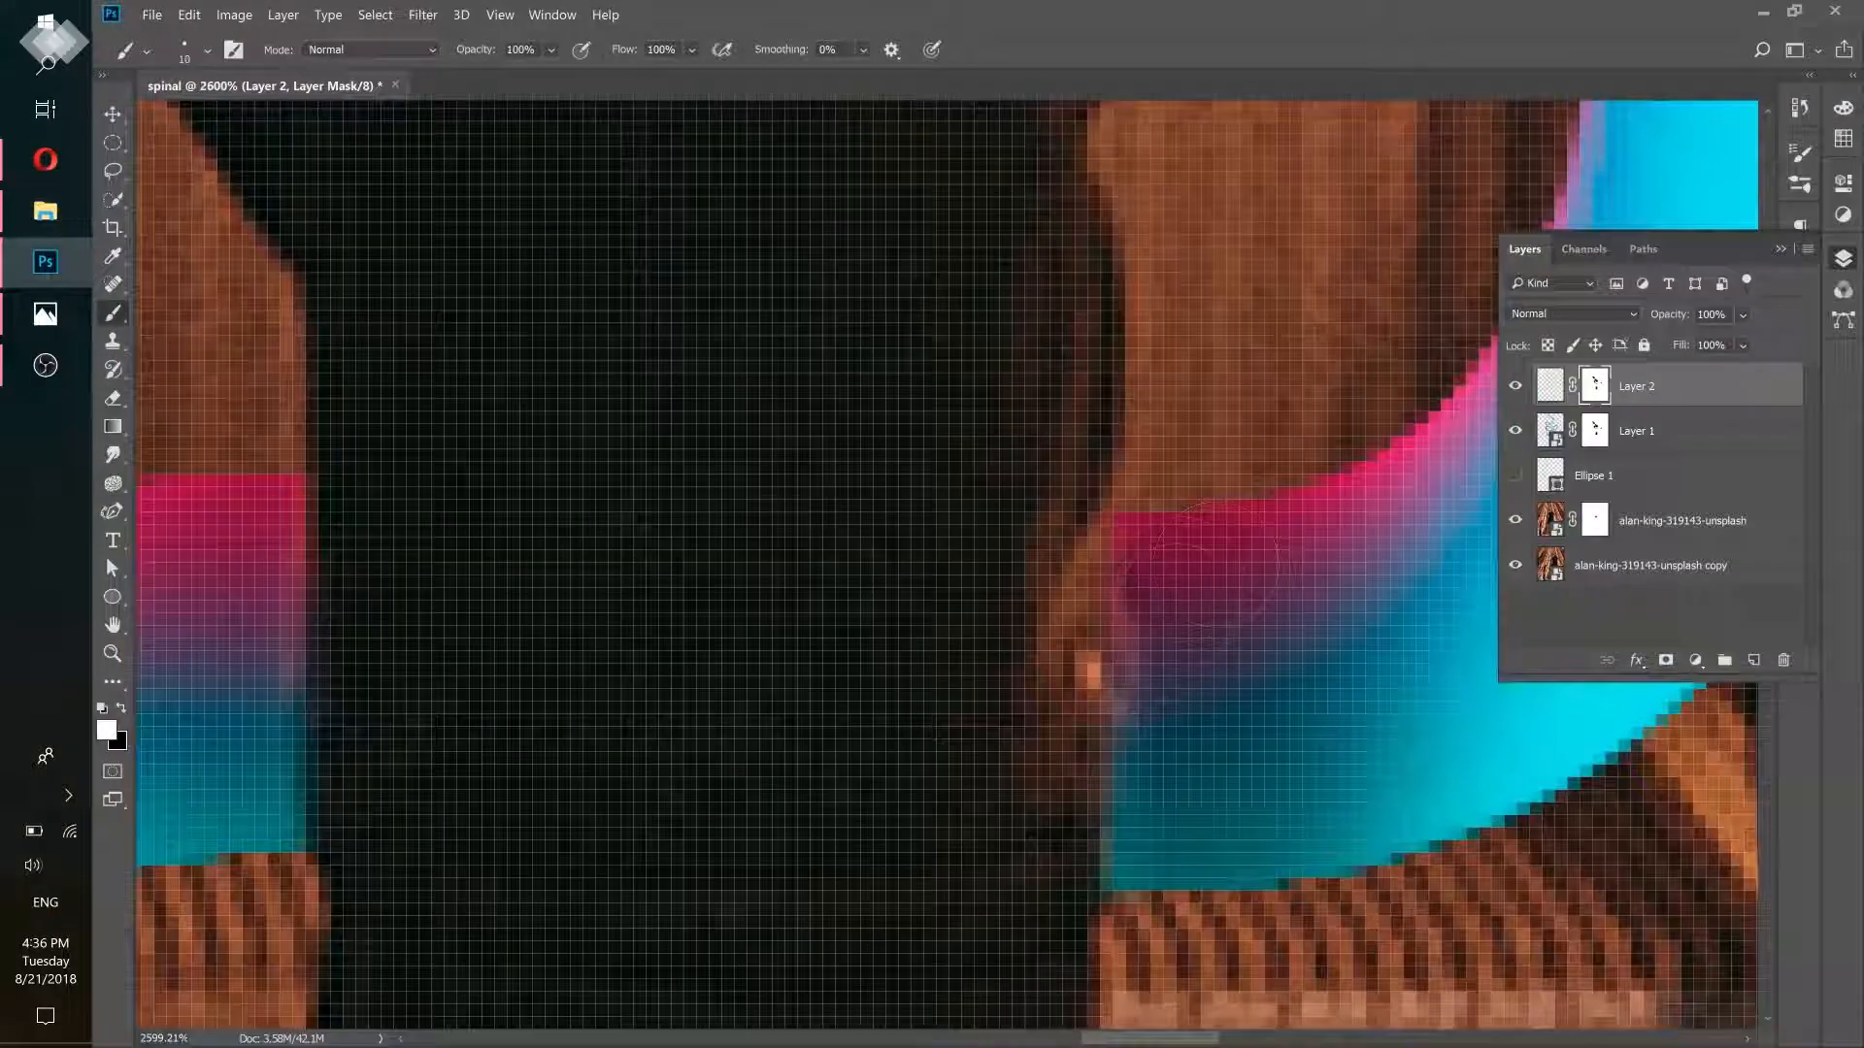
{"action": "left_click_drag", "start_coordinate": [1155, 593], "coordinate": [1140, 862]}
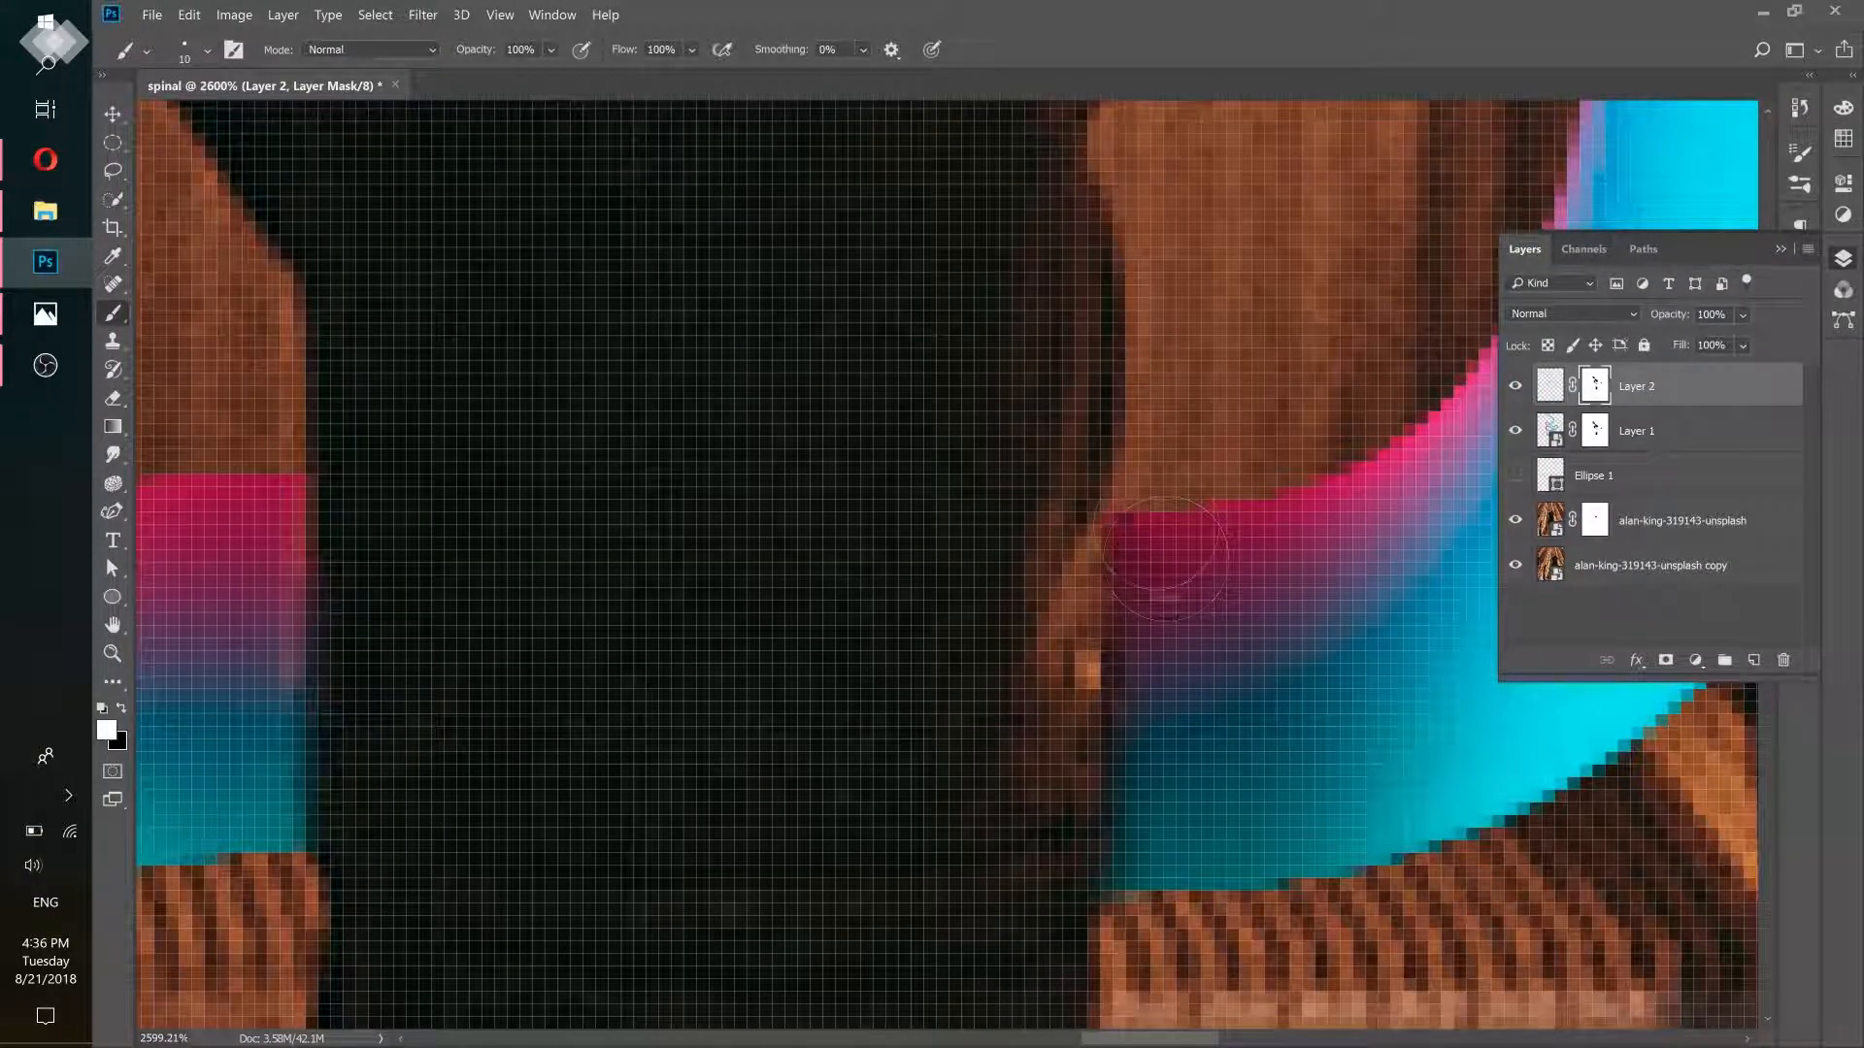
Review the whole composite, compare it with the reference image Copy of spinal2.png in Photos, and return to Photoshop
{"action": "left_click_drag", "start_coordinate": [650, 582], "coordinate": [1190, 591]}
{"action": "left_click_drag", "start_coordinate": [1047, 649], "coordinate": [963, 656]}
{"action": "left_click_drag", "start_coordinate": [1003, 341], "coordinate": [1110, 677]}
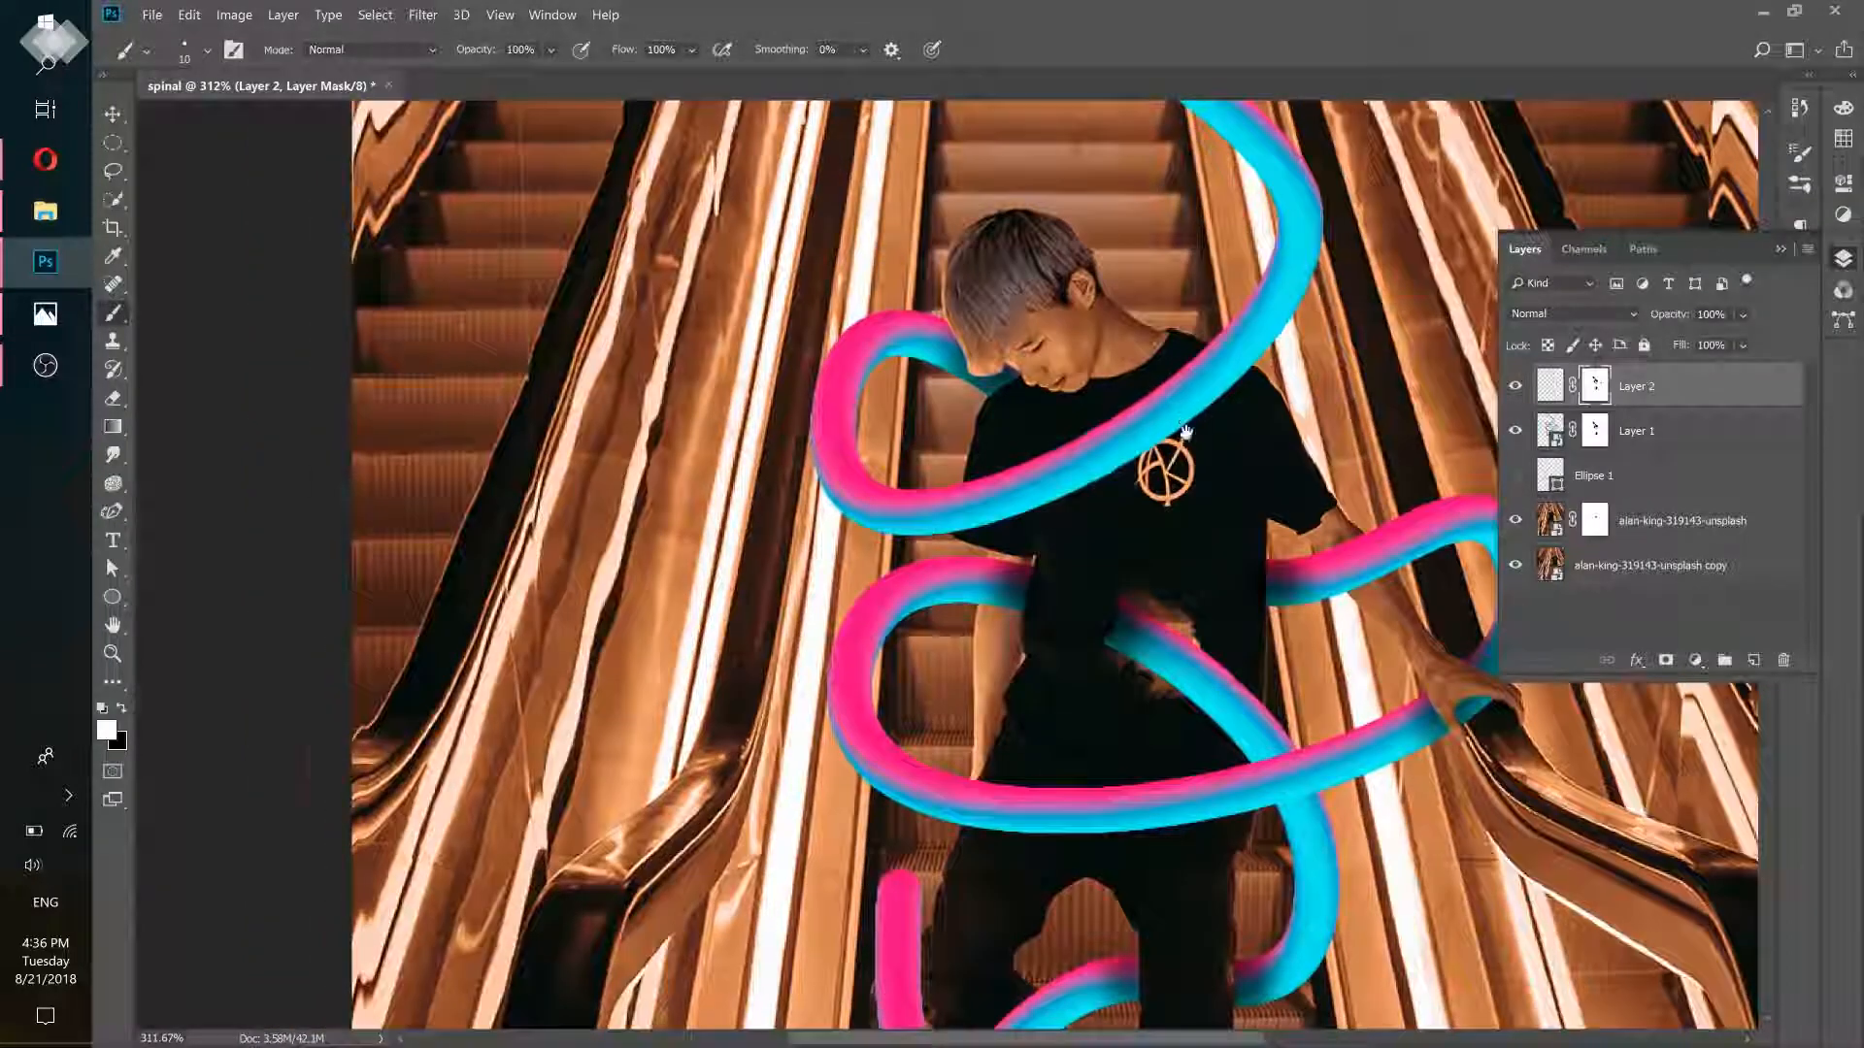
{"action": "left_click_drag", "start_coordinate": [1185, 433], "coordinate": [1111, 641]}
{"action": "left_click_drag", "start_coordinate": [1062, 358], "coordinate": [1092, 602]}
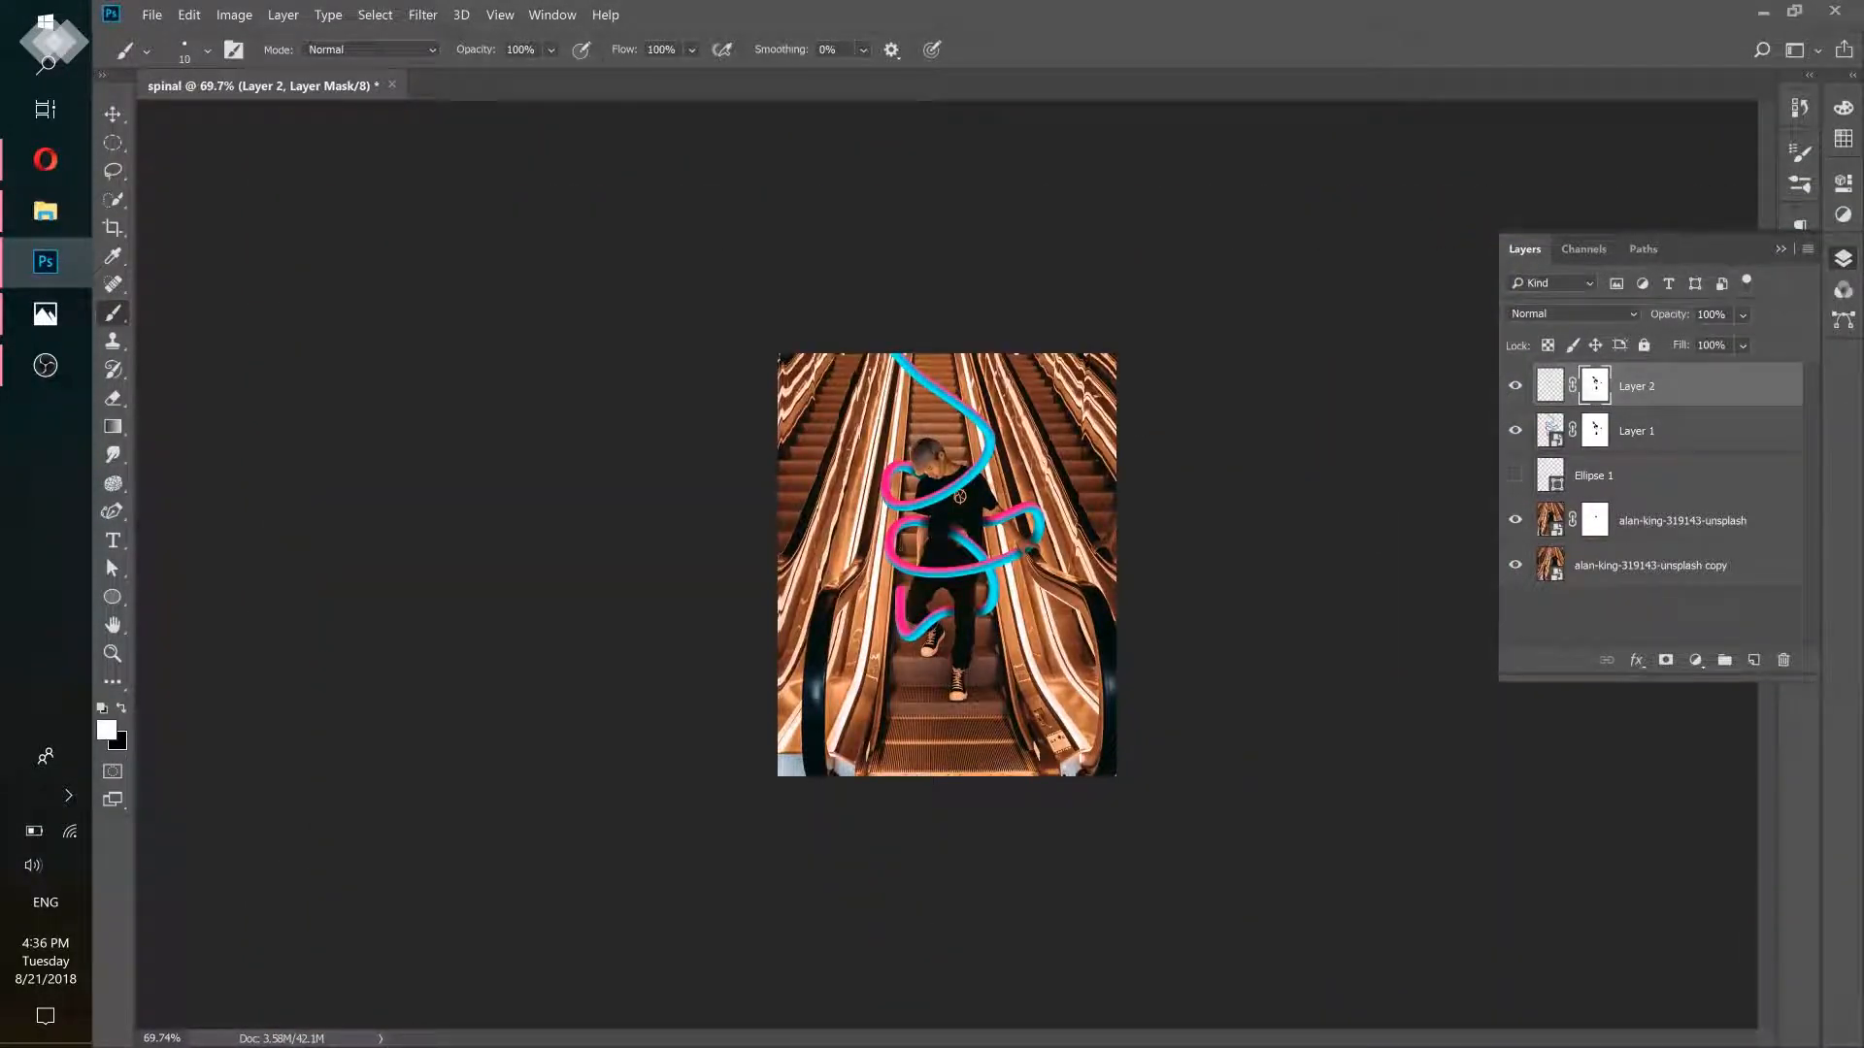
{"action": "left_click", "coordinate": [46, 314]}
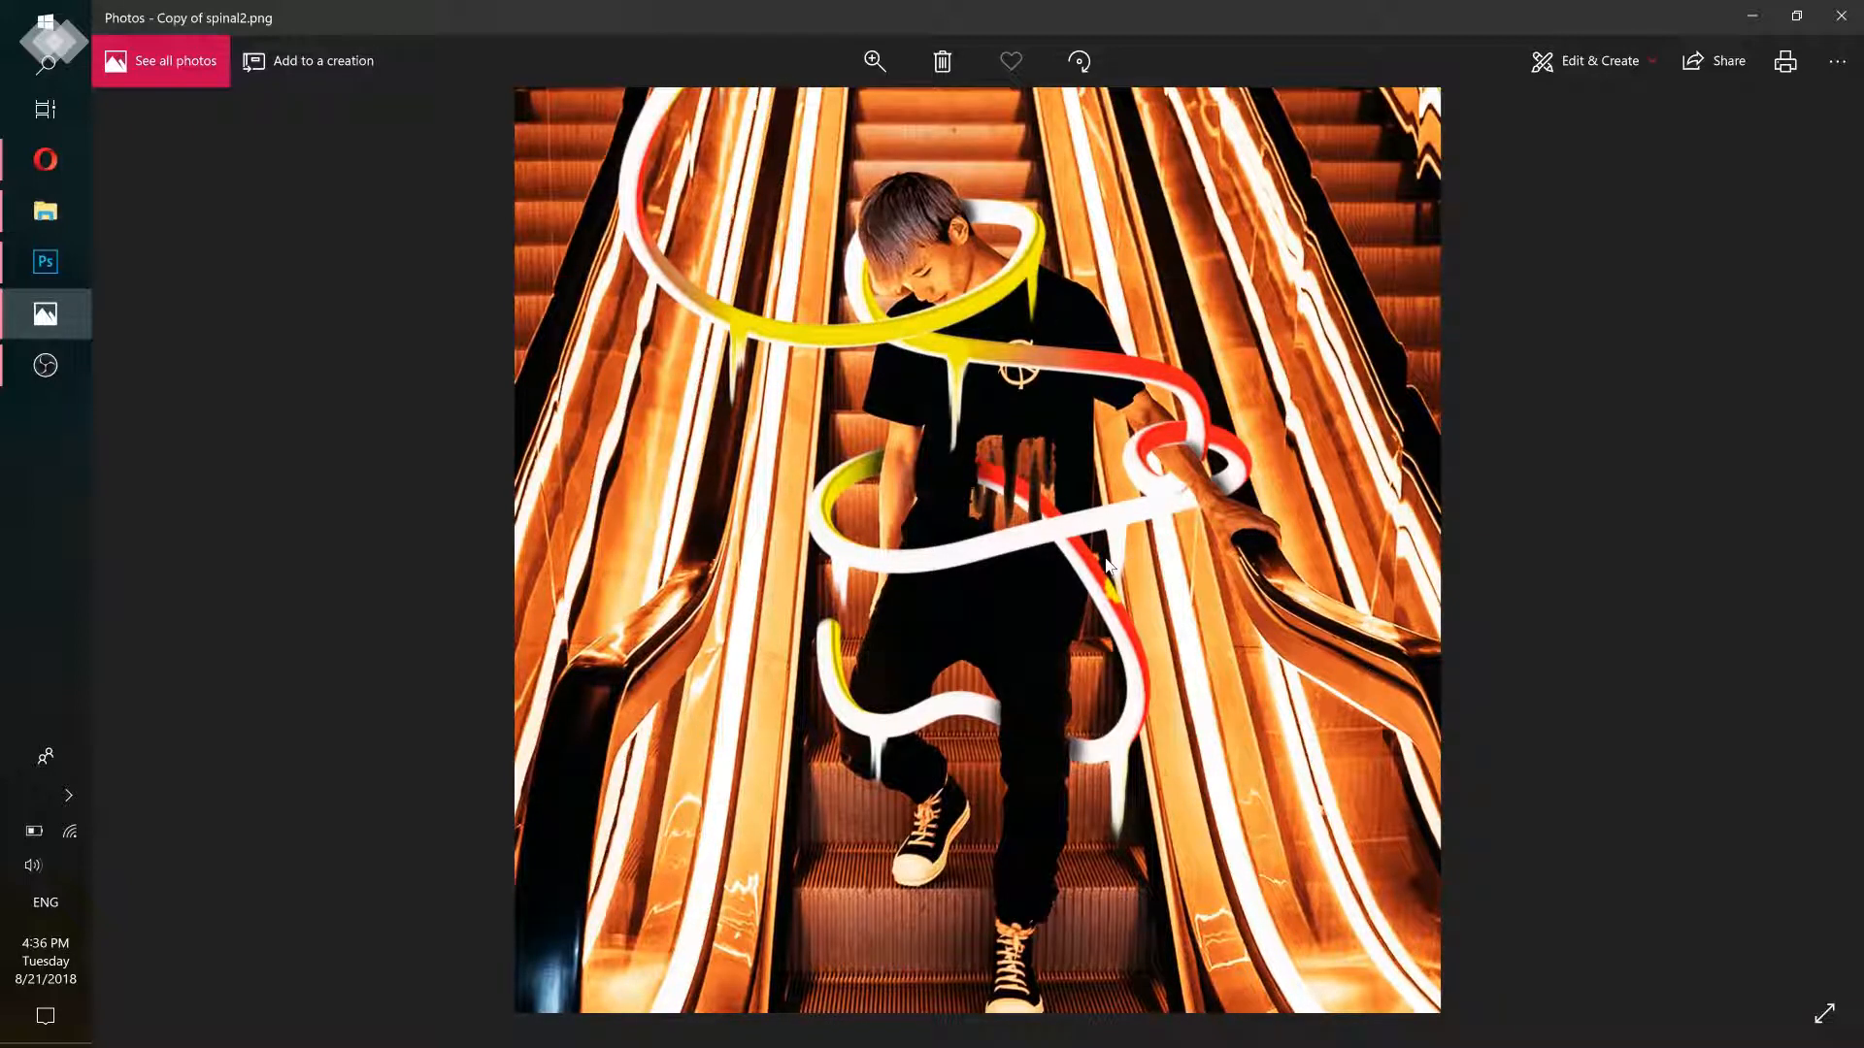
{"action": "left_click", "coordinate": [1750, 18]}
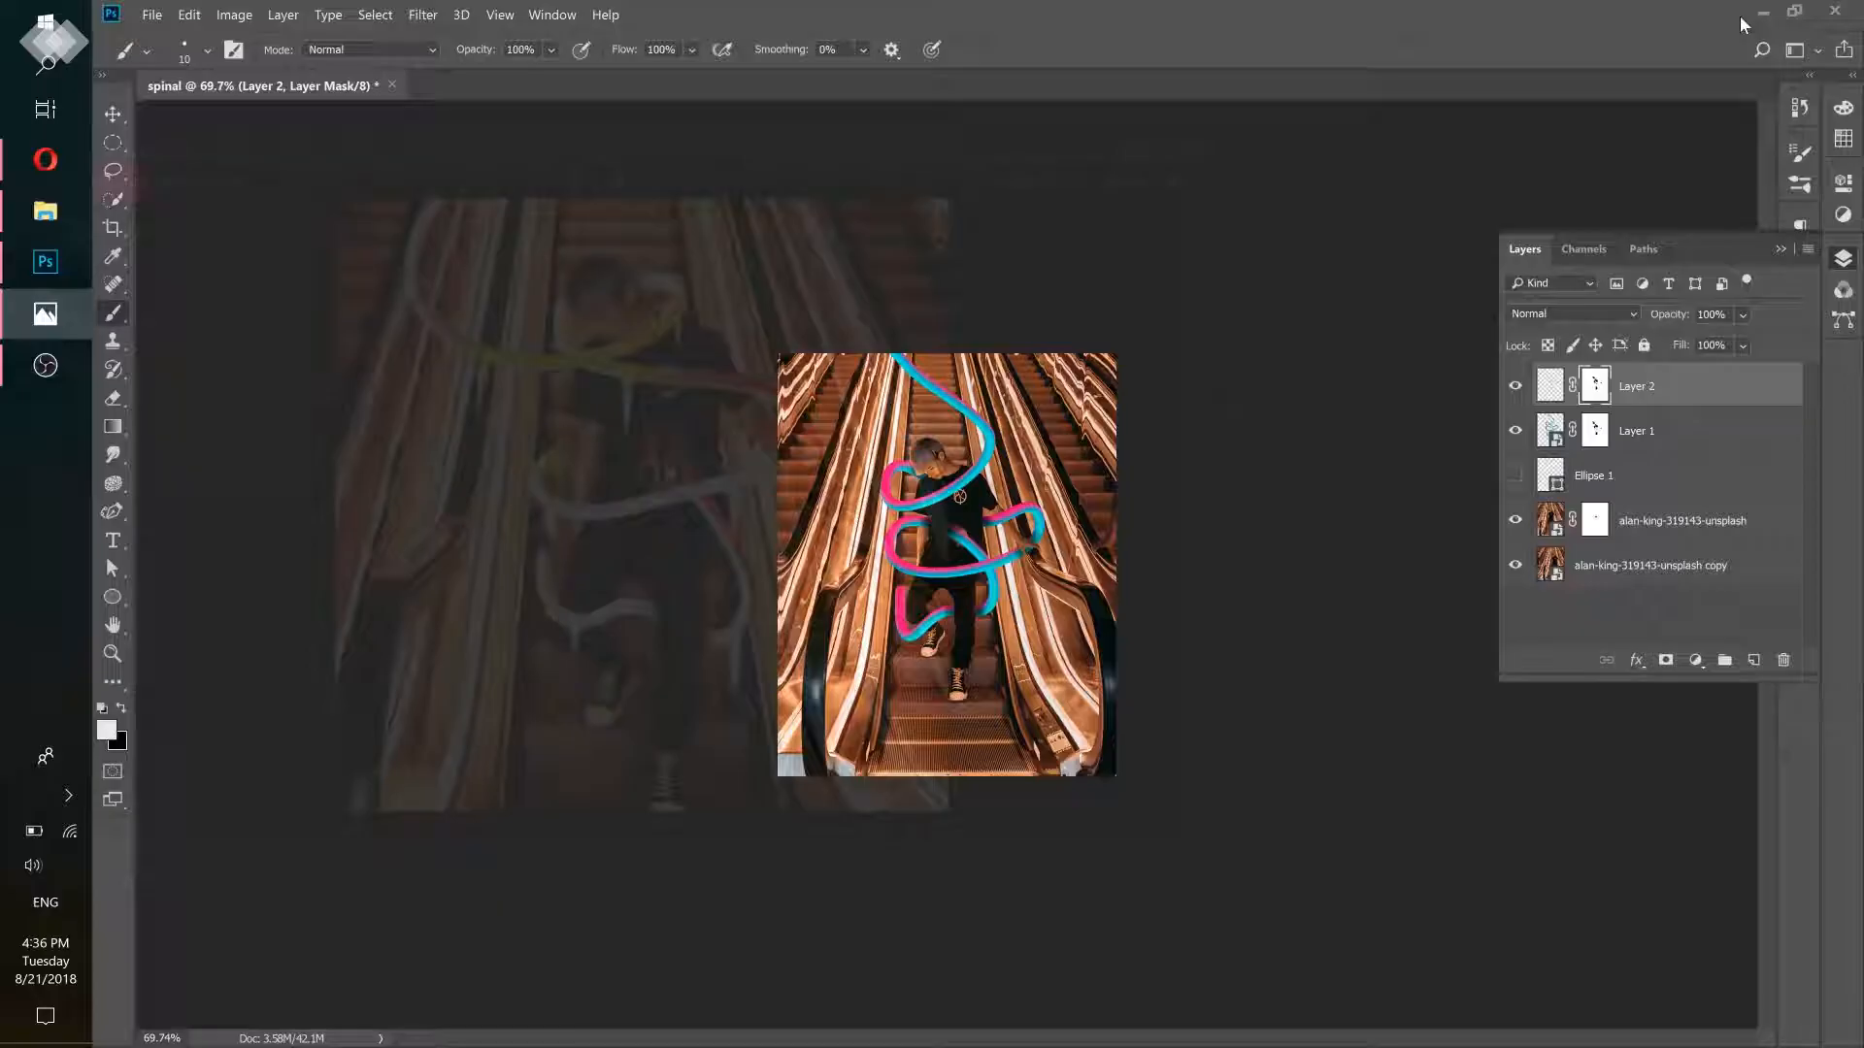